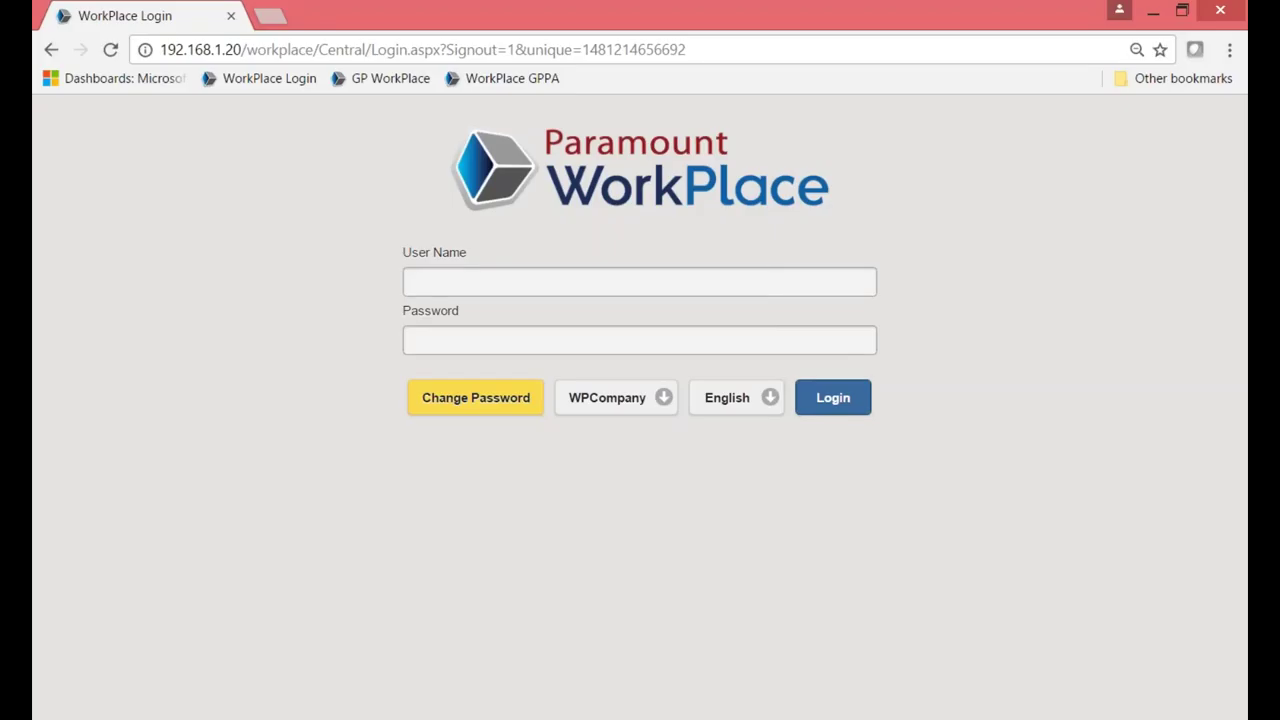
Enter the user name and password and attempt to log in.
left_click(737, 286)
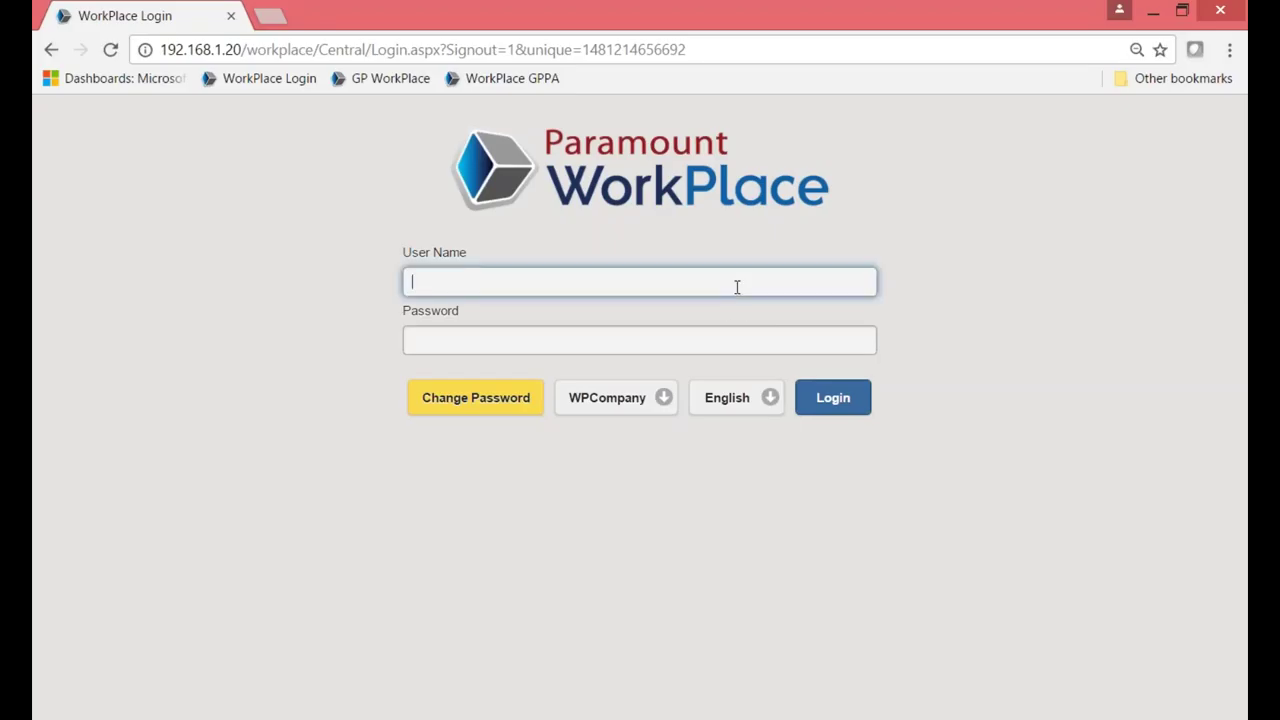
type("Foy")
key("Tab")
type("•••")
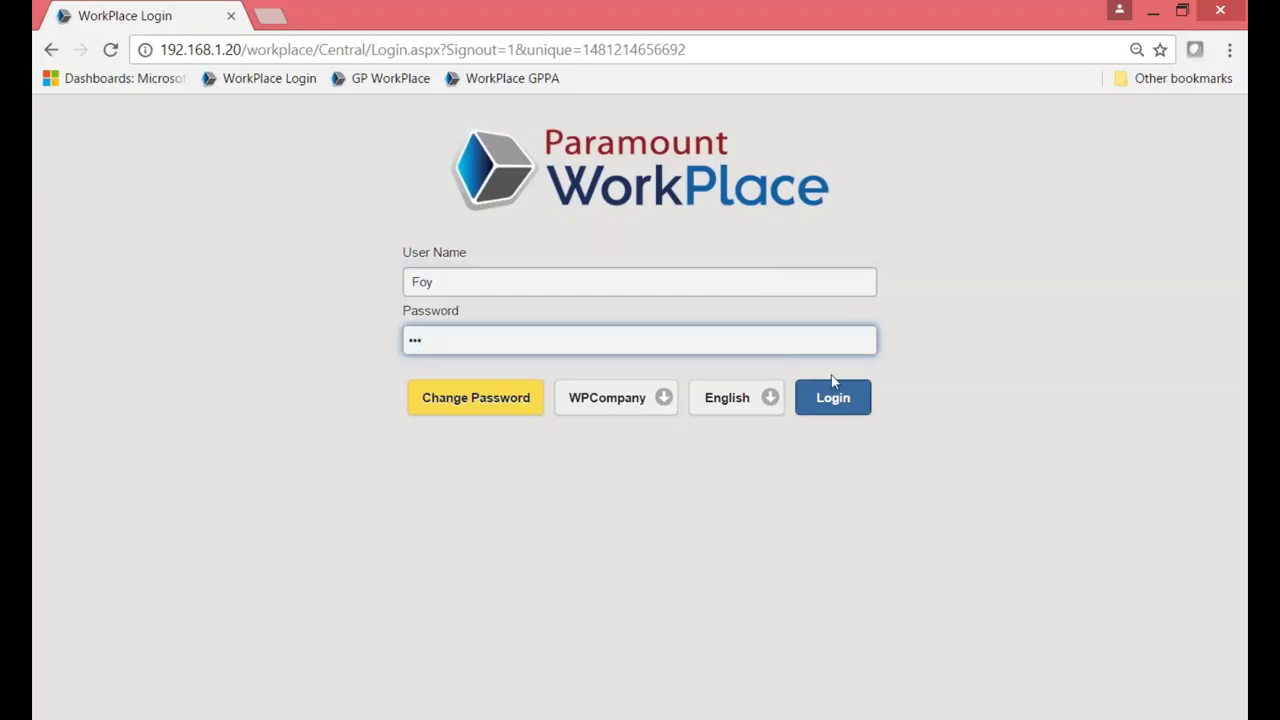
left_click(835, 405)
After the failed login, retype the user name and log in again.
left_click(493, 287)
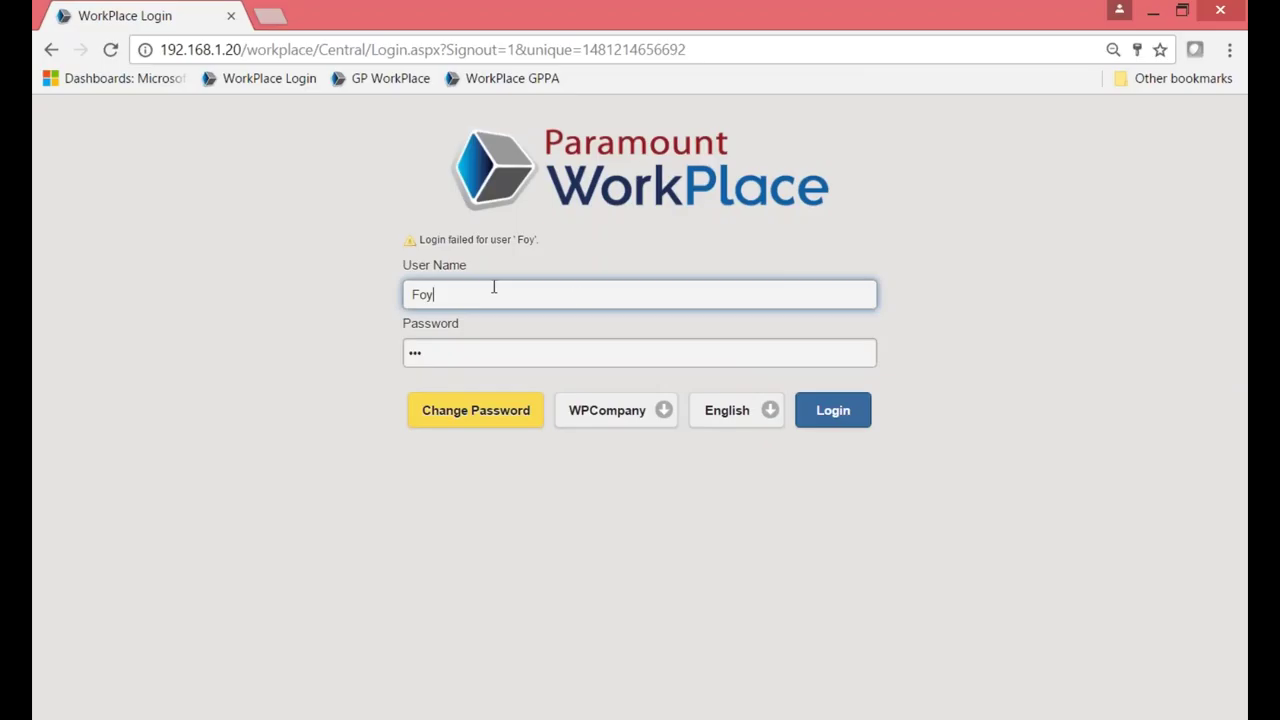
key("BackSpace")
key("BackSpace")
key("BackSpace")
type("Foy")
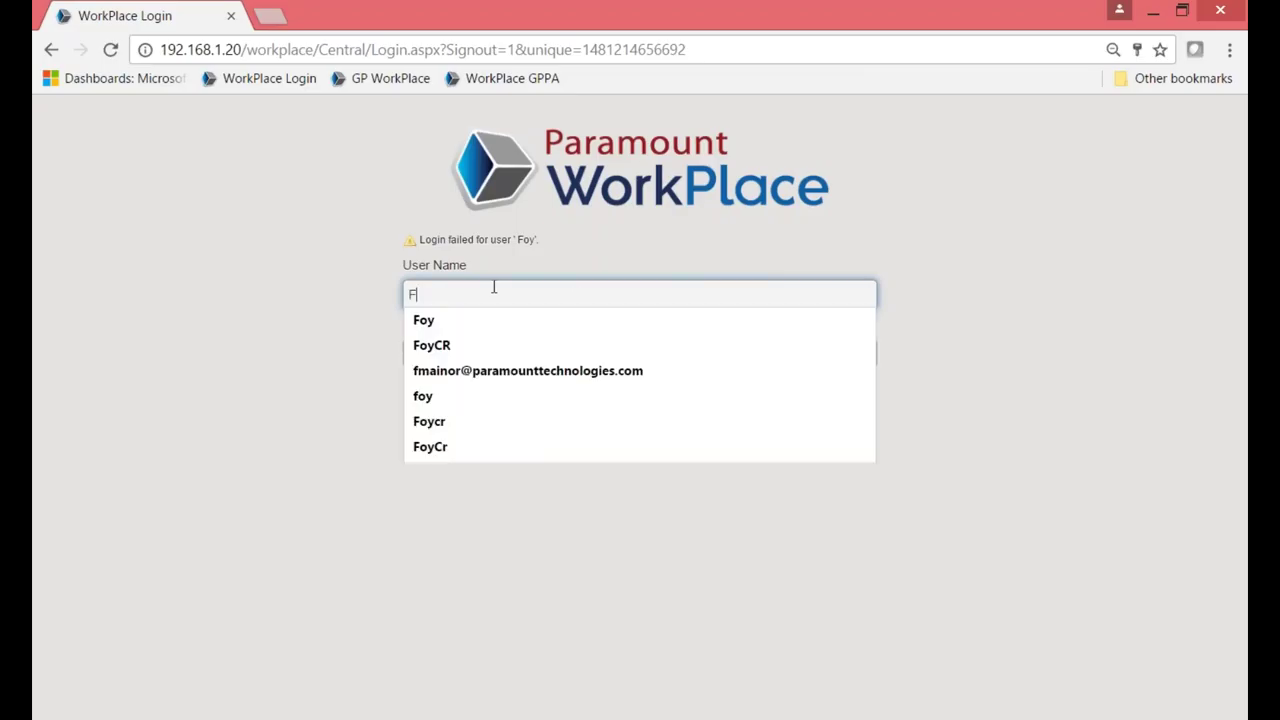
left_click(686, 469)
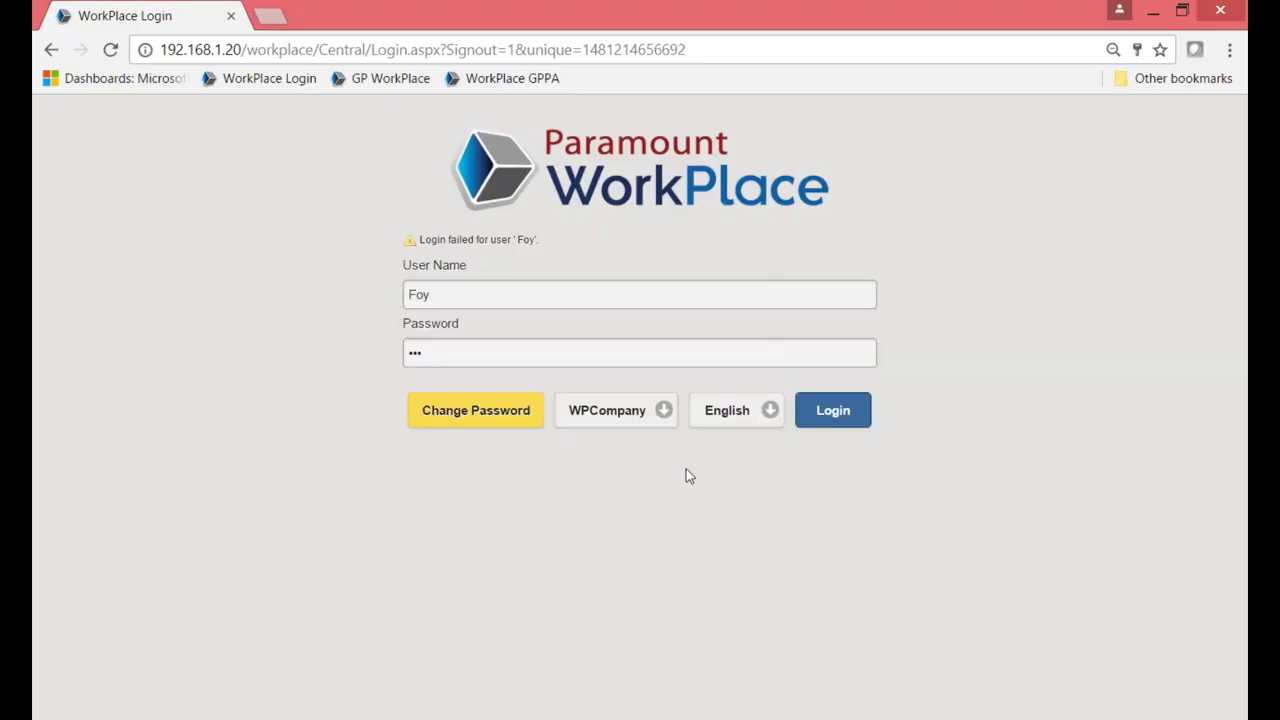
left_click(838, 418)
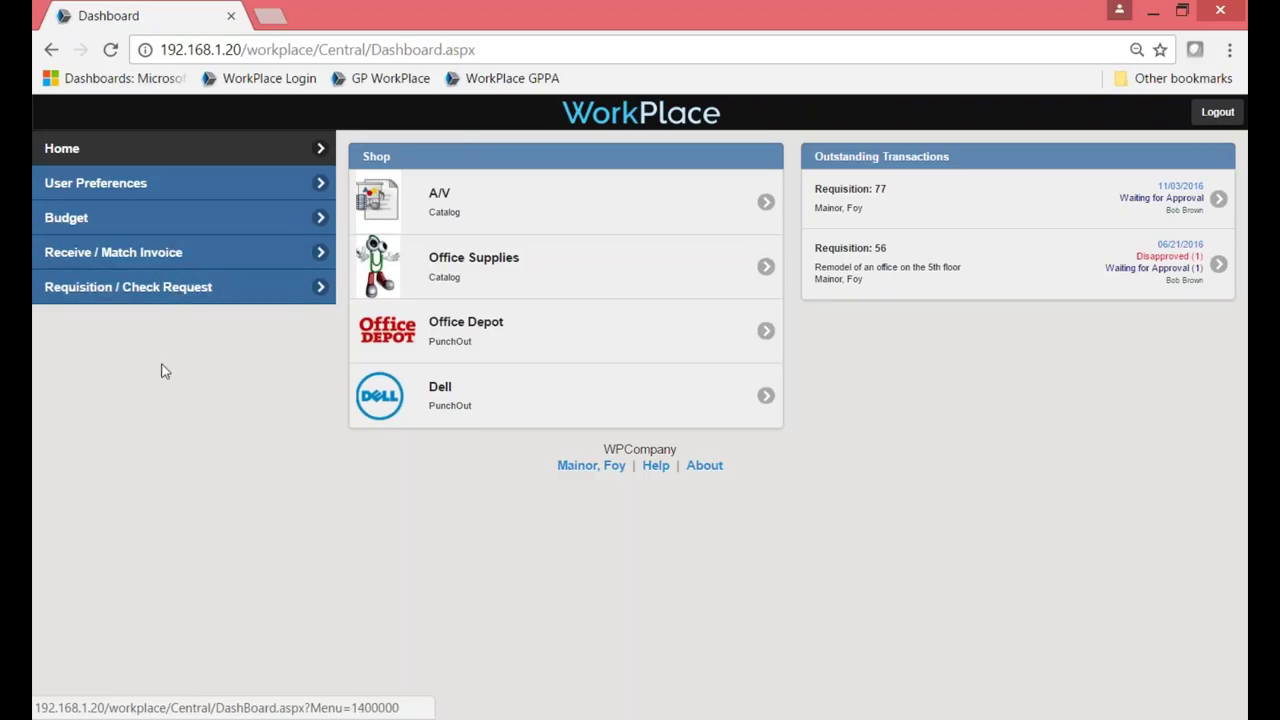
Open the Requisition / Check Request section from the left menu.
left_click(88, 292)
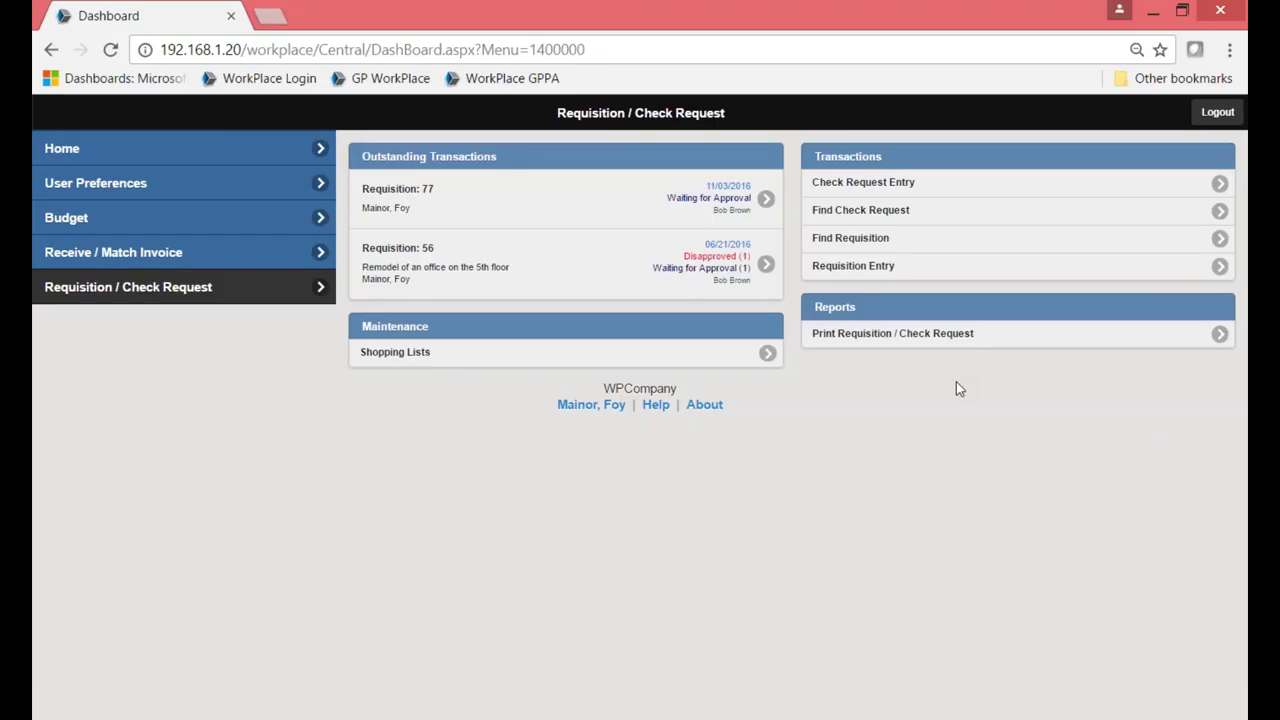
left_click(989, 248)
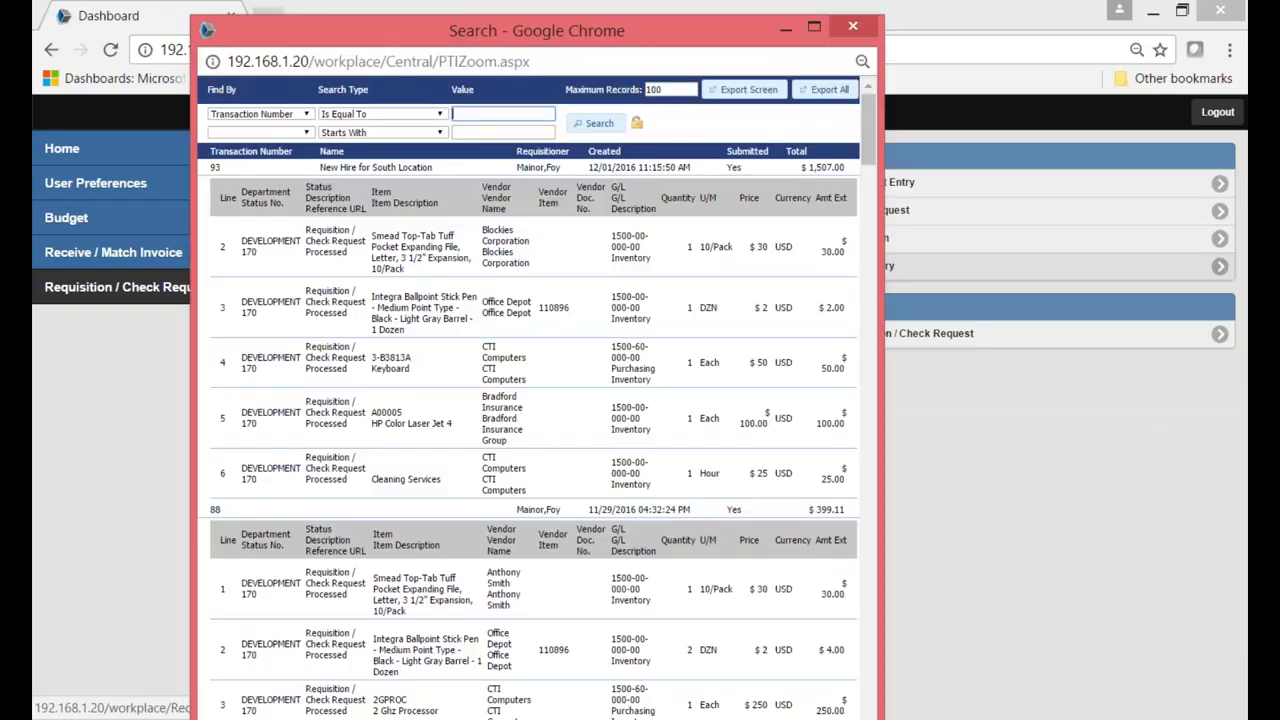
left_click(814, 27)
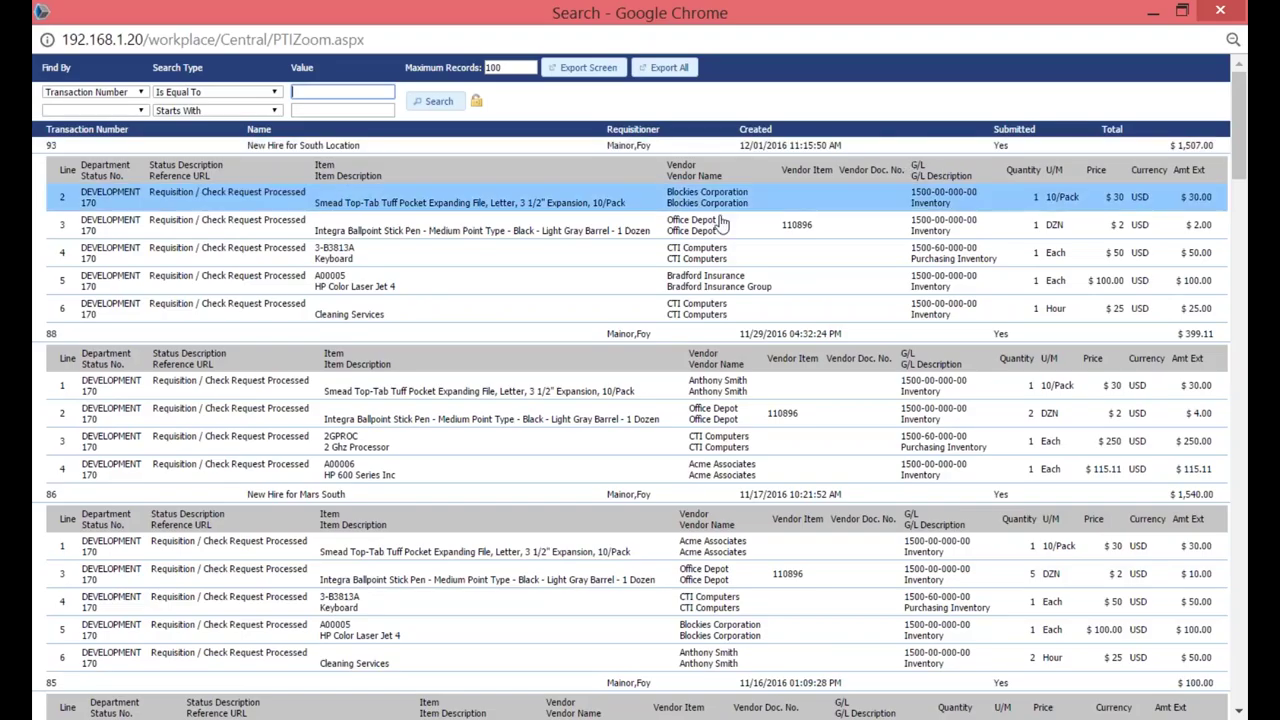
left_click(142, 94)
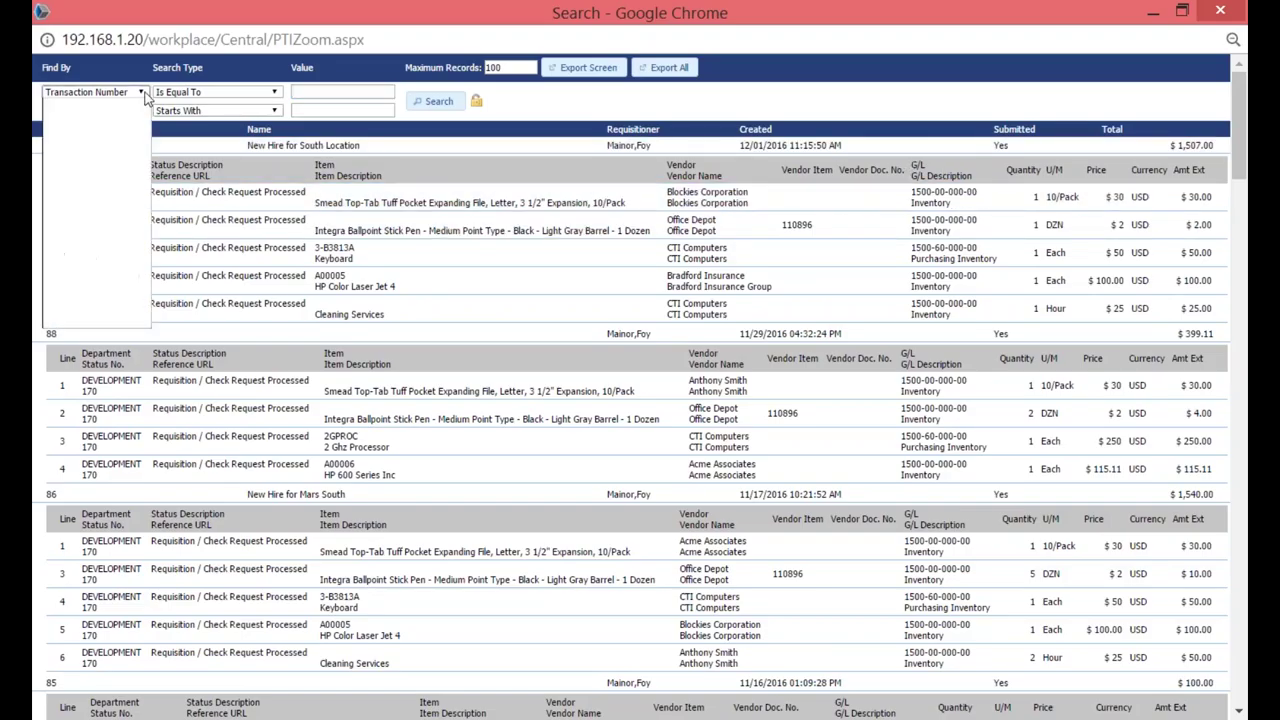
left_click_drag(143, 136, 143, 204)
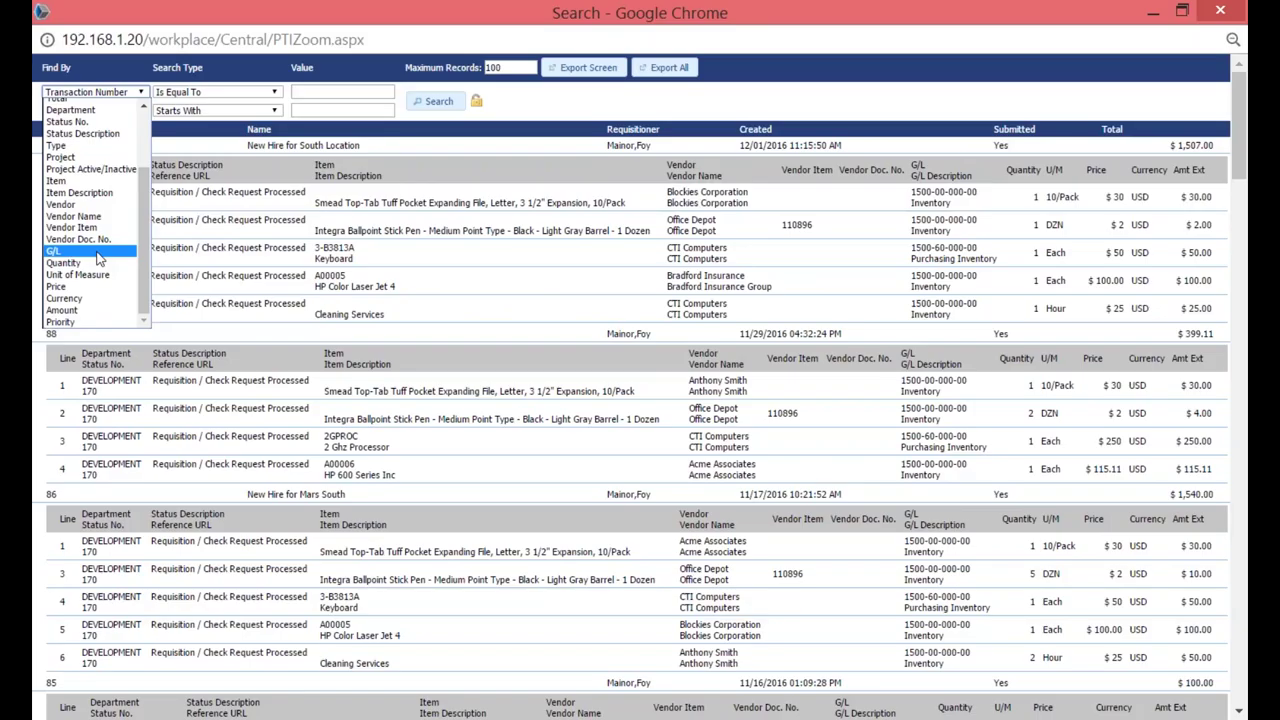
left_click(236, 72)
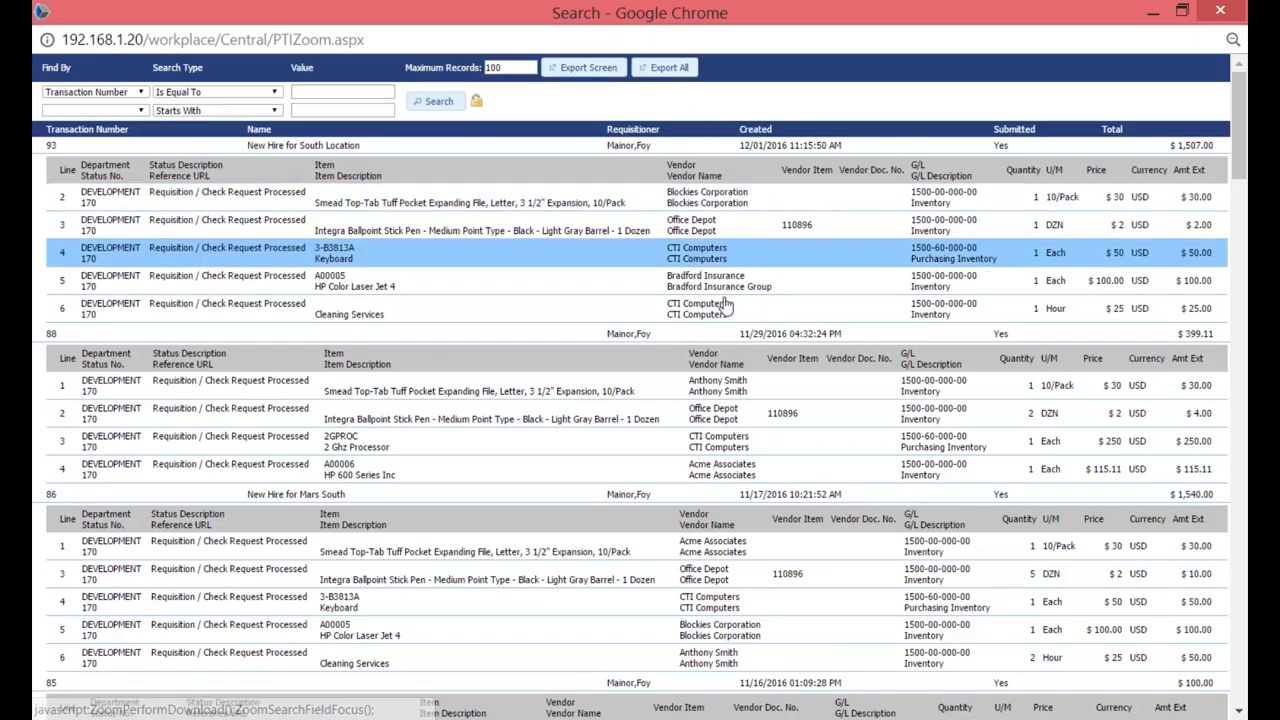
left_click(1234, 13)
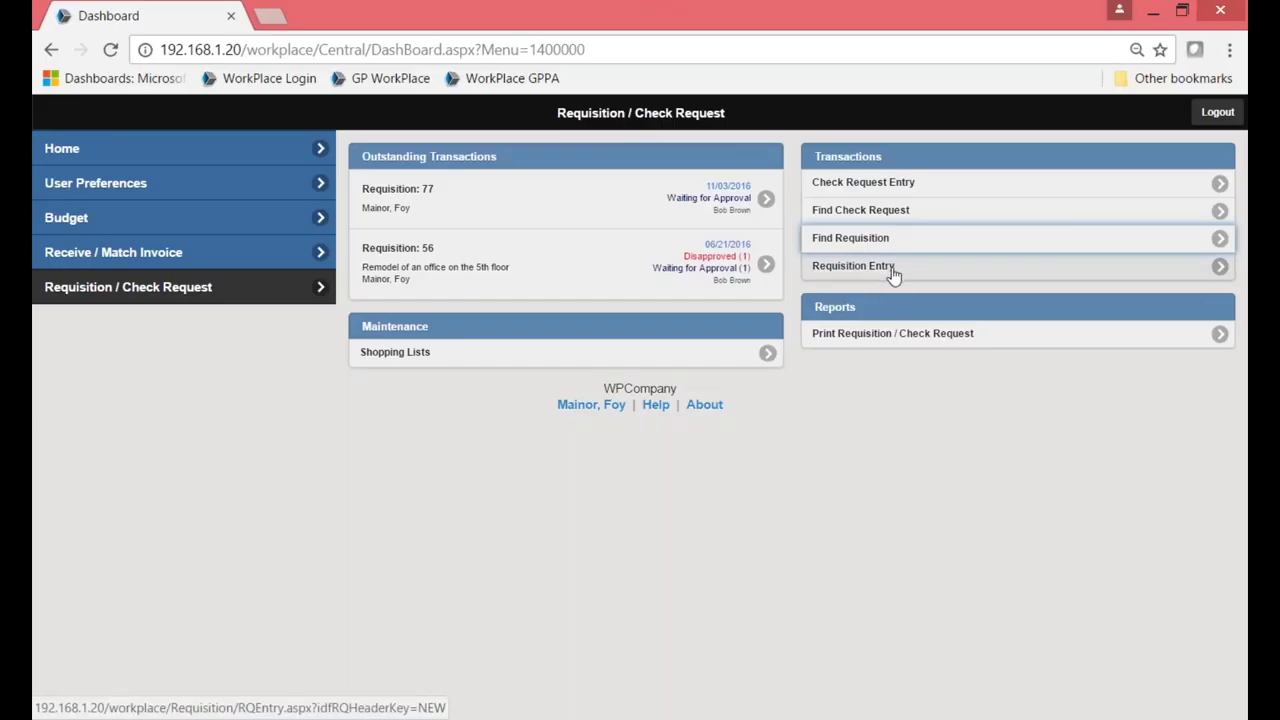
Open Requisition Entry to get a blank DEVELOPMENT requisition dated 12/08/2016.
left_click(893, 274)
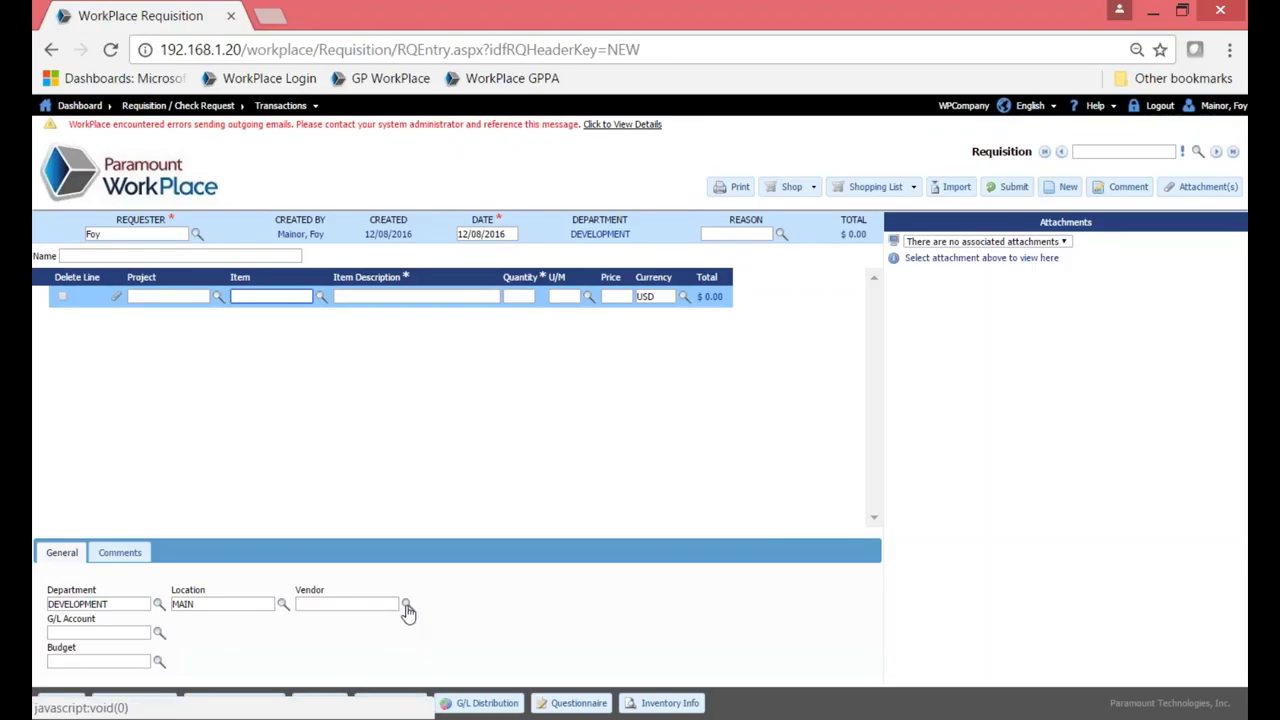
left_click(407, 606)
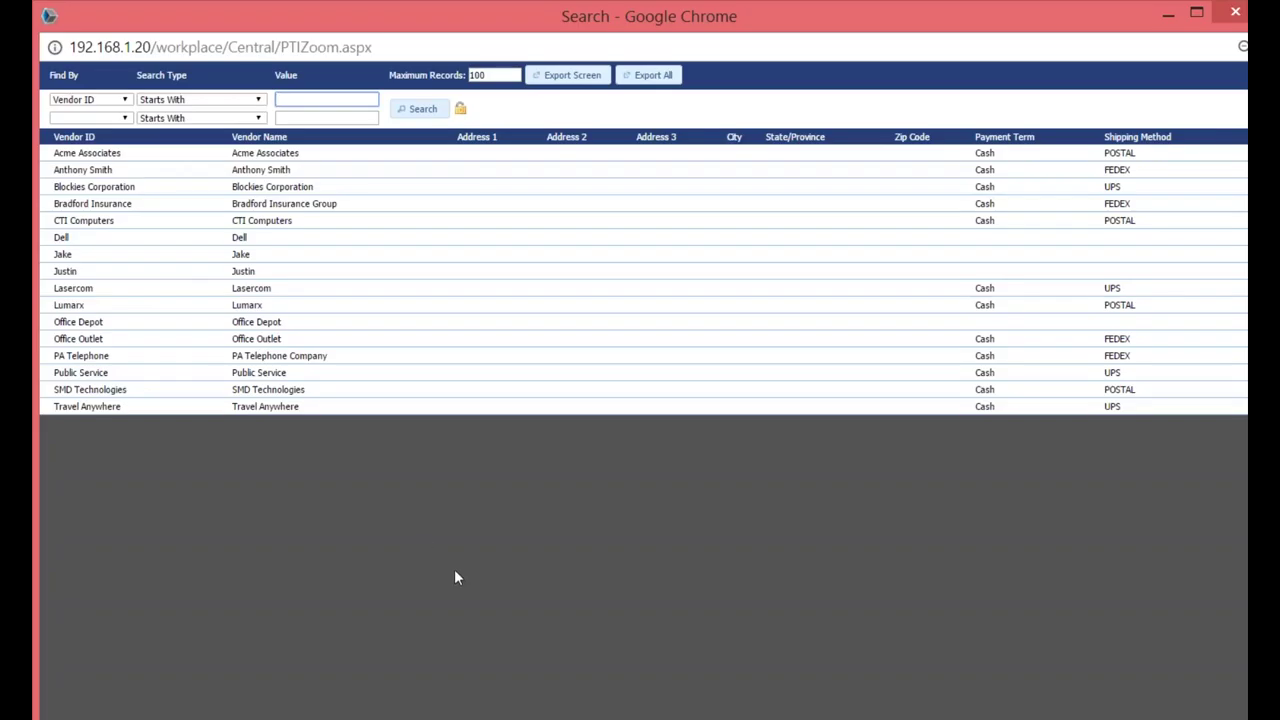
left_click(1236, 14)
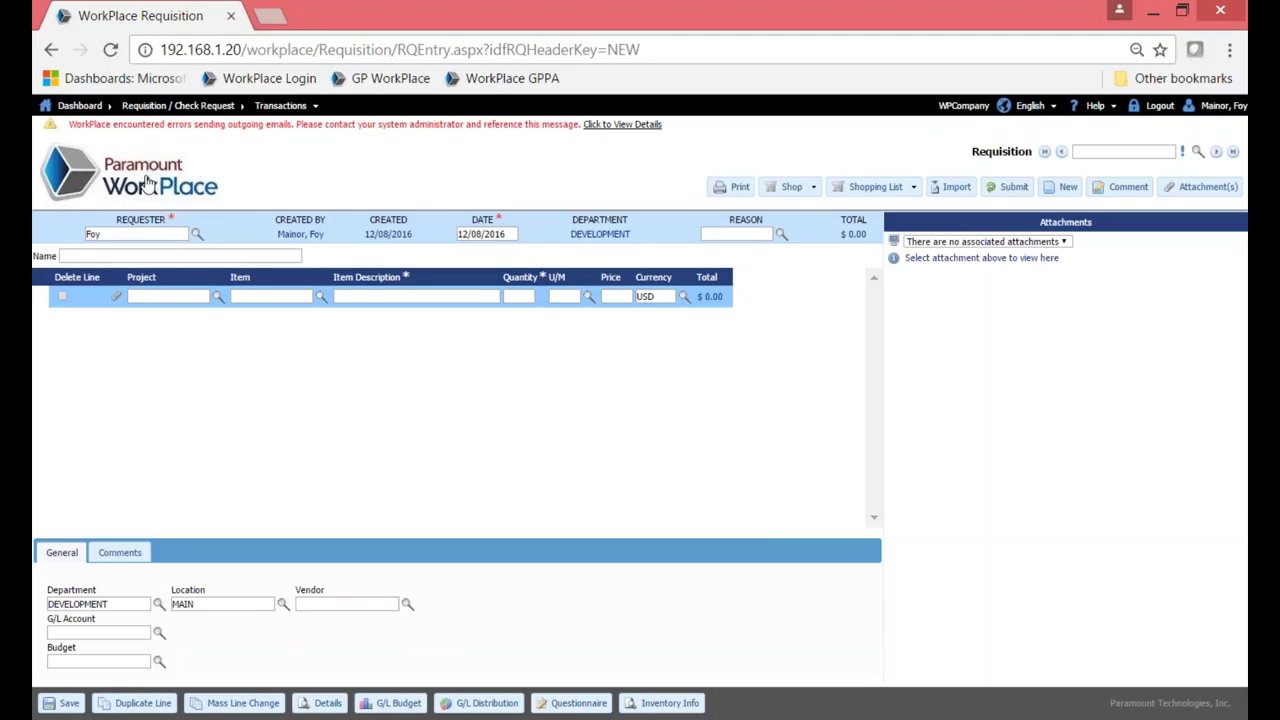
Return to the Dashboard using the Paramount WorkPlace logo.
left_click(147, 180)
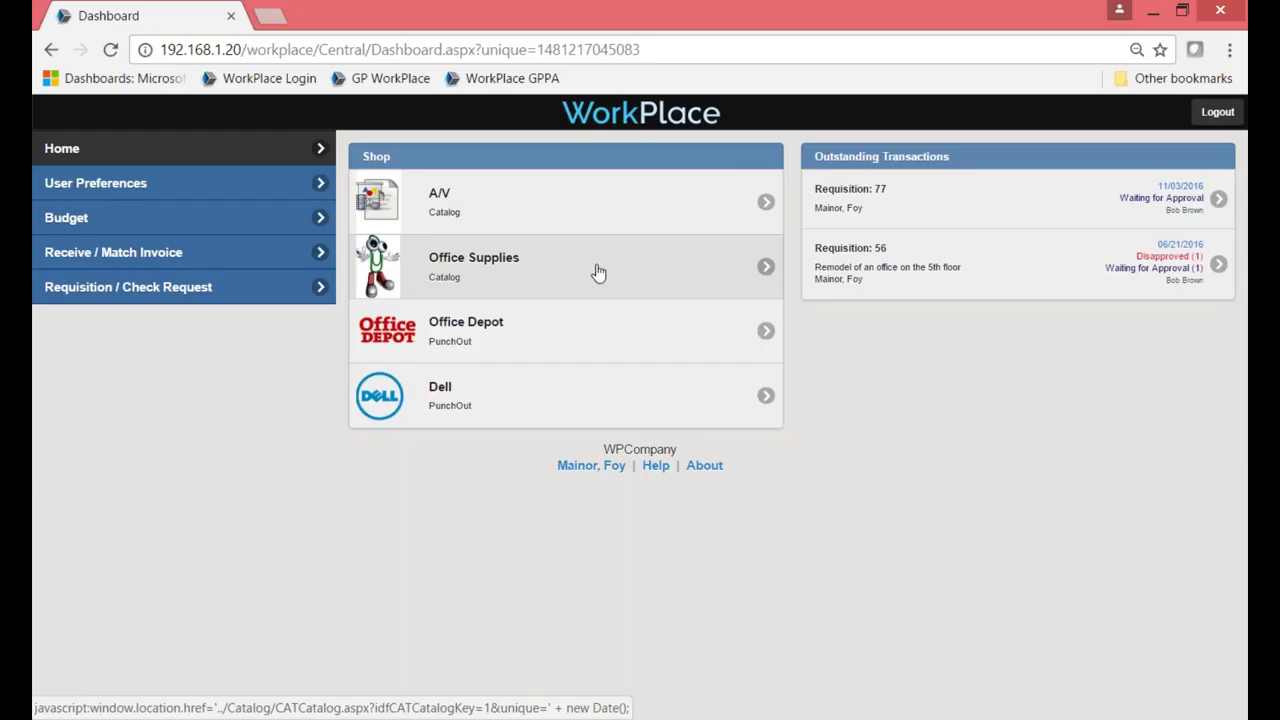
Open the Office Supplies catalog and browse Boards & Easels whiteboards.
left_click(597, 272)
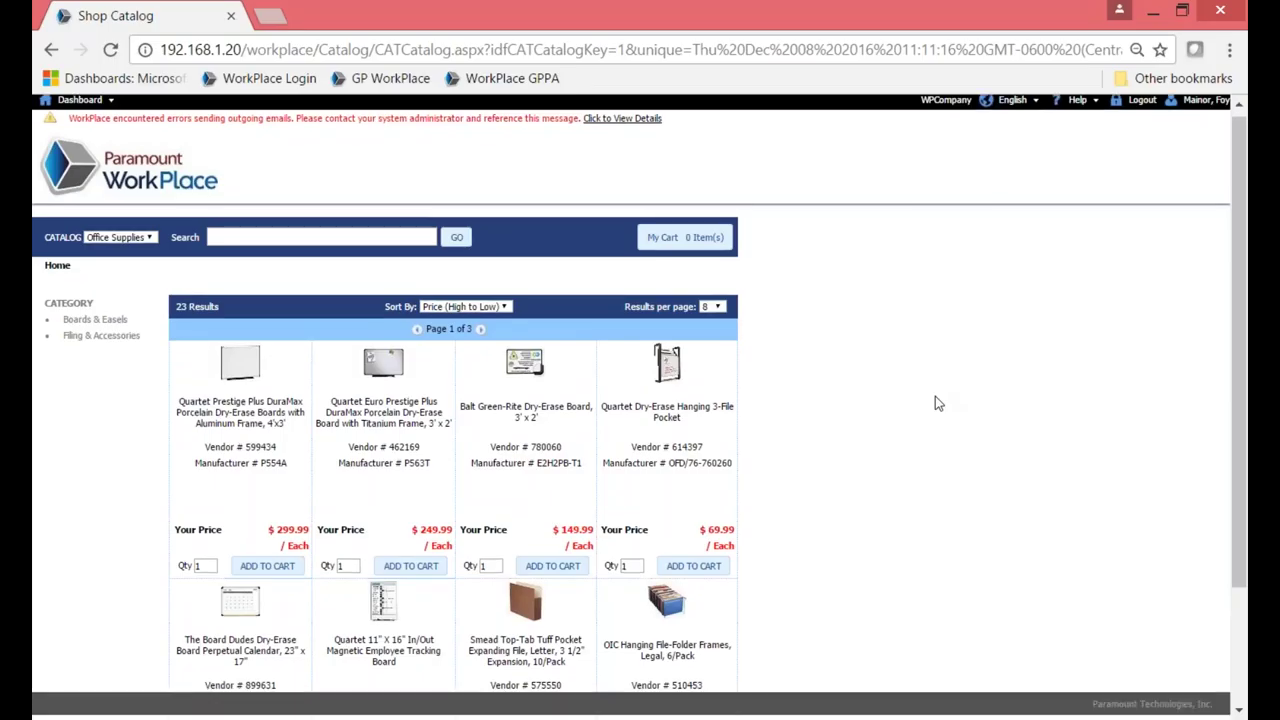
scroll(936, 400, "down", 1)
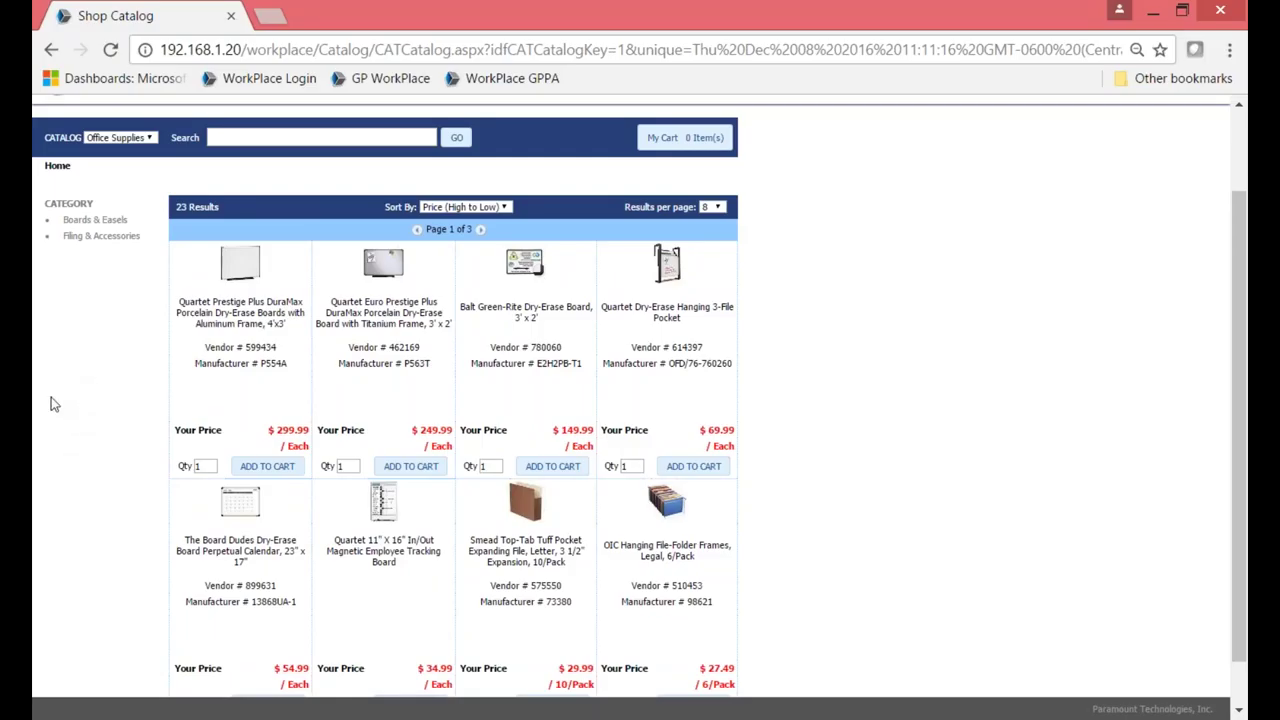
left_click(95, 238)
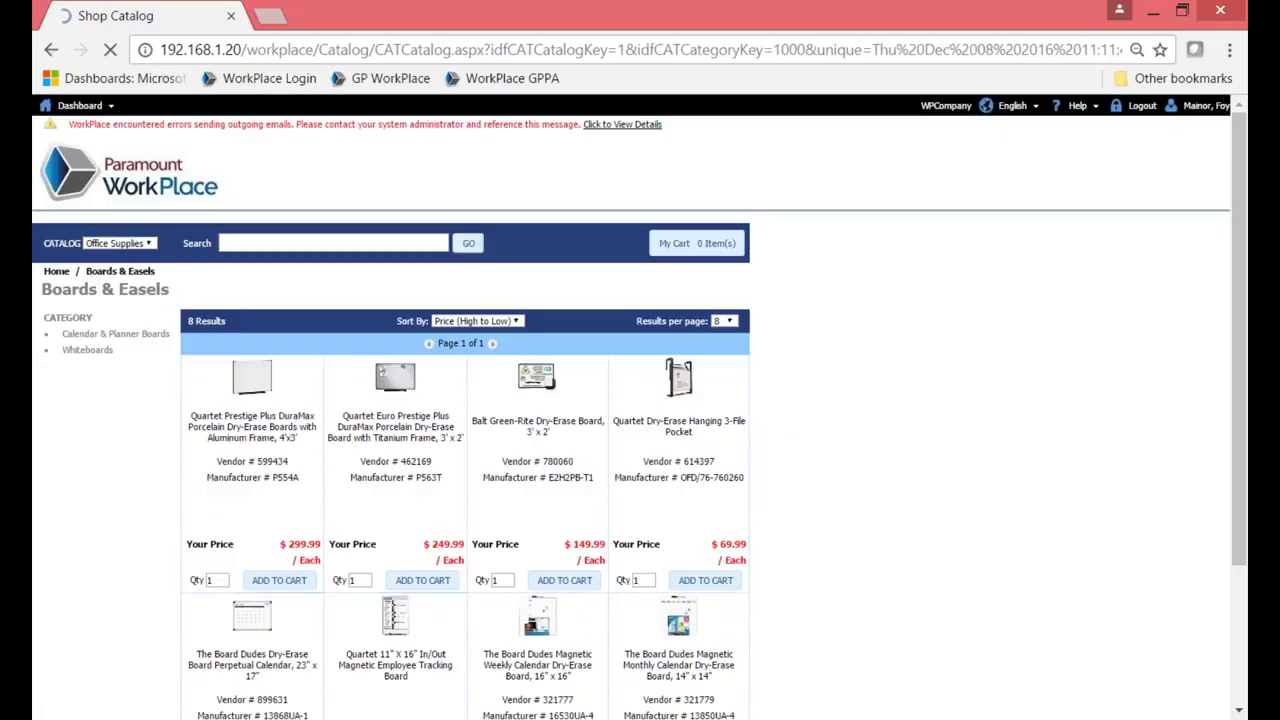
left_click(90, 350)
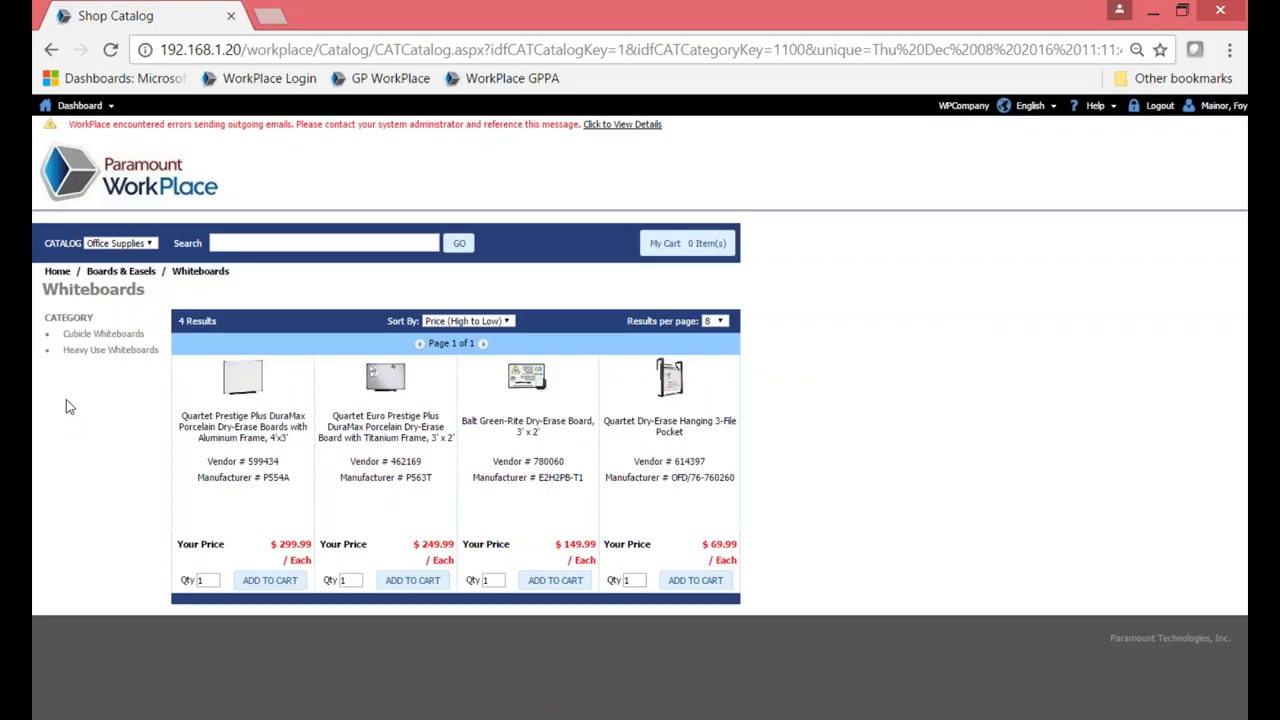
Back on the catalog listing, add one Smead Top-Tab Tuff Pocket Expanding File 10-pack ($ 29.99).
left_click(256, 243)
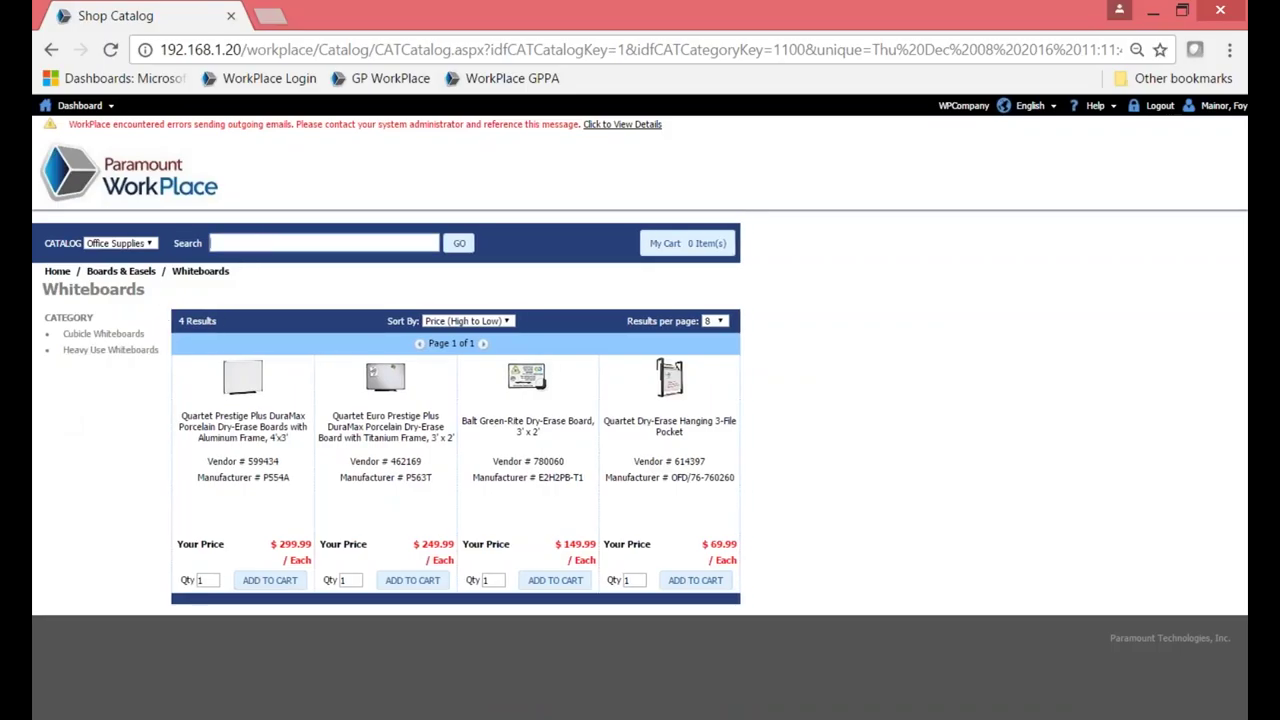
left_click(57, 271)
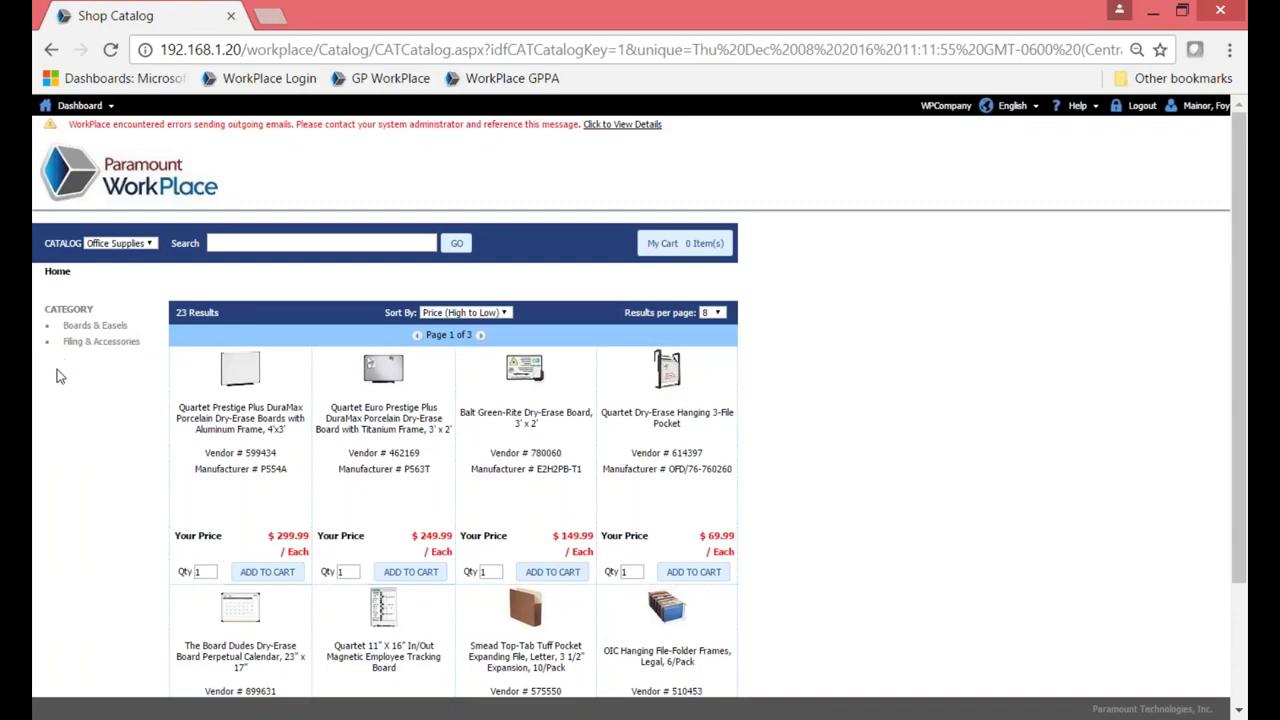
scroll(57, 376, "down", 1)
scroll(57, 376, "down", 3)
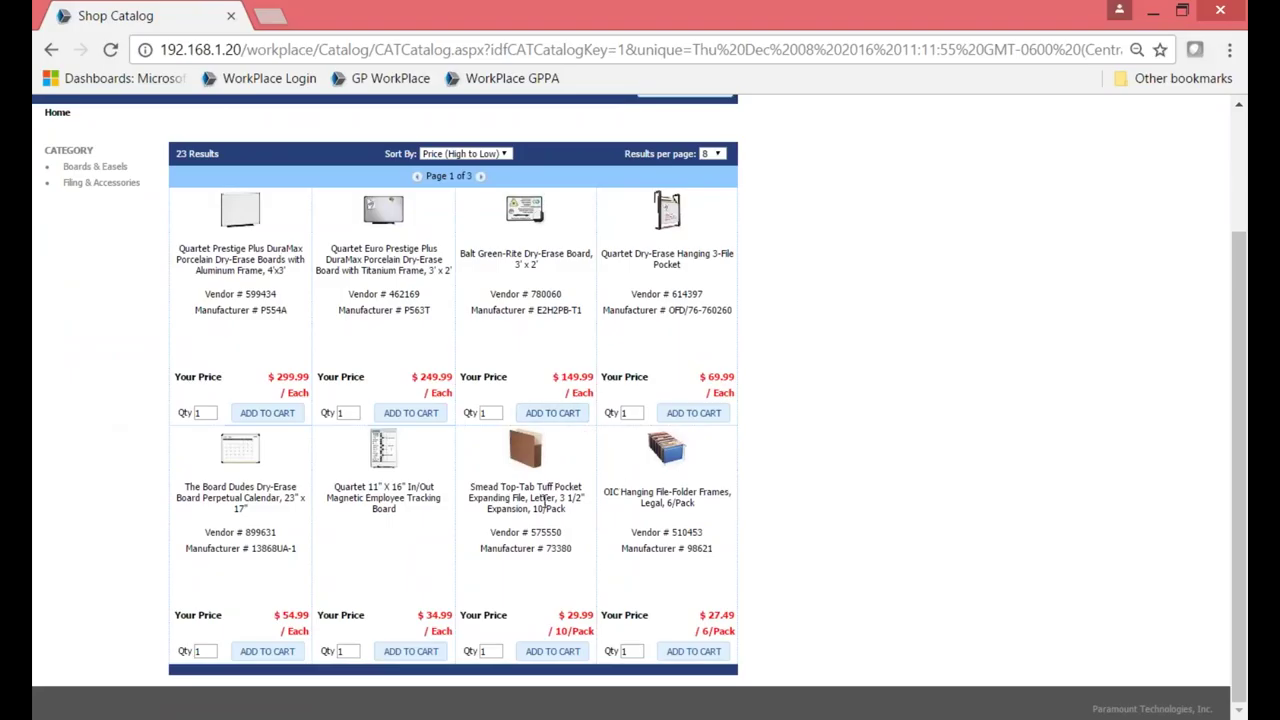
left_click(553, 652)
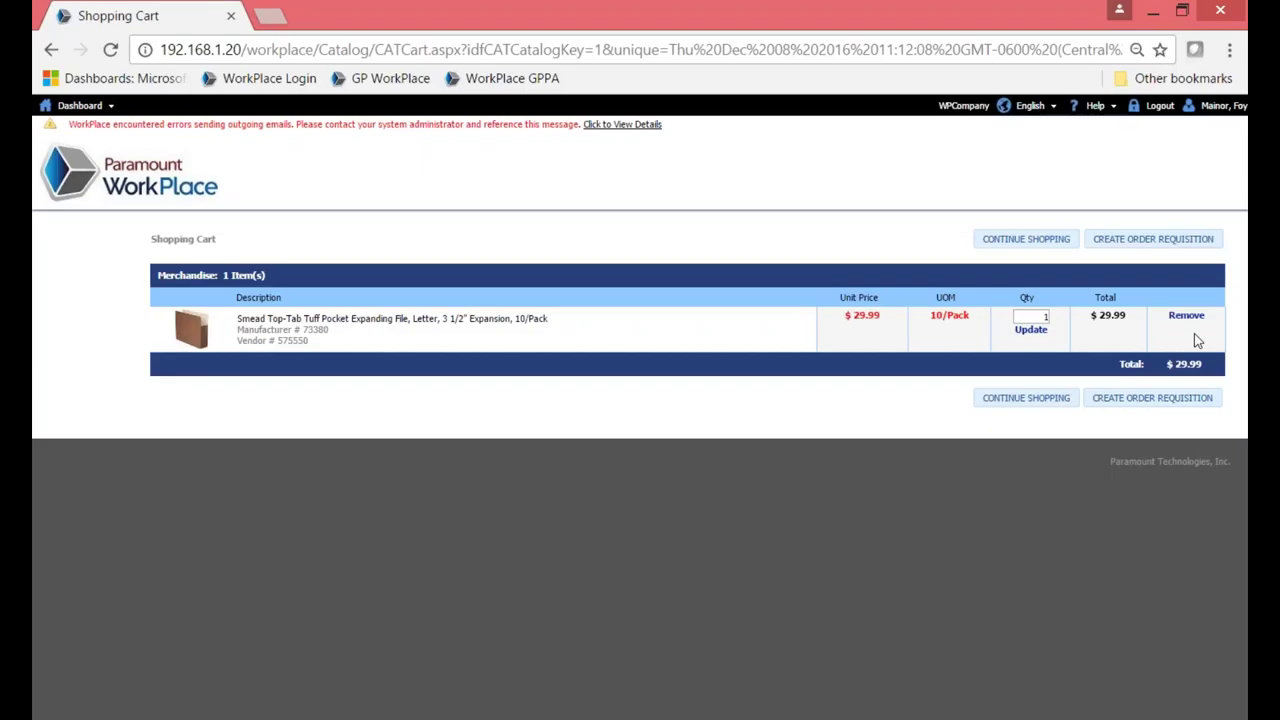
Switch the CATALOG dropdown to A/V and scroll through its 40 products.
left_click(1036, 401)
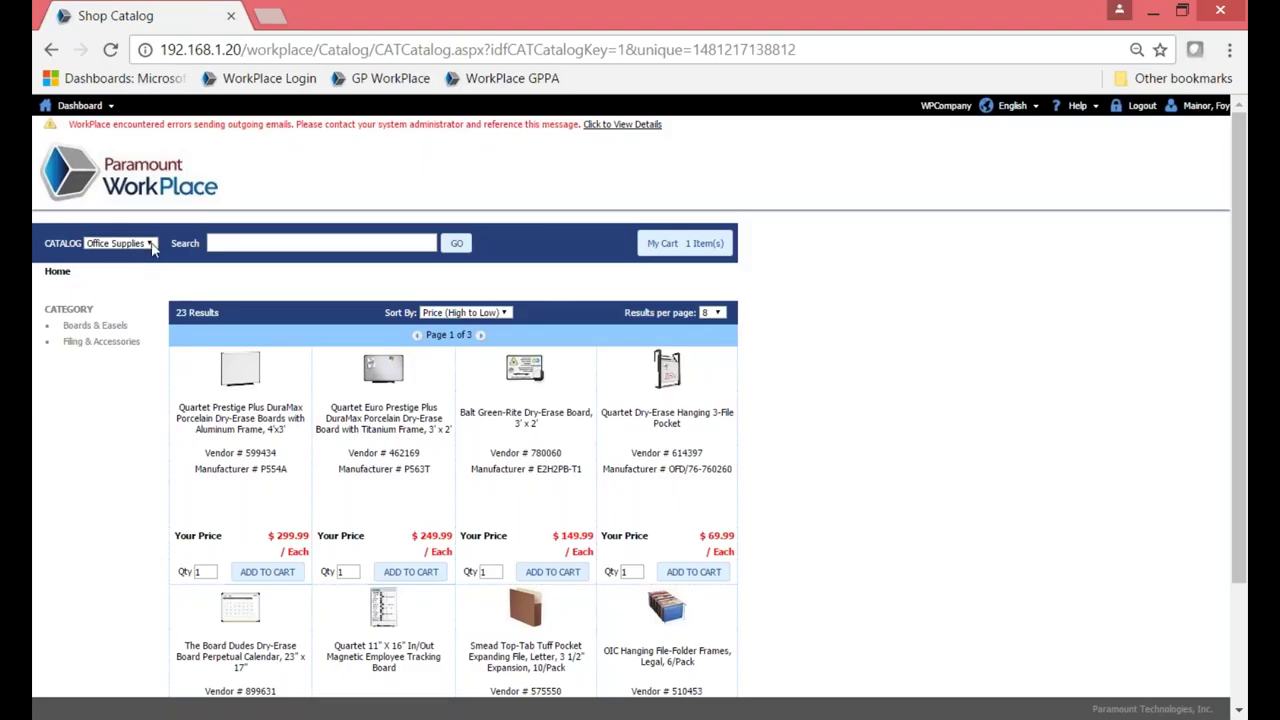
left_click(146, 244)
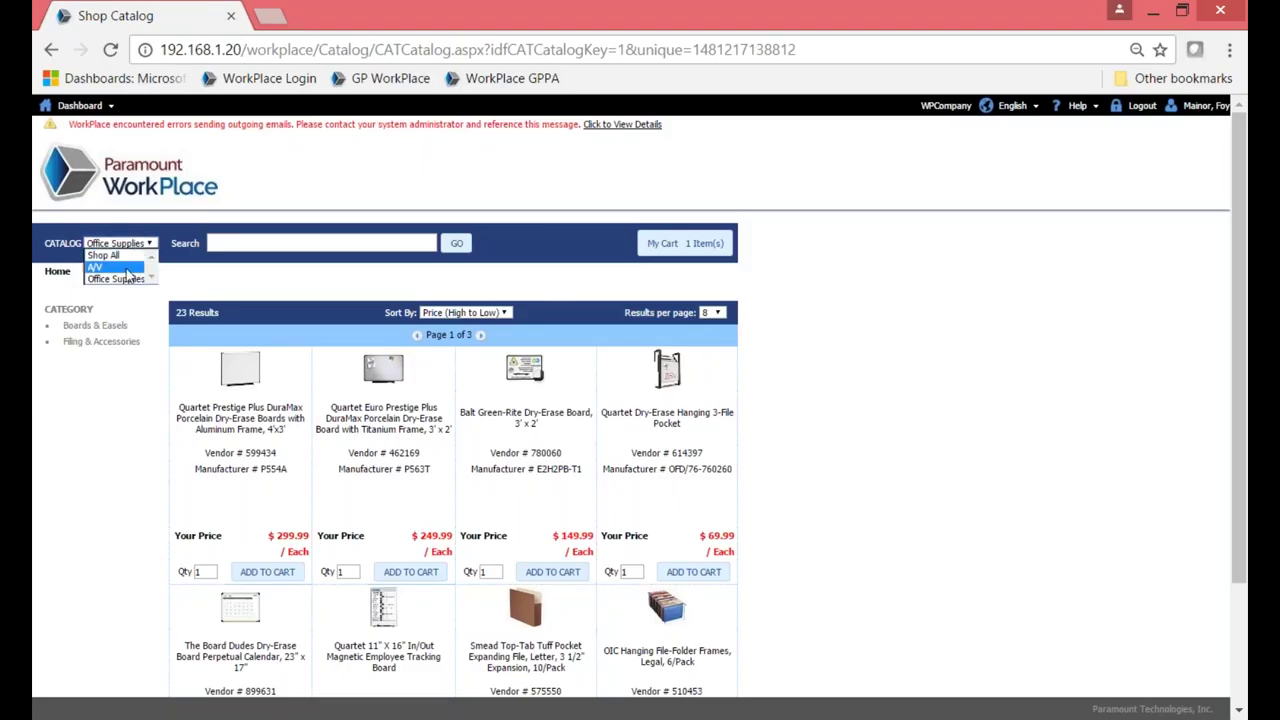
left_click(125, 268)
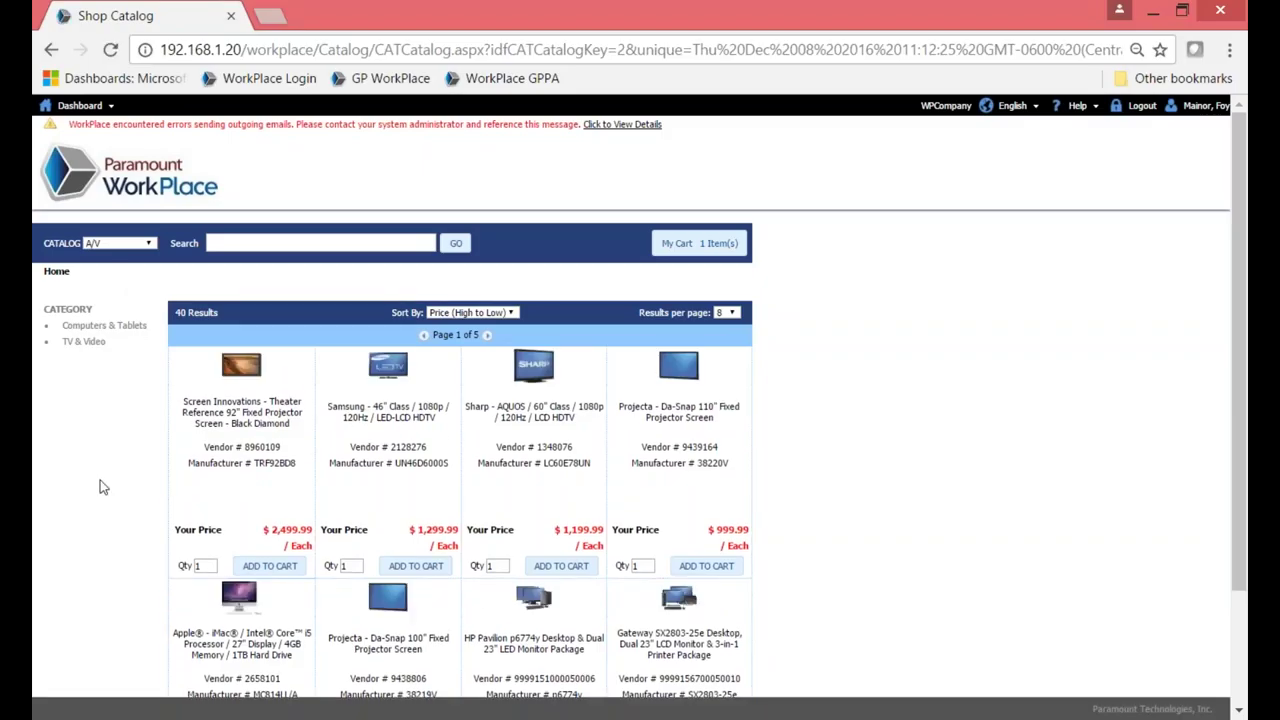
scroll(100, 487, "down", 1)
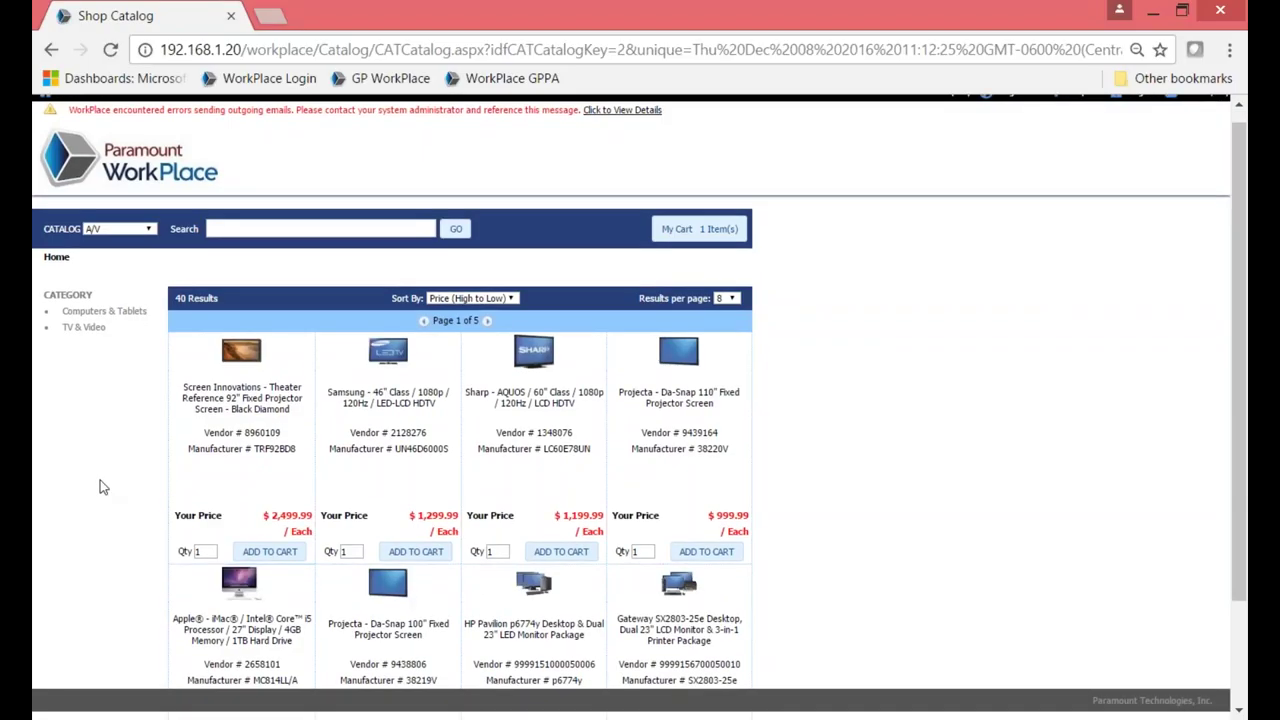
scroll(100, 487, "down", 2)
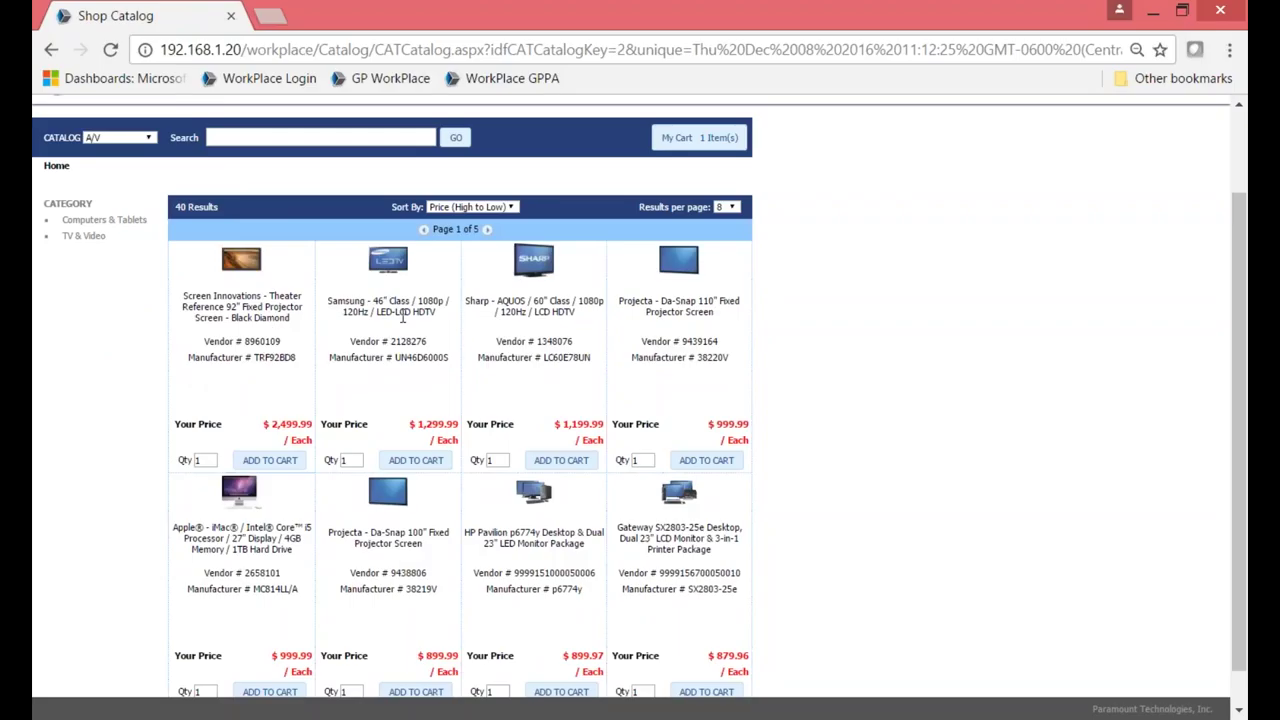
Add the Samsung 46" LED-LCD HDTV ($ 1,299.99) and create an order requisition from the cart.
left_click(416, 461)
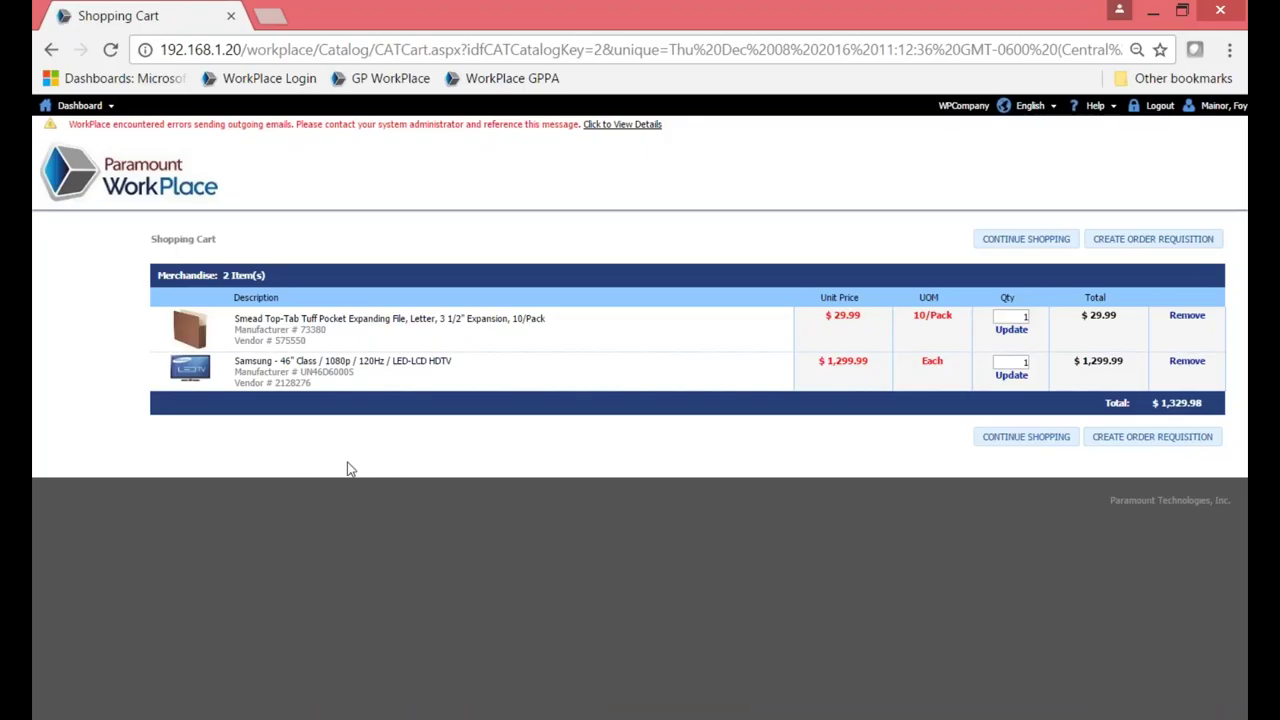
left_click(1165, 448)
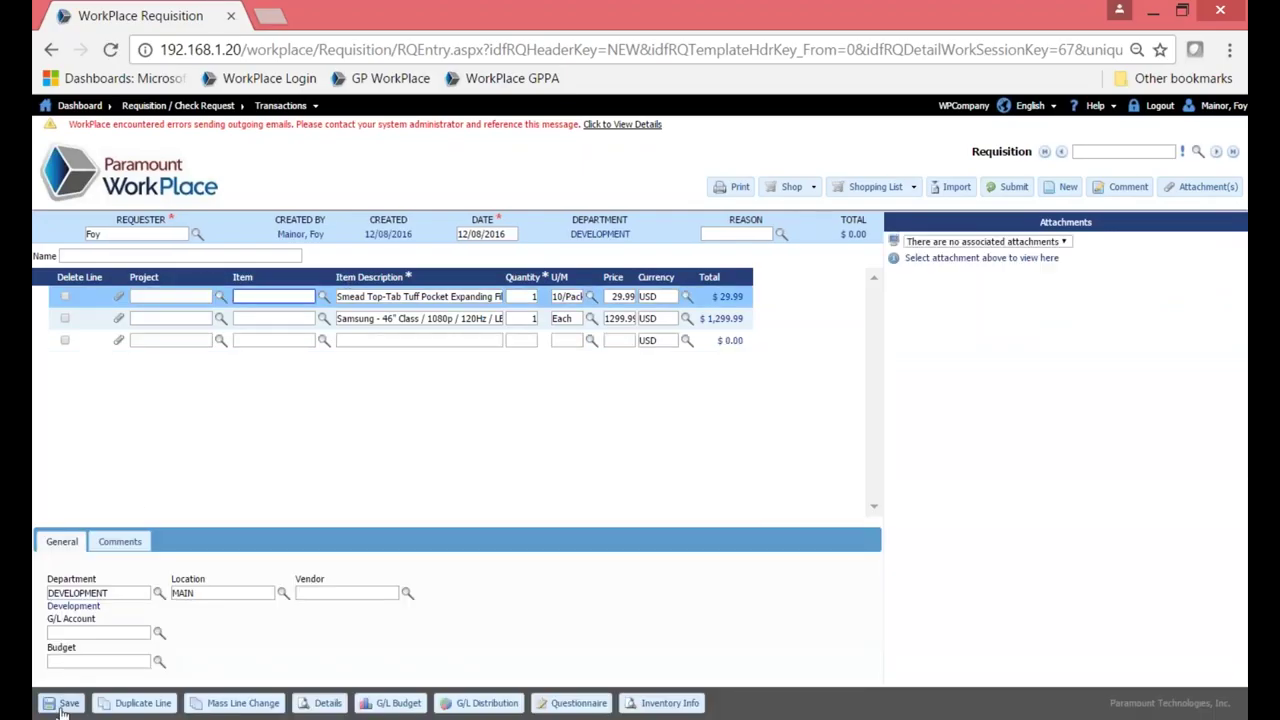
Save the requisition as number 99 and launch the Office Depot shopping site.
left_click(63, 704)
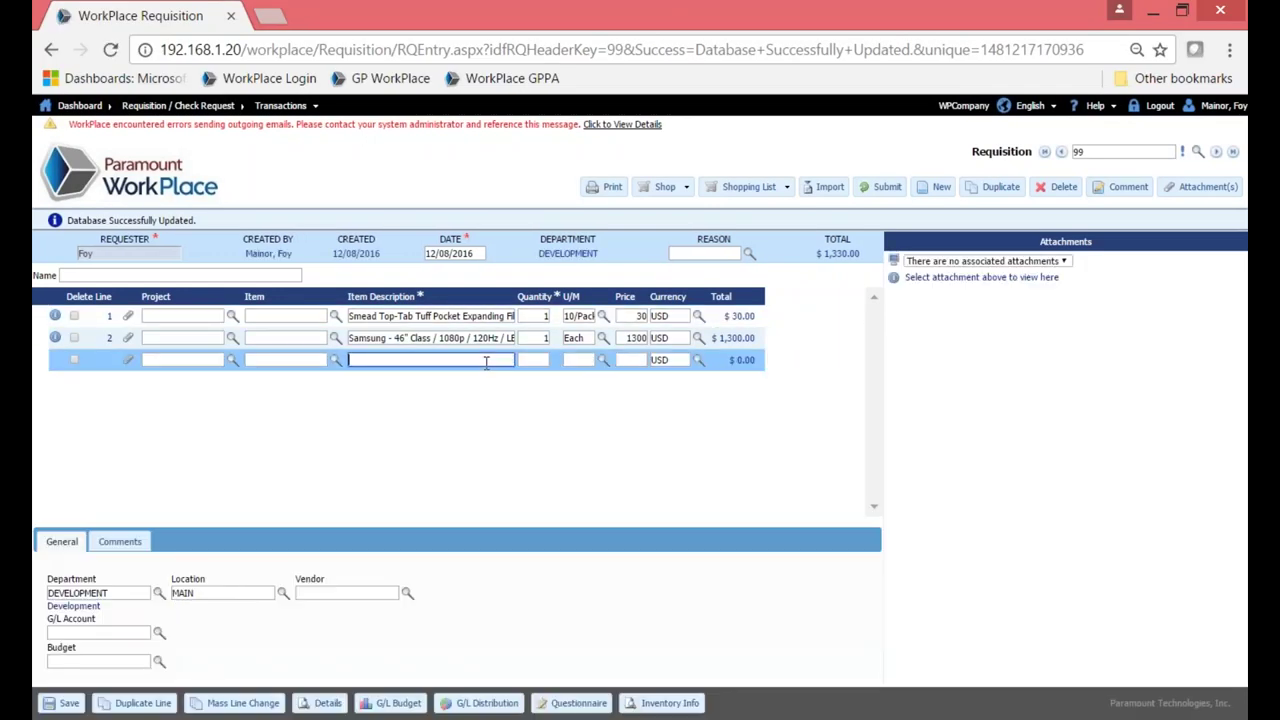
left_click(686, 189)
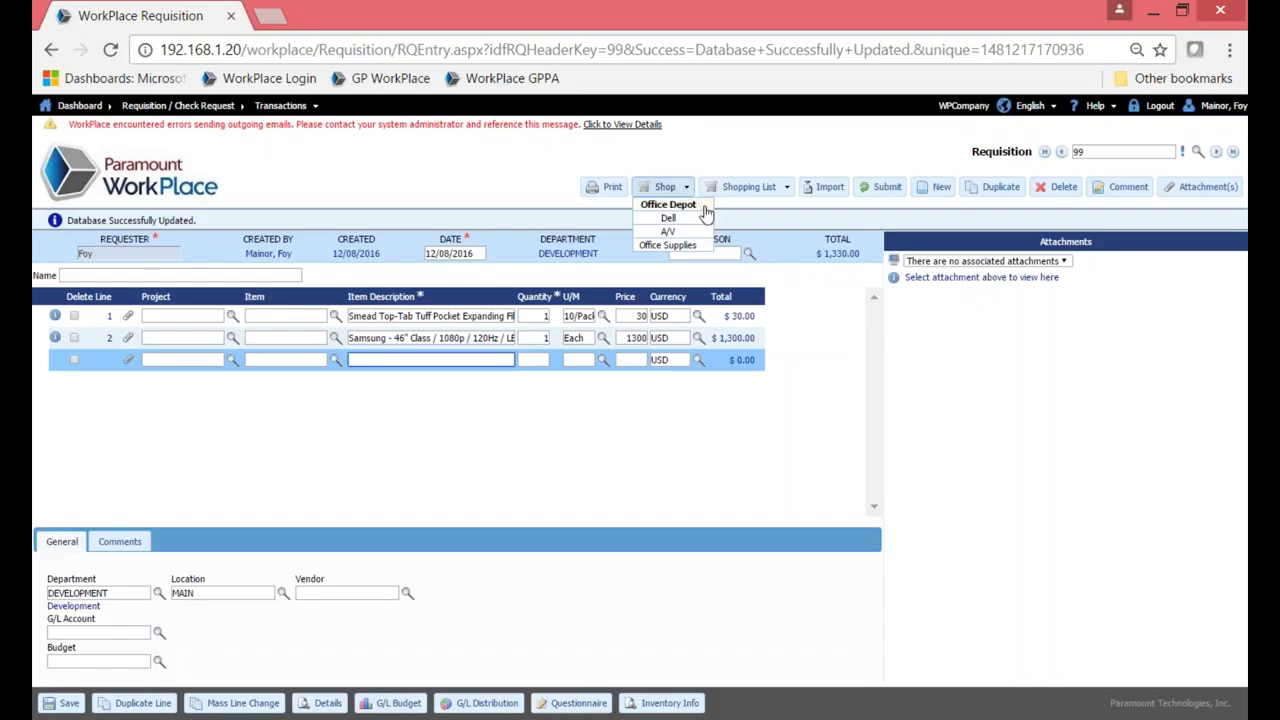
left_click(705, 208)
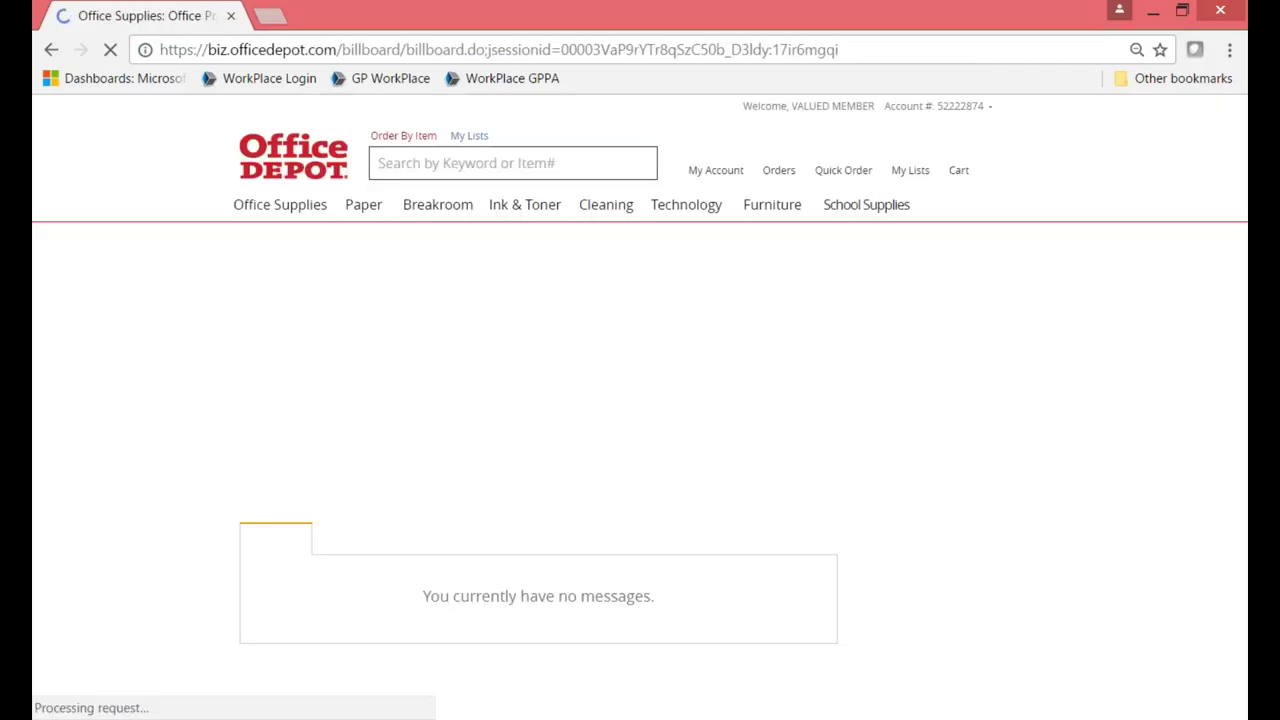
Search Office Depot for item 110896, the Integra ballpoint pens.
mouse_move(677, 204)
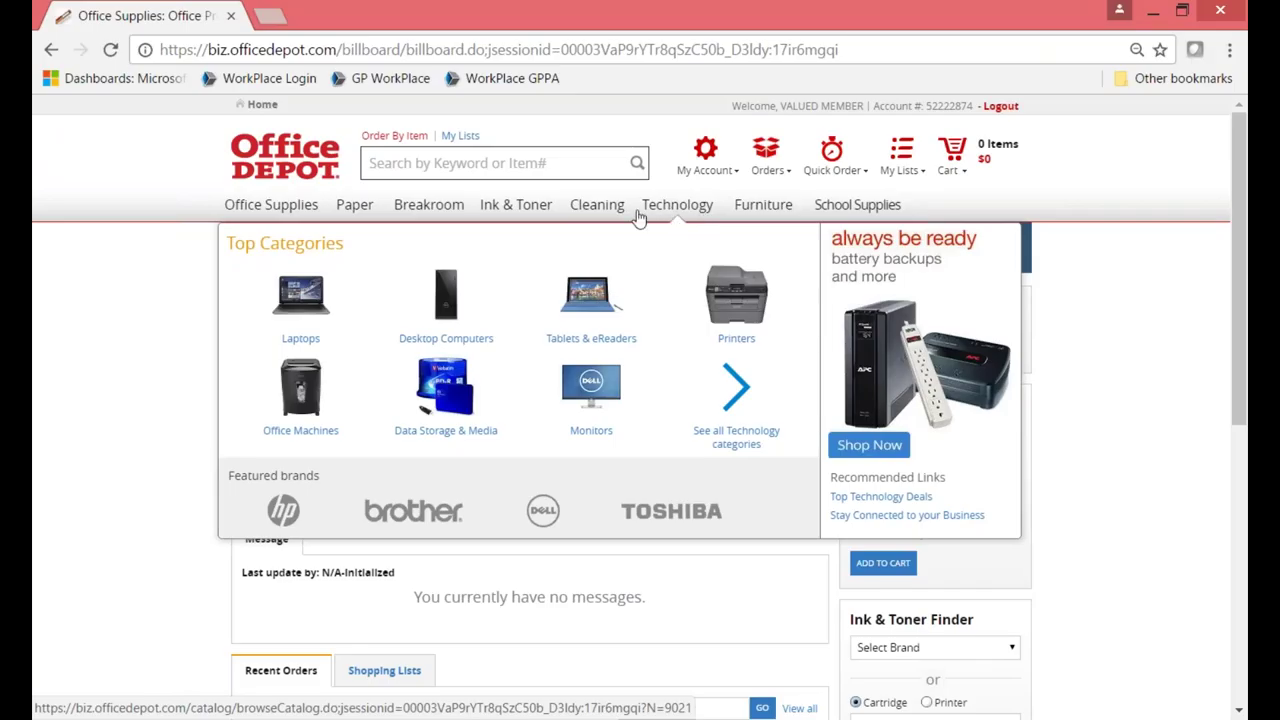
mouse_move(520, 212)
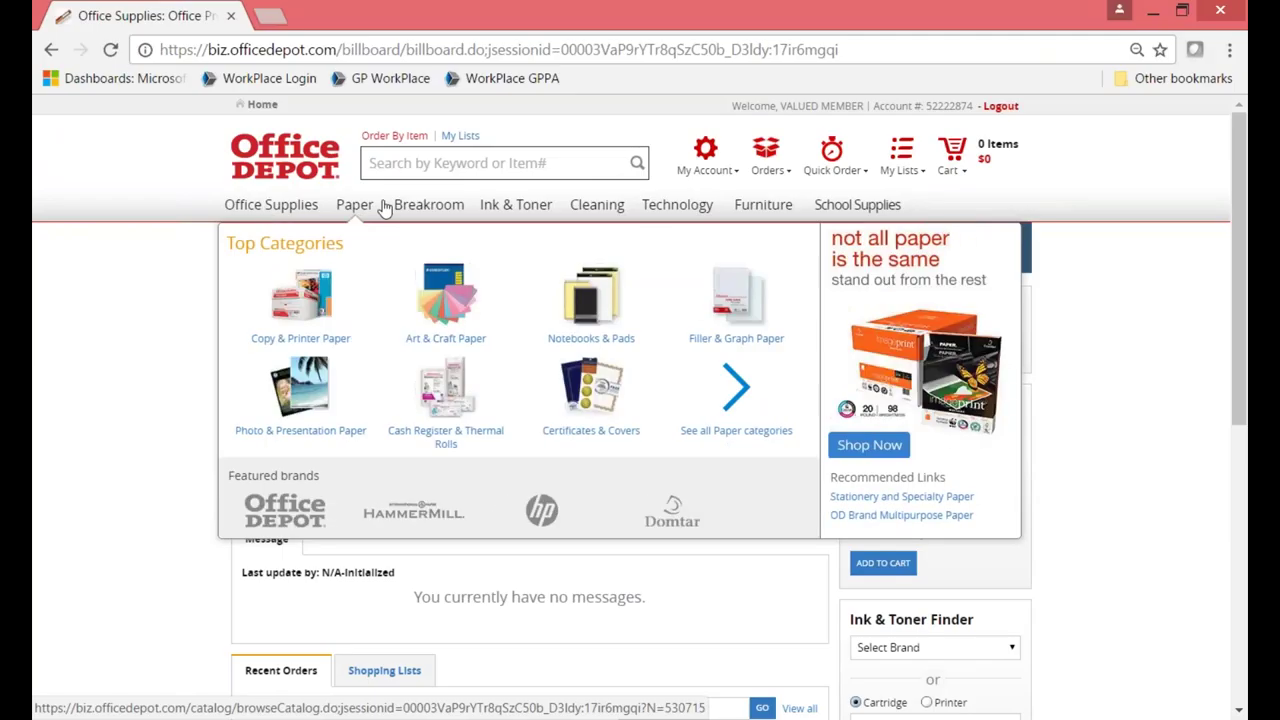
left_click(420, 167)
type("110896")
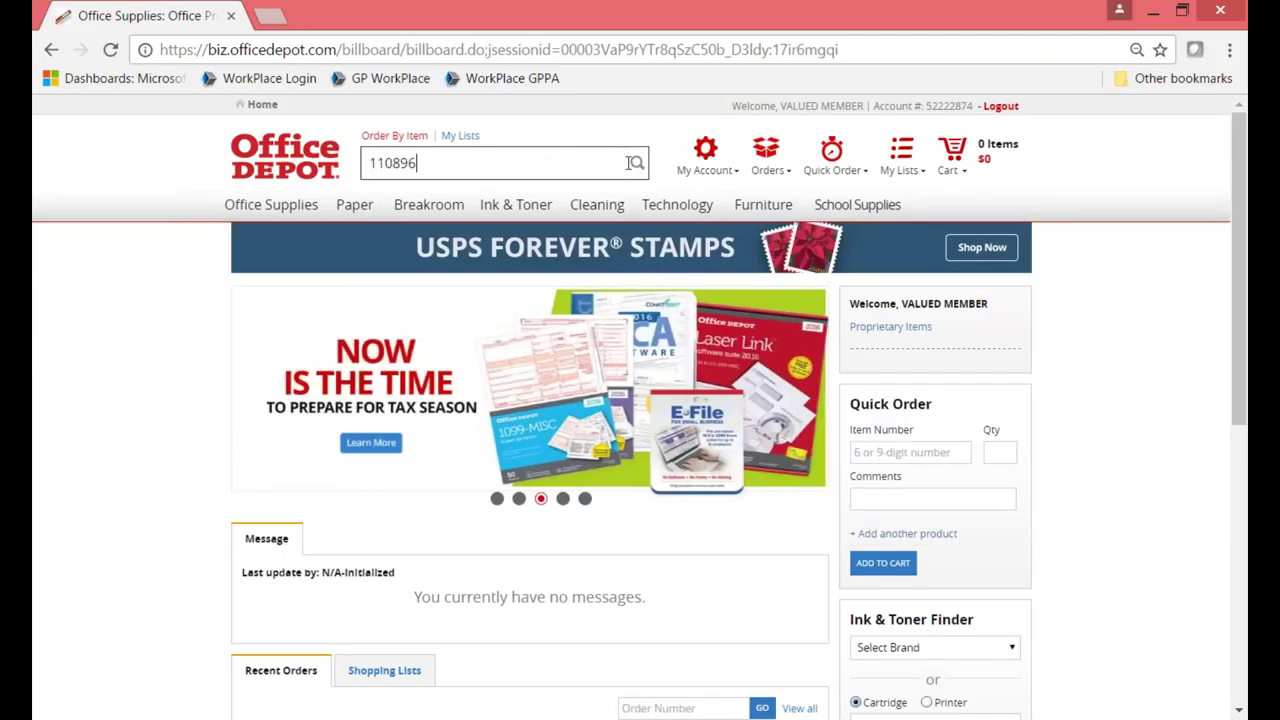
left_click(634, 167)
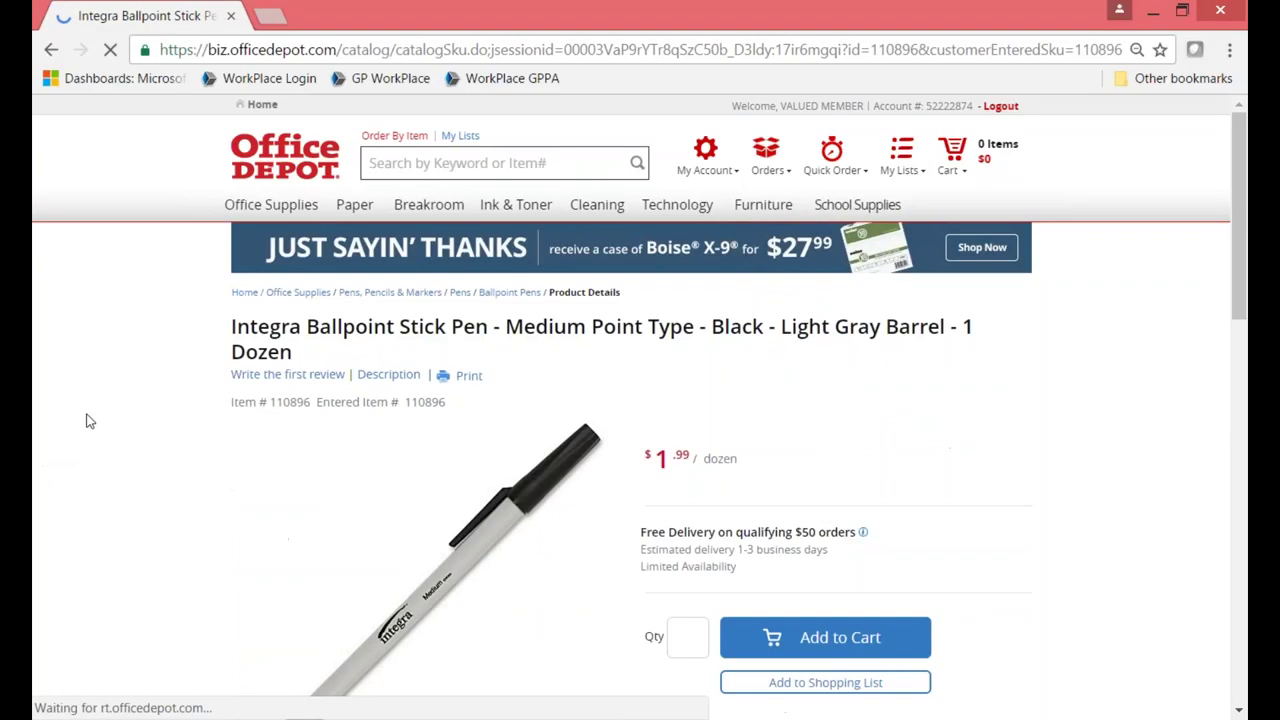
scroll(86, 421, "down", 1)
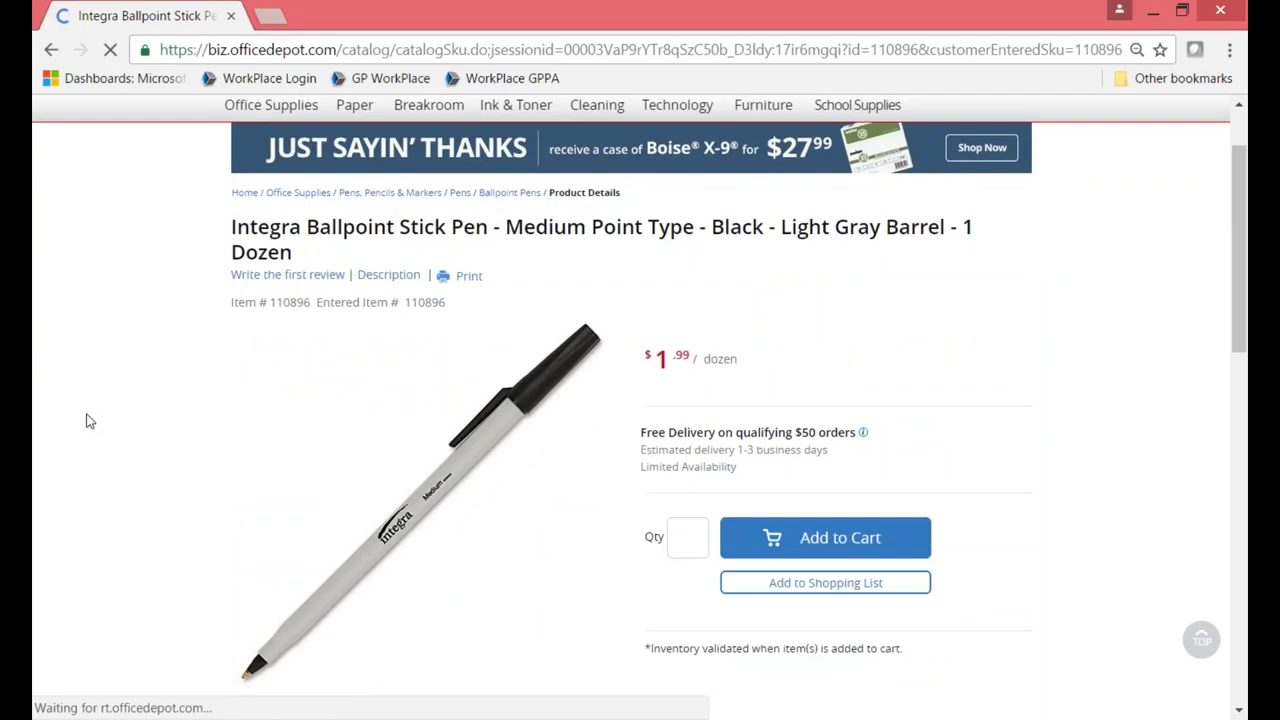
scroll(86, 421, "down", 1)
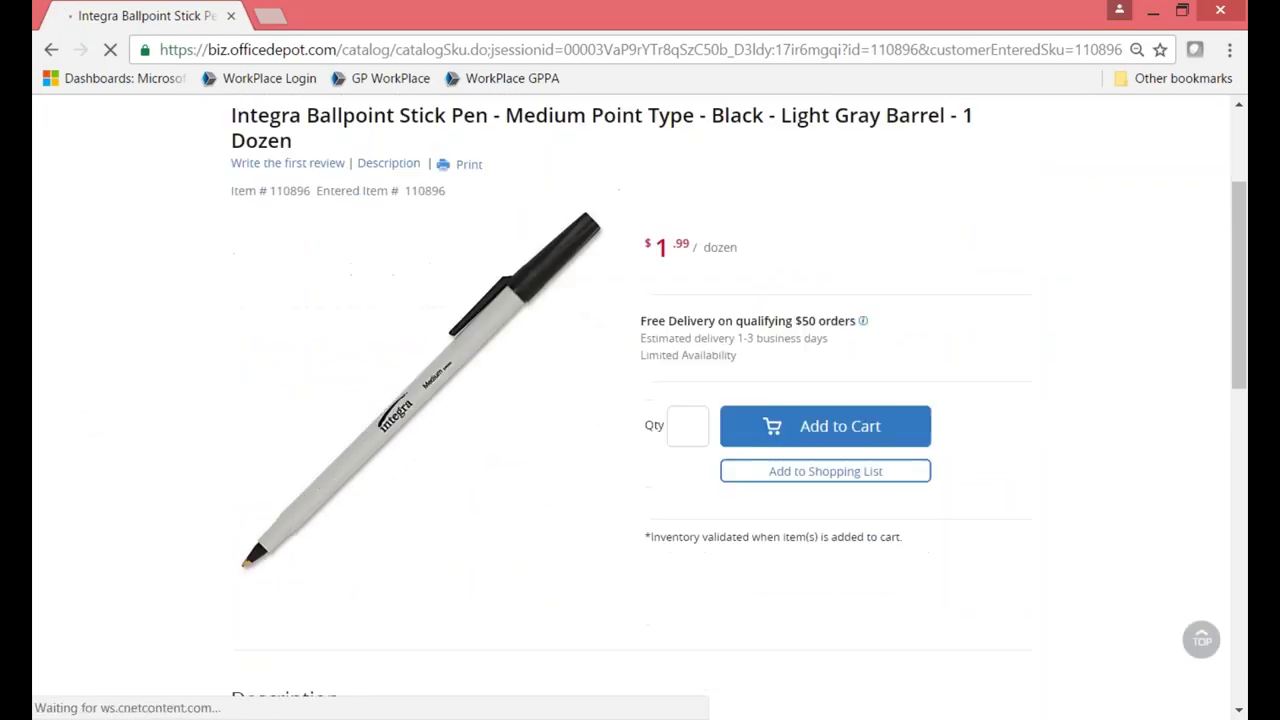
Add 2 dozen pens to the cart and check out into requisition 99 as line 3.
left_click(681, 432)
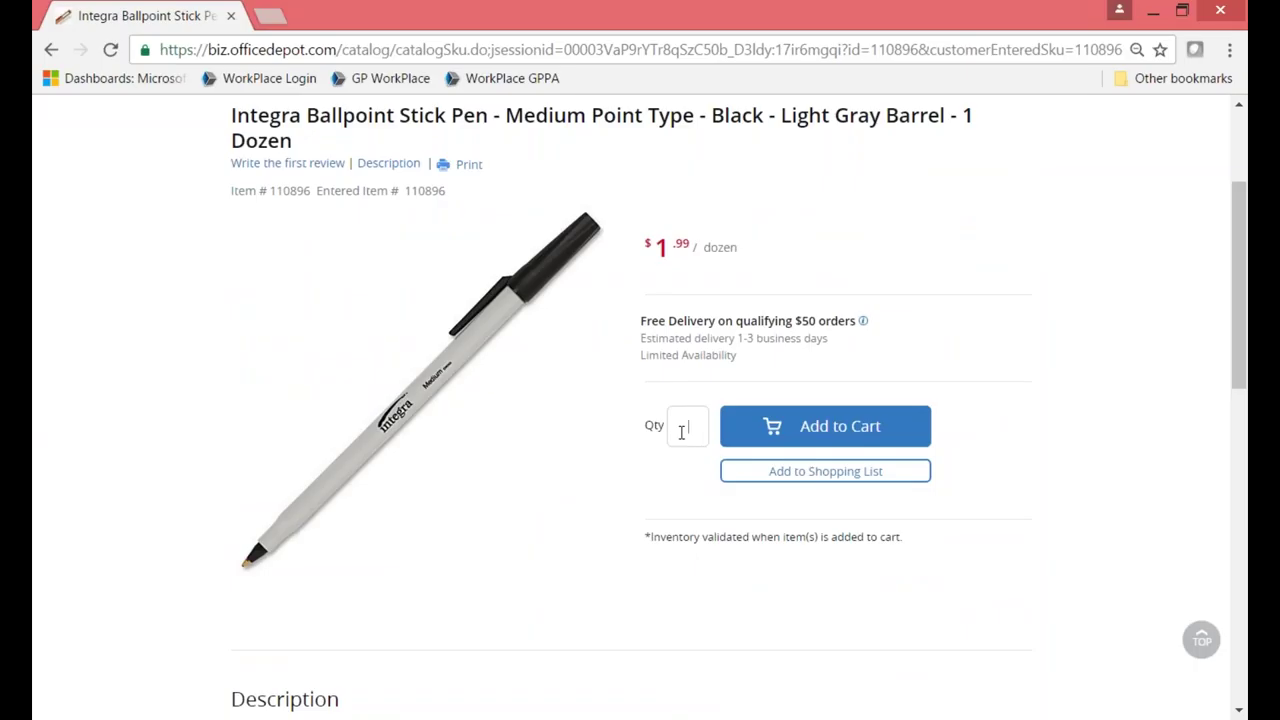
type("2")
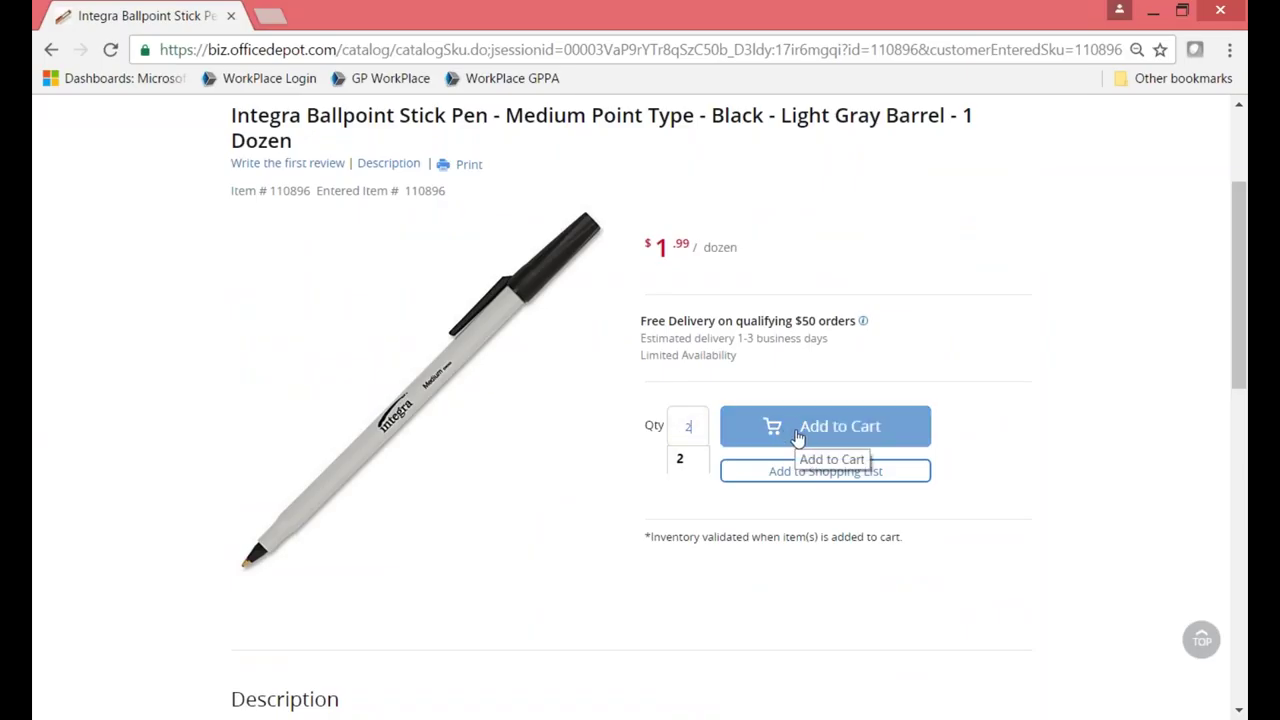
left_click(798, 435)
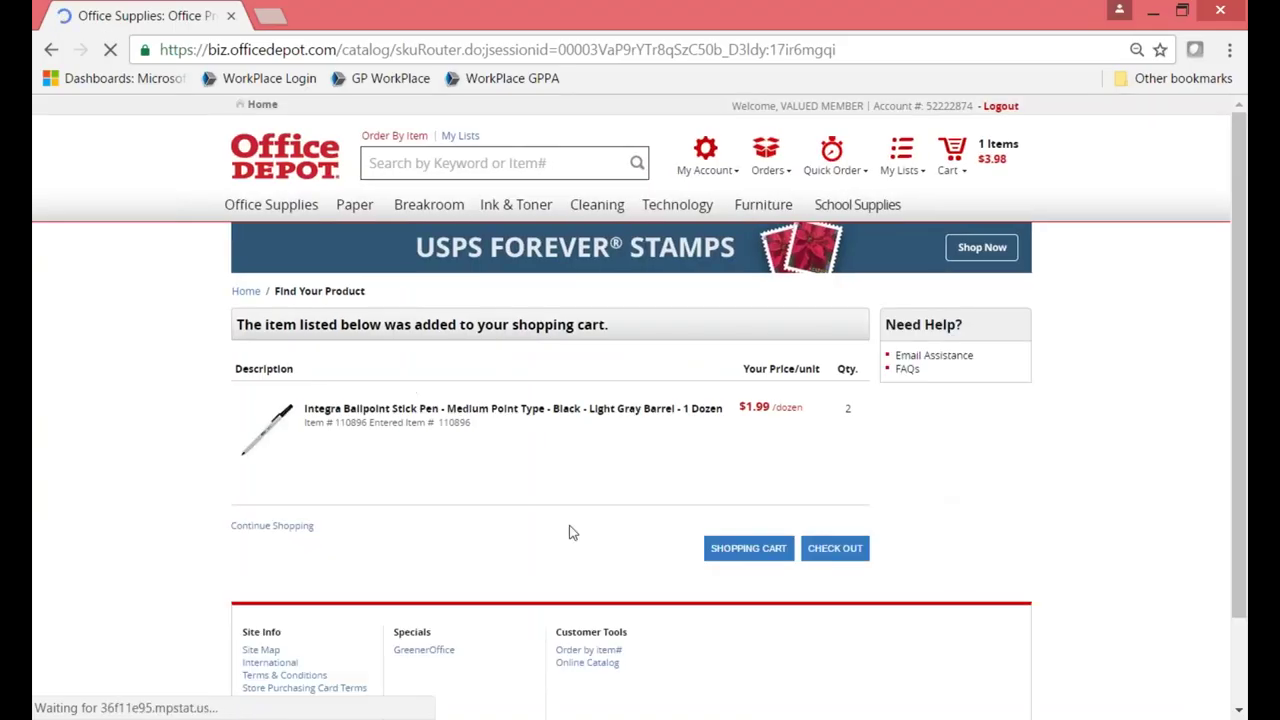
left_click(843, 556)
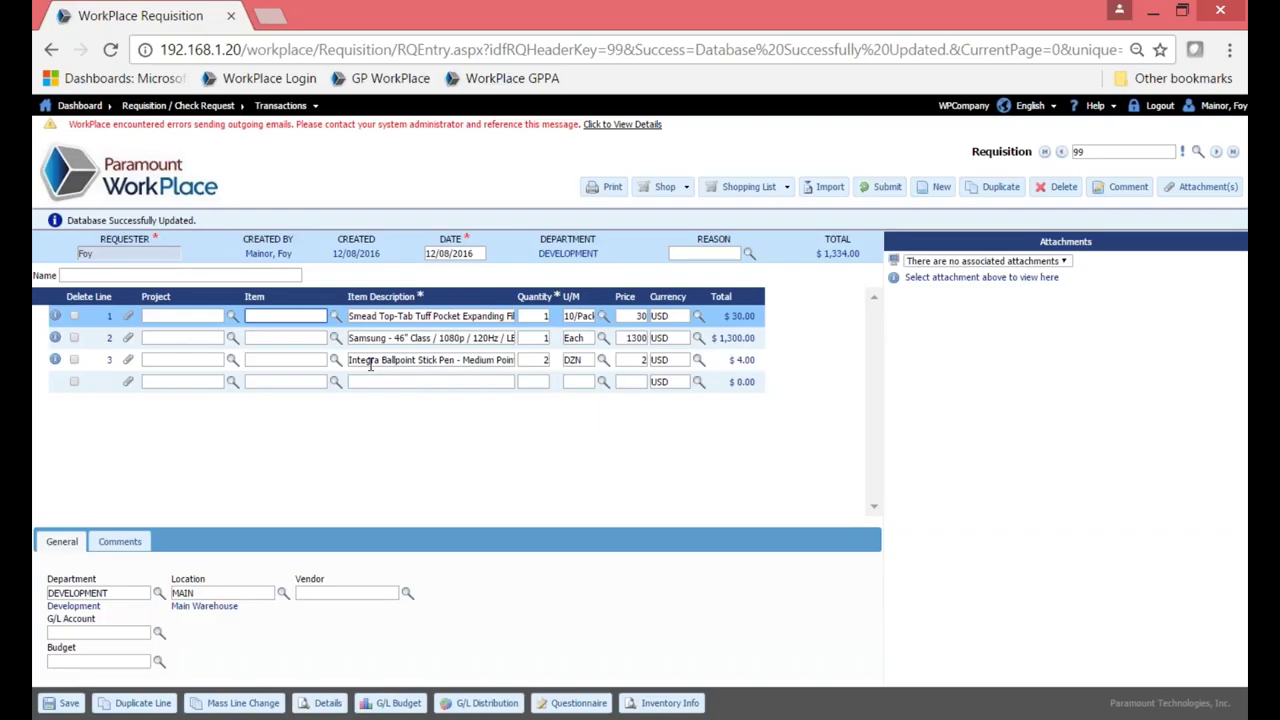
Select the empty line of requisition 99 and show the Shopping List dropdown.
left_click(421, 384)
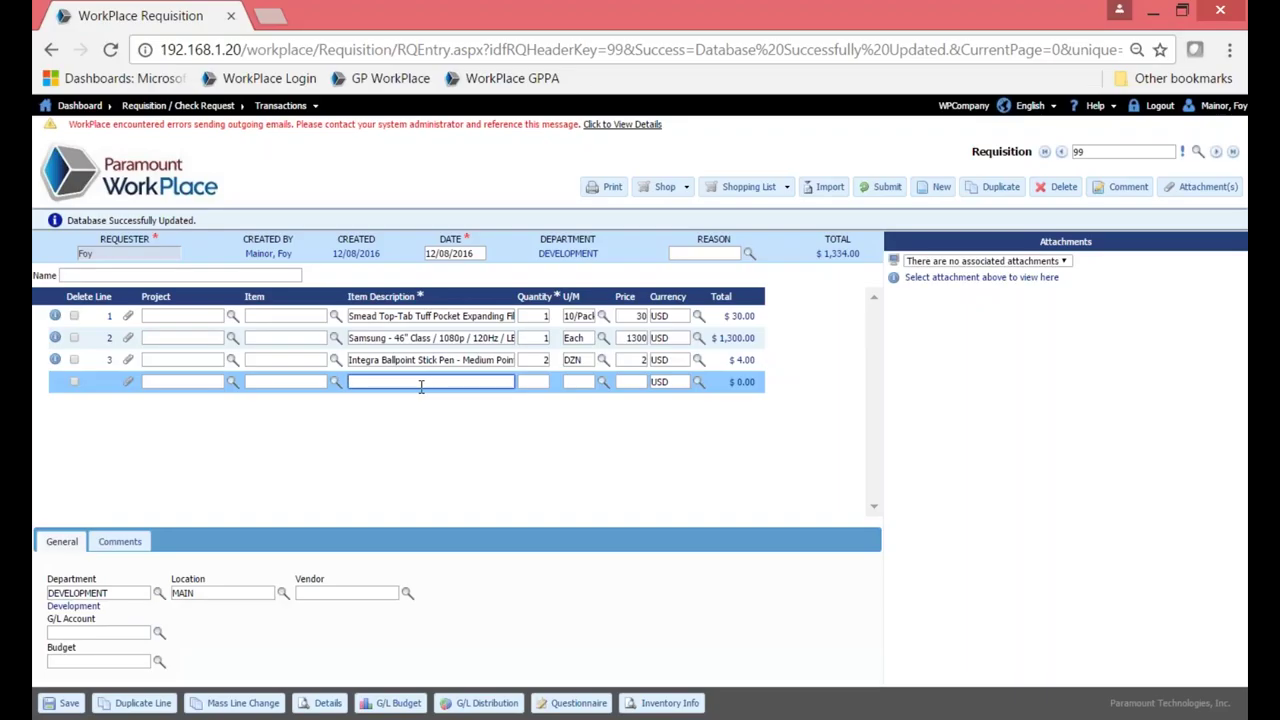
left_click(770, 189)
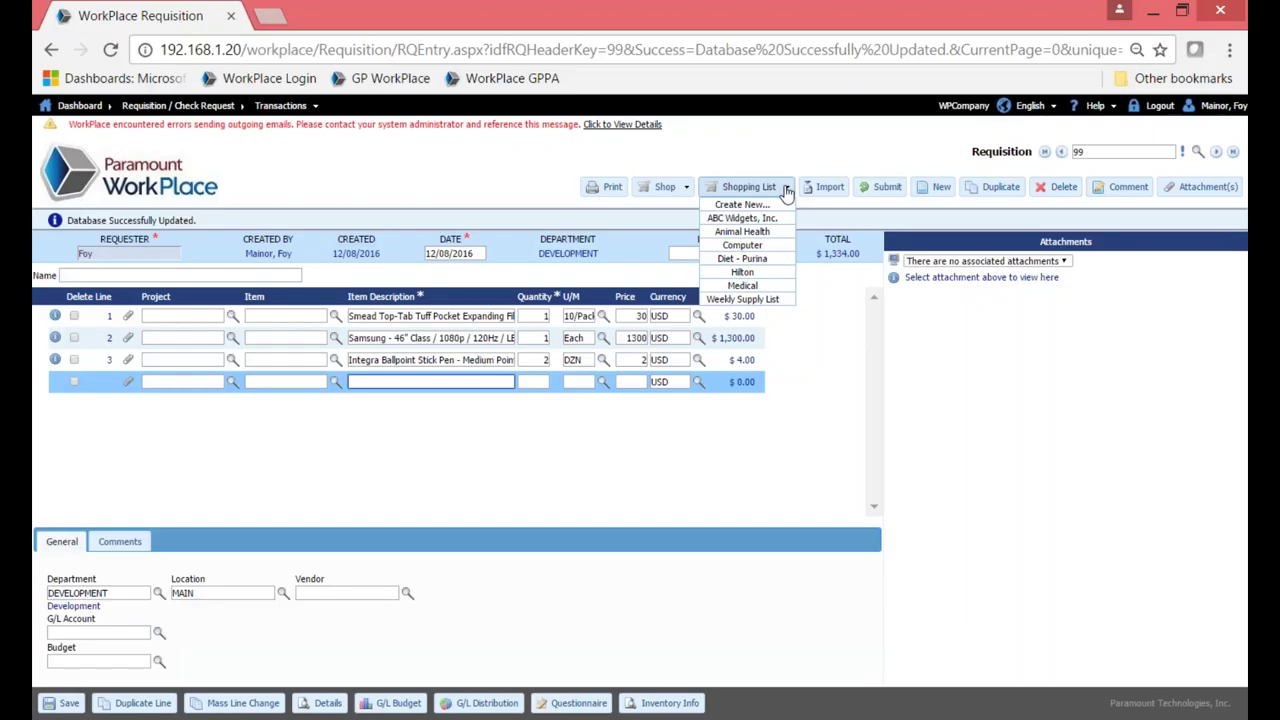
Load one Keyboard (3-B3813A, $50) from the Computer shopping list as a new line.
left_click(757, 249)
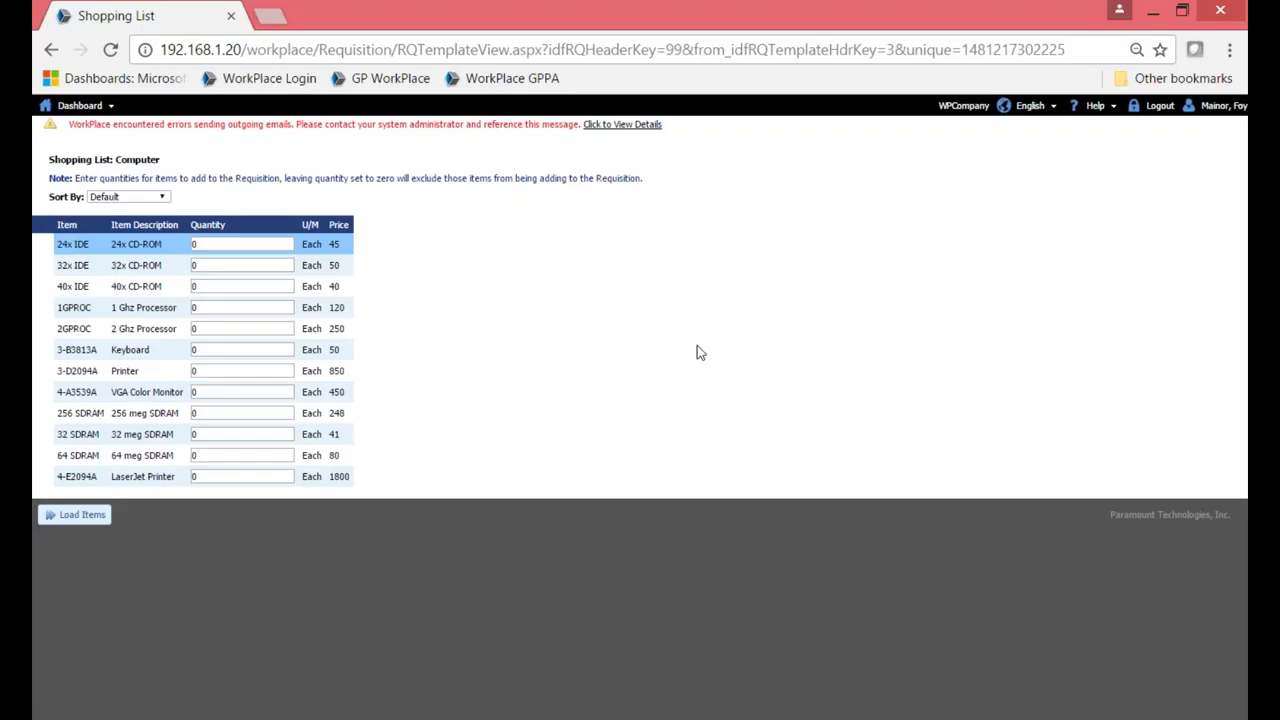
left_click(220, 352)
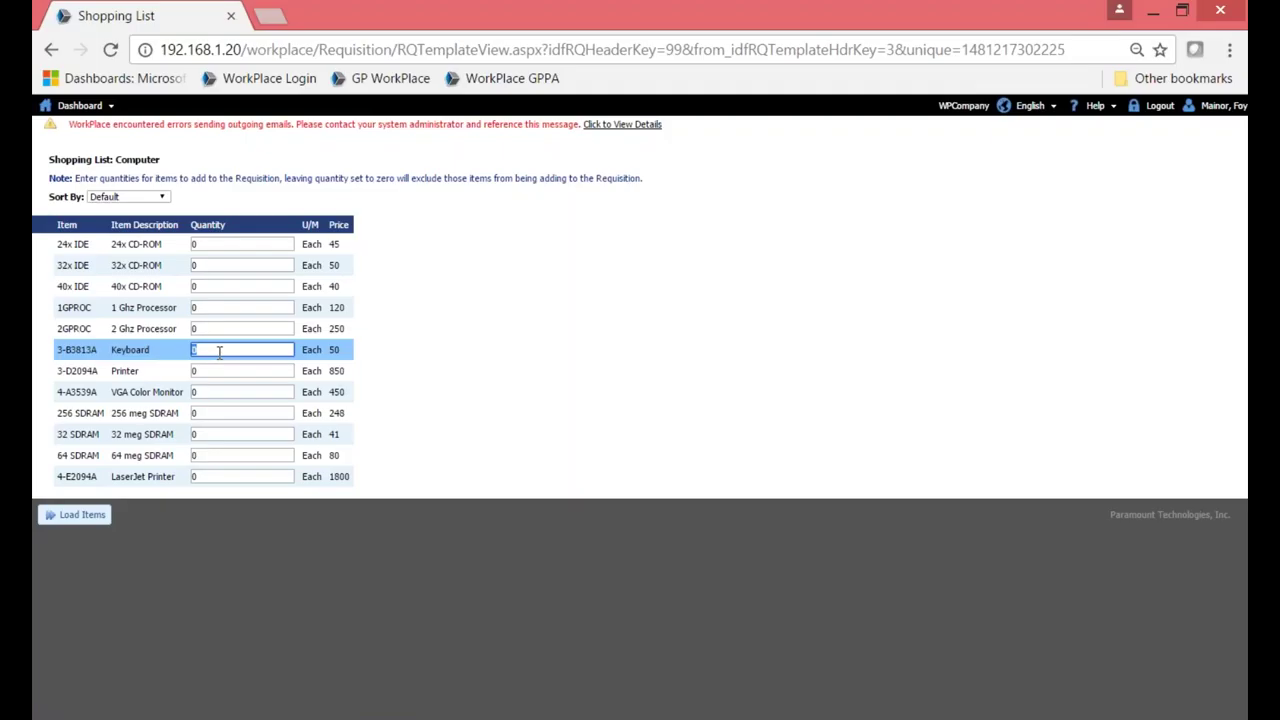
type("1")
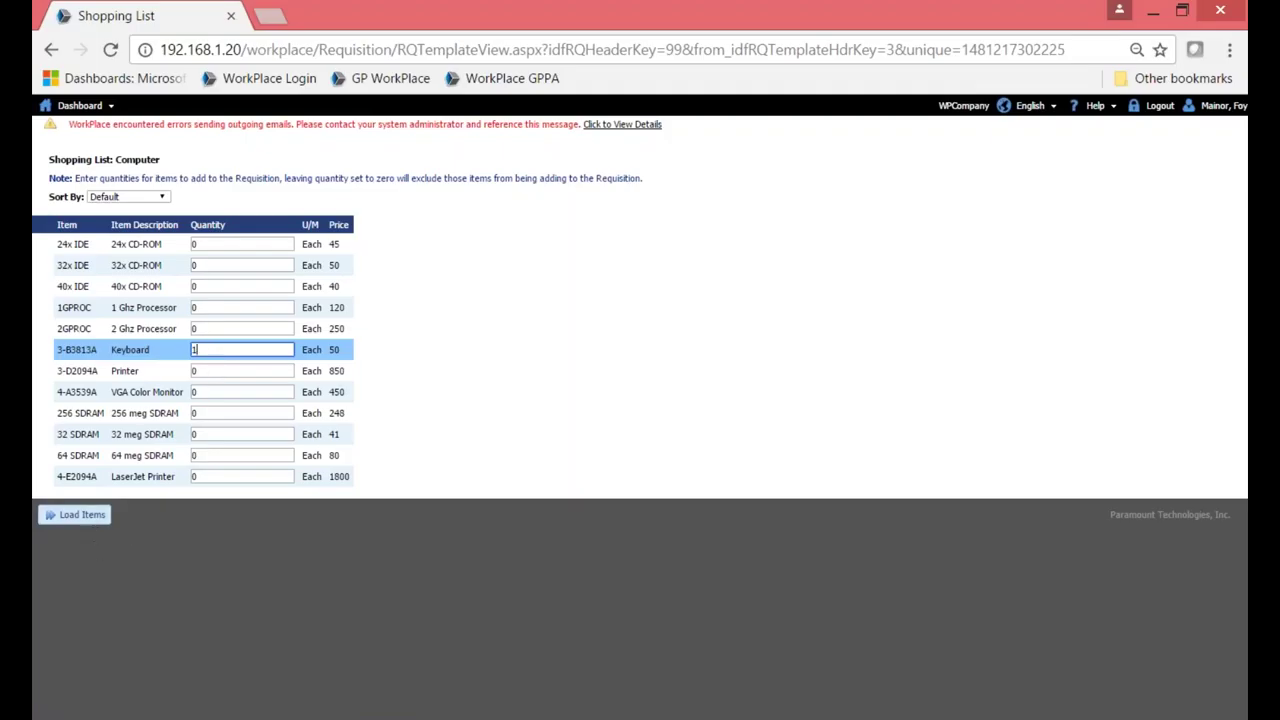
left_click(75, 514)
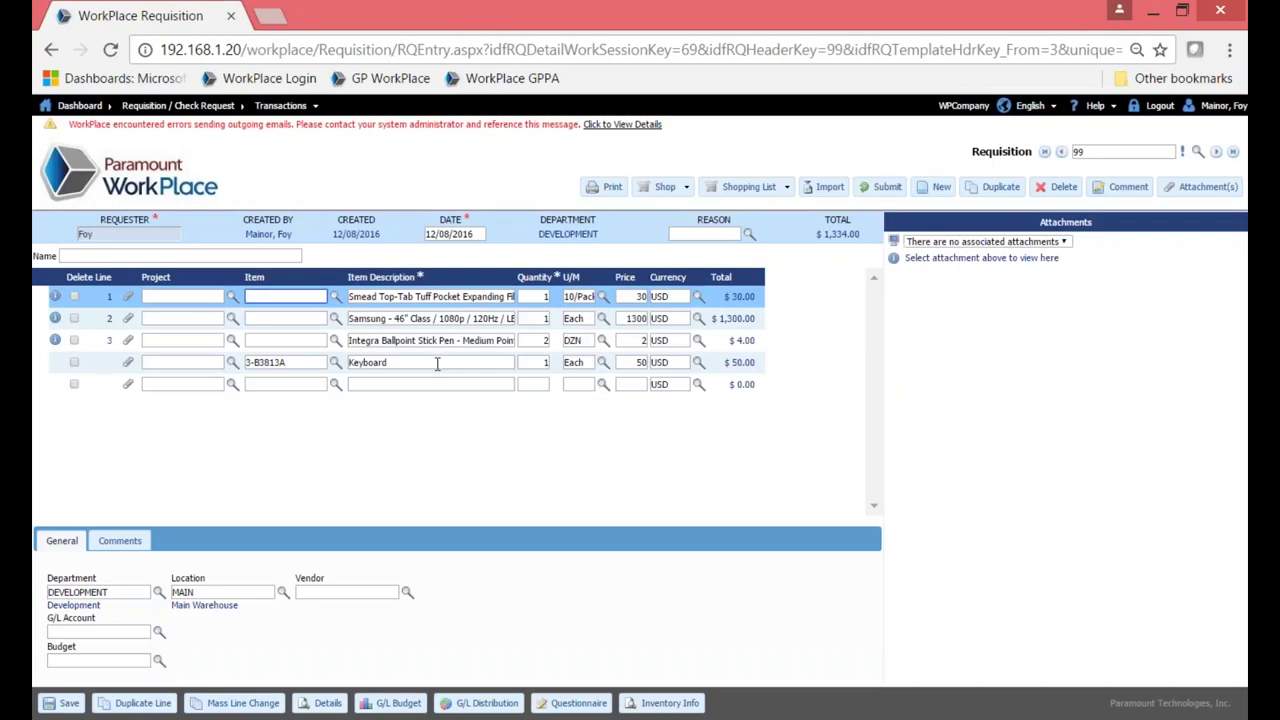
left_click(430, 384)
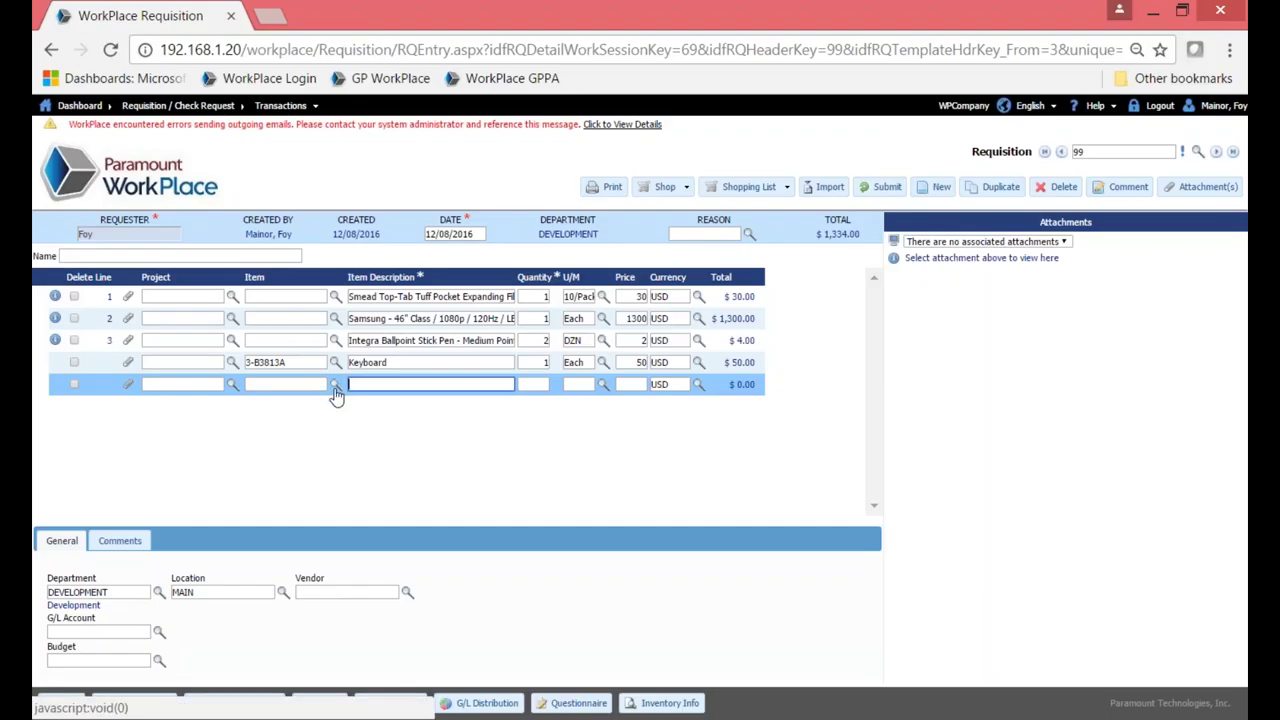
Look up item A00005, HP Color Laser Jet 4, and add it as line 5.
left_click(336, 390)
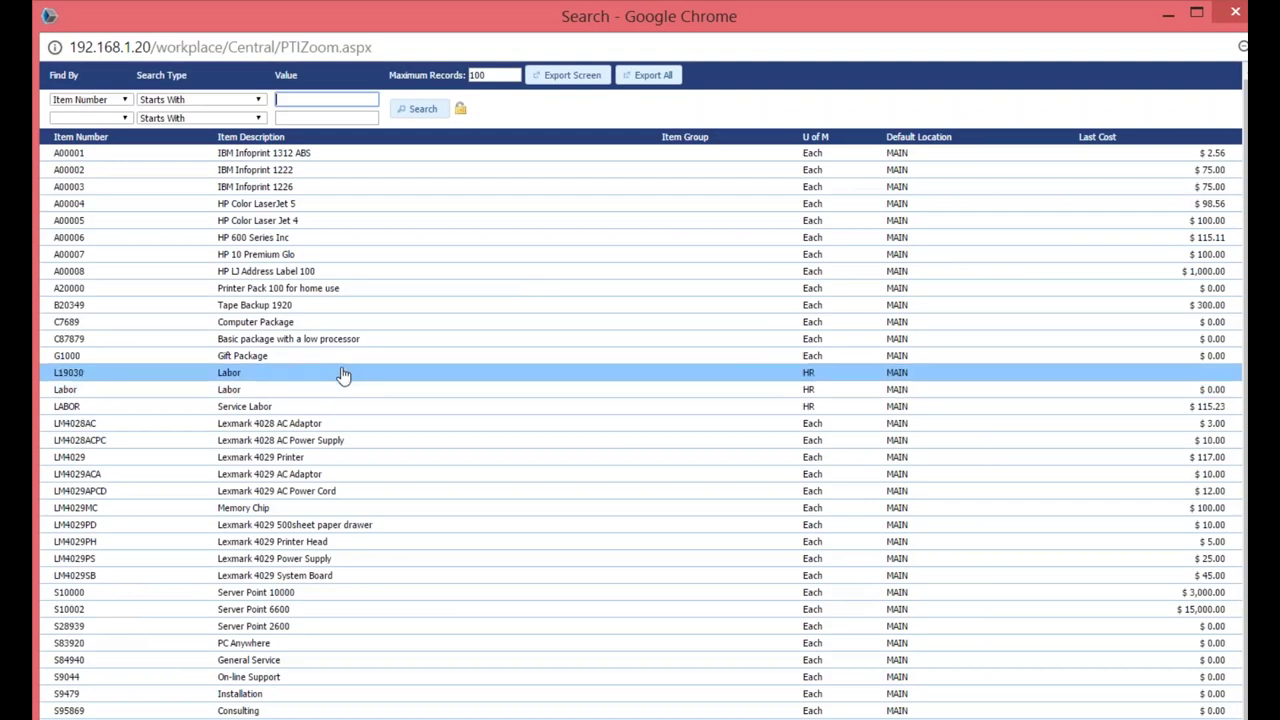
left_click(364, 228)
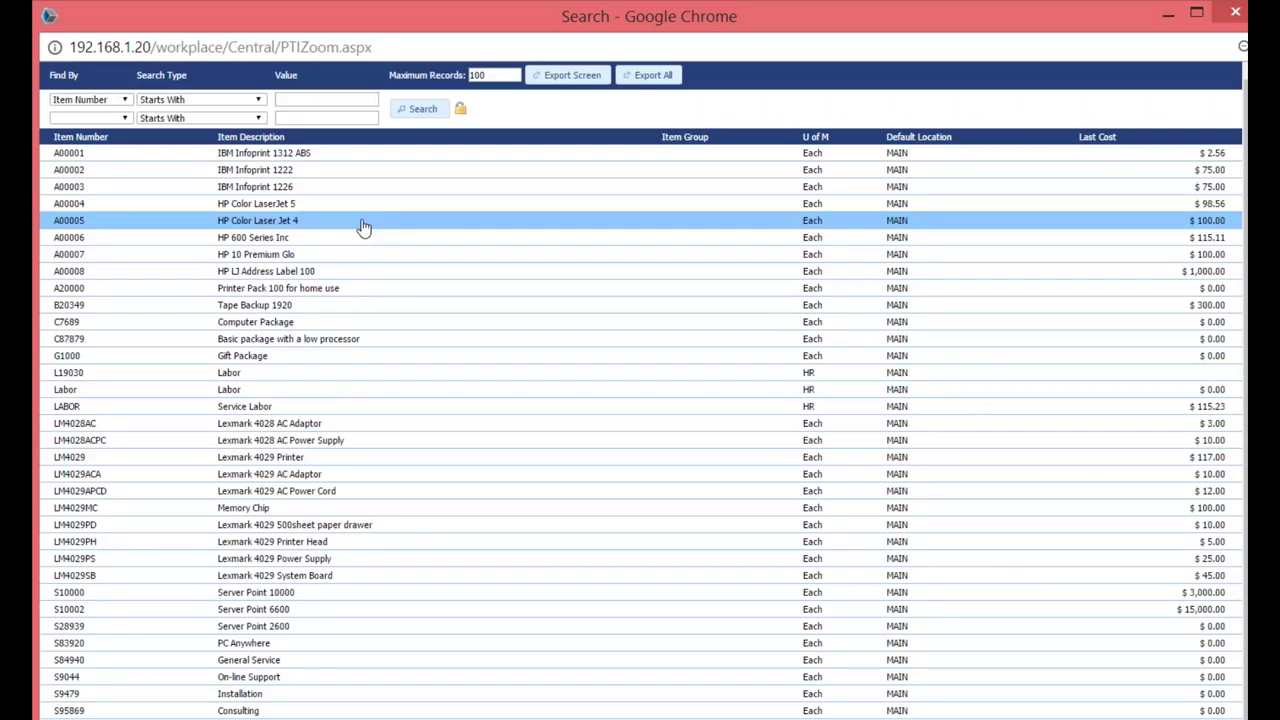
double_click(364, 228)
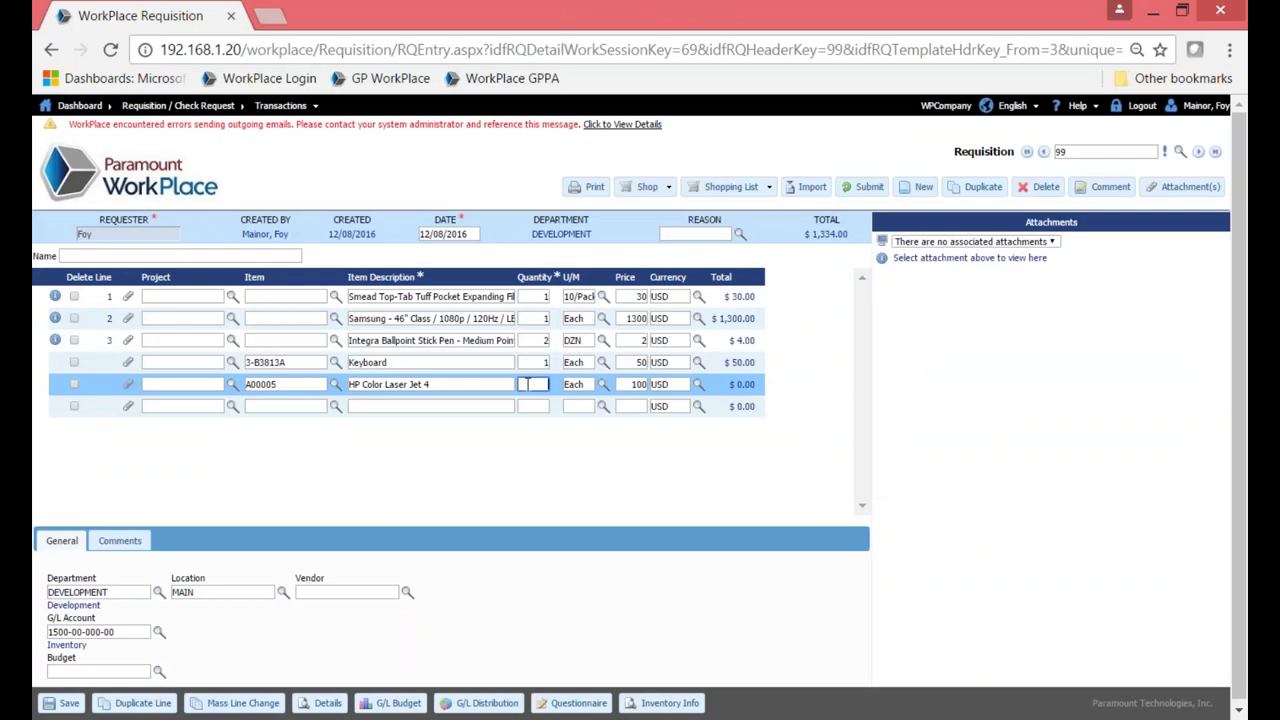
left_click(440, 406)
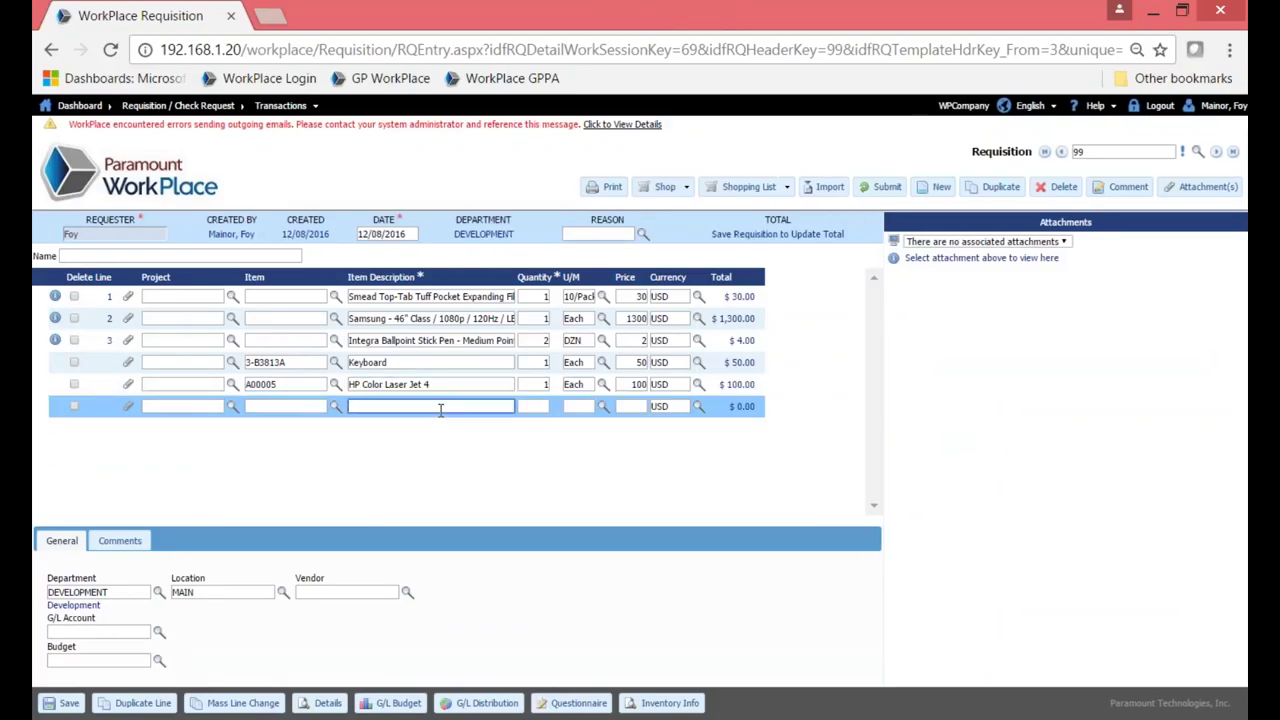
Enter line 6 as Cleaning Services, 2 Hours at 25.0, and save the requisition.
type("Cleaning Services")
left_click(534, 410)
type("2")
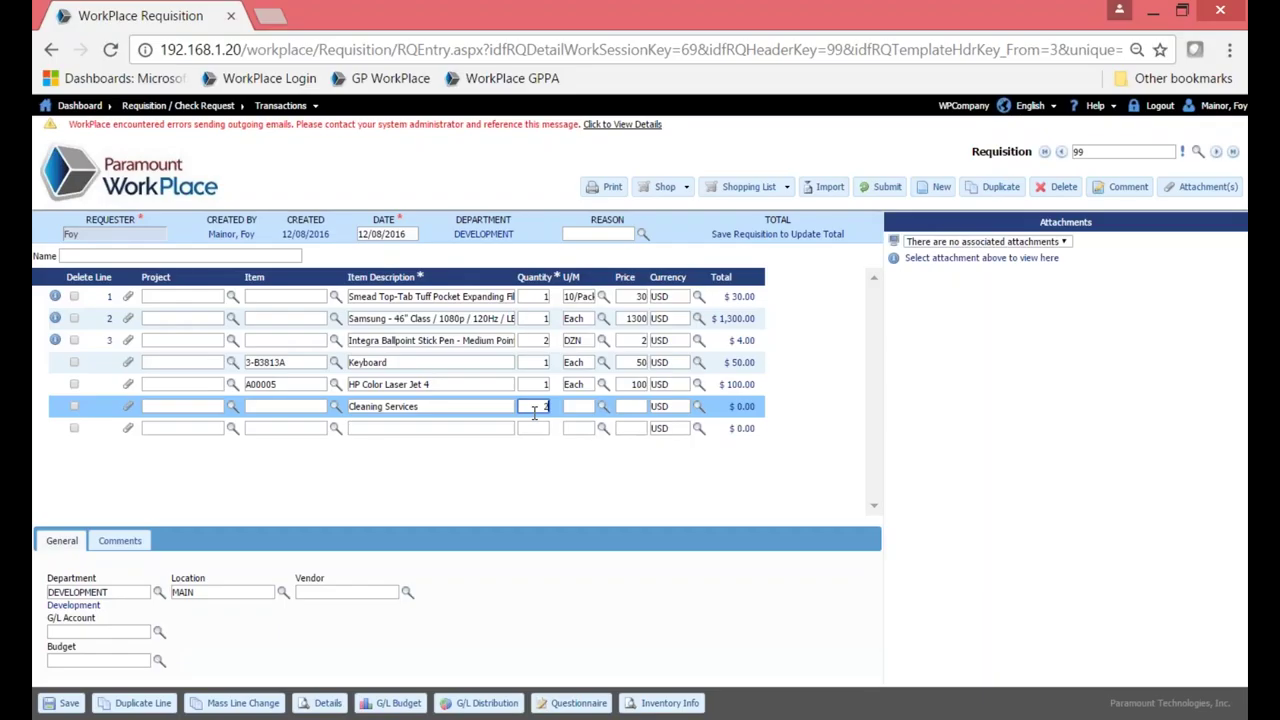
left_click(584, 410)
type("Hours")
left_click(644, 407)
type("25.0")
left_click(560, 457)
left_click(60, 703)
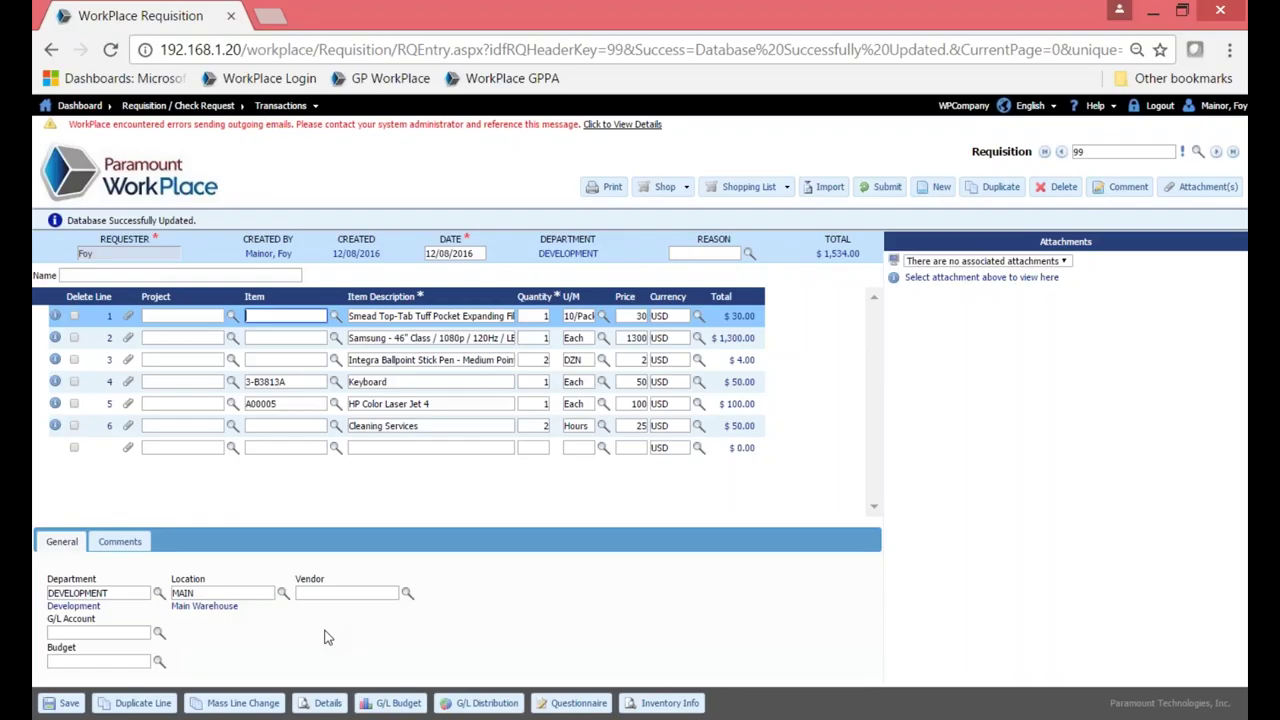
left_click(406, 594)
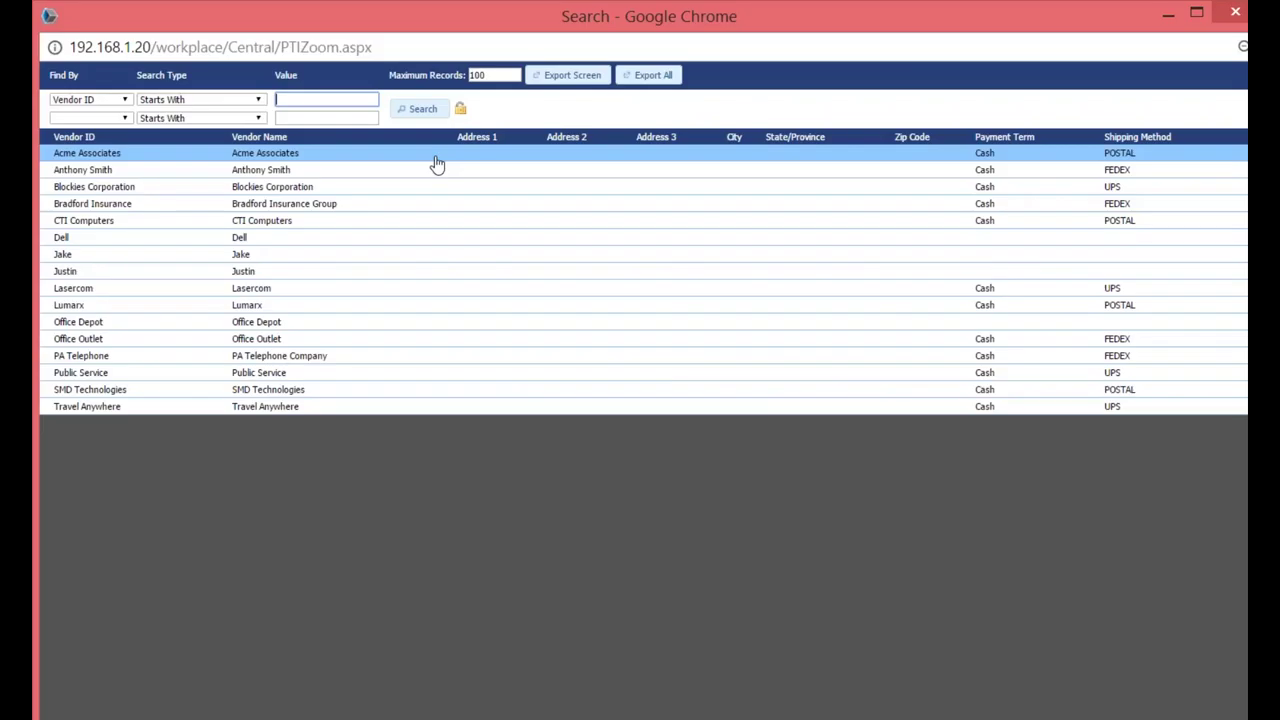
left_click(437, 164)
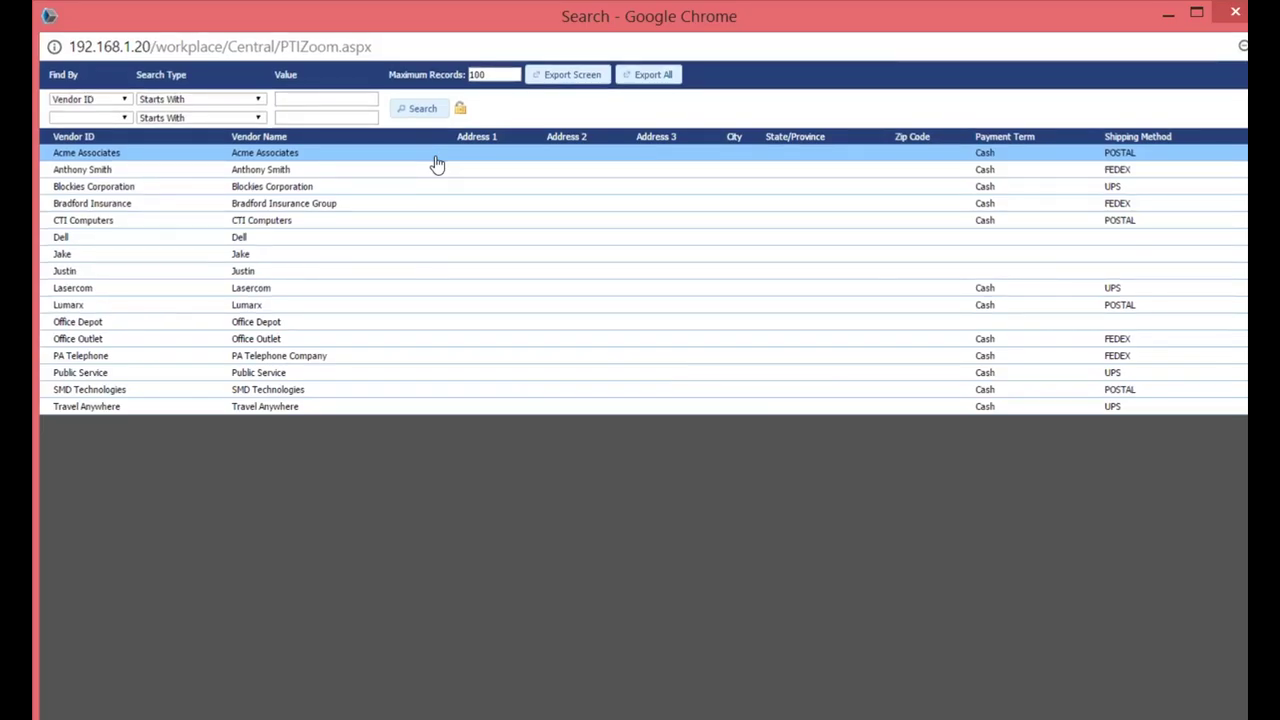
double_click(437, 164)
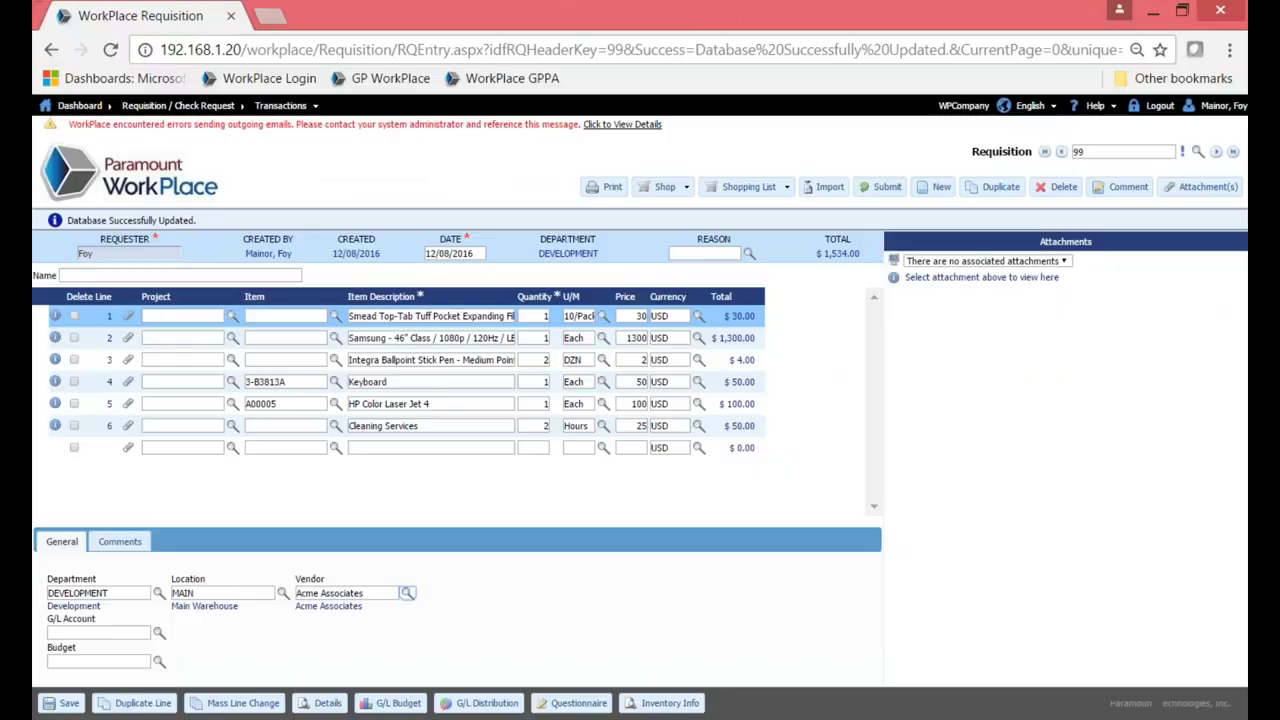
left_click(160, 636)
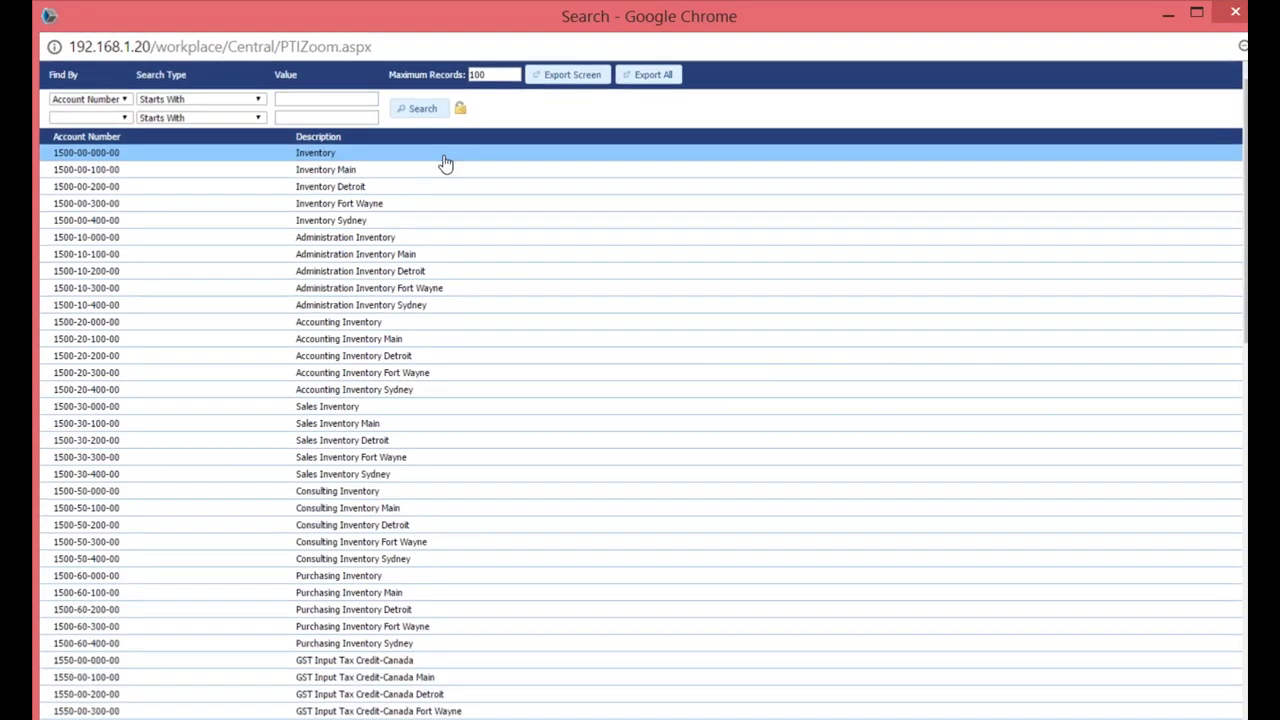
double_click(443, 163)
Give line 2, the Samsung TV, the second listed vendor and the Inventory G/L account.
left_click(97, 345)
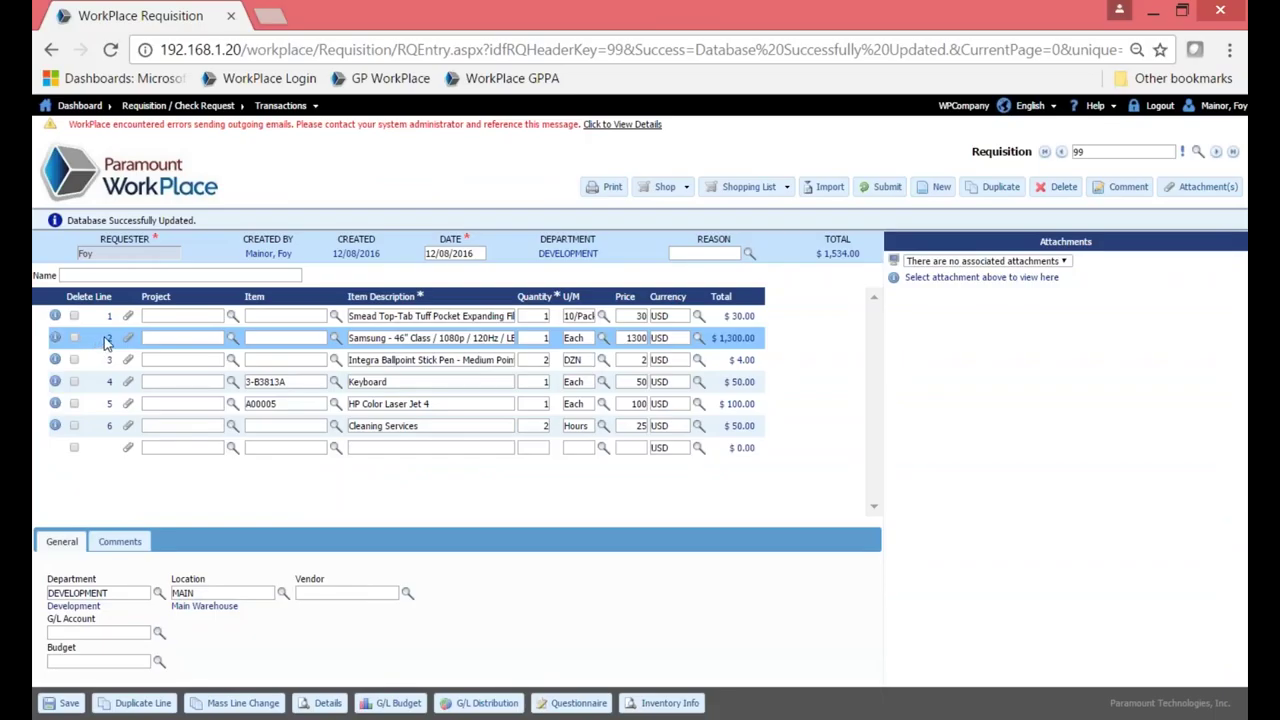
left_click(408, 595)
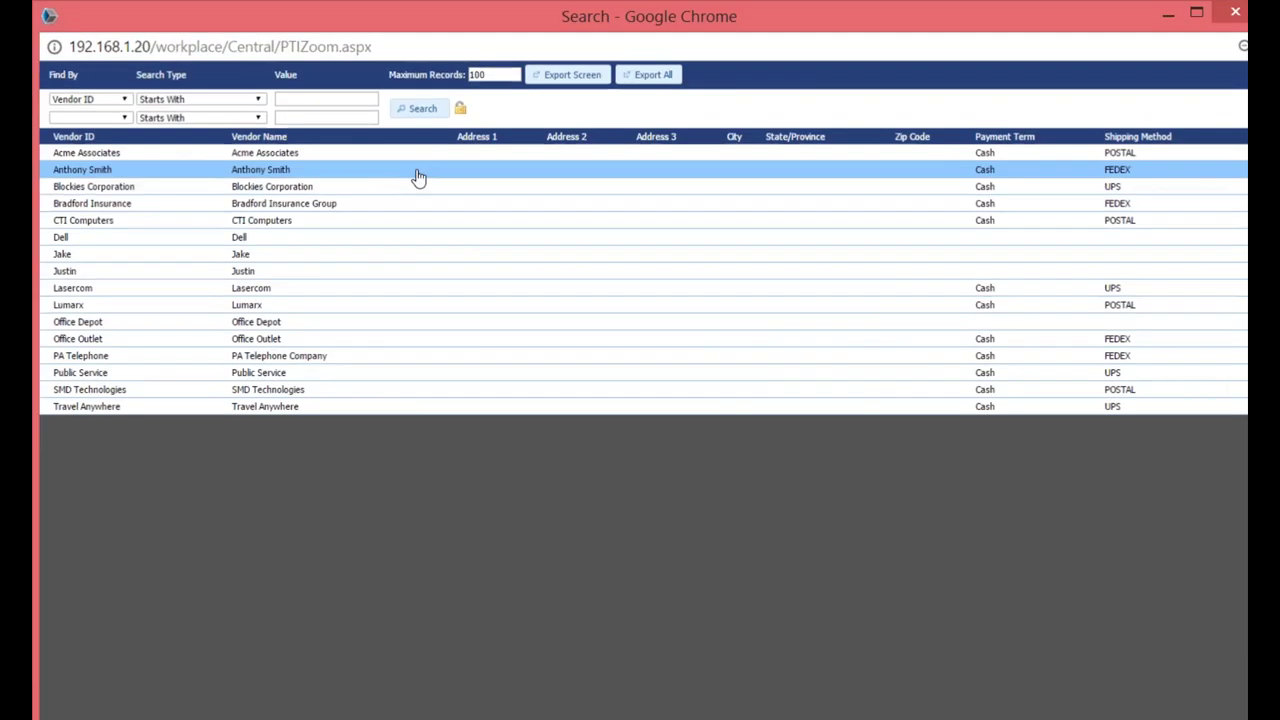
left_click(419, 177)
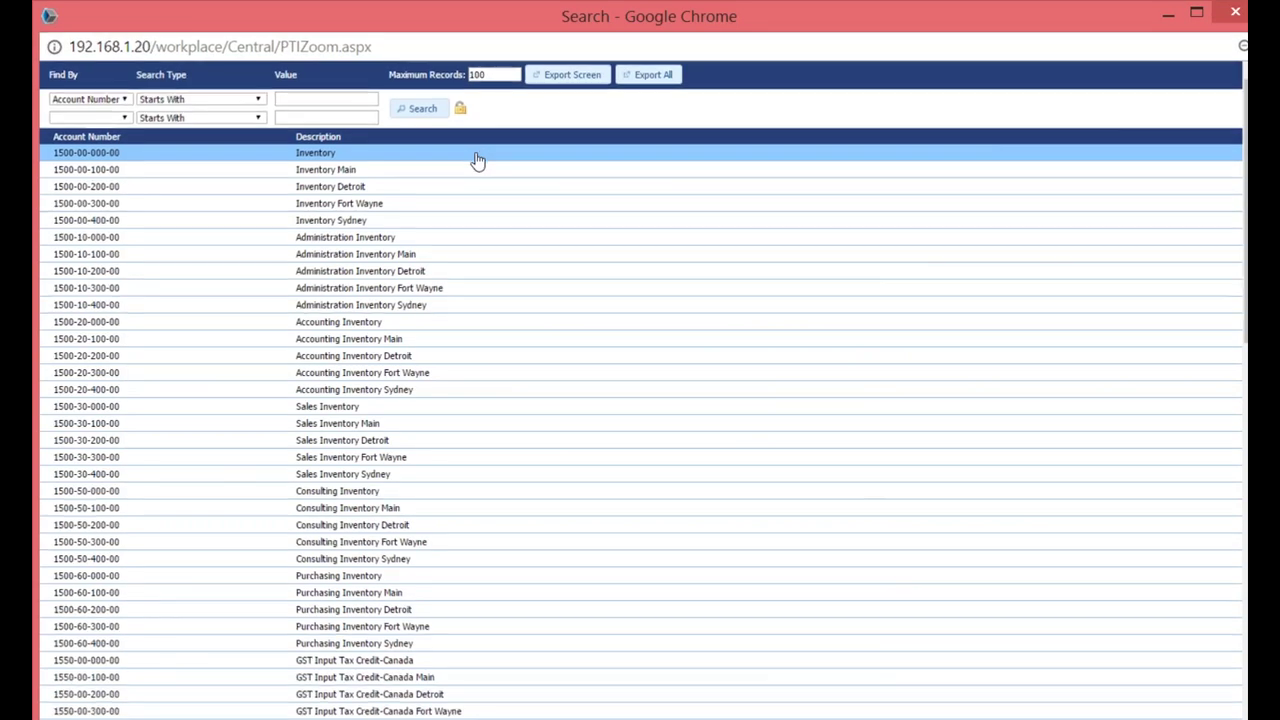
left_click(477, 155)
Look up line 3's G/L account, select line 4's vendor and account, and check line 5's vendors.
left_click(93, 364)
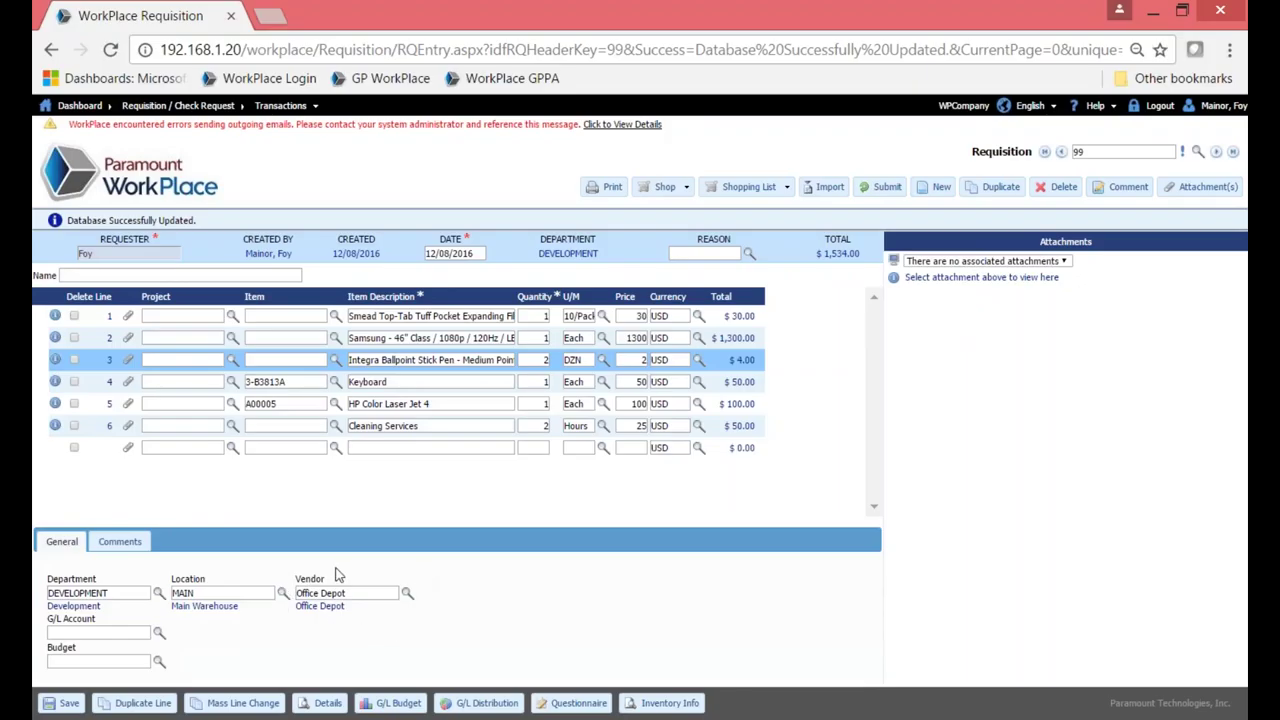
left_click(159, 634)
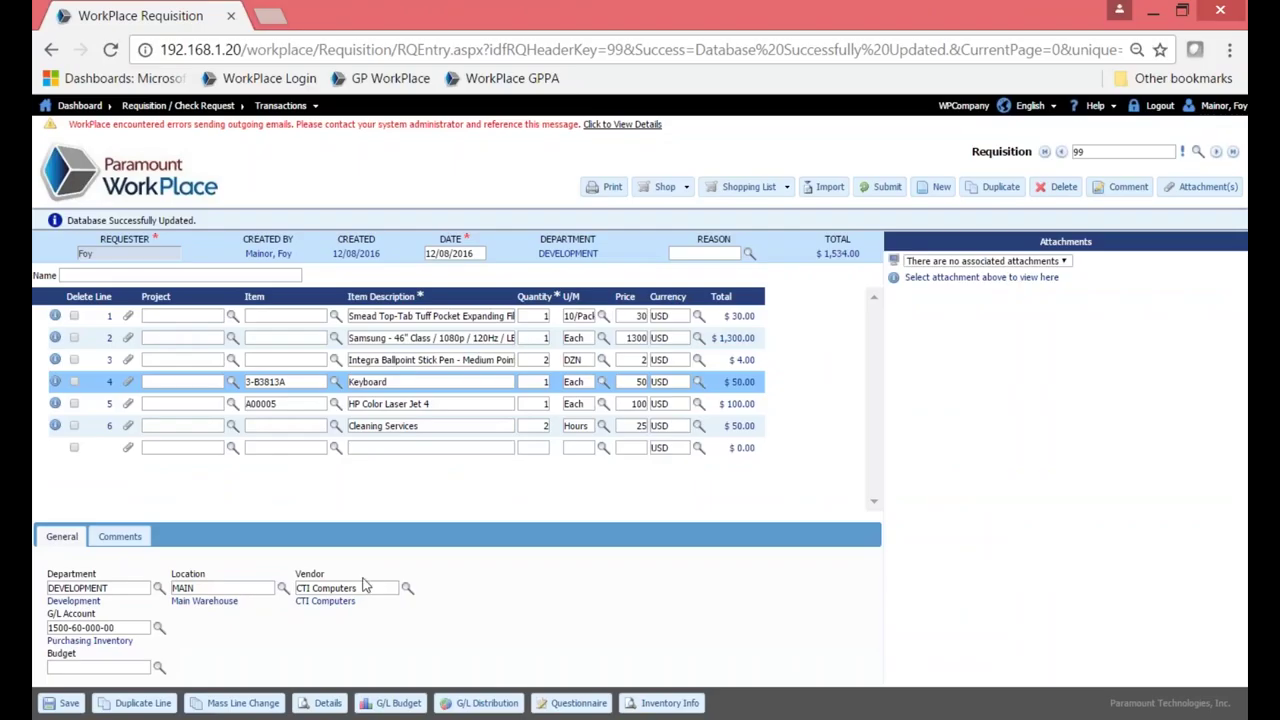
triple_click(358, 588)
triple_click(118, 628)
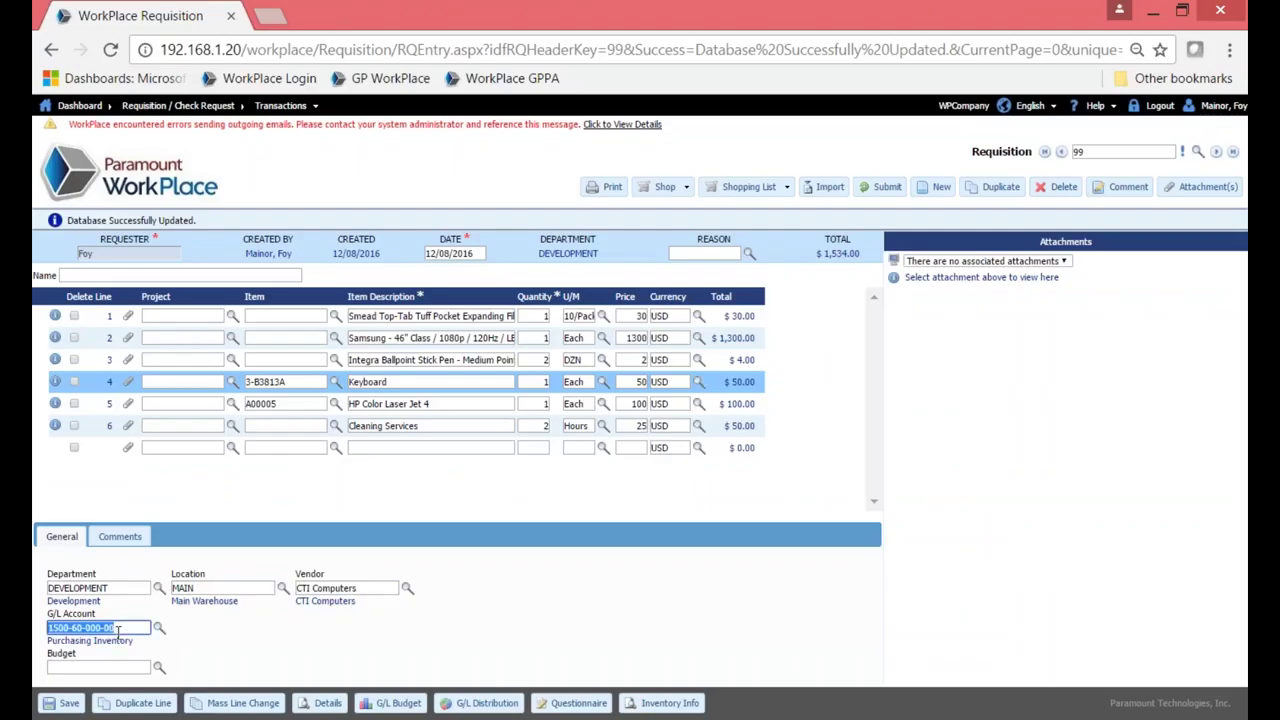
left_click(94, 410)
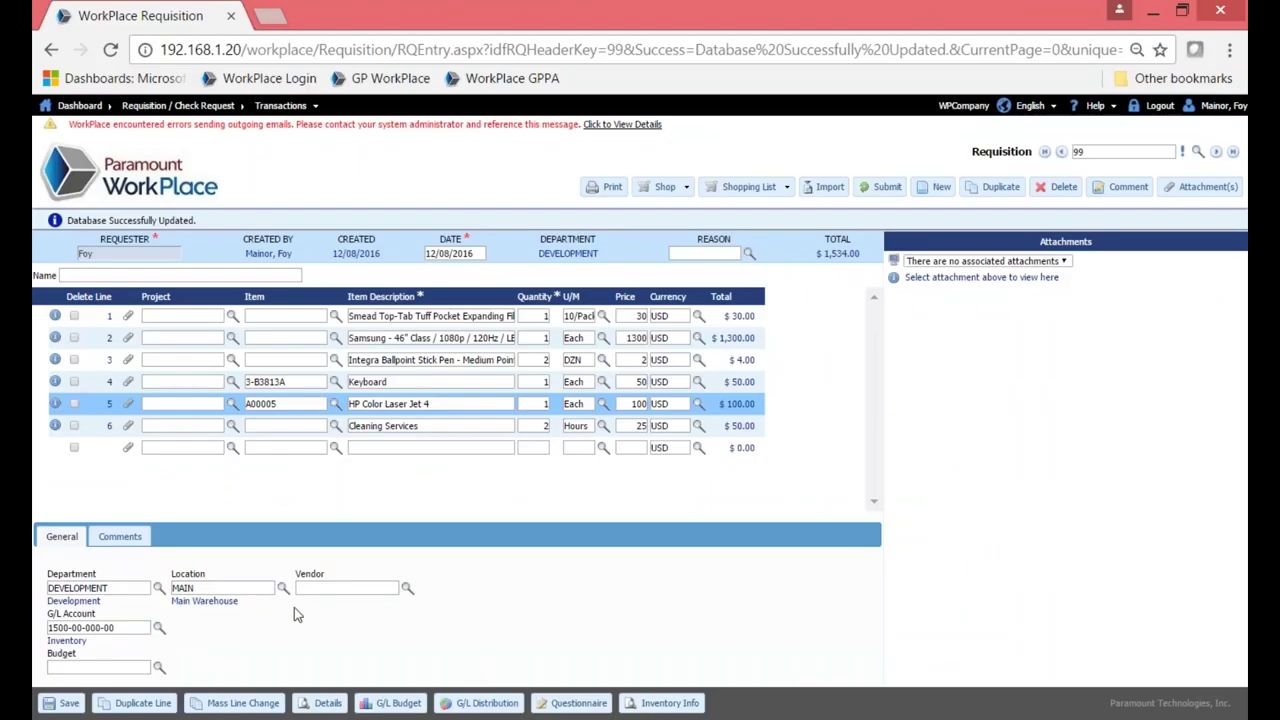
left_click(407, 594)
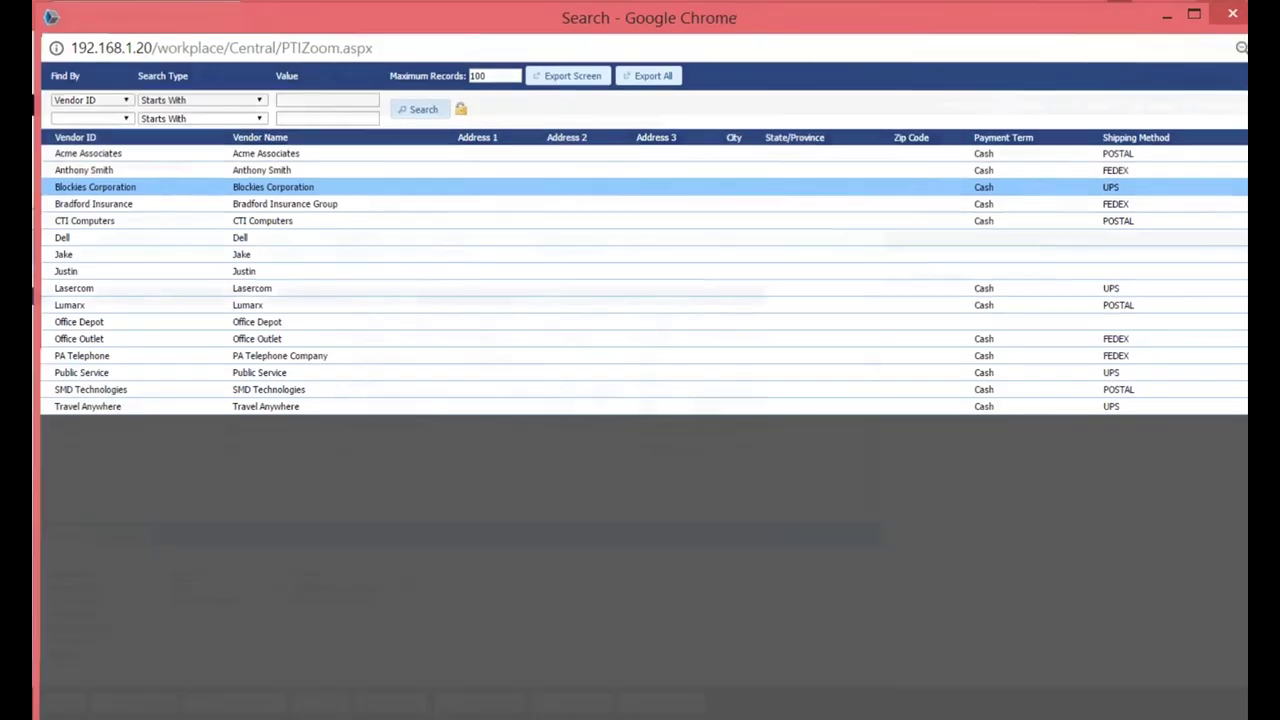
left_click(370, 197)
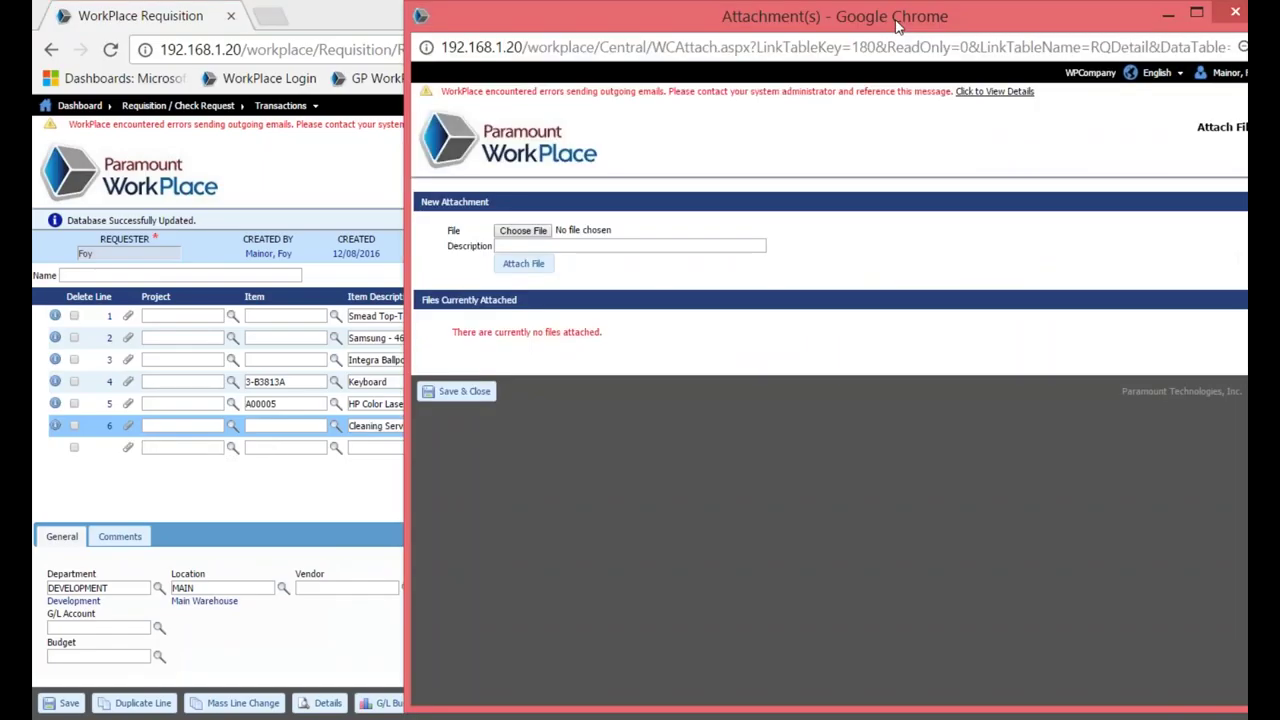
Attach GURDWARA PLANS PAGE 4.pdf from Documents > Demo to line 6.
left_click_drag(882, 29, 601, 43)
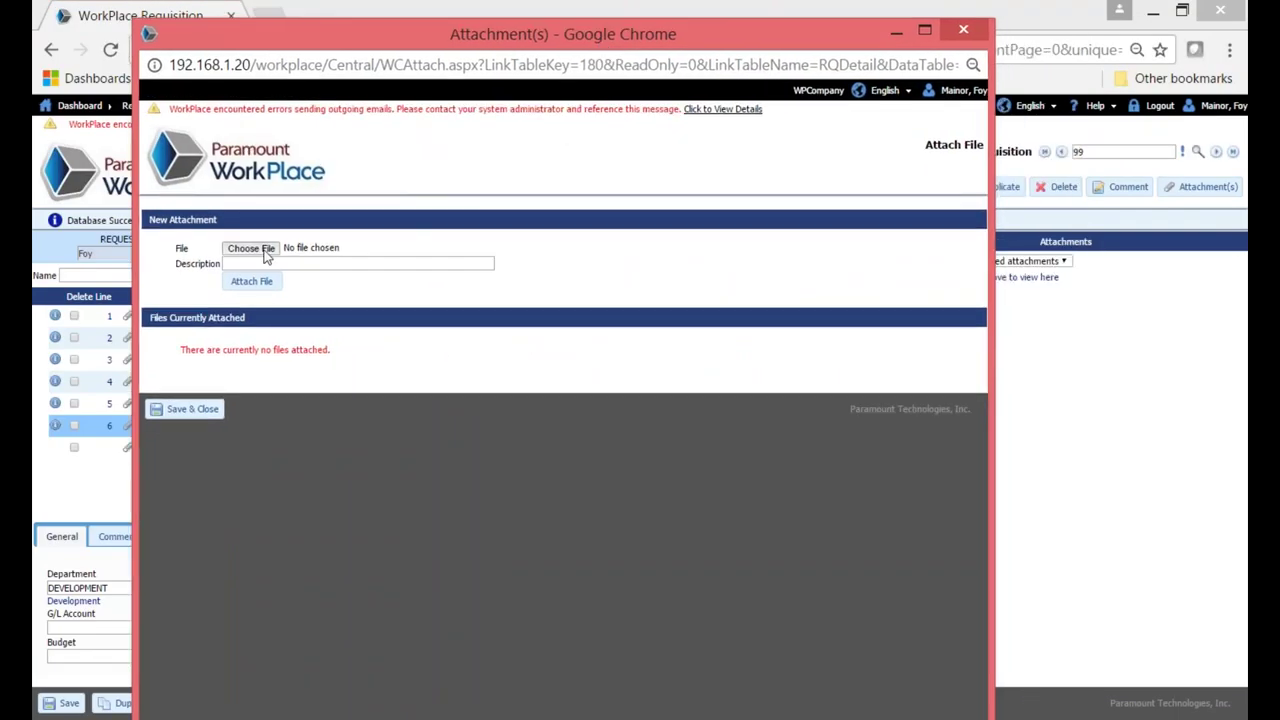
left_click(260, 252)
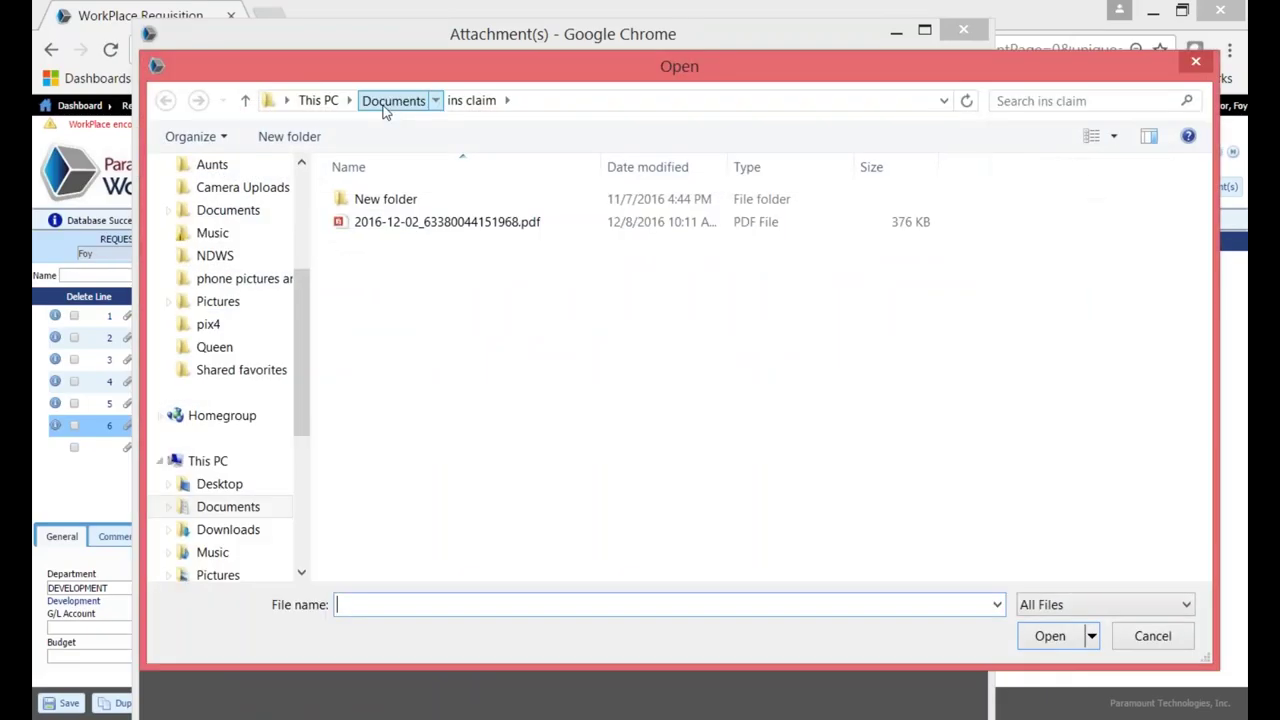
left_click(384, 106)
scroll(371, 400, "up", 7)
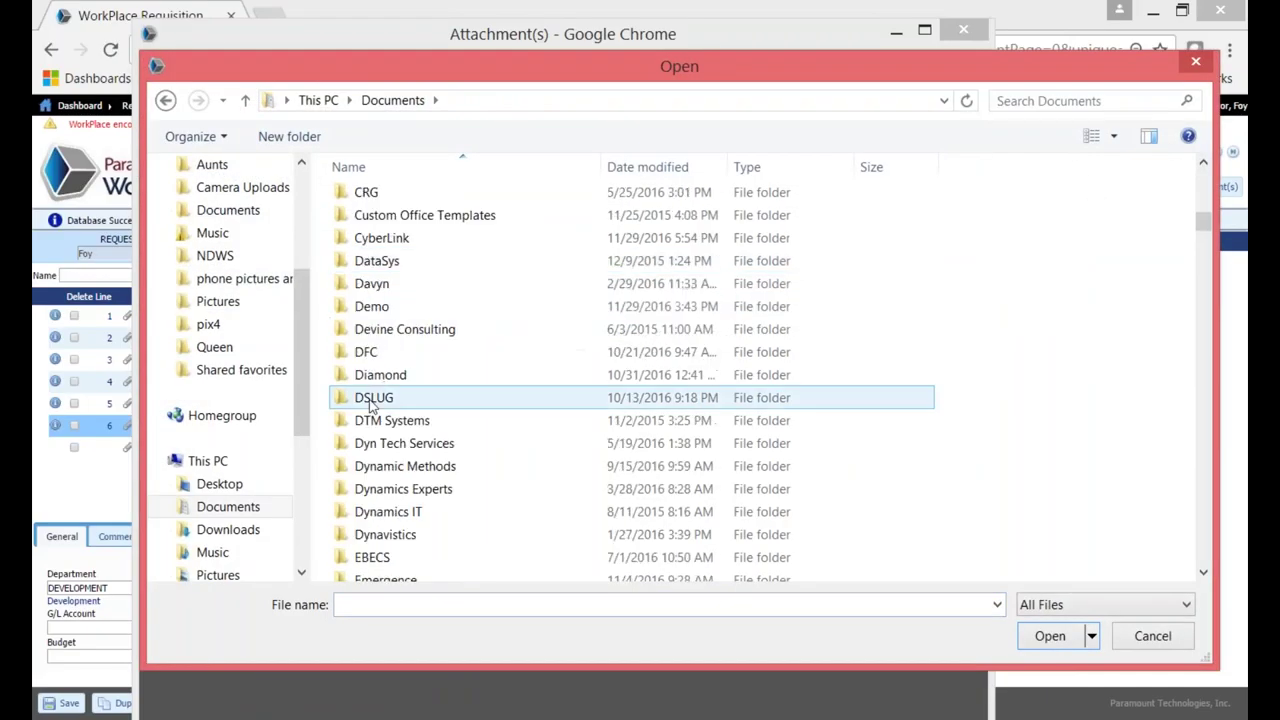
scroll(378, 450, "down", 1)
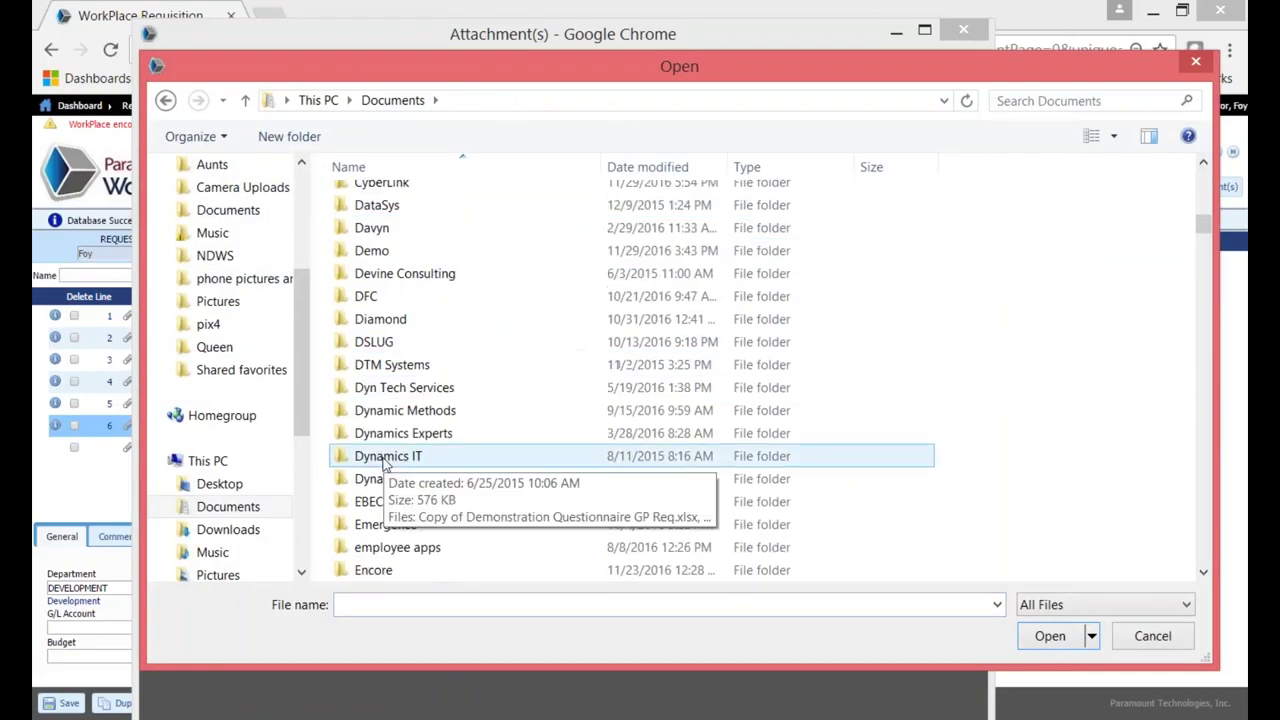
double_click(378, 252)
scroll(455, 440, "down", 1)
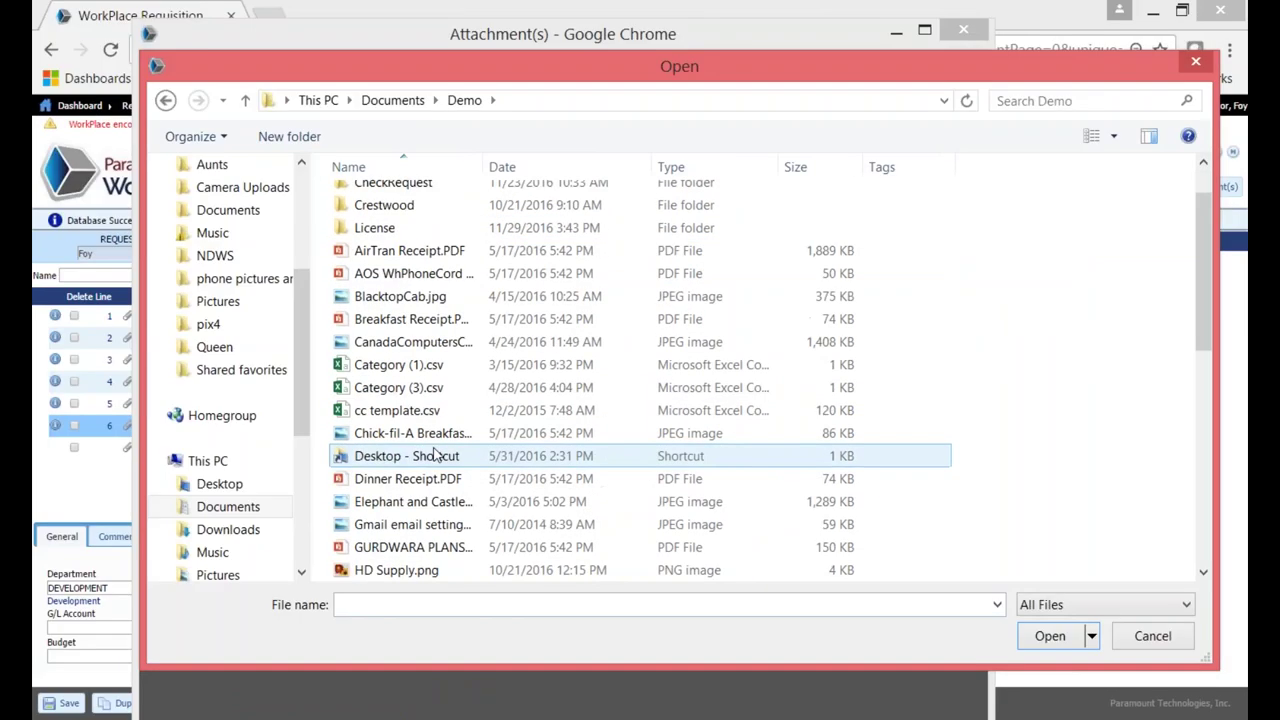
left_click(430, 547)
left_click(1050, 637)
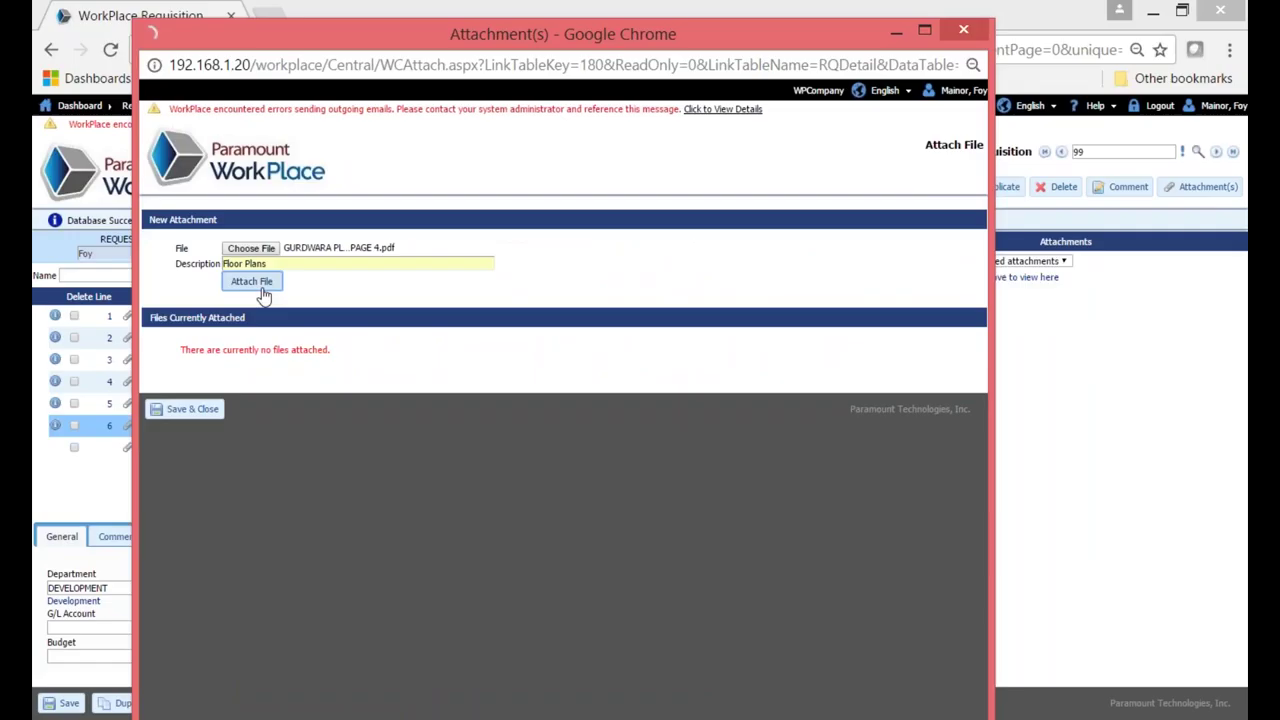
left_click(262, 295)
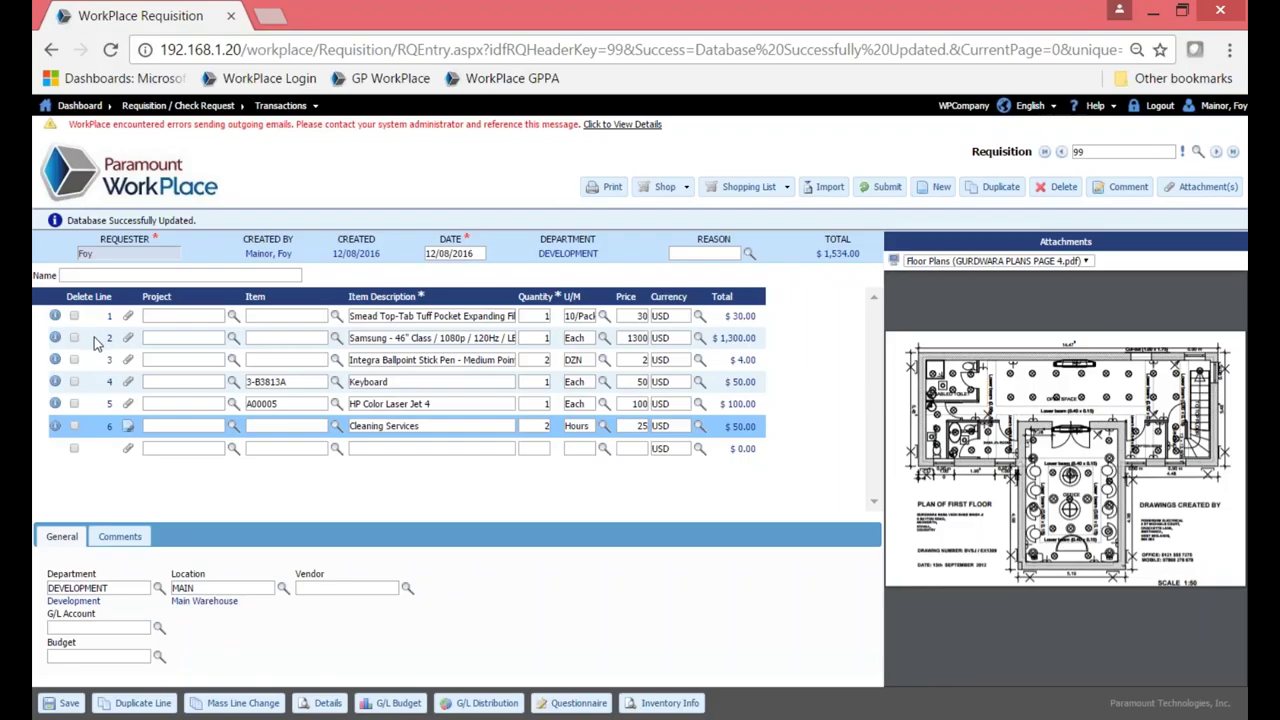
On line 2, add vendor comment 'Need ASAP' and an internal comment, then save.
left_click(374, 338)
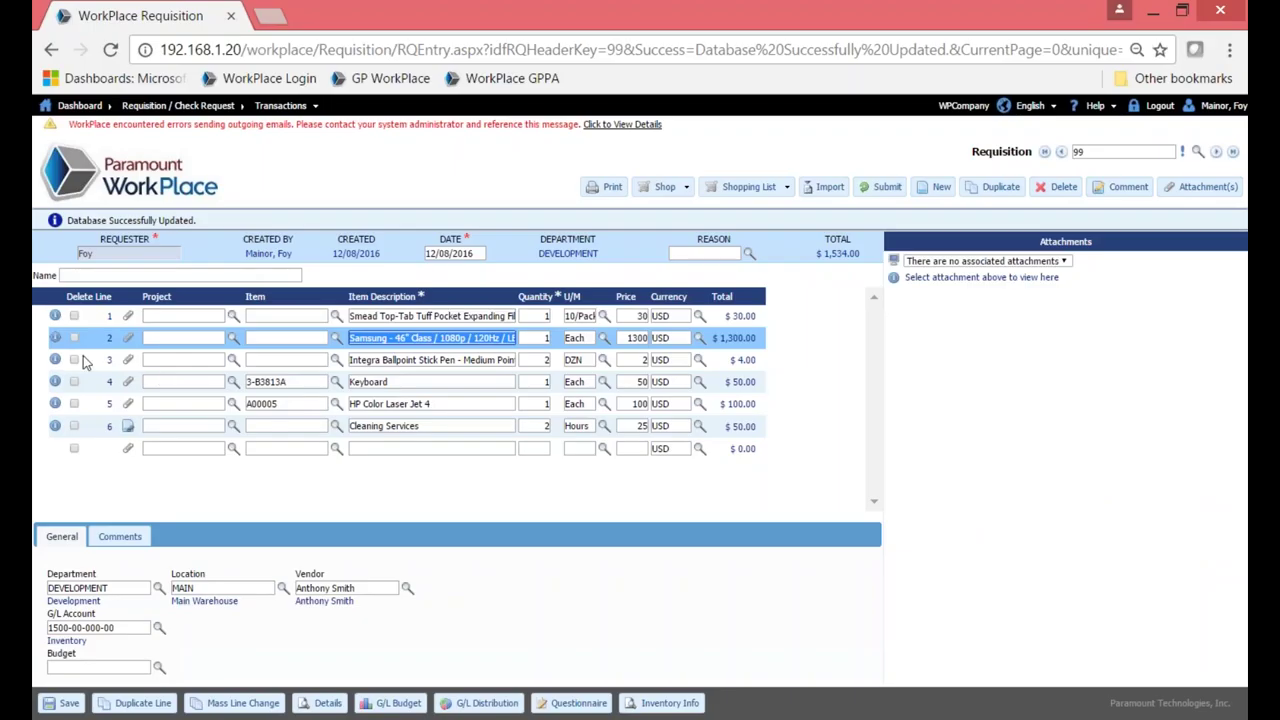
left_click(124, 536)
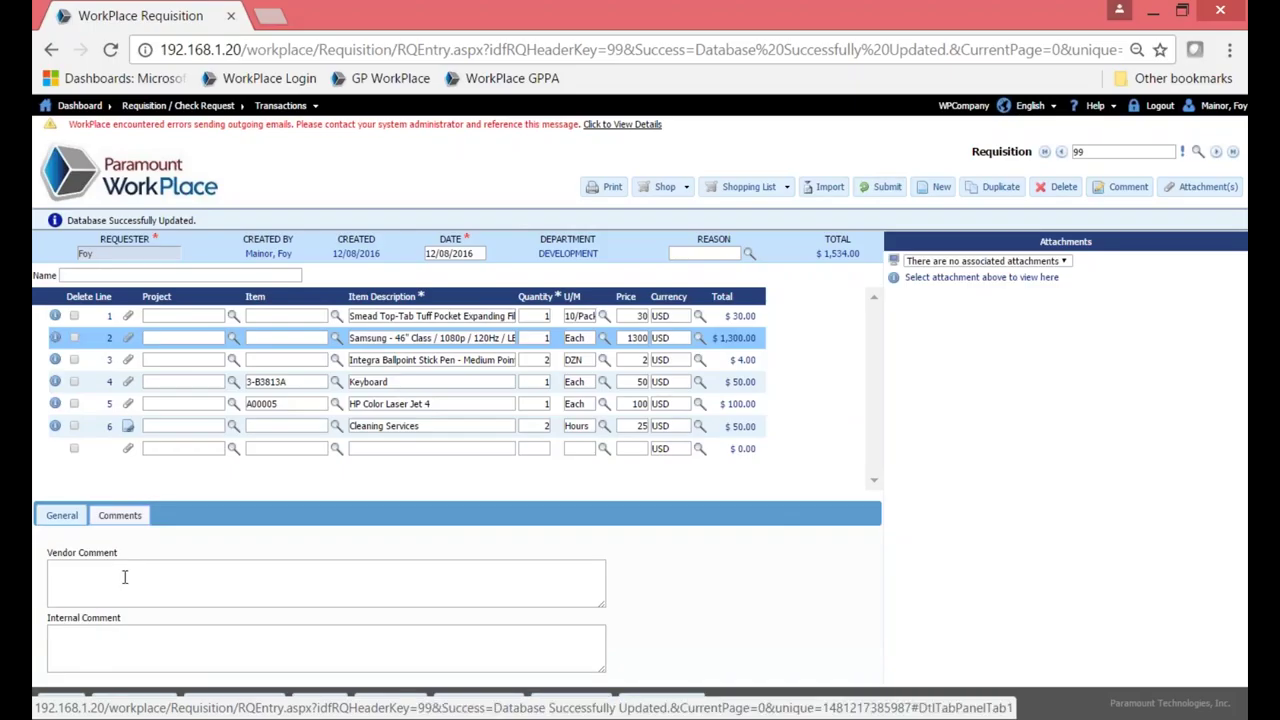
left_click(124, 576)
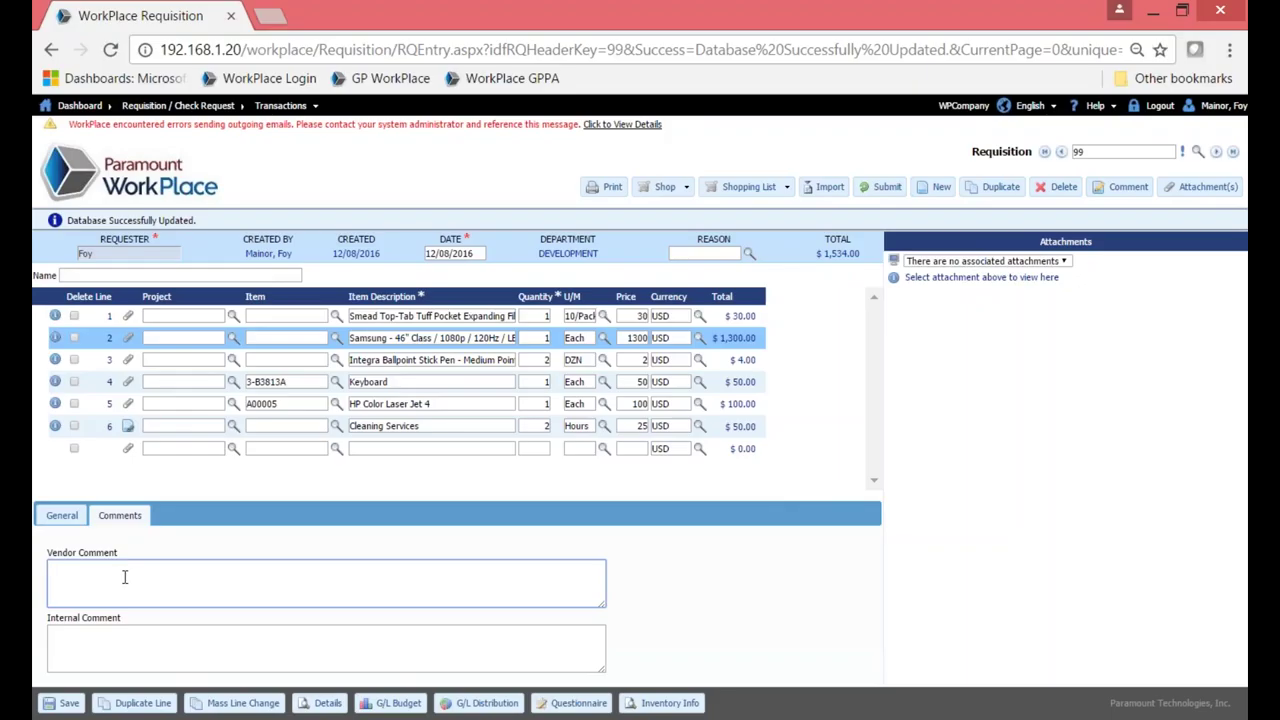
type("Need ASAP!")
left_click(108, 637)
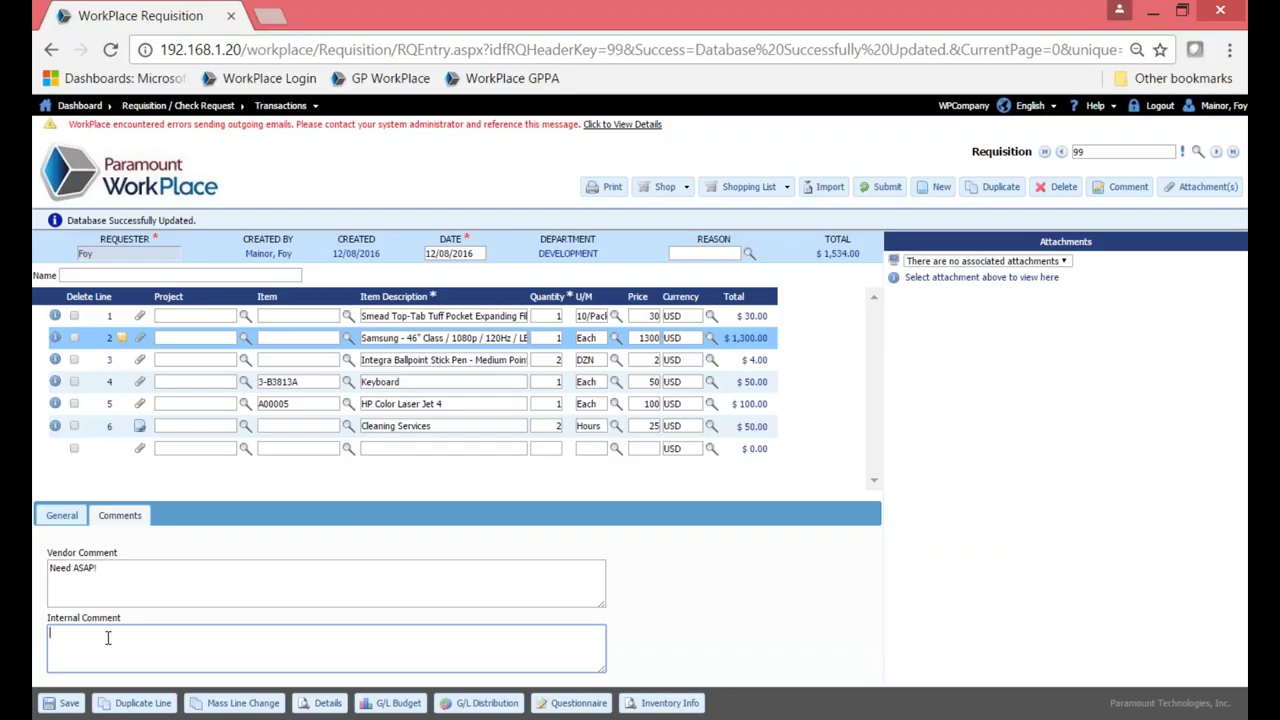
type("New hire needs ty to relax")
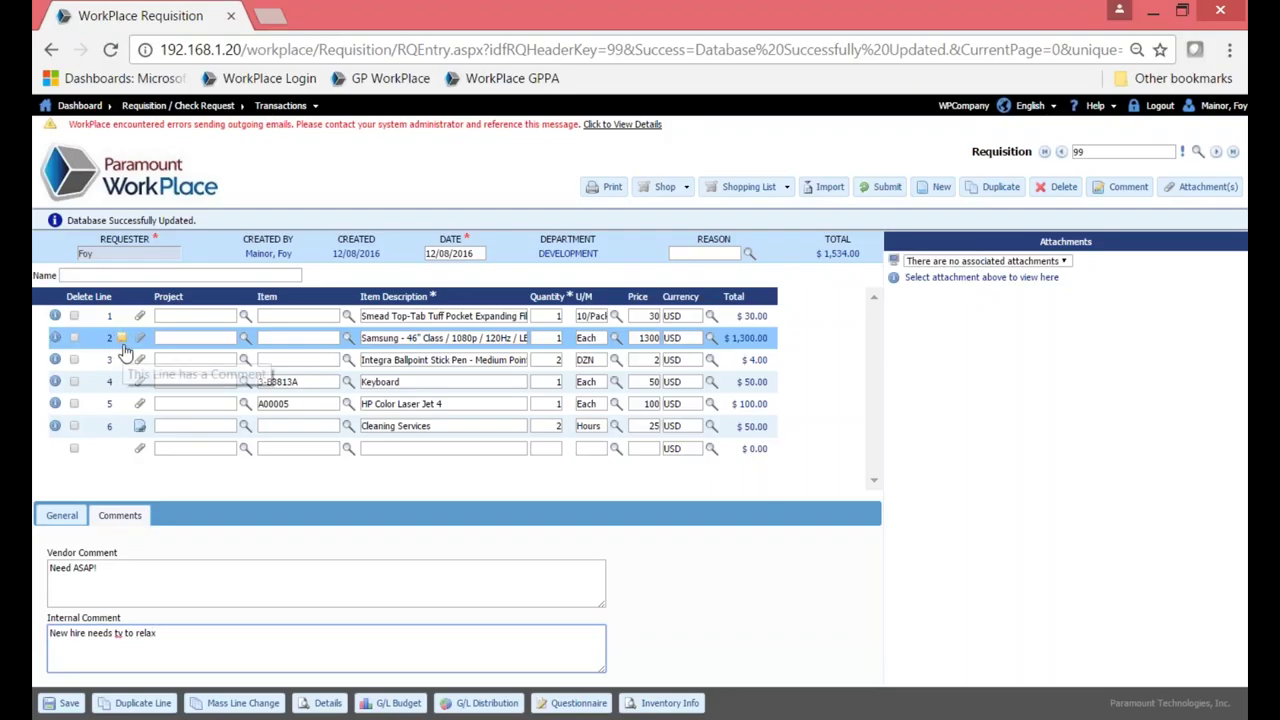
left_click(70, 705)
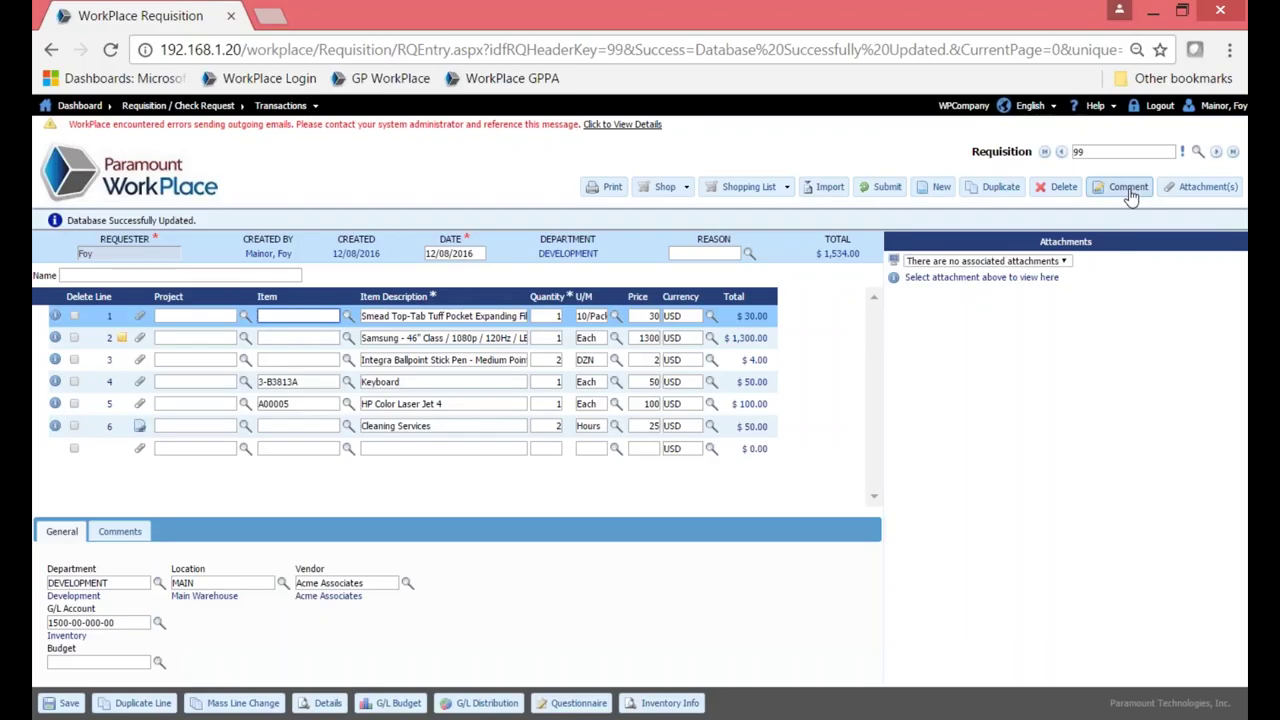
Enter 'New Hire for South Office' in the requisition's Name field.
left_click(166, 276)
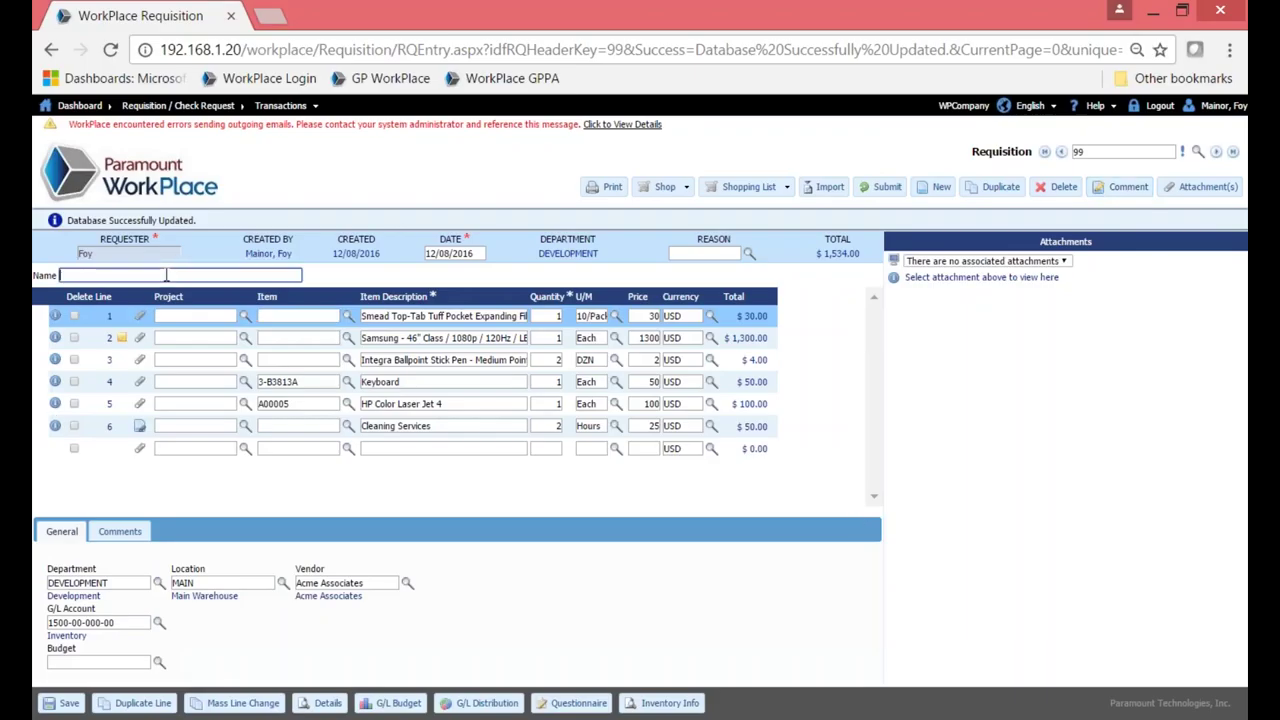
type("New Hire for South Office")
left_click(407, 507)
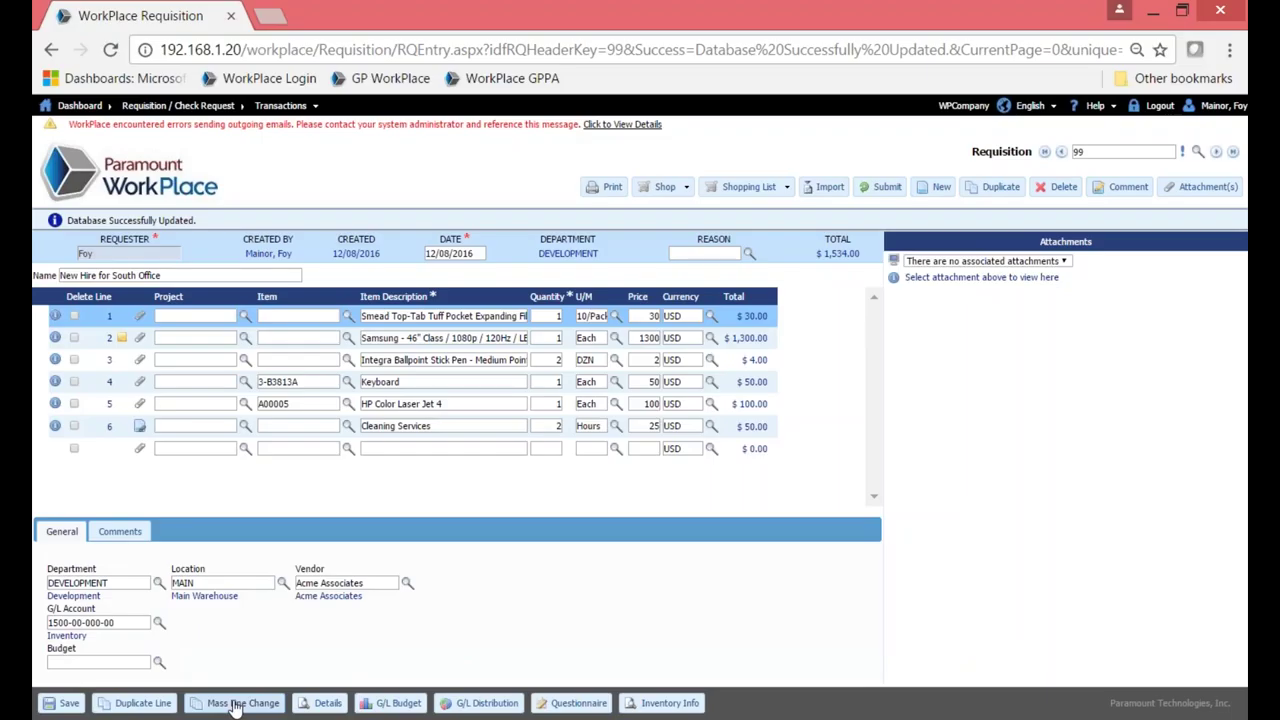
left_click(234, 704)
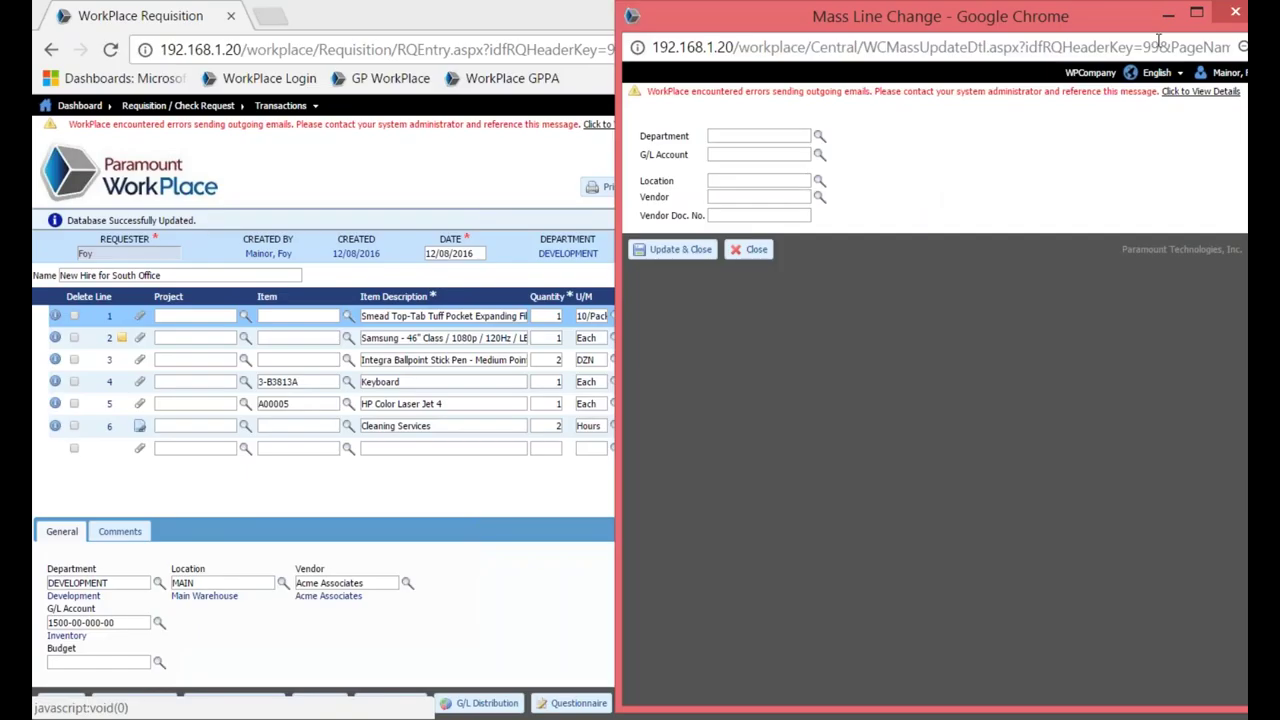
left_click(1234, 13)
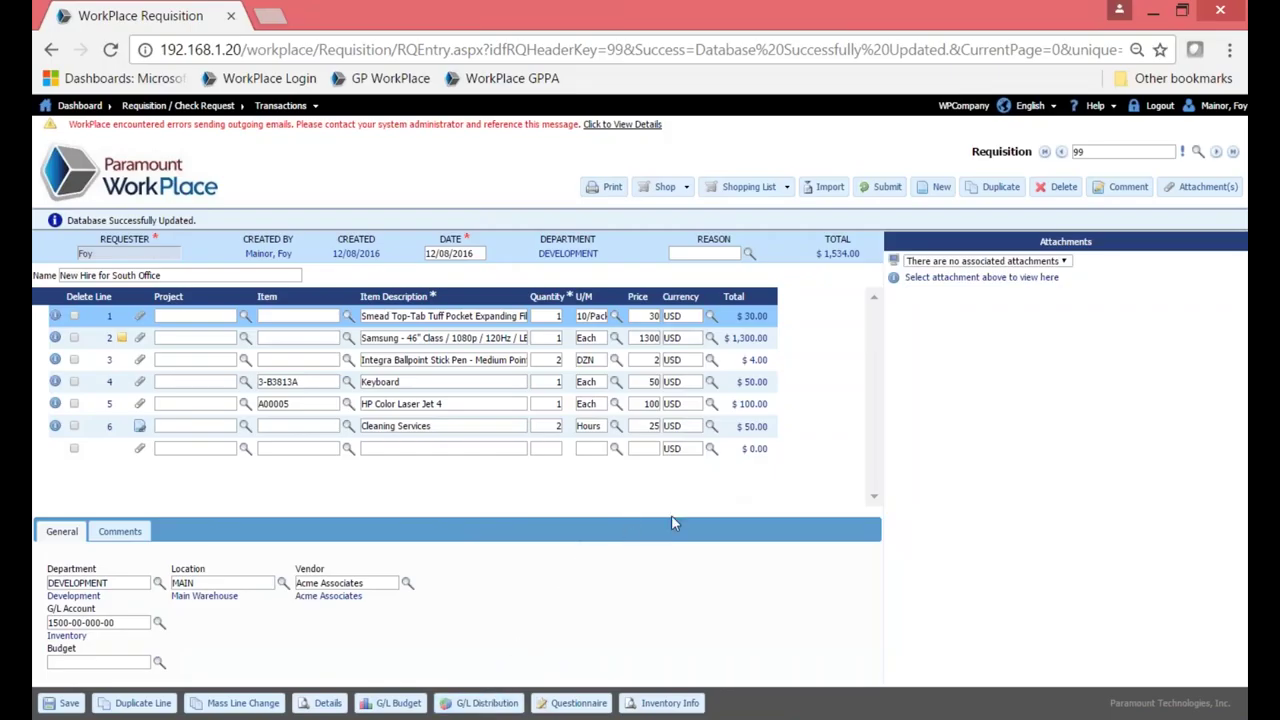
Submit requisition 99 and confirm with Yes.
left_click(881, 192)
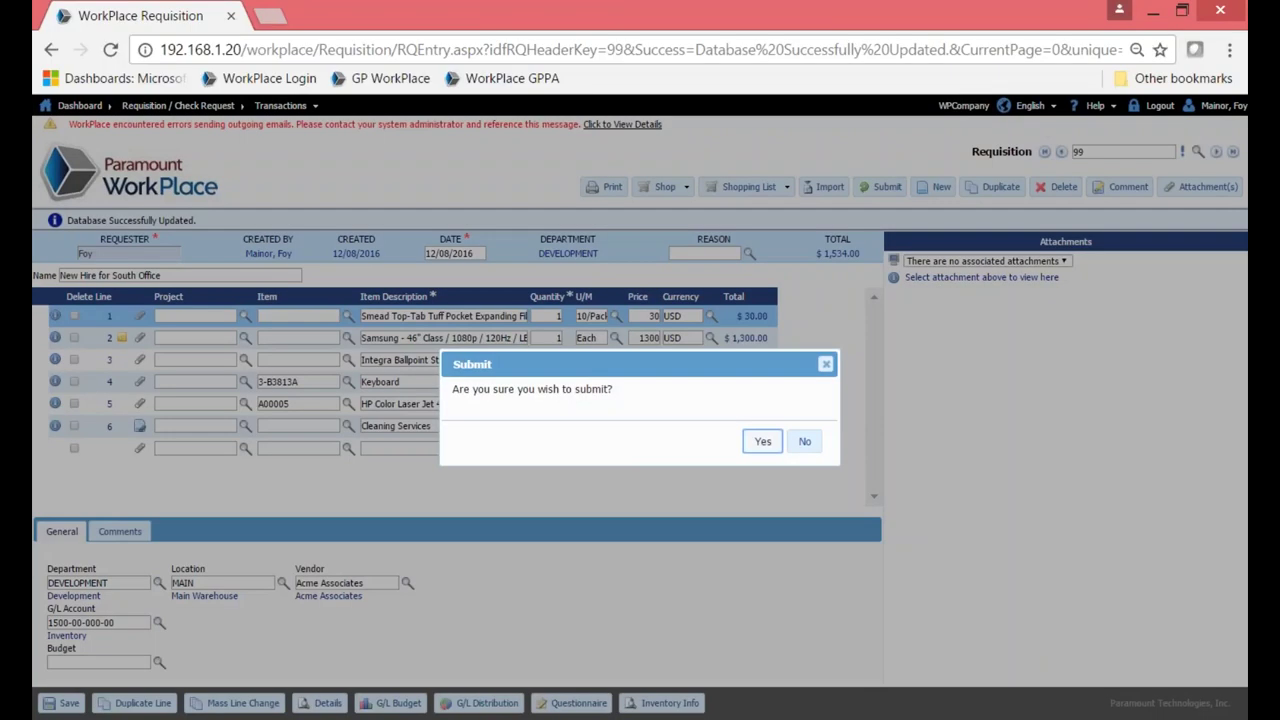
left_click(762, 441)
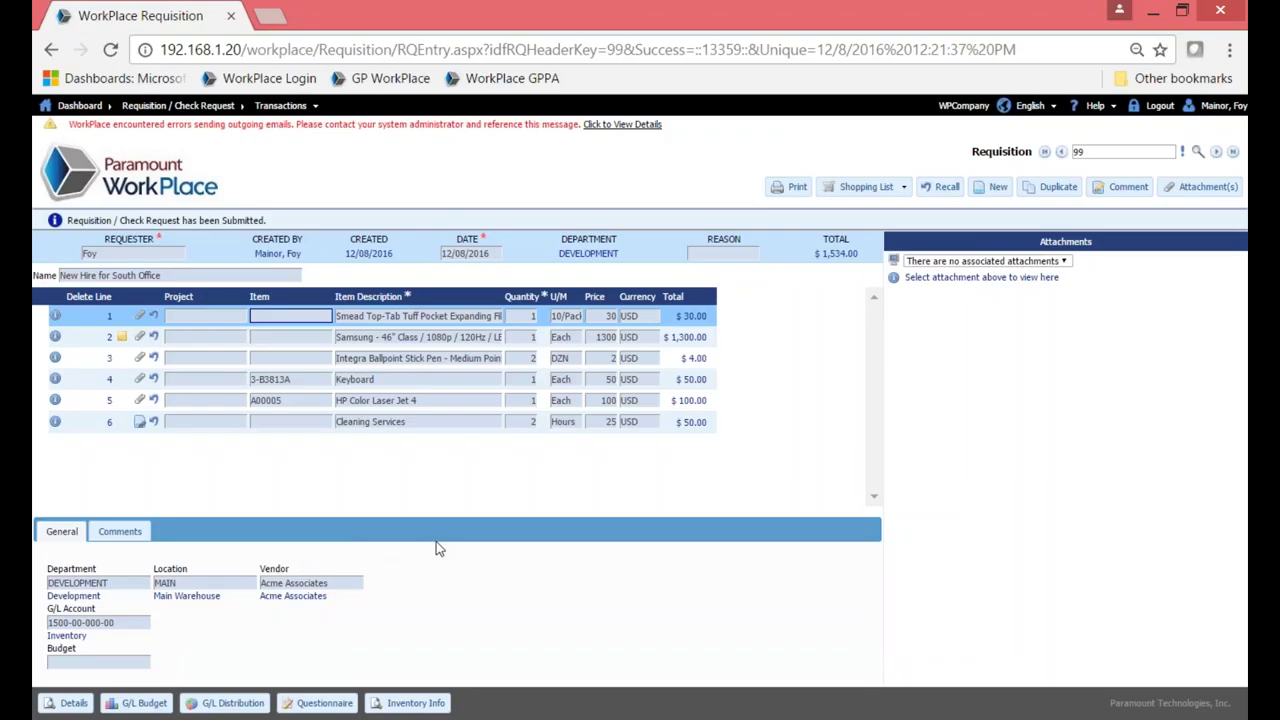
Check line 1's approval details, close the Line Detail tab, and log out.
left_click(52, 704)
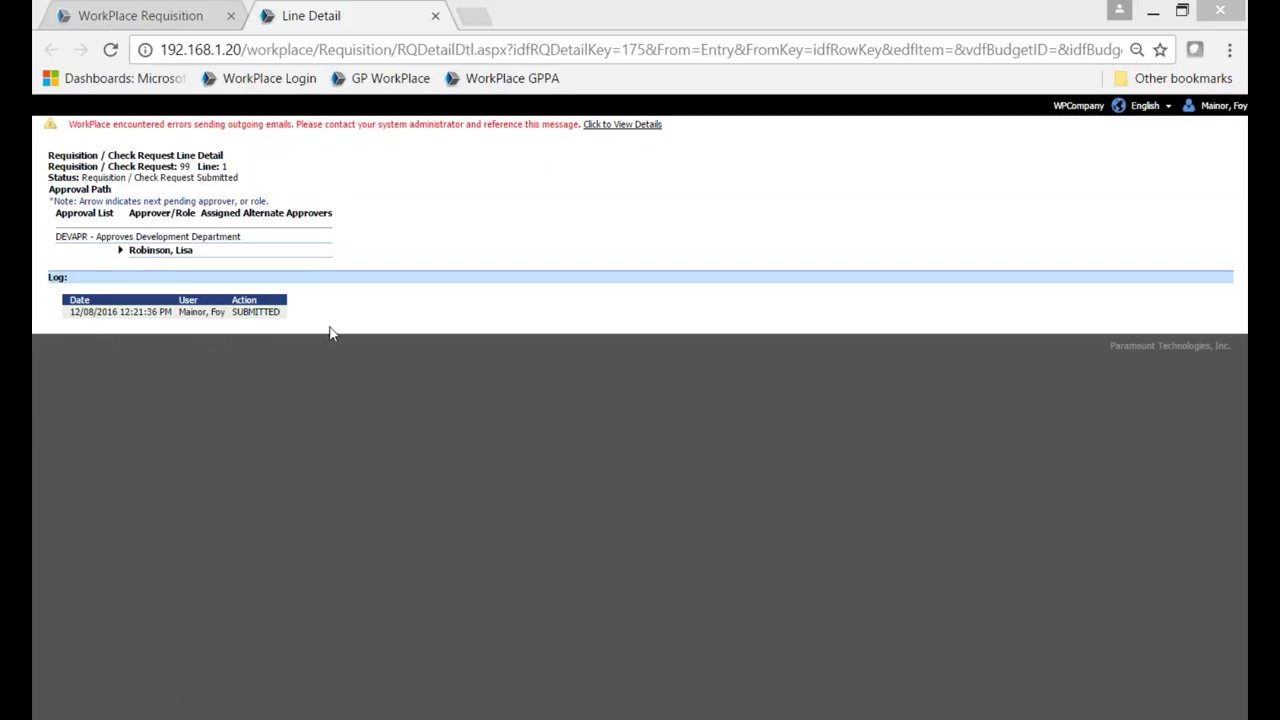
left_click(436, 17)
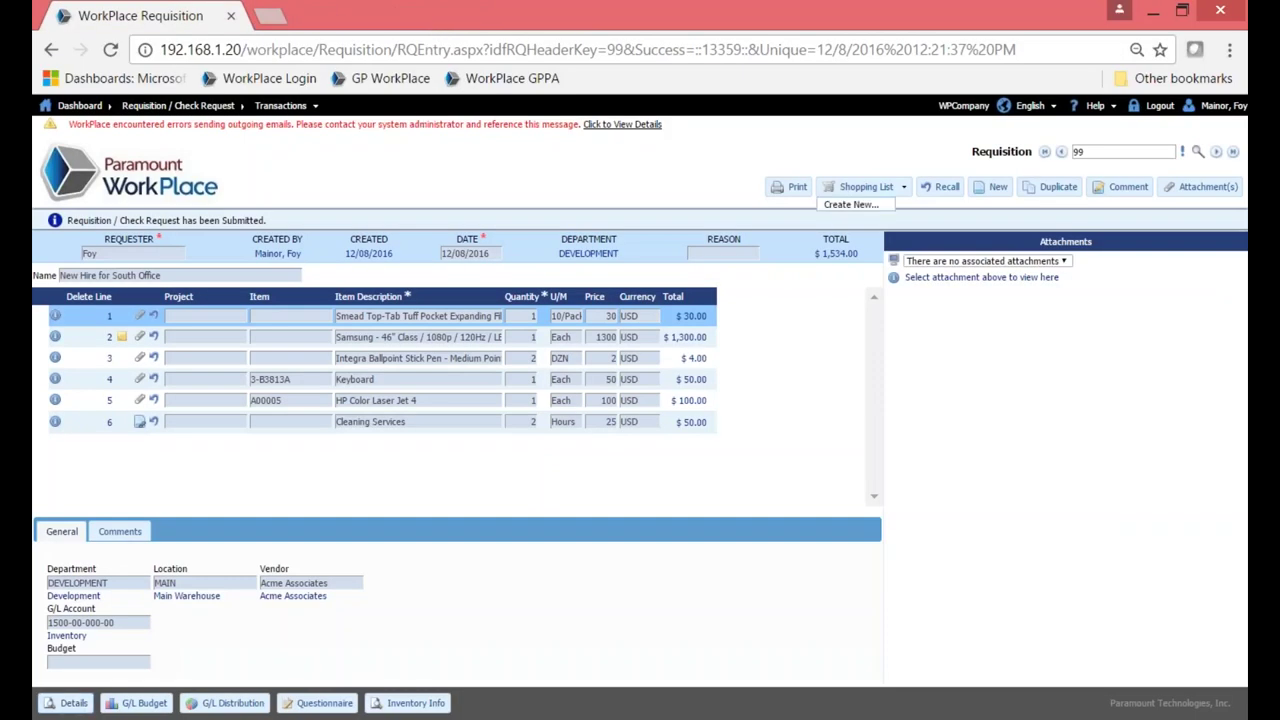
left_click(1161, 107)
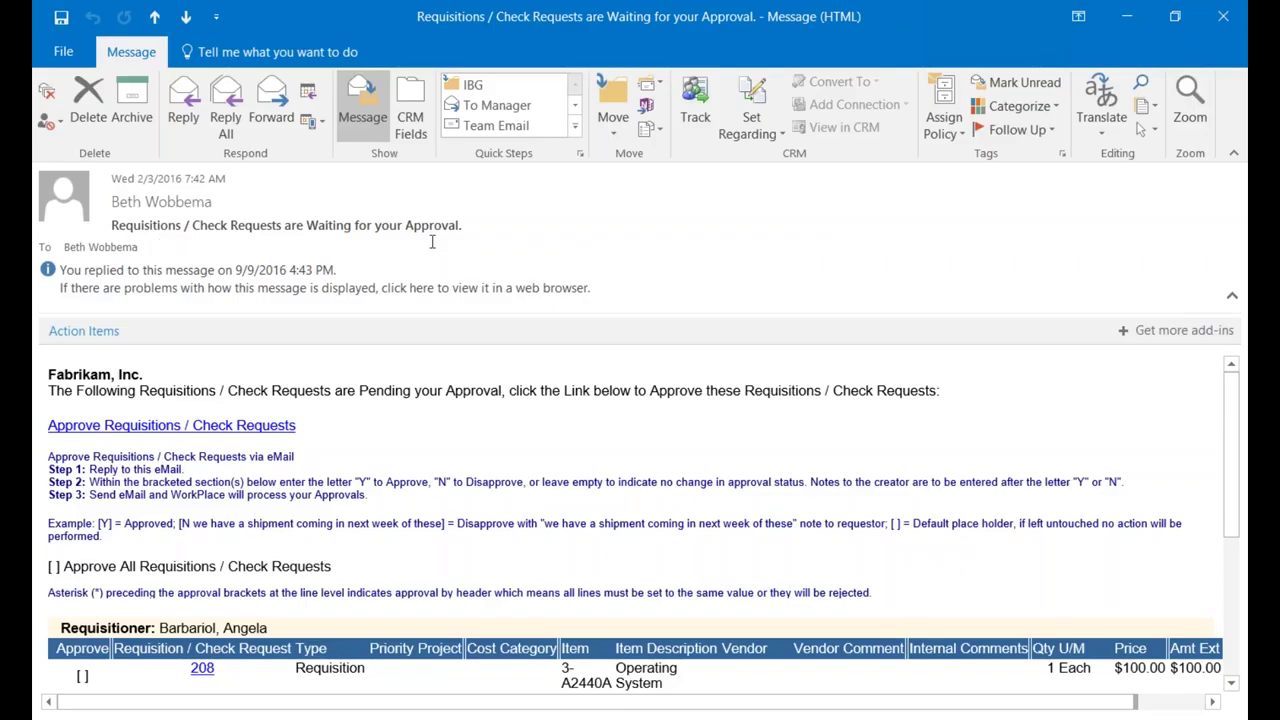
scroll(437, 243, "down", 1)
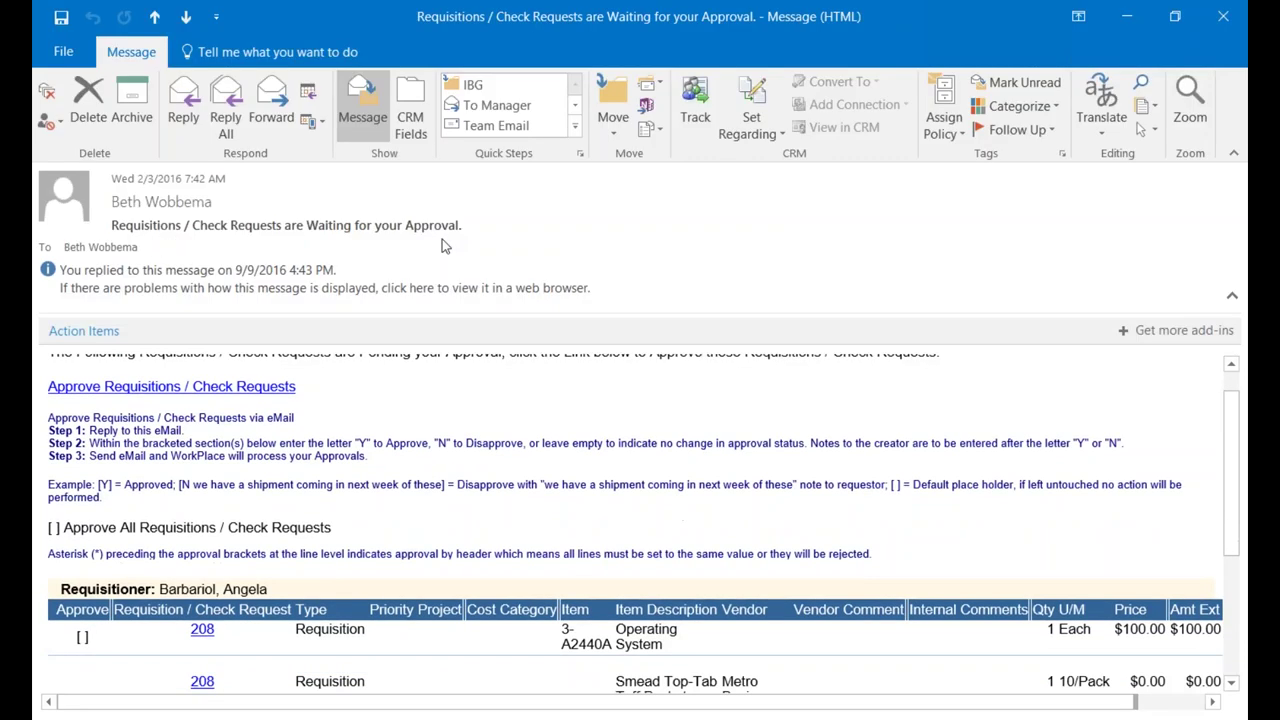
scroll(443, 243, "up", 1)
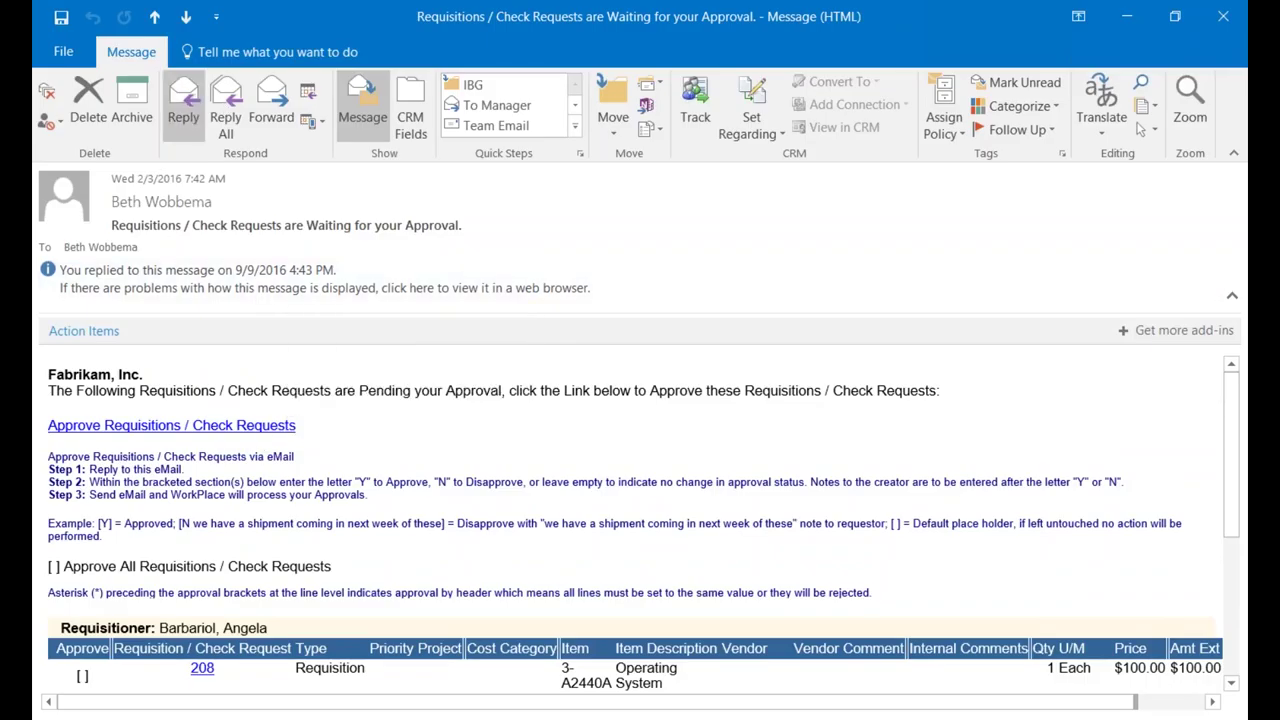
Start a reply to the approval email, leaving the approve-all brackets empty.
left_click(183, 105)
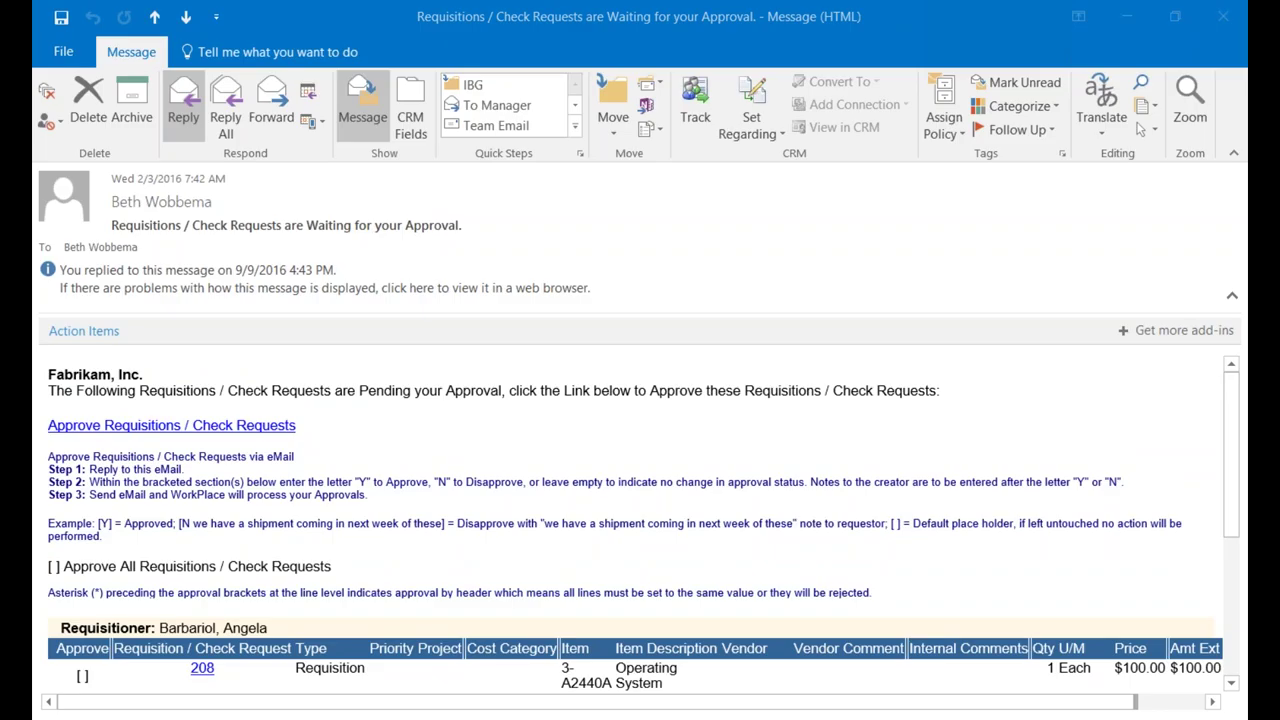
scroll(55, 366, "down", 7)
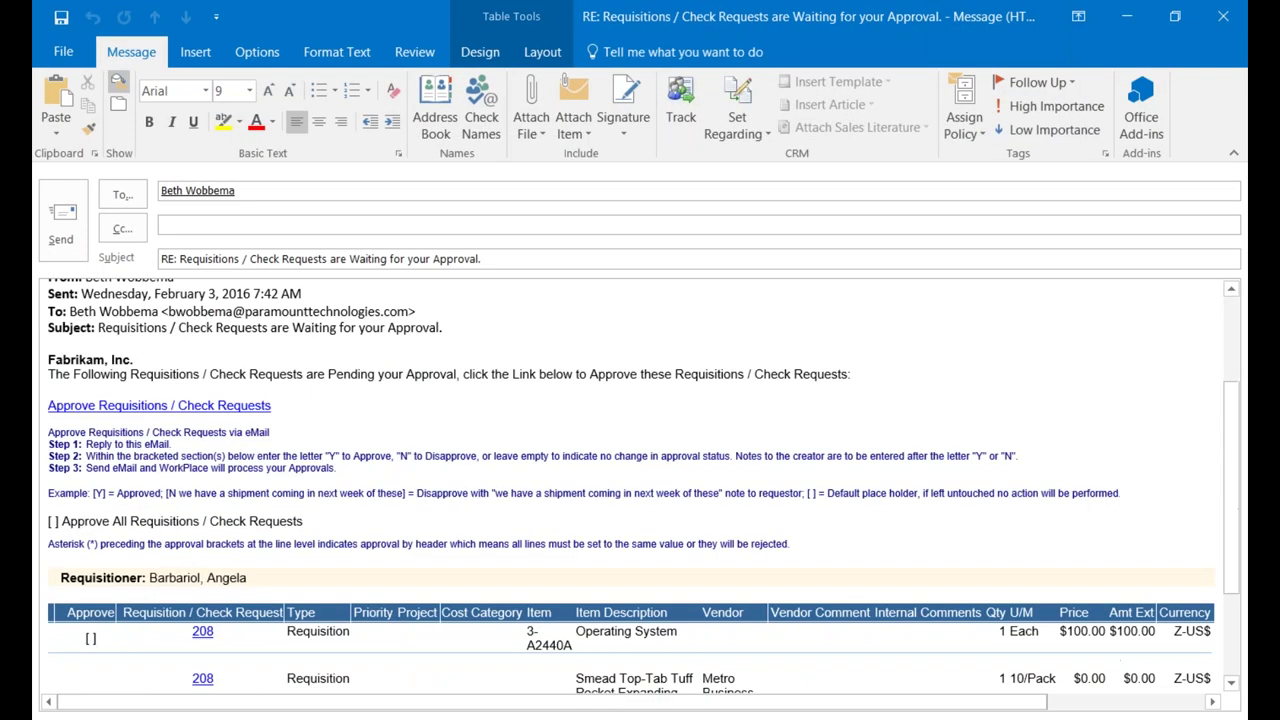
left_click(53, 367)
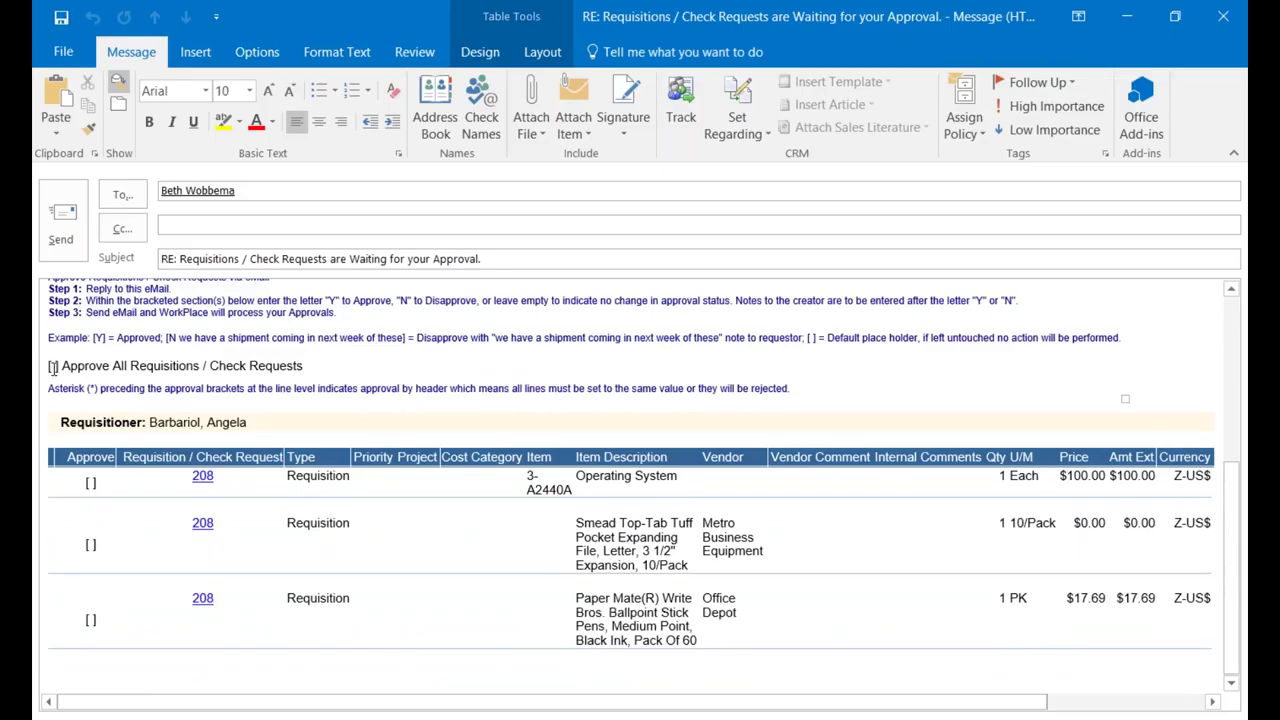
type("Y")
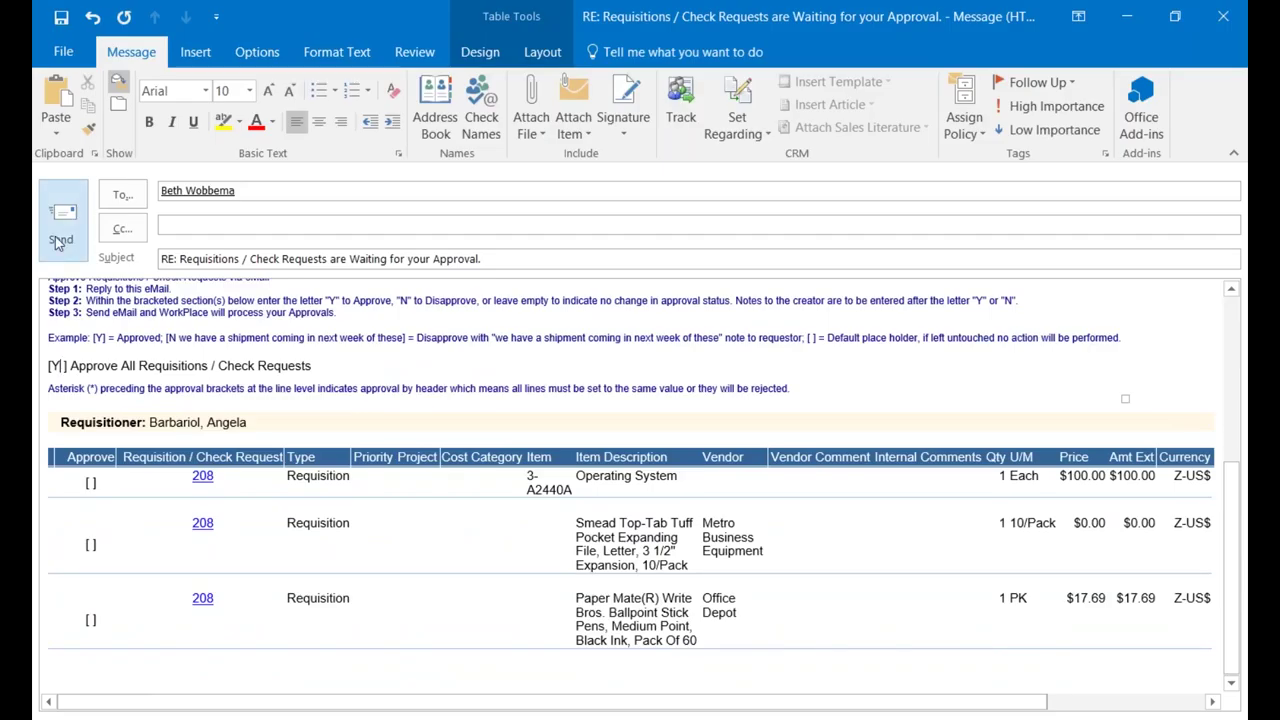
key("BackSpace")
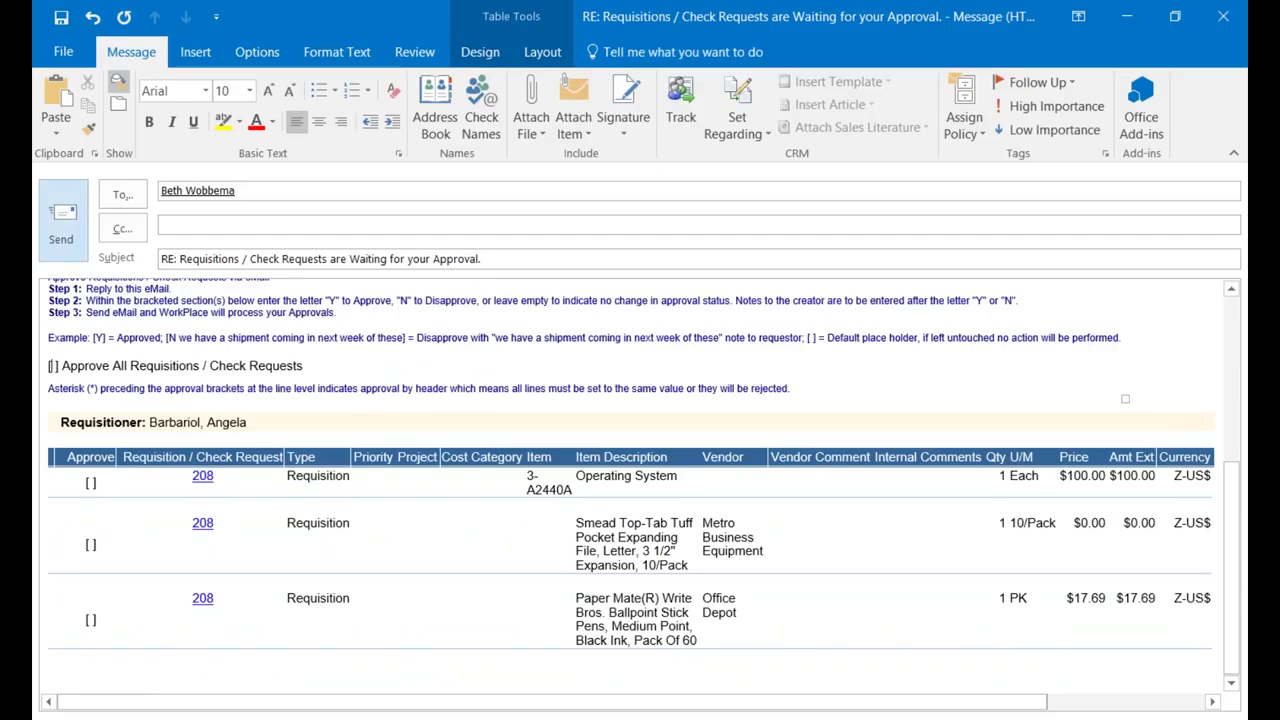
type("N ")
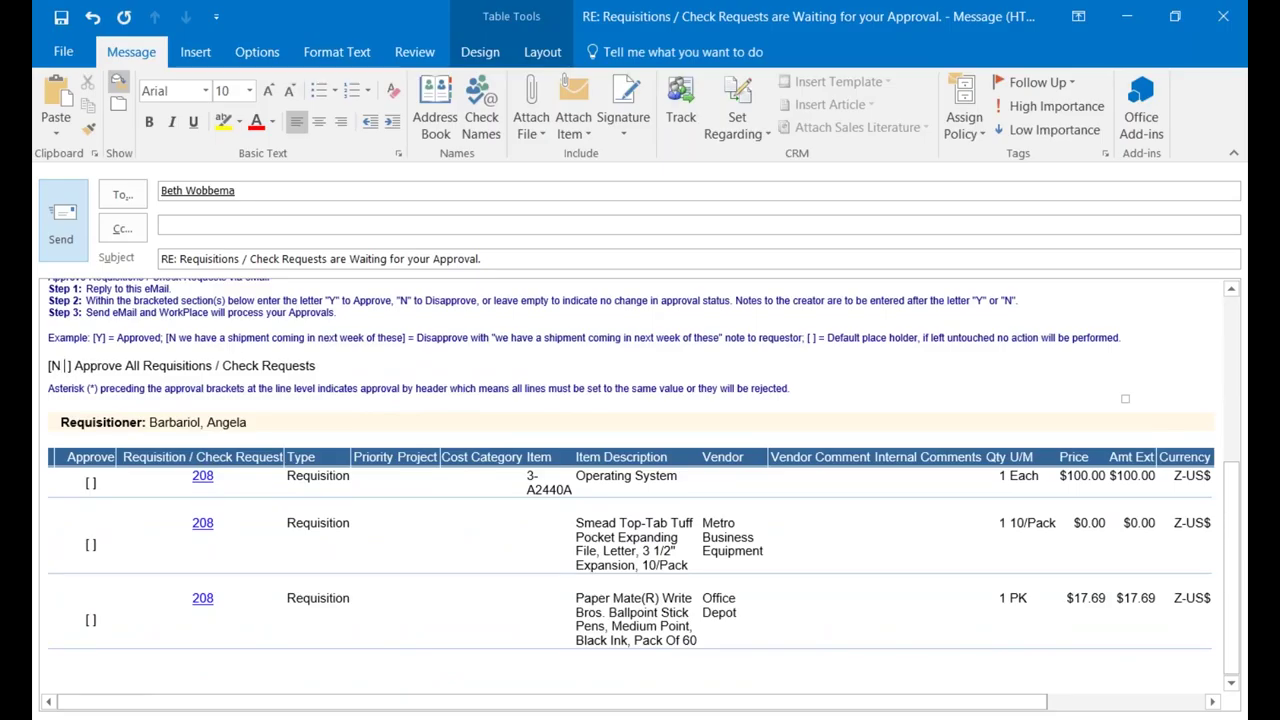
type("with comme")
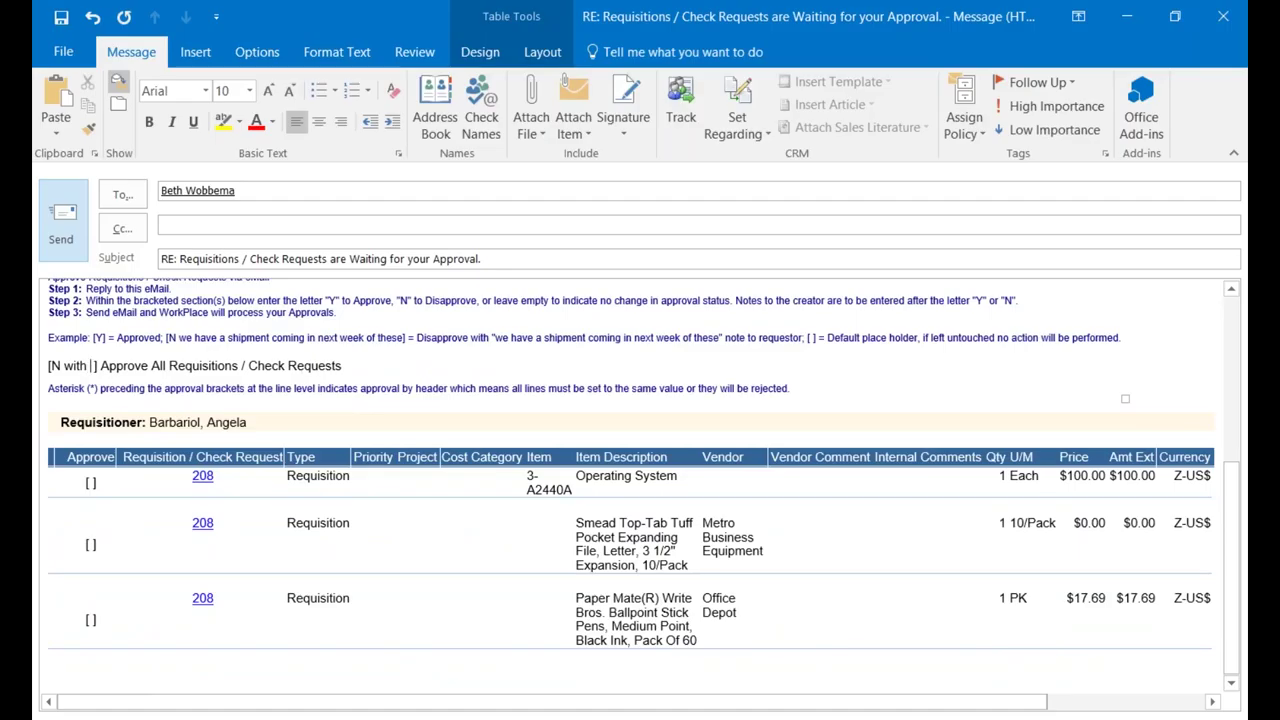
type("nts")
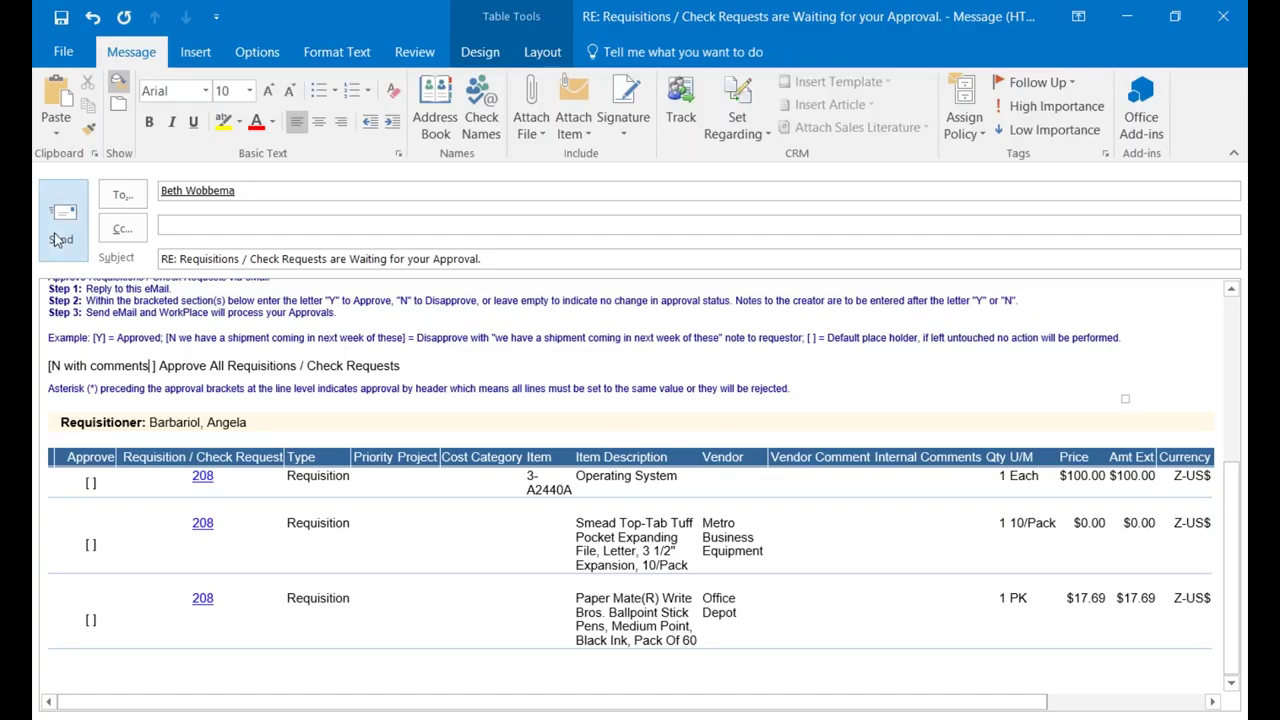
key("BackSpace")
key("BackSpace")
key("BackSpace")
key("BackSpace")
key("BackSpace")
key("BackSpace")
key("BackSpace")
key("BackSpace")
key("BackSpace")
key("BackSpace")
key("BackSpace")
key("BackSpace")
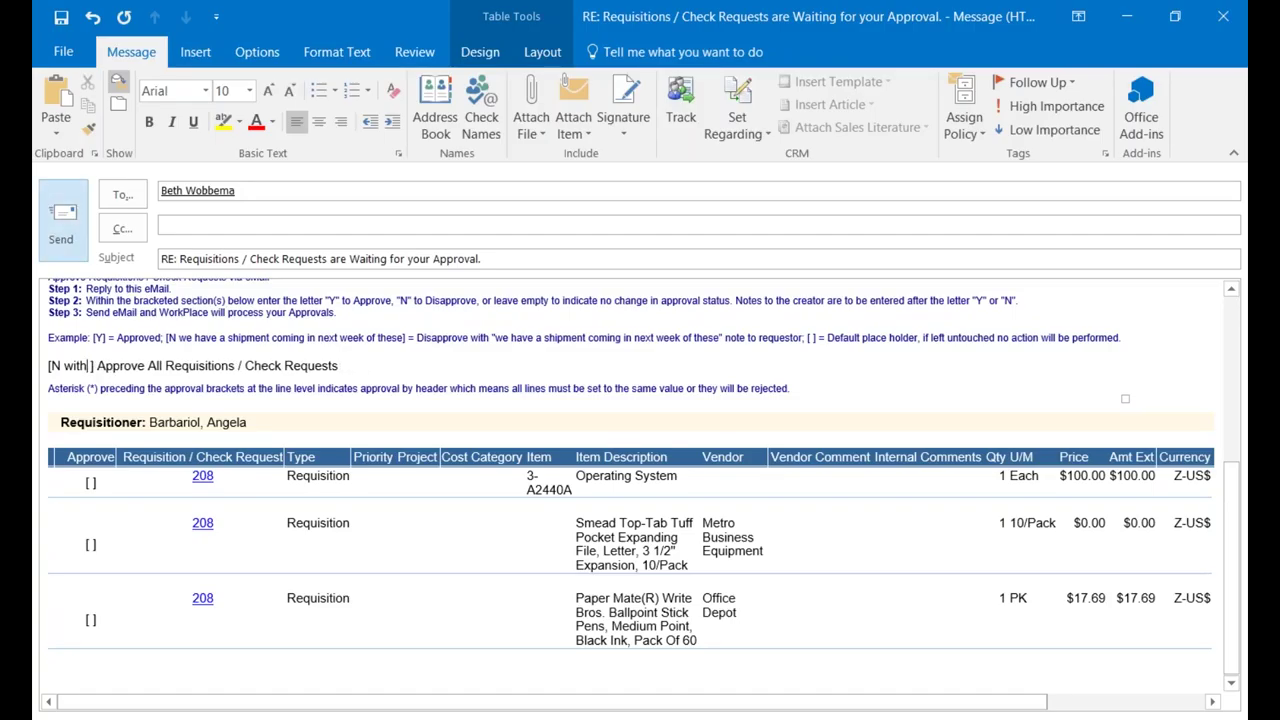
key("BackSpace")
key("BackSpace")
key("BackSpace")
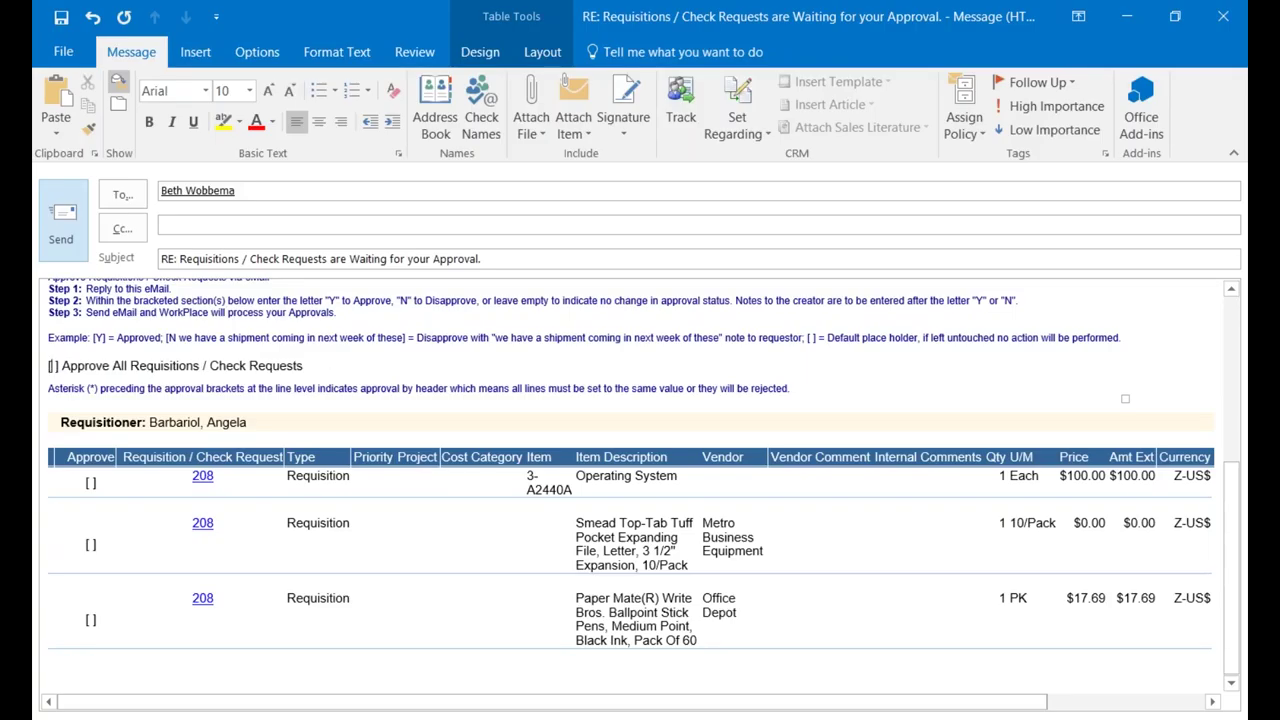
Mark lines one and three Y and line two 'N with comments', then discard the draft.
left_click(91, 484)
type("Y")
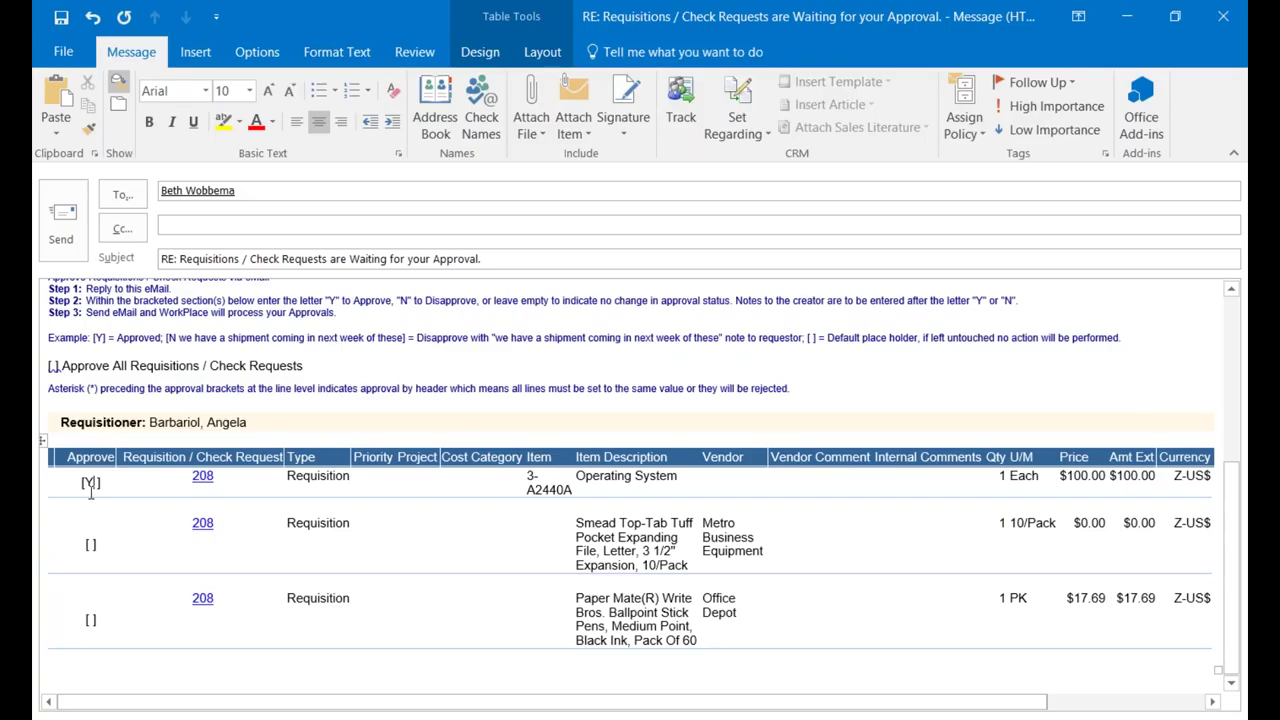
left_click(92, 544)
type("N with comments")
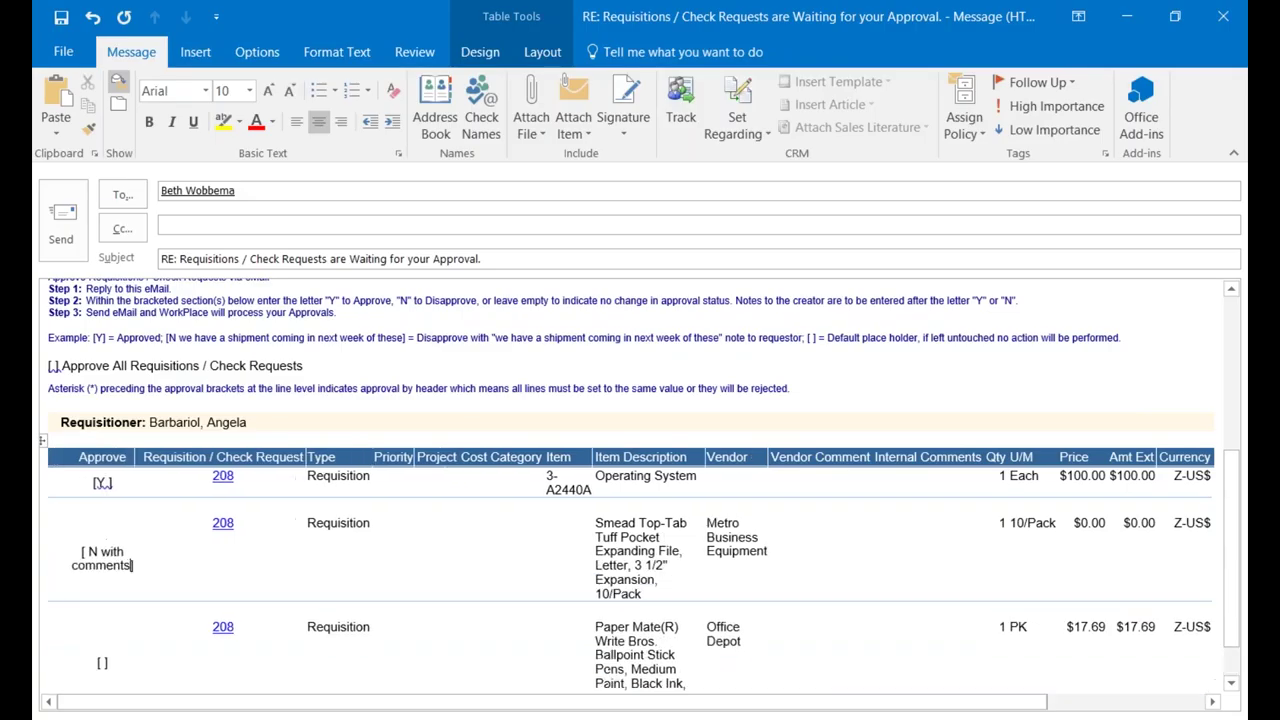
left_click(102, 664)
type("Y")
left_click(1223, 17)
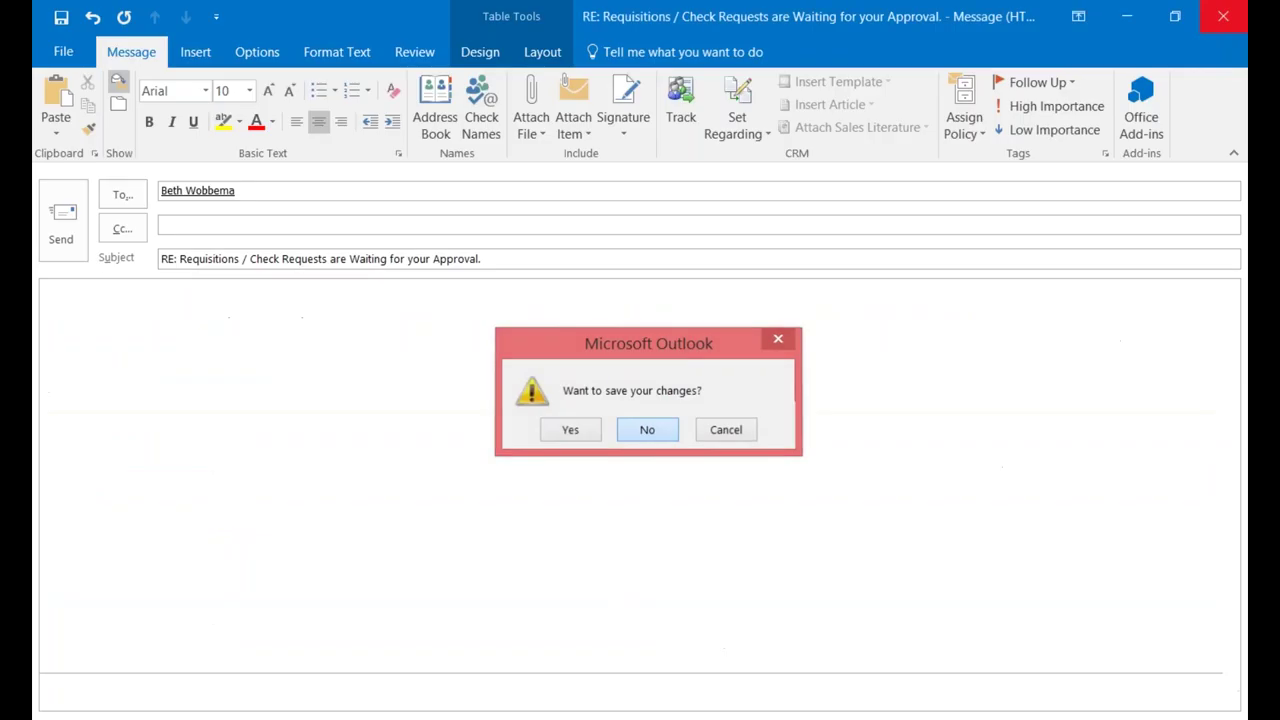
key("Return")
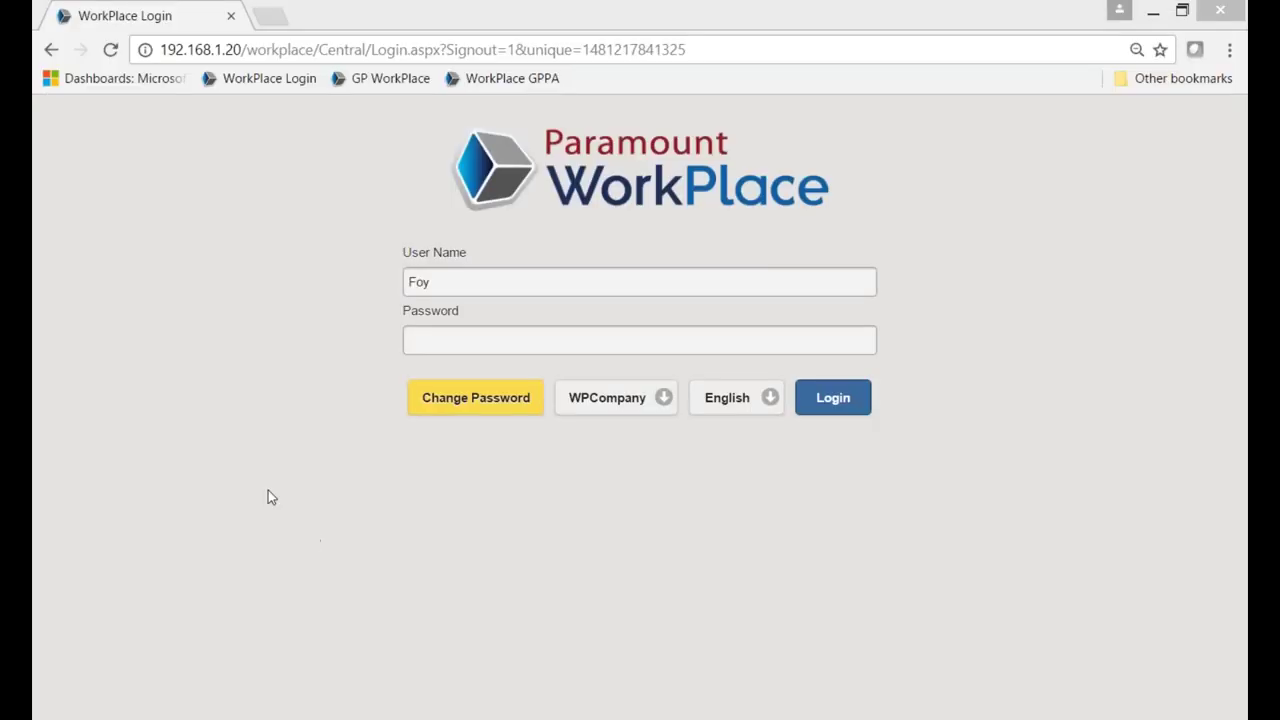
Replace the user name with the approver's and log in with the approver's password.
left_click(466, 288)
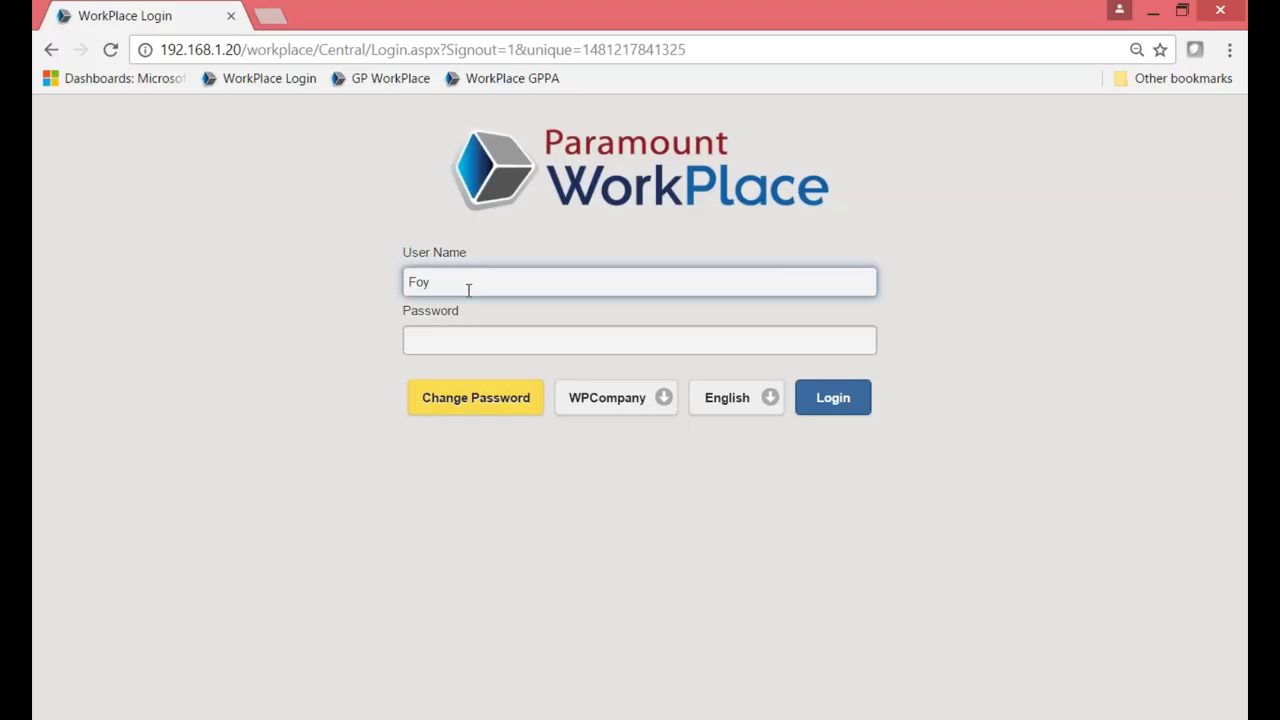
key("BackSpace")
key("BackSpace")
key("BackSpace")
type("Lisa")
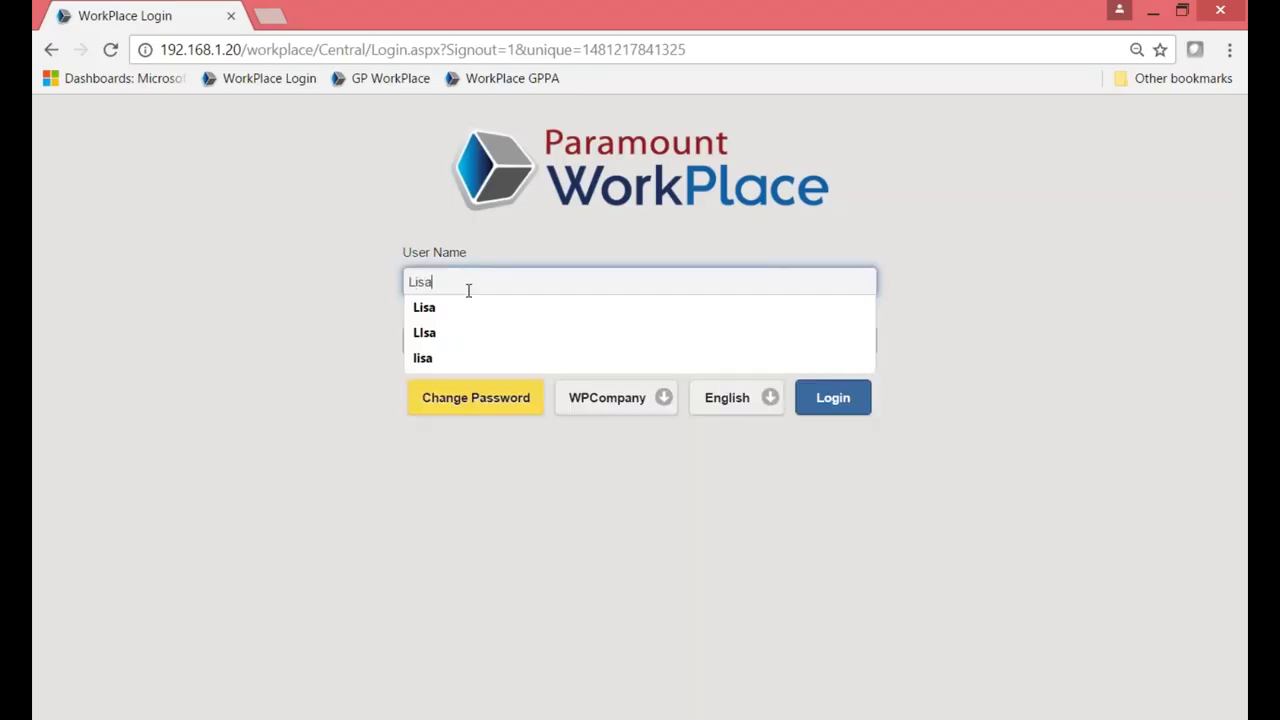
key("Tab")
type("••••")
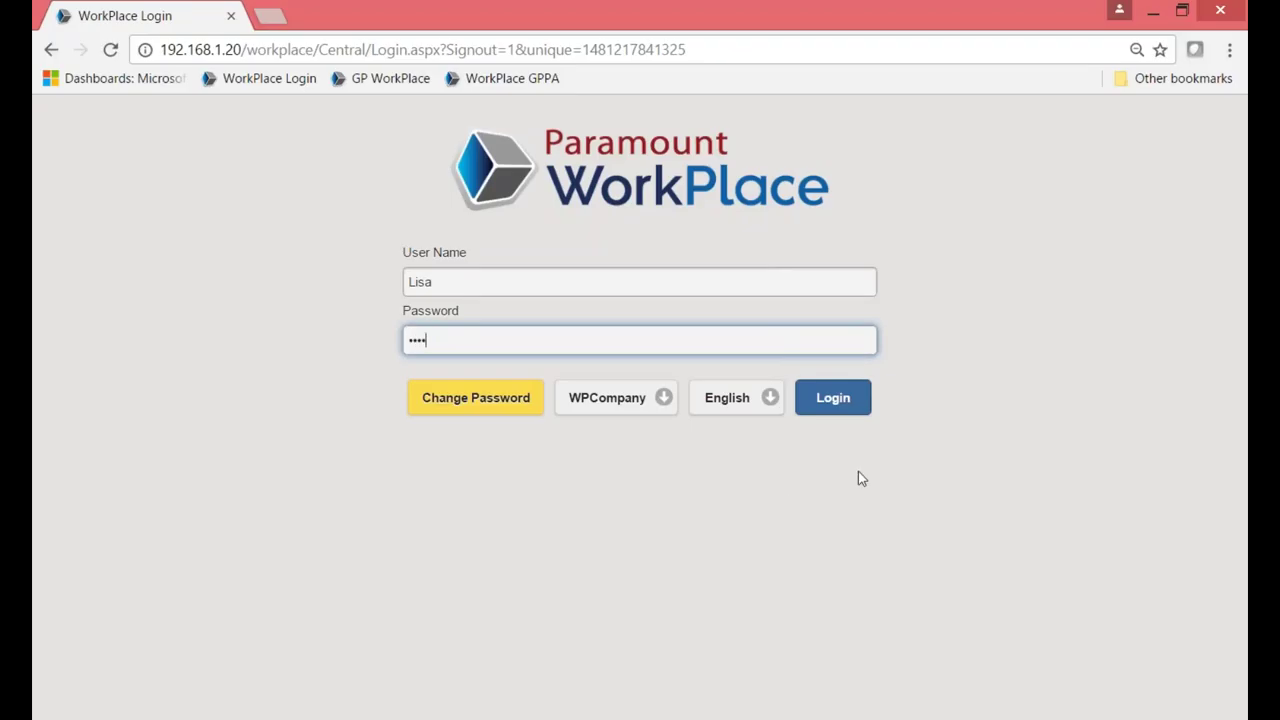
left_click(836, 400)
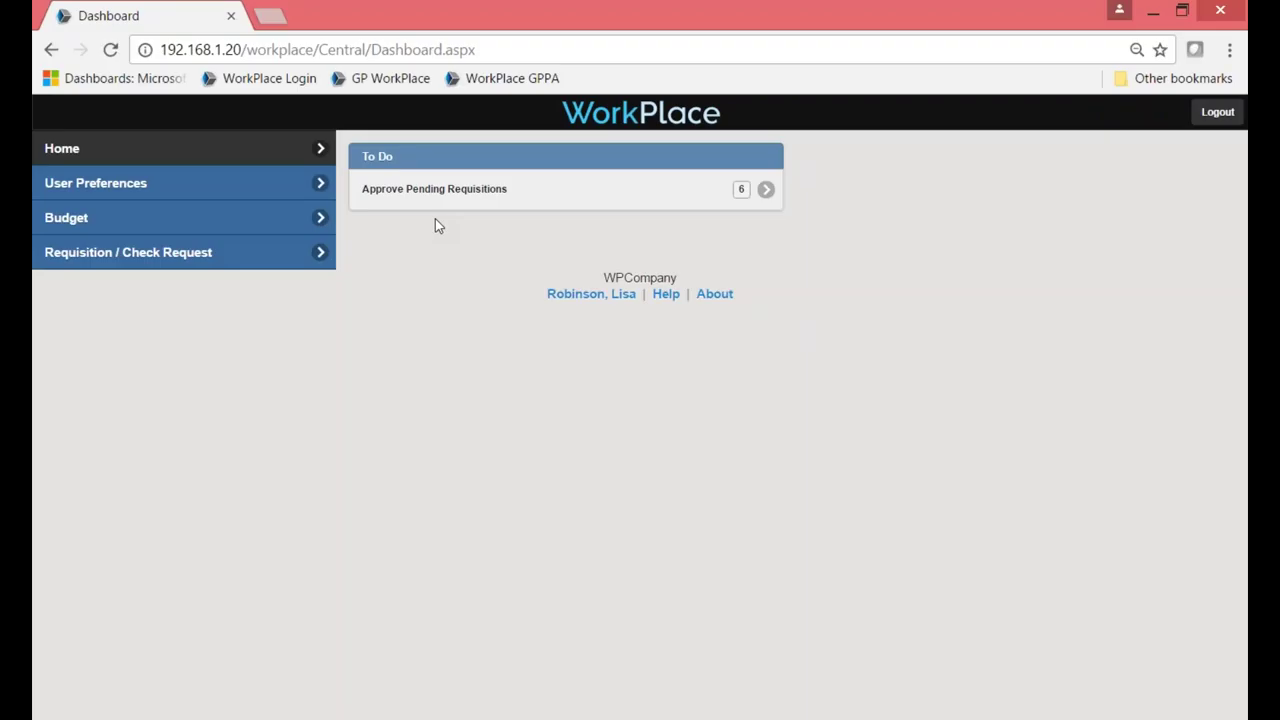
Load an approval session for pending requisitions and expand requisition 99's line items.
left_click(451, 198)
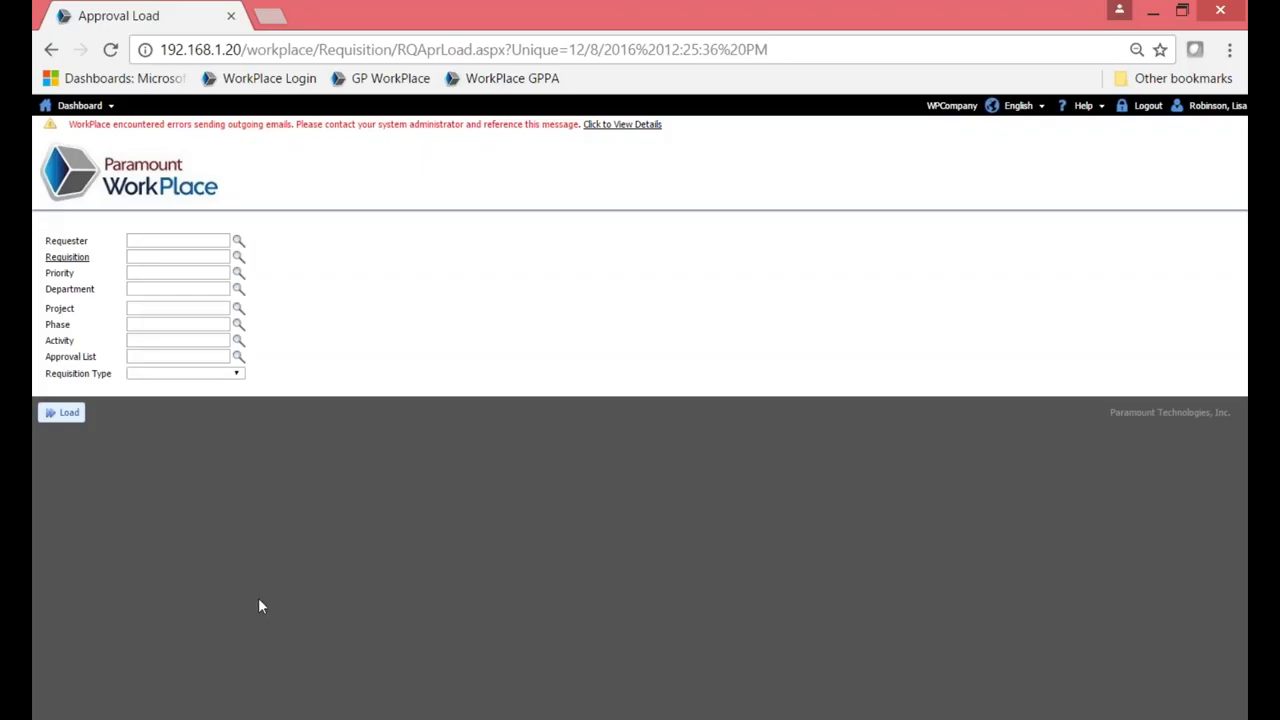
left_click(66, 414)
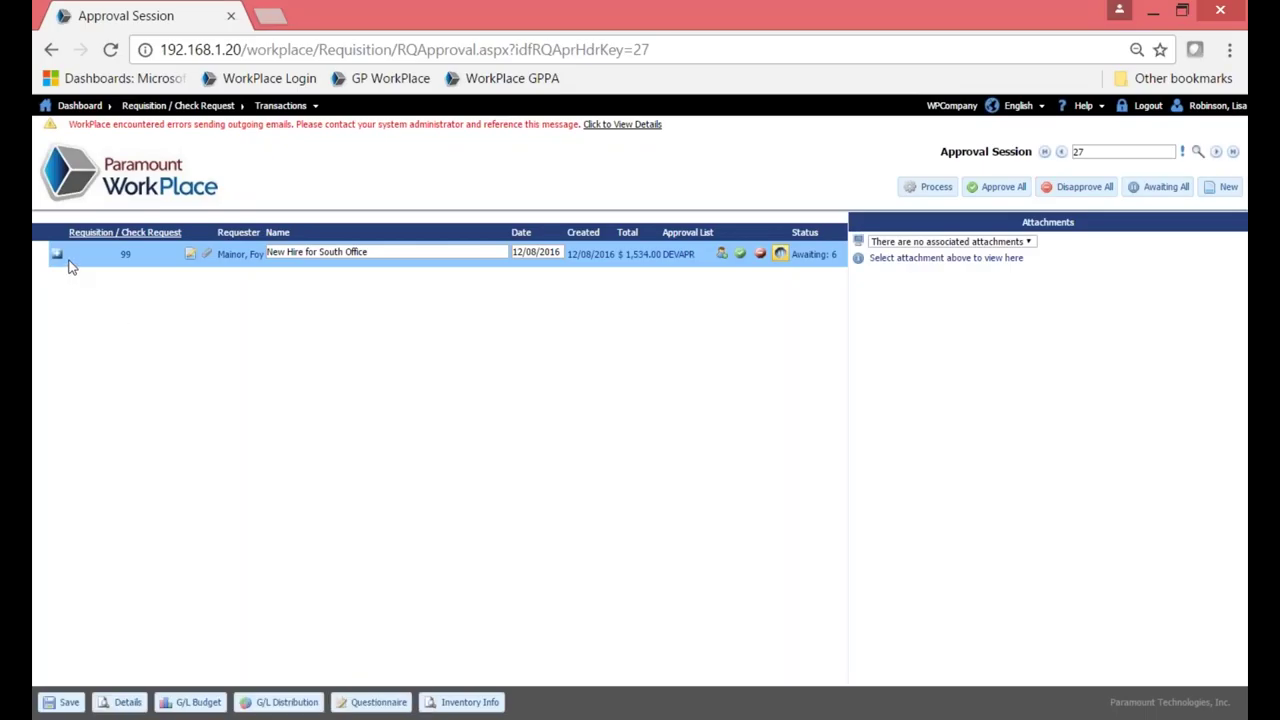
left_click(57, 256)
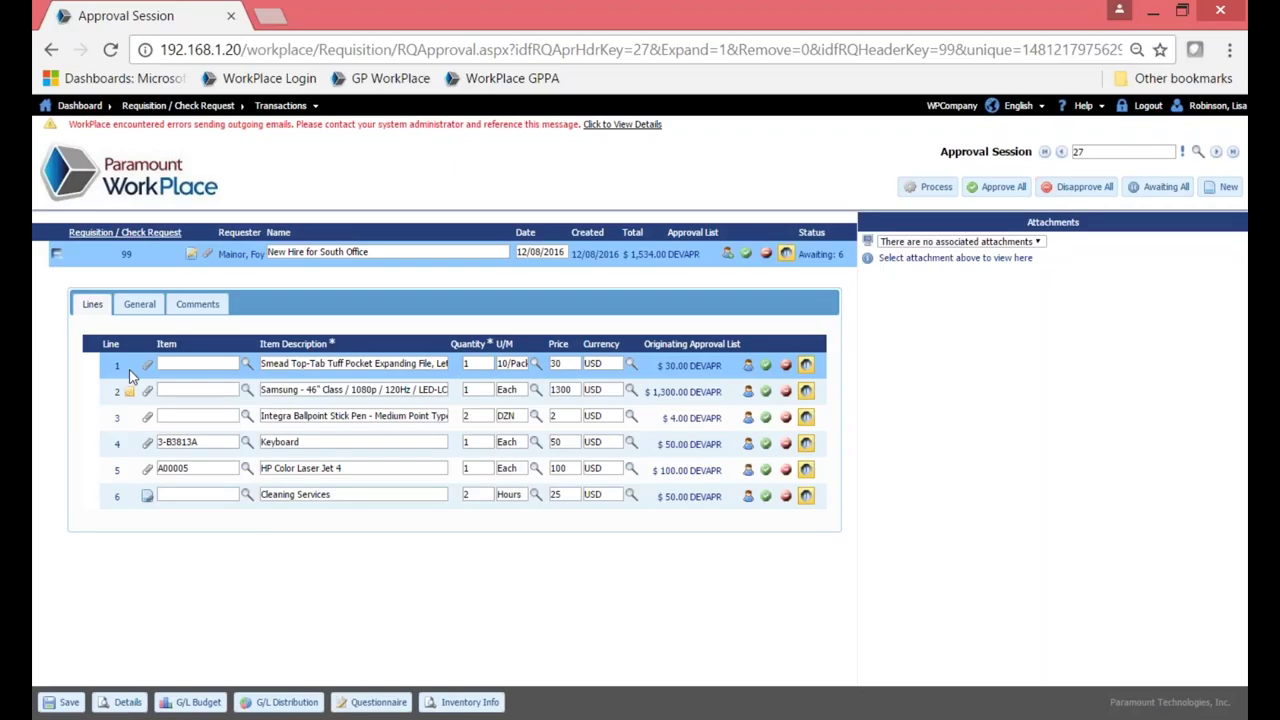
Review line 1's general details and line 2's comments, then return to the lines list.
left_click(139, 304)
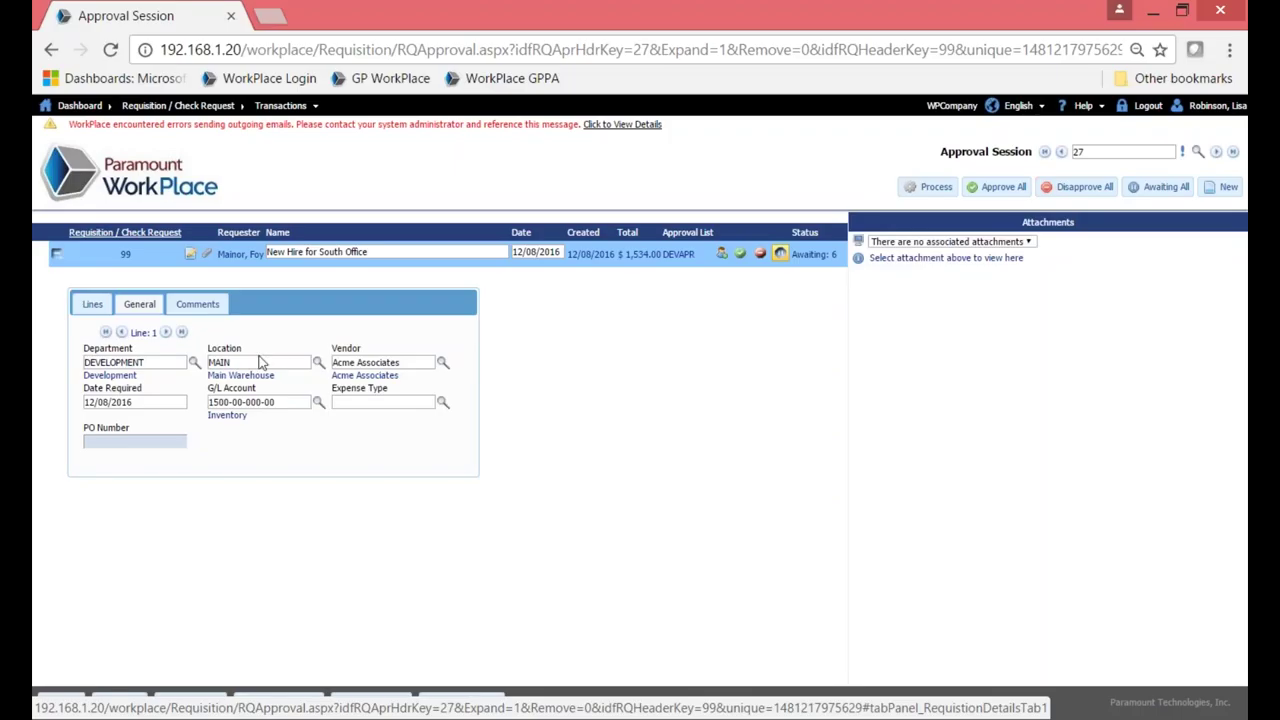
left_click(92, 304)
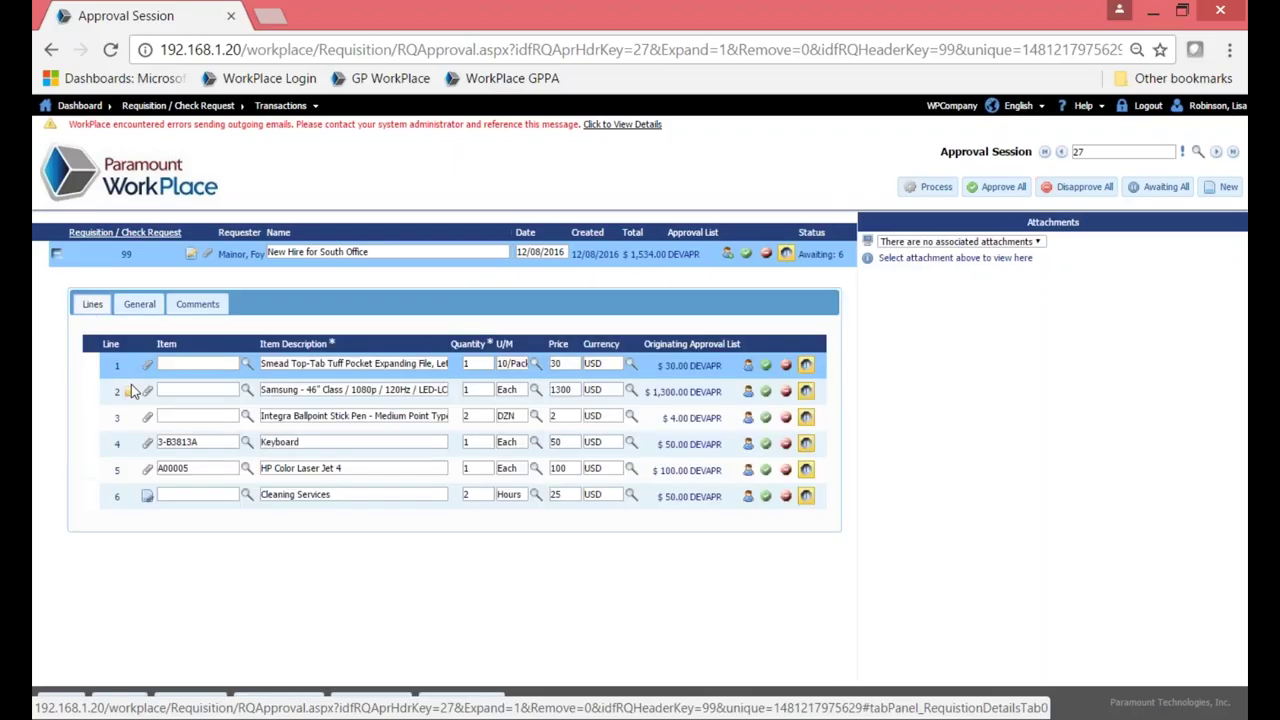
left_click(295, 390)
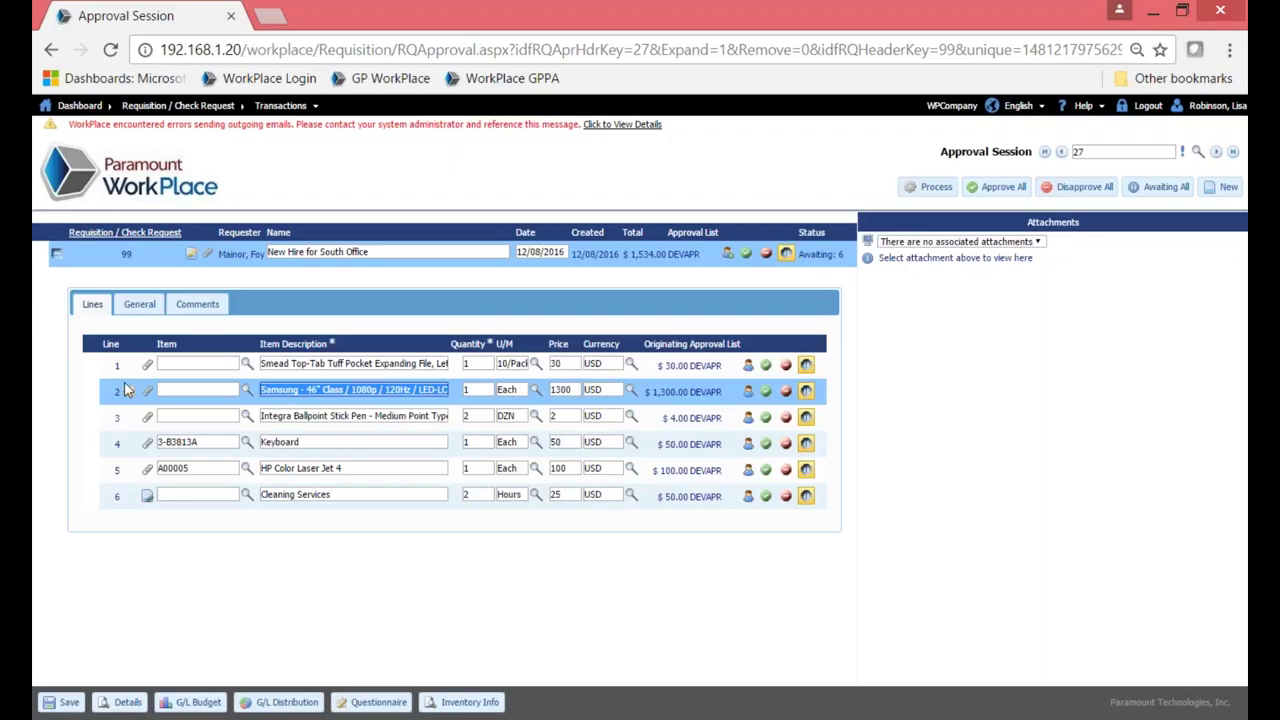
left_click(199, 313)
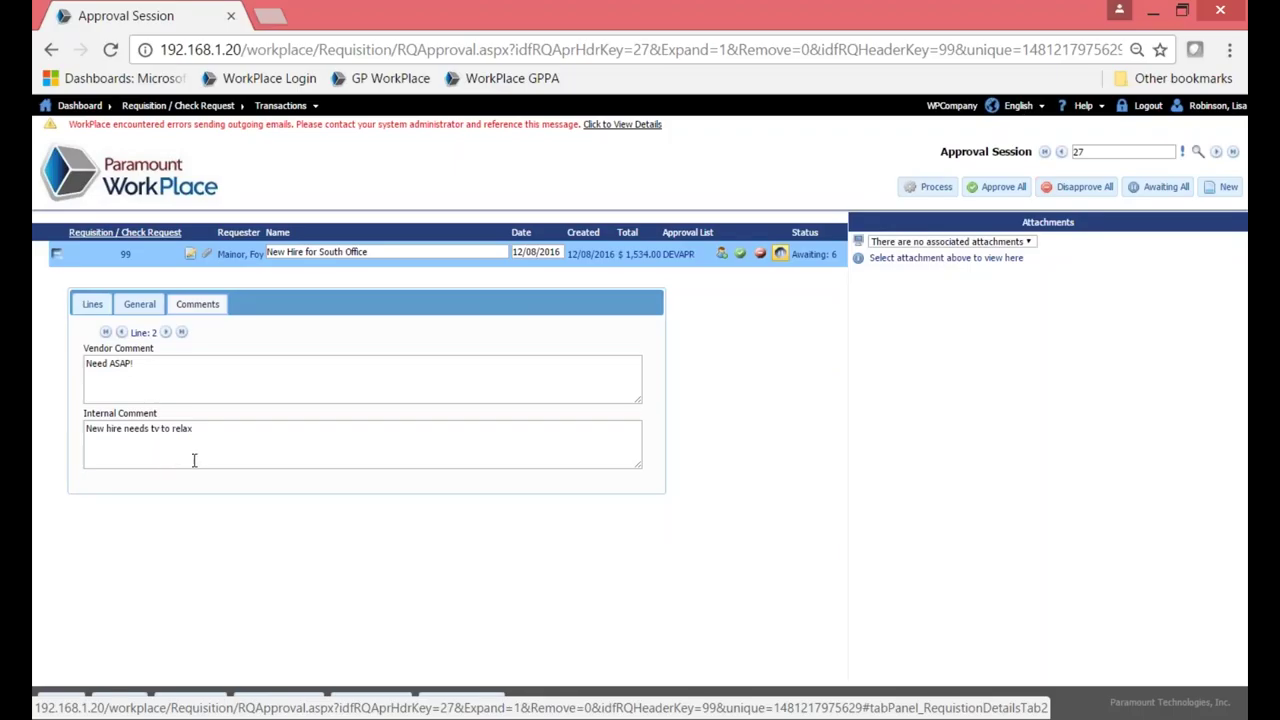
left_click(92, 306)
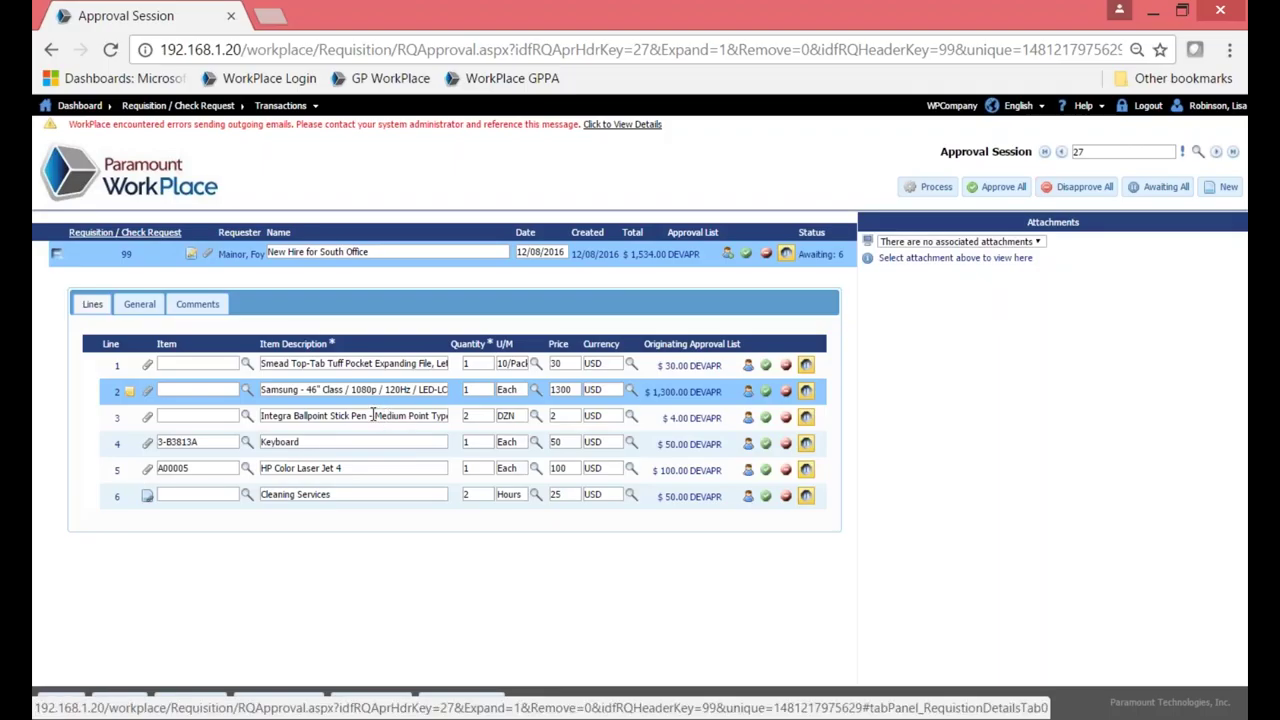
View line 3's general details and step through lines 4 and 5 to line 6.
left_click(135, 423)
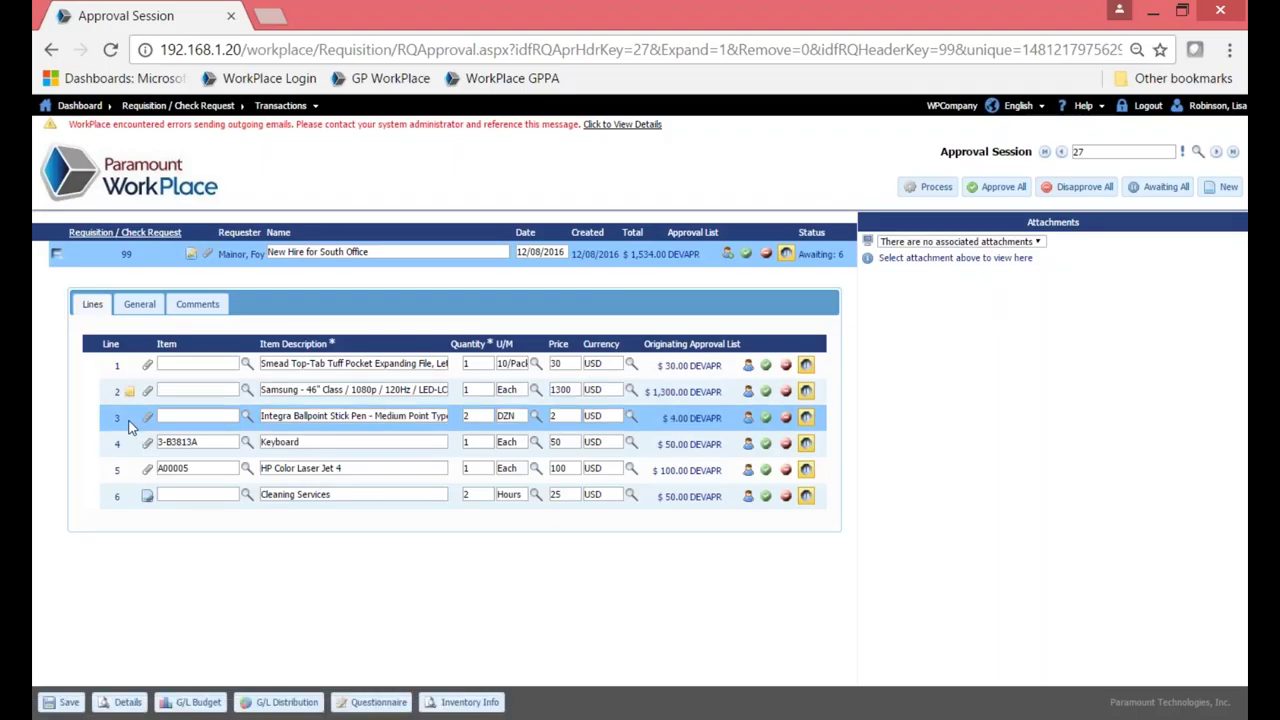
left_click(139, 305)
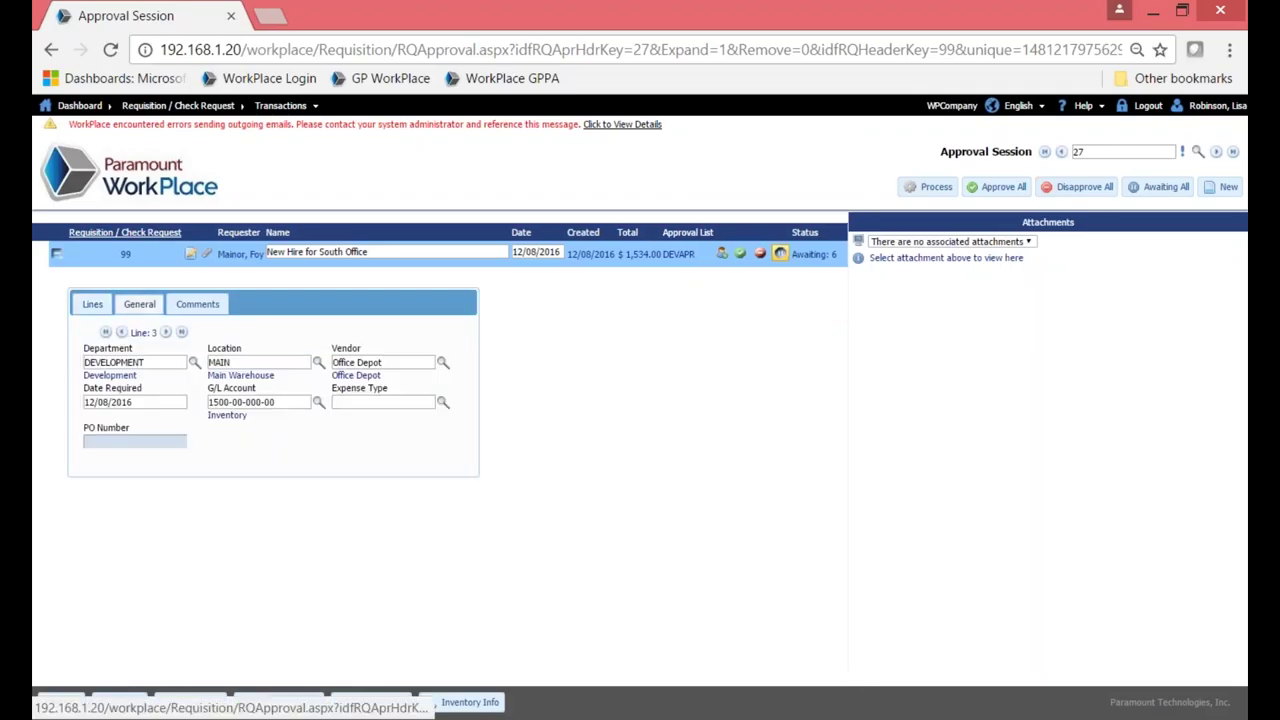
left_click(166, 332)
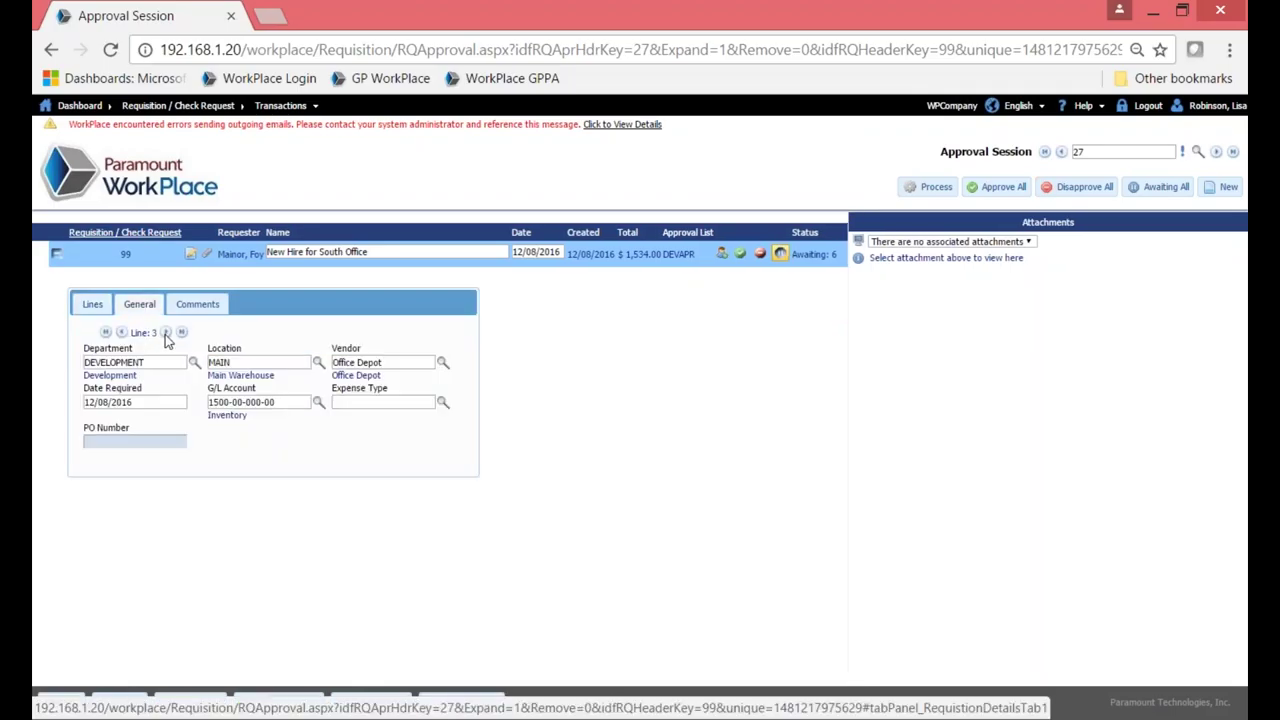
left_click(166, 332)
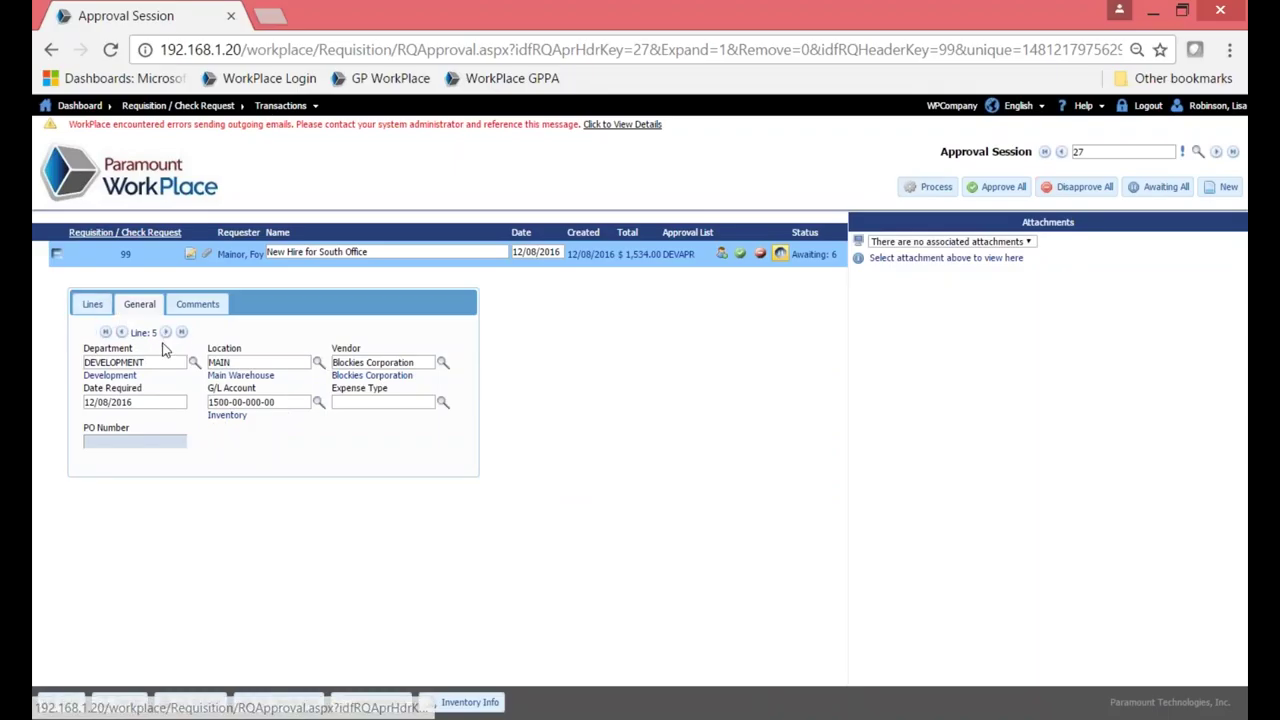
left_click(166, 332)
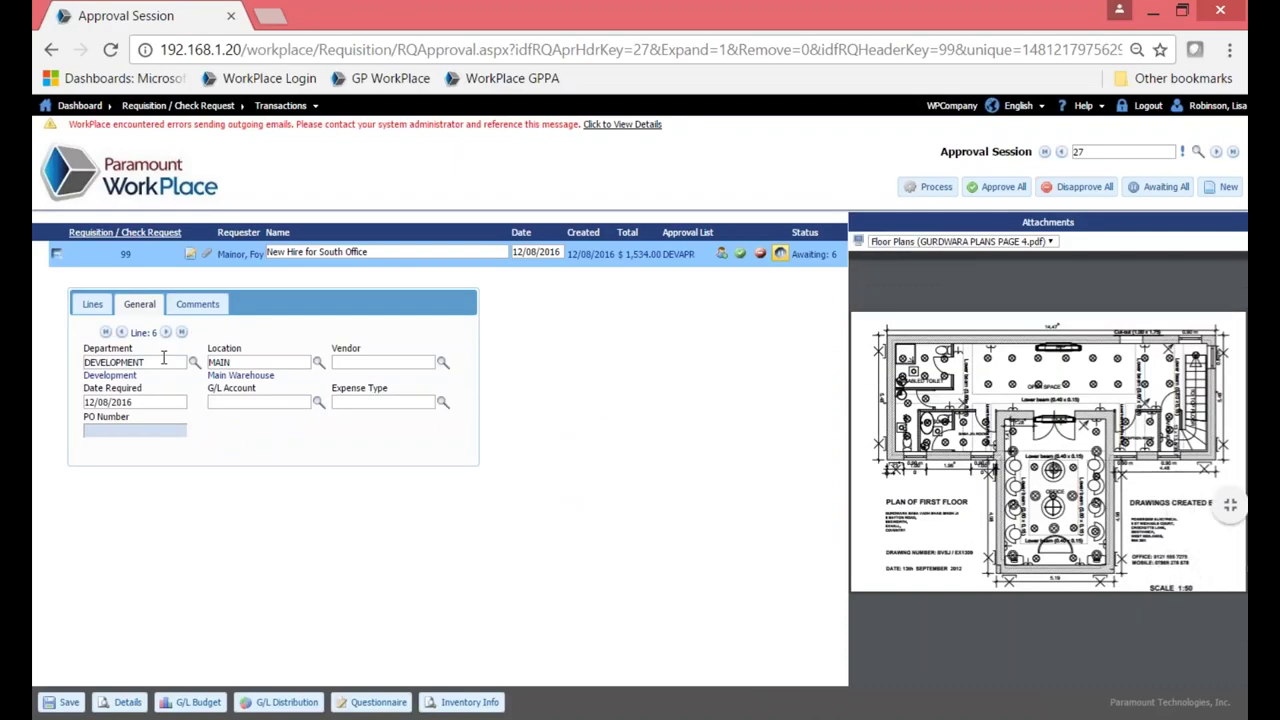
Dismiss the floor-plan menu and reopen line 6's general details from the lines list.
right_click(948, 392)
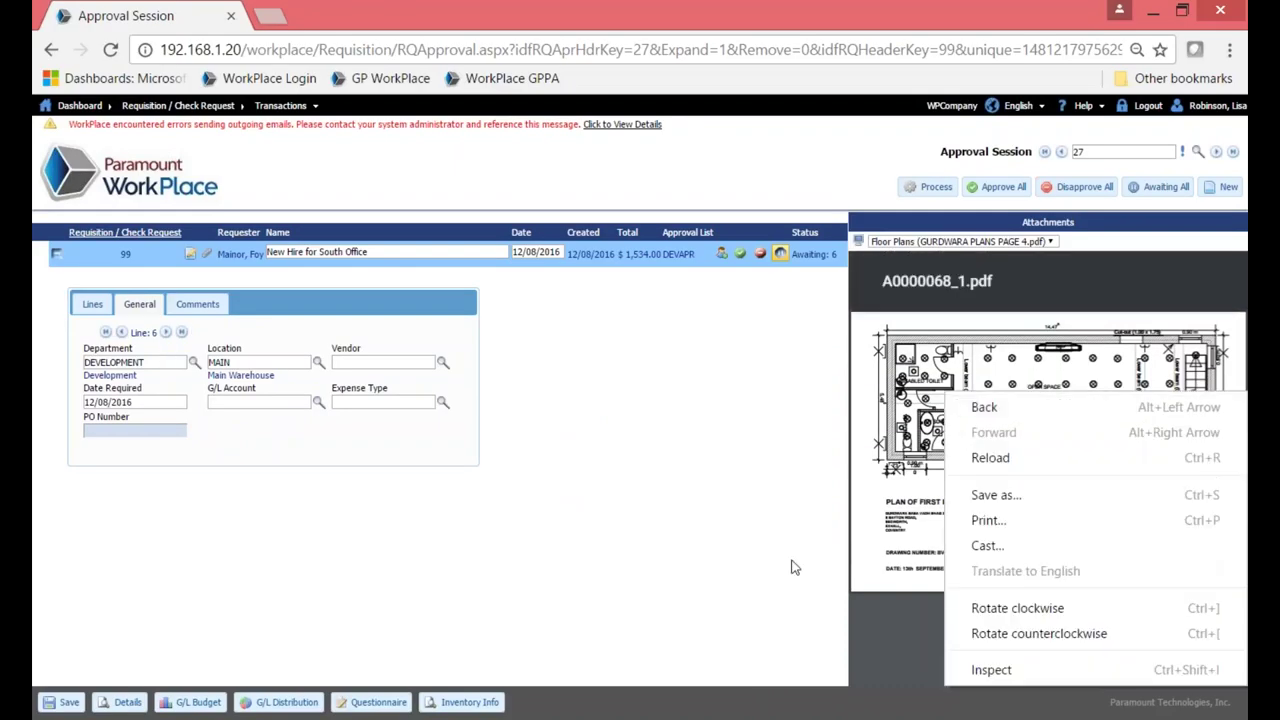
left_click(790, 567)
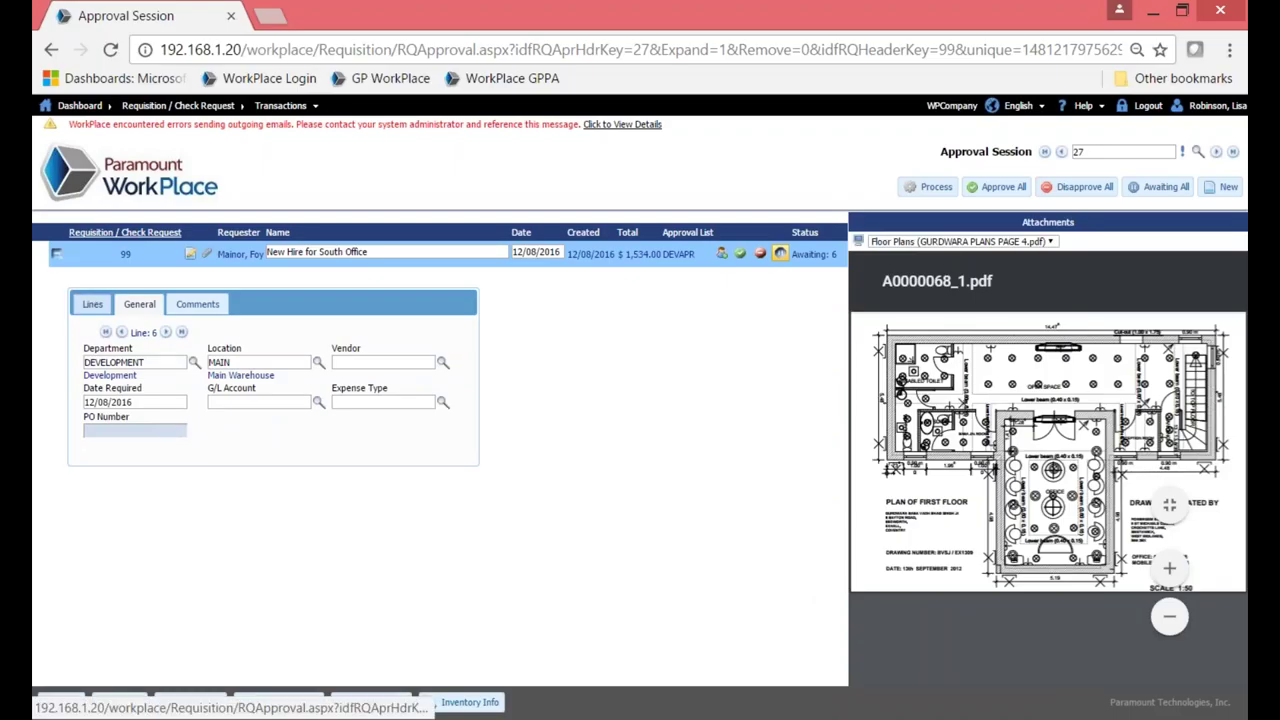
left_click(92, 304)
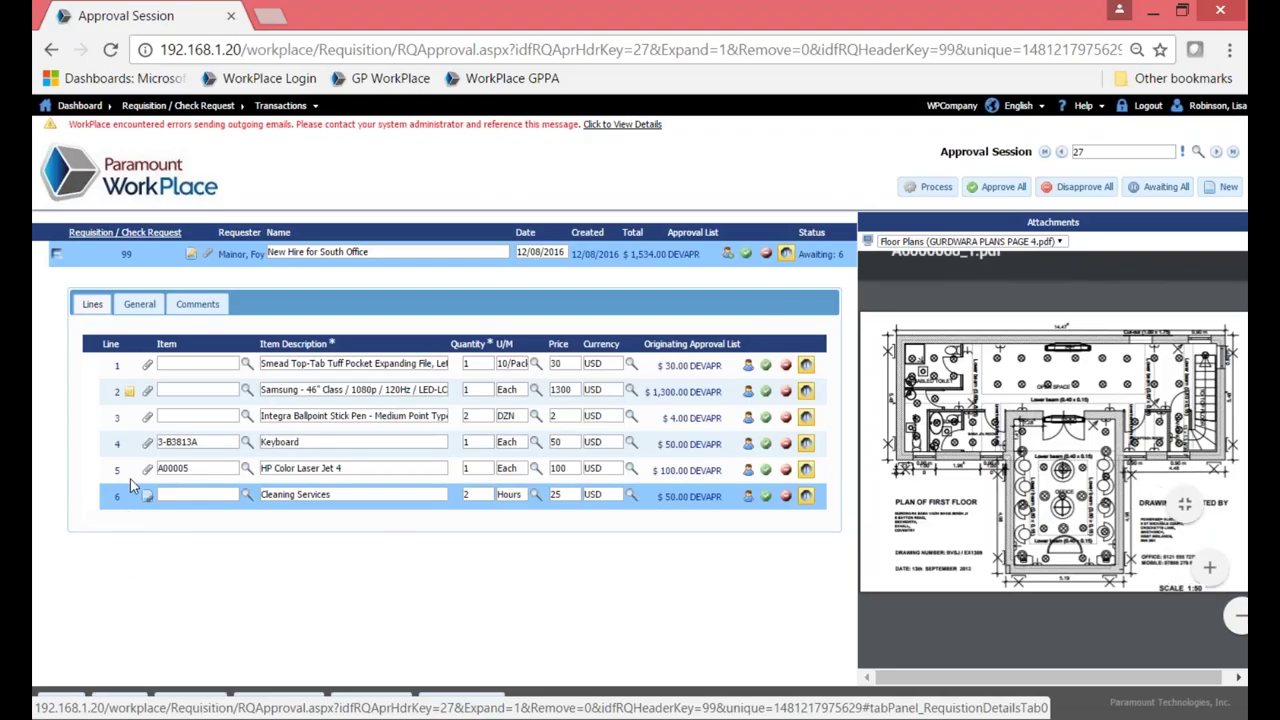
left_click(139, 304)
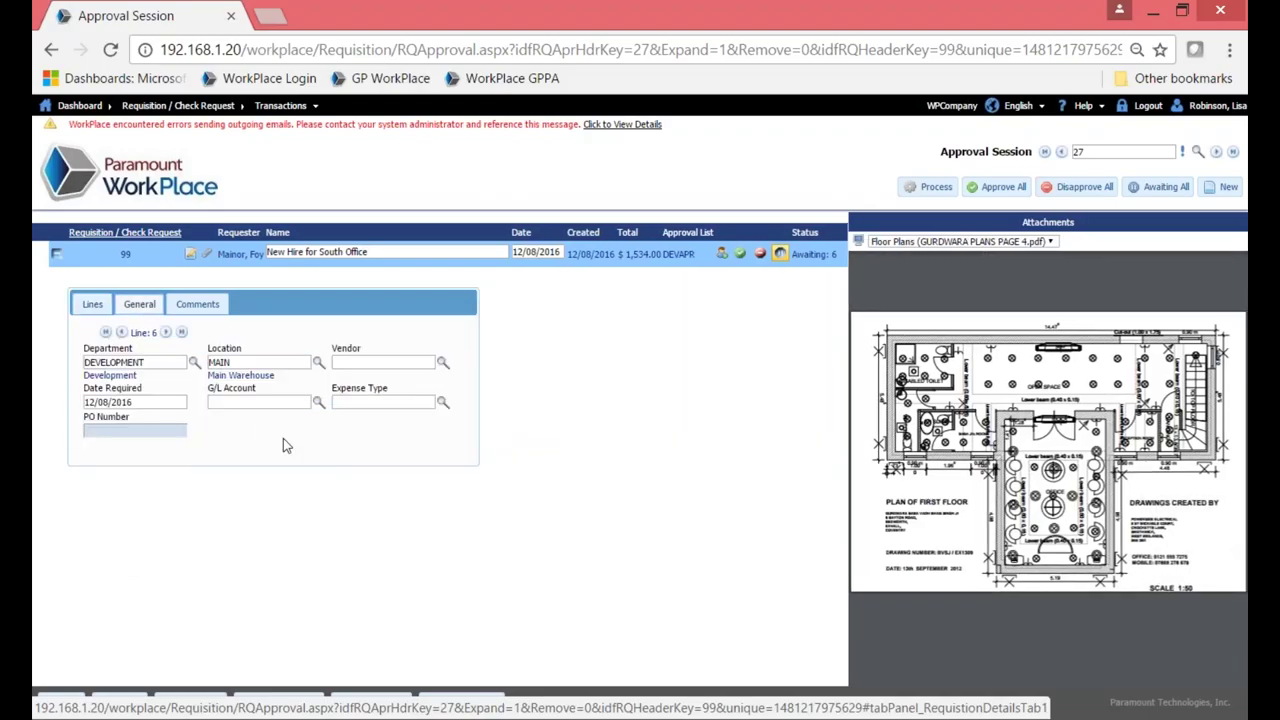
left_click(442, 366)
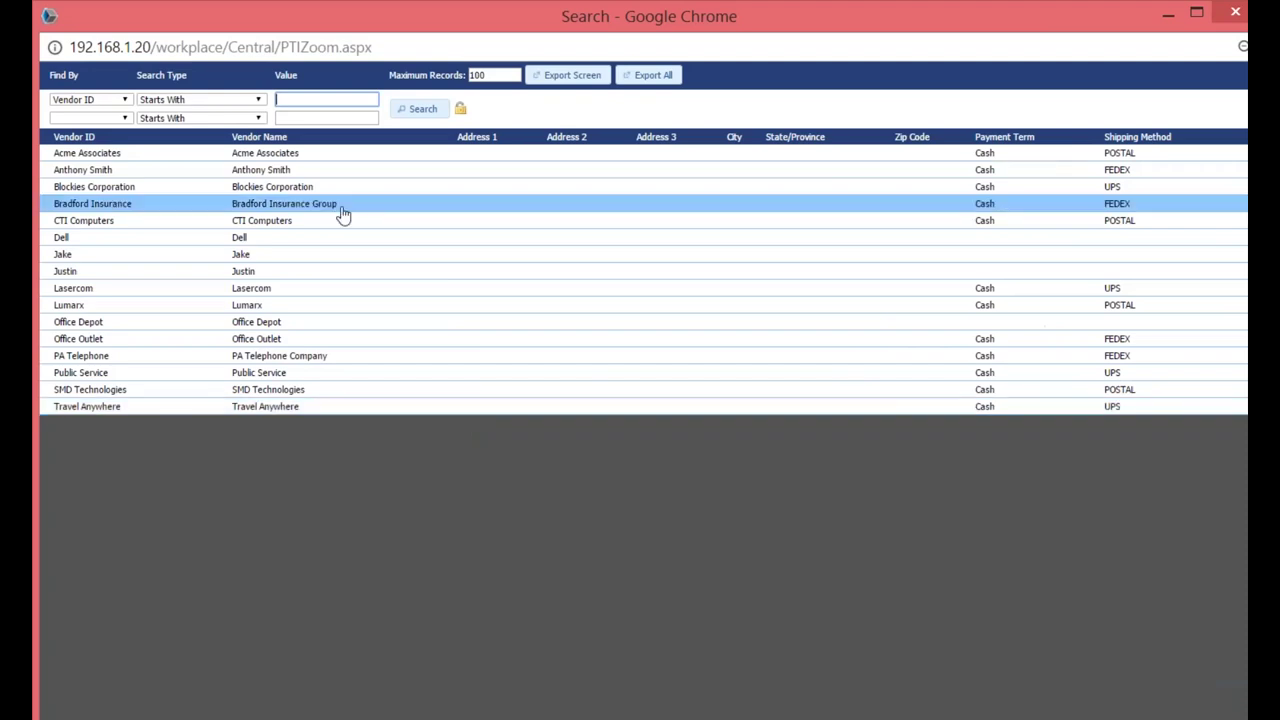
left_click(343, 212)
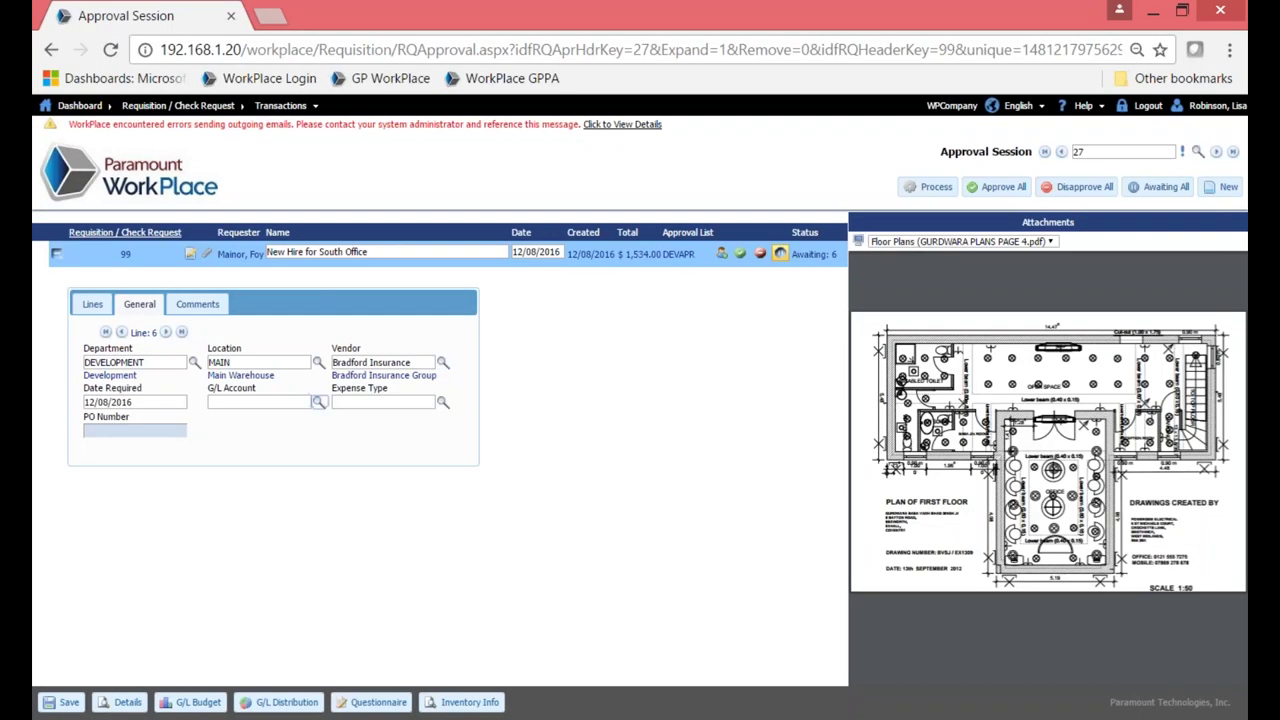
left_click(318, 406)
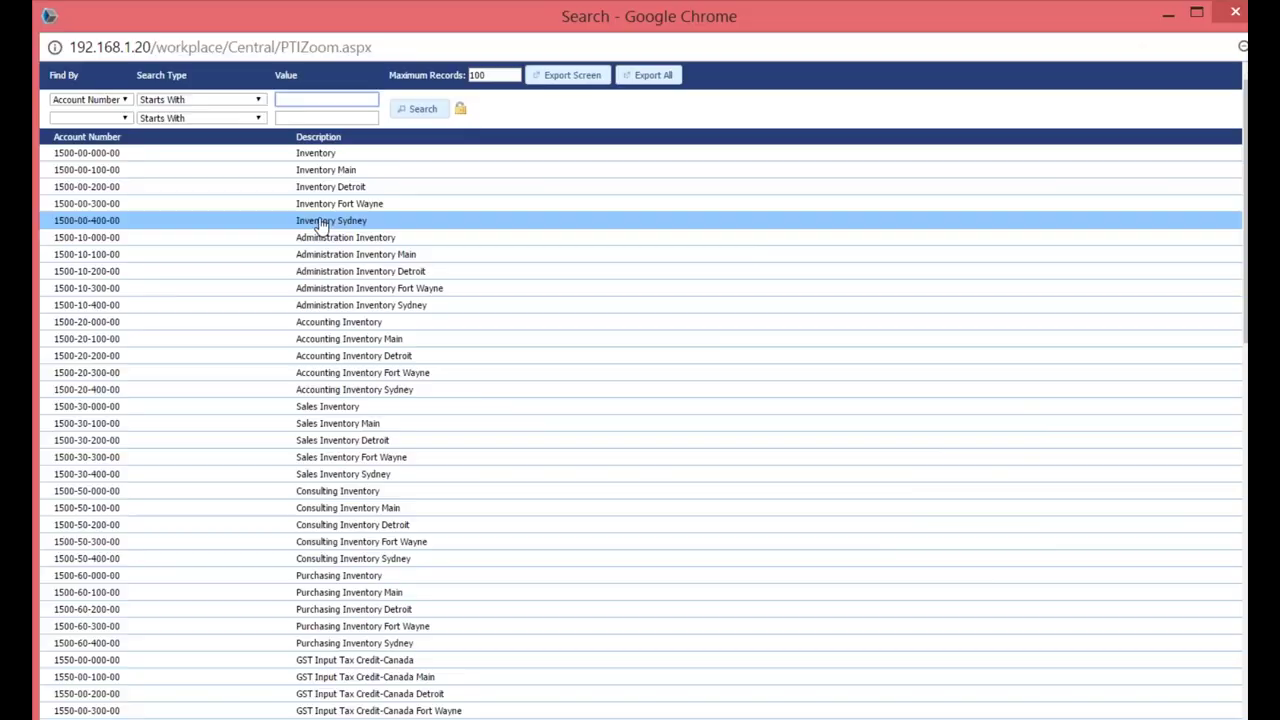
left_click(345, 233)
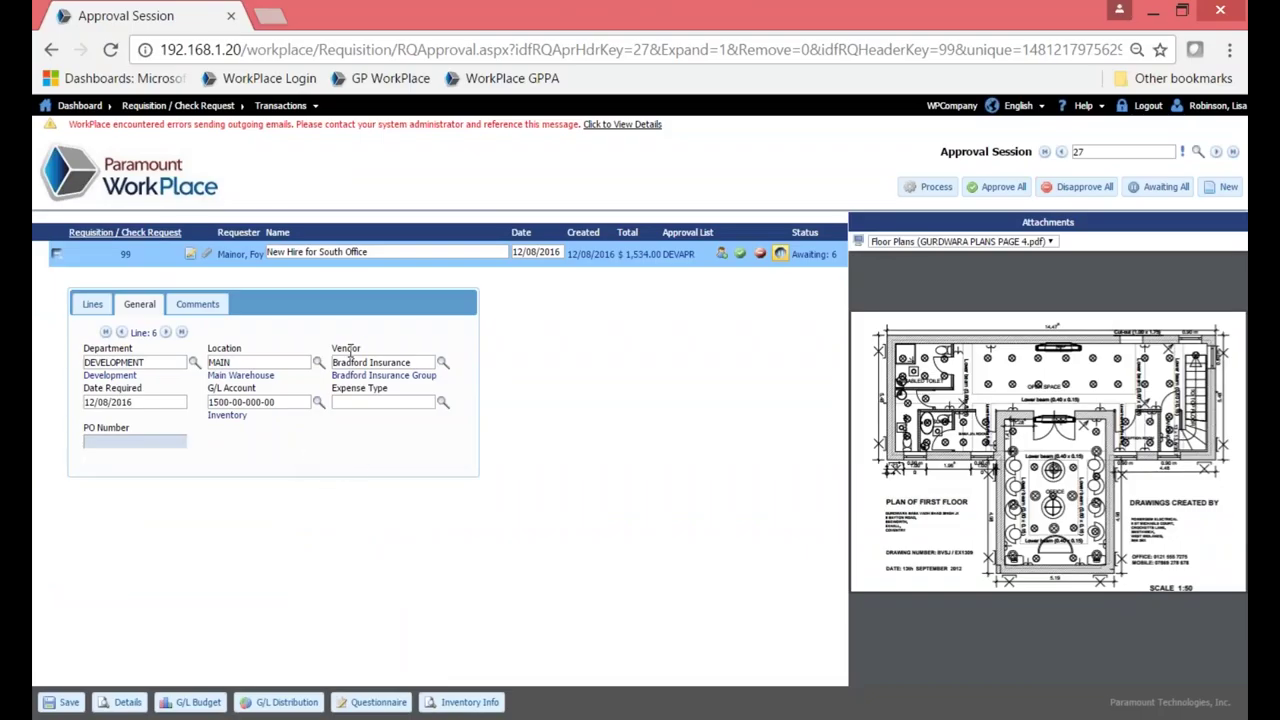
left_click(92, 304)
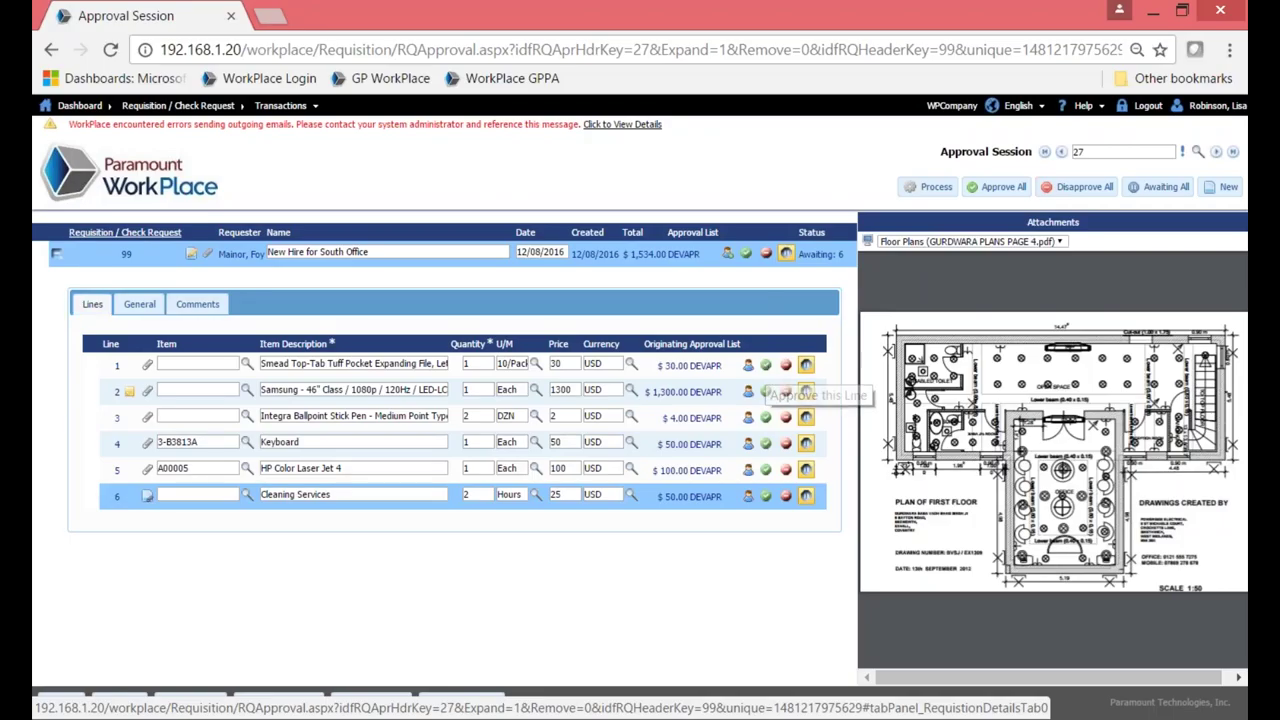
Approve line 1, disapprove line 2, and start a note to line 2's creator.
left_click(765, 365)
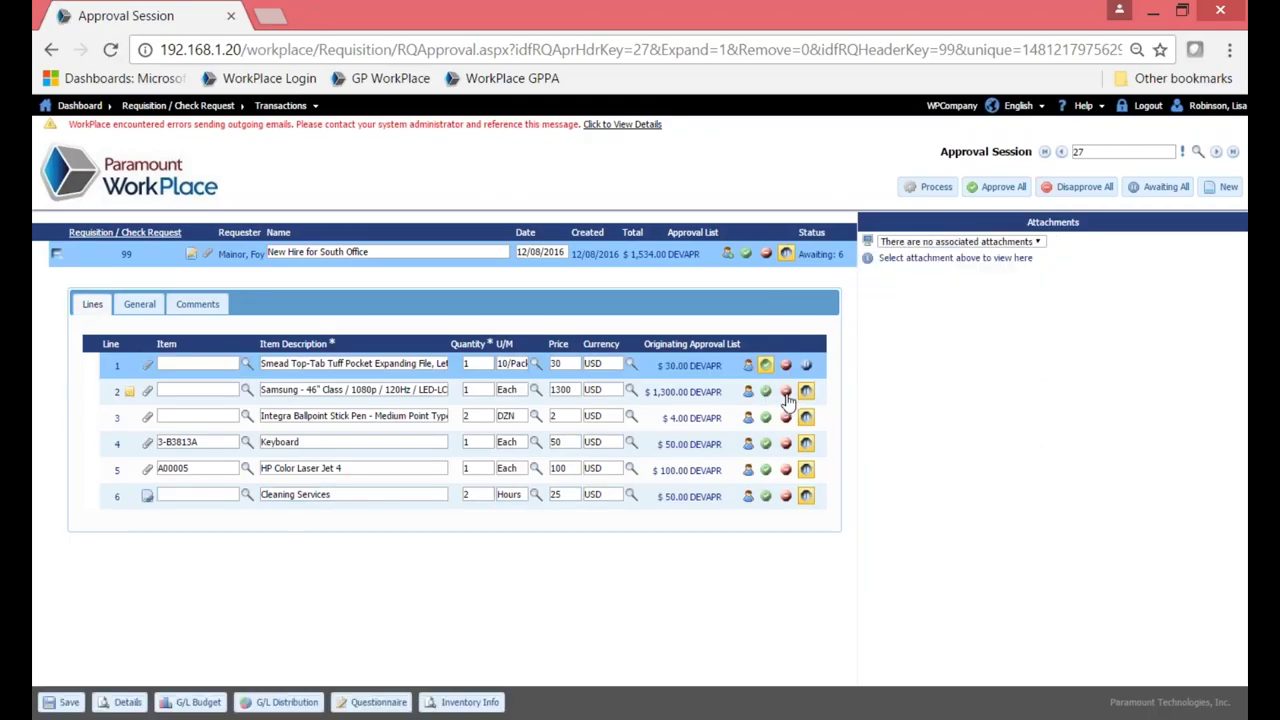
left_click(786, 392)
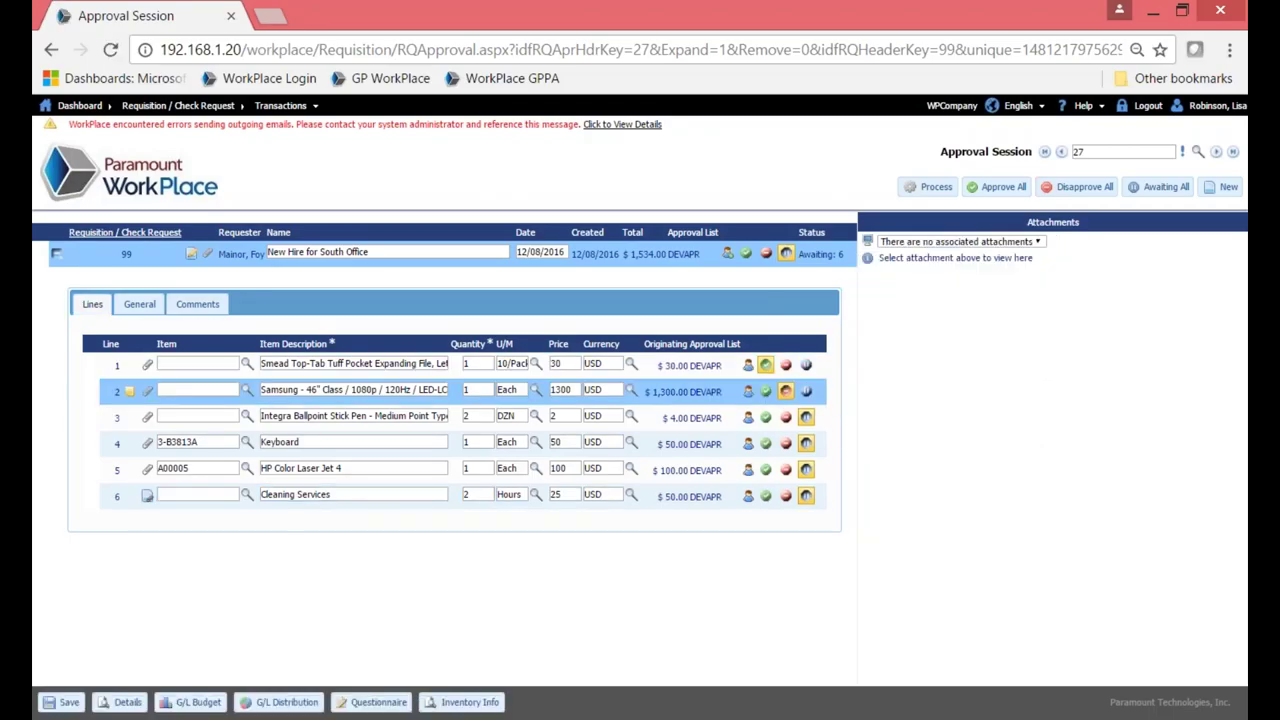
left_click(748, 392)
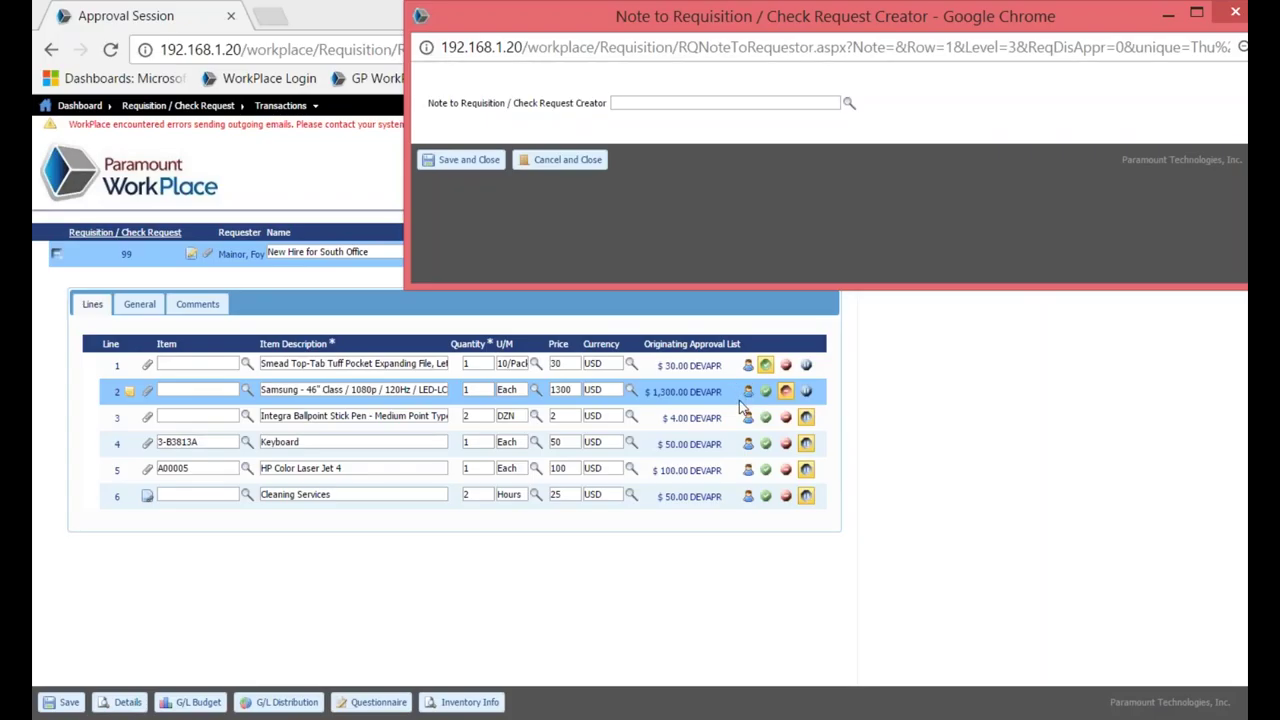
Save a 'find cheaper' note for line 2's creator and approve line 3.
left_click_drag(966, 20, 765, 92)
left_click(531, 171)
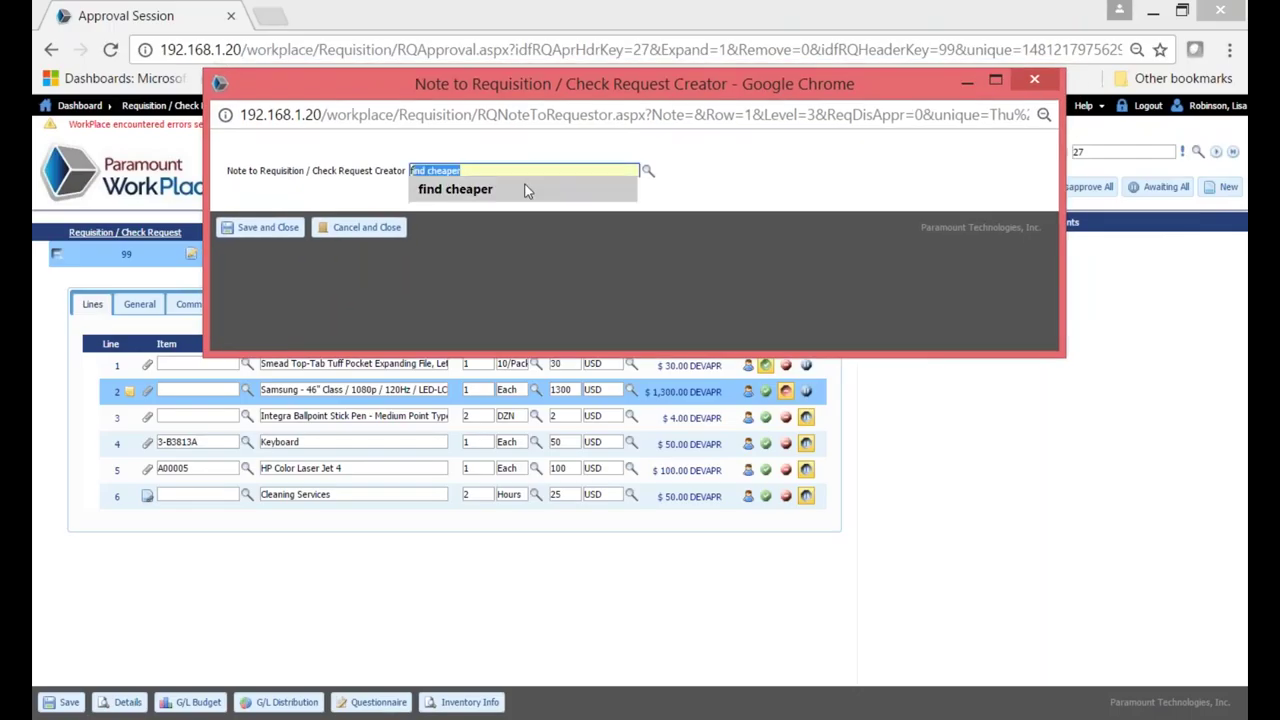
left_click(527, 190)
left_click(263, 230)
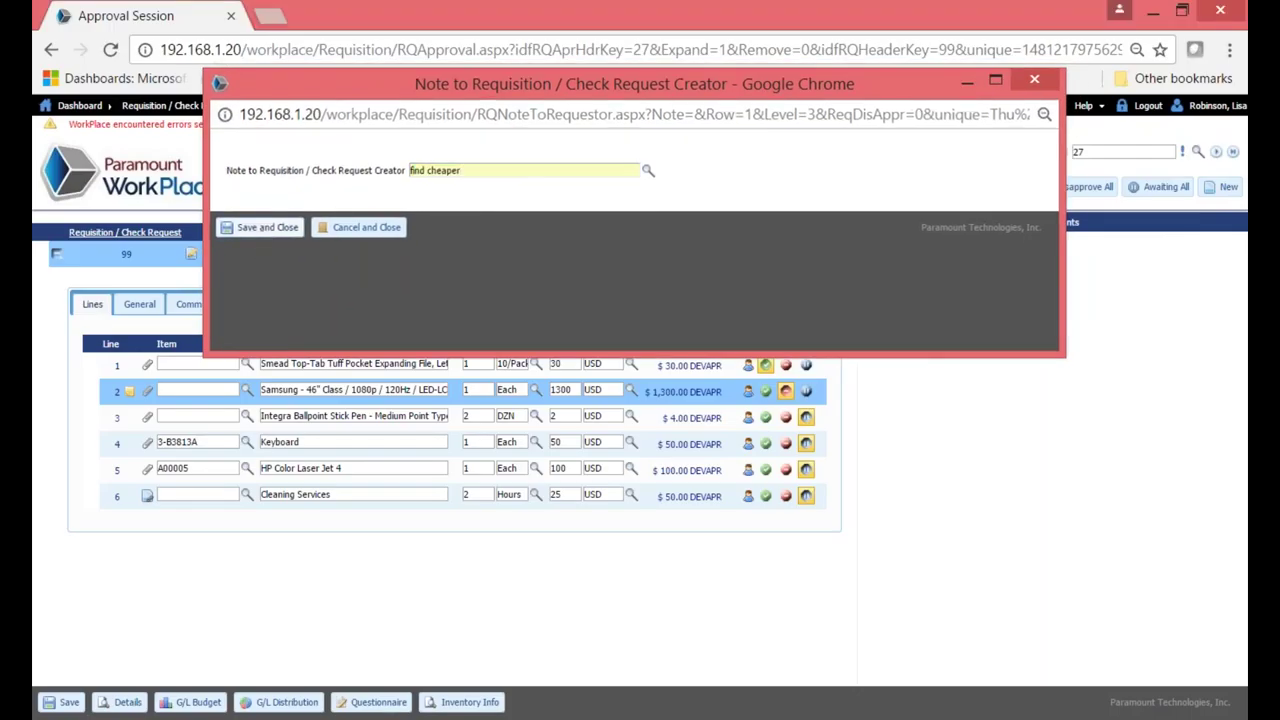
left_click(766, 417)
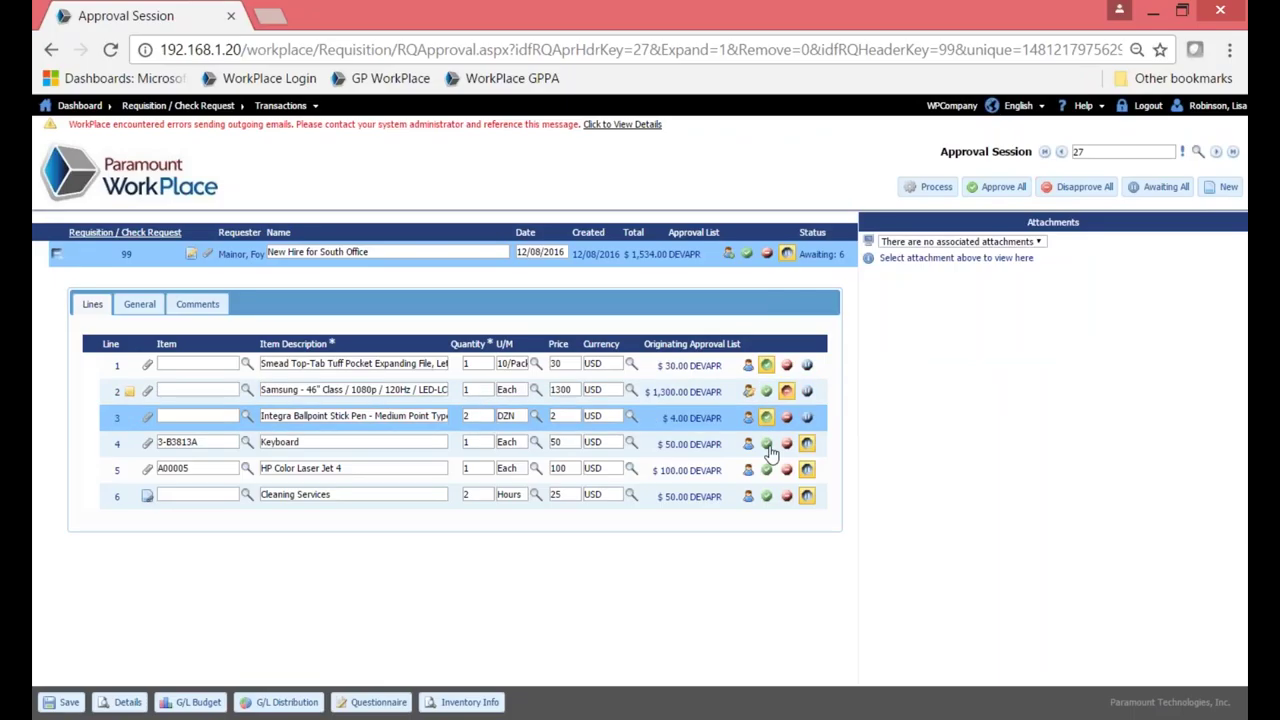
Approve lines 4, 5 and 6 and process the approval session.
left_click(768, 446)
left_click(766, 469)
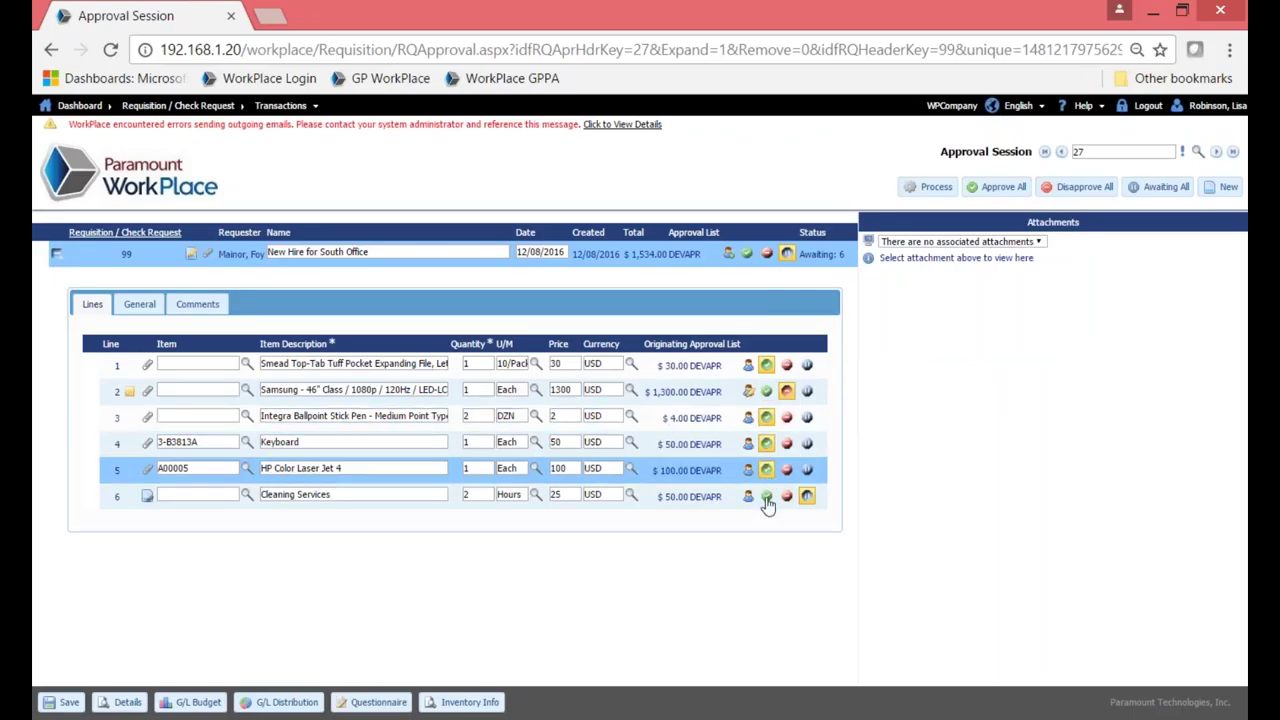
left_click(766, 497)
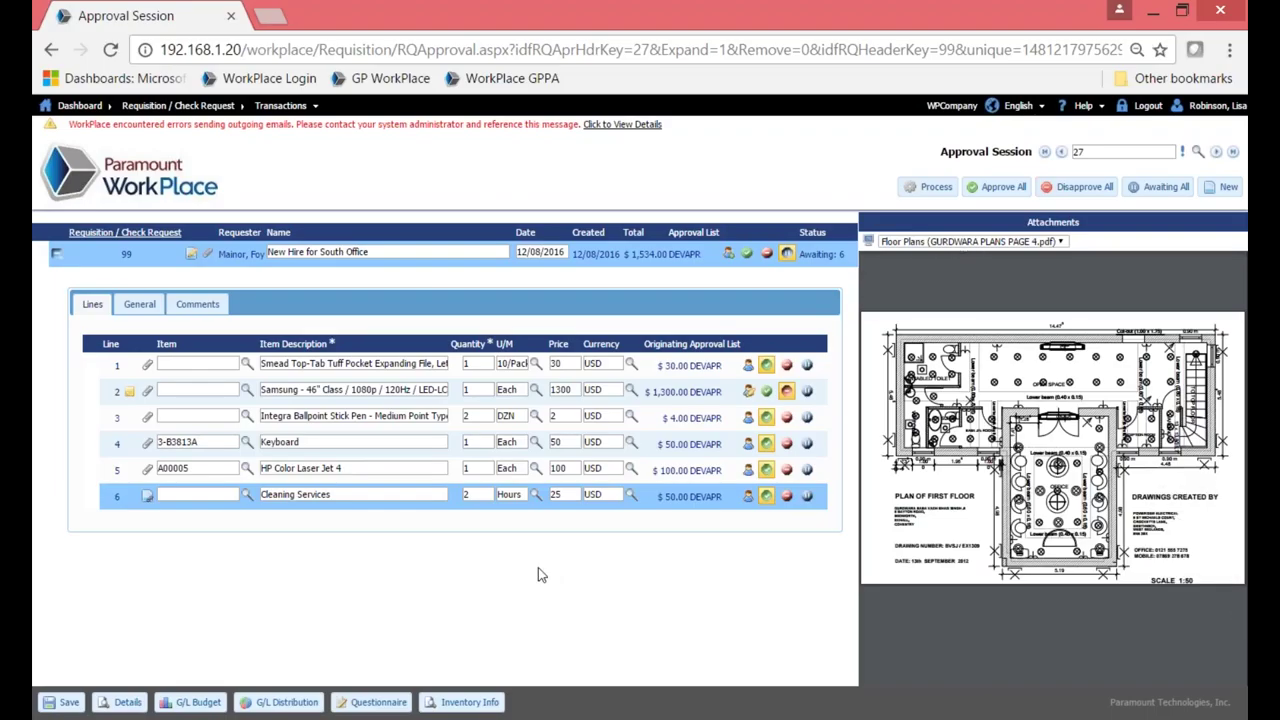
left_click(930, 186)
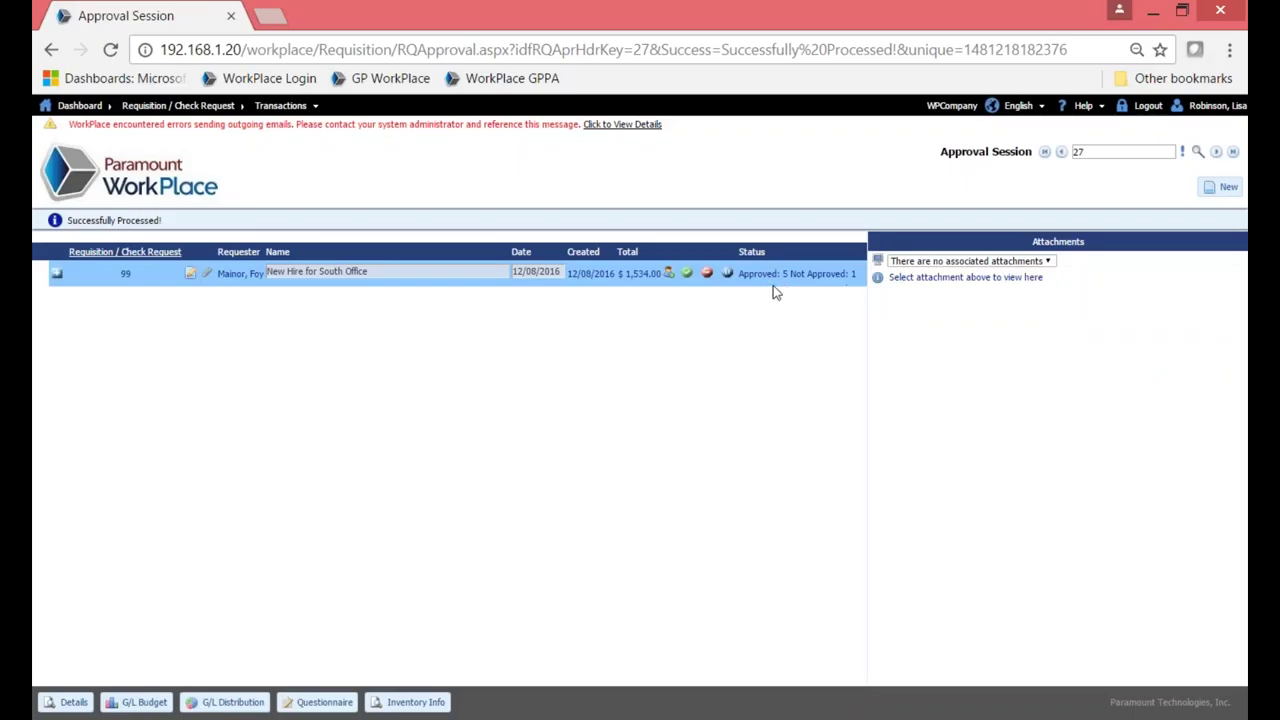
Go back to the Dashboard and open User Preferences.
left_click(142, 190)
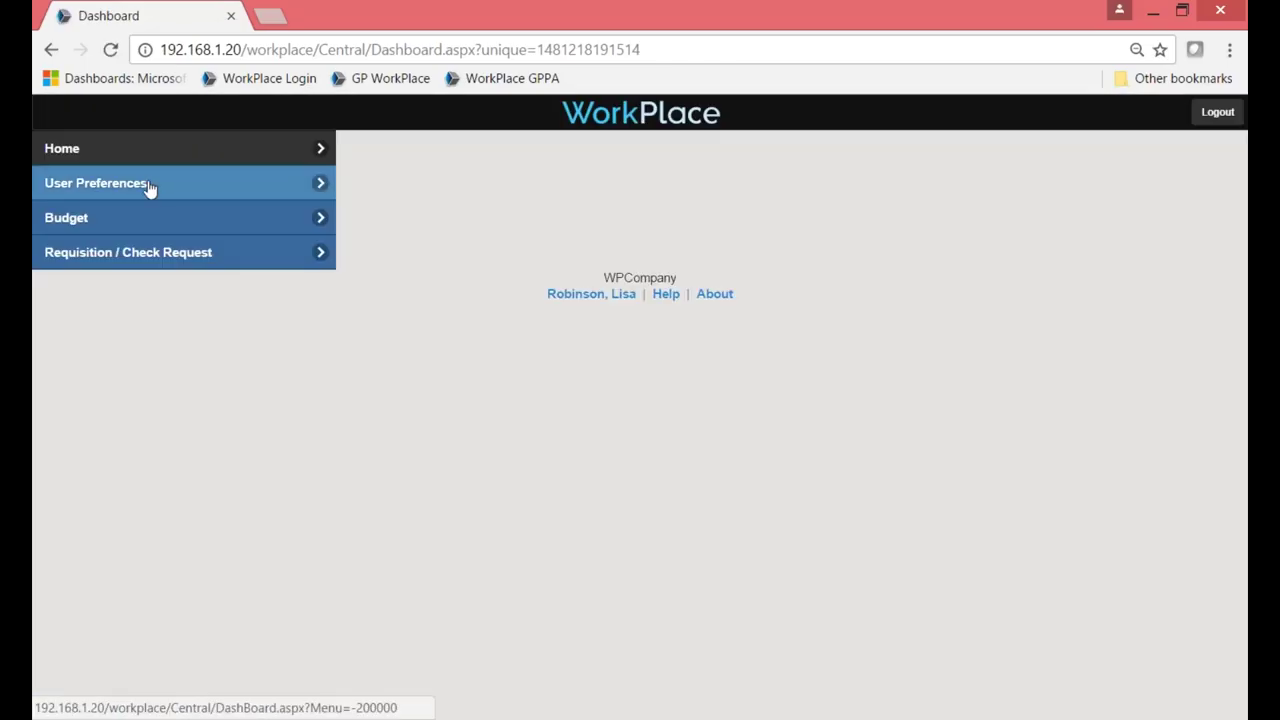
left_click(150, 188)
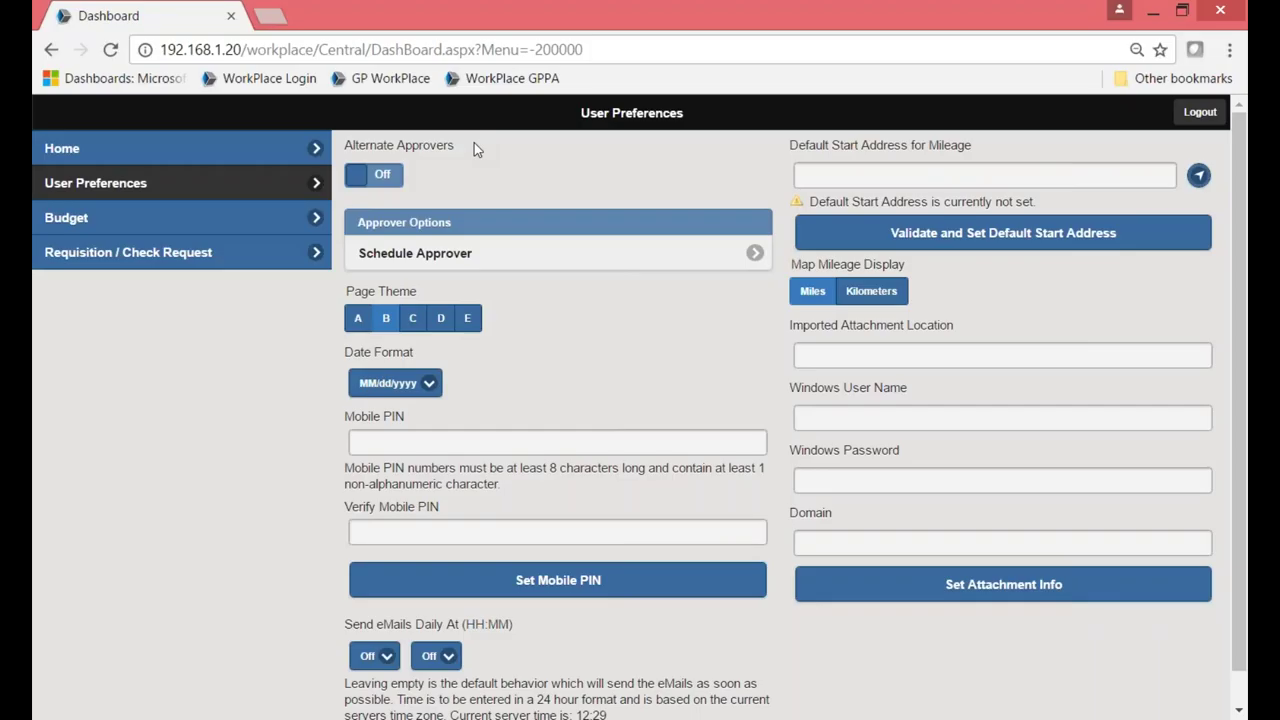
Toggle Alternate Approvers on and back off, then check the 08/01/2016–08/31/2016 approver schedule dates.
left_click(391, 185)
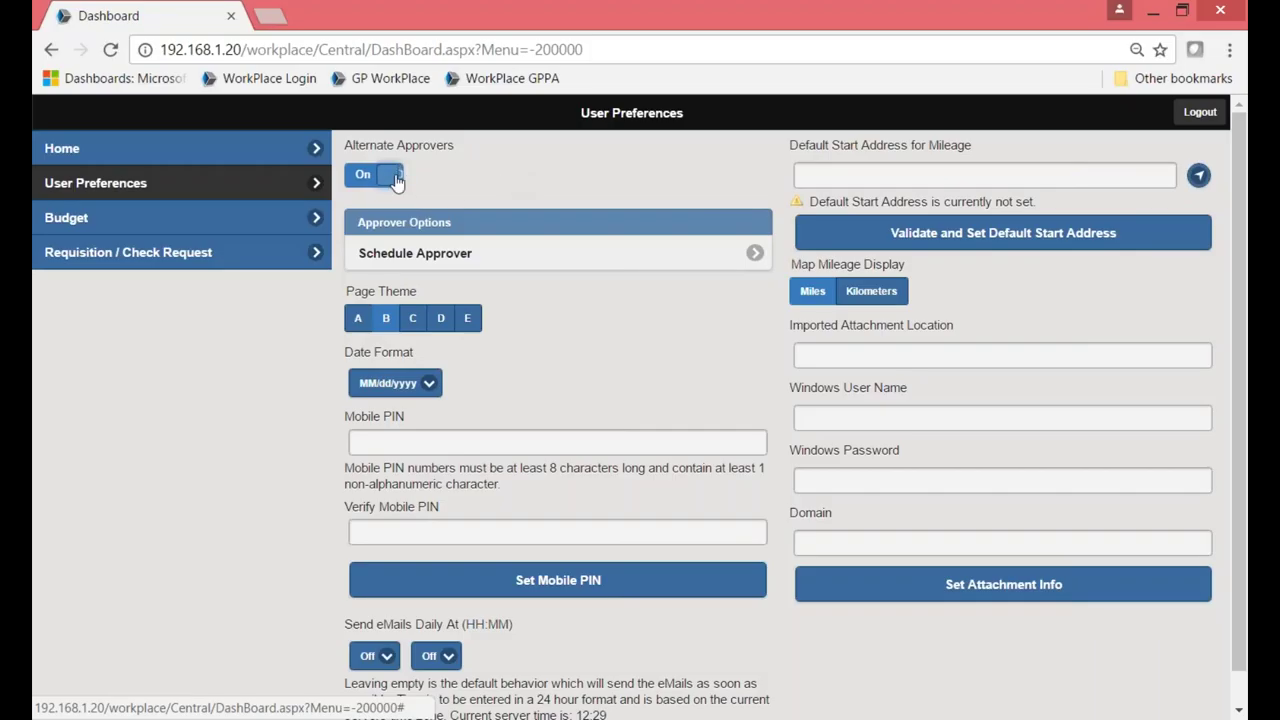
left_click(352, 184)
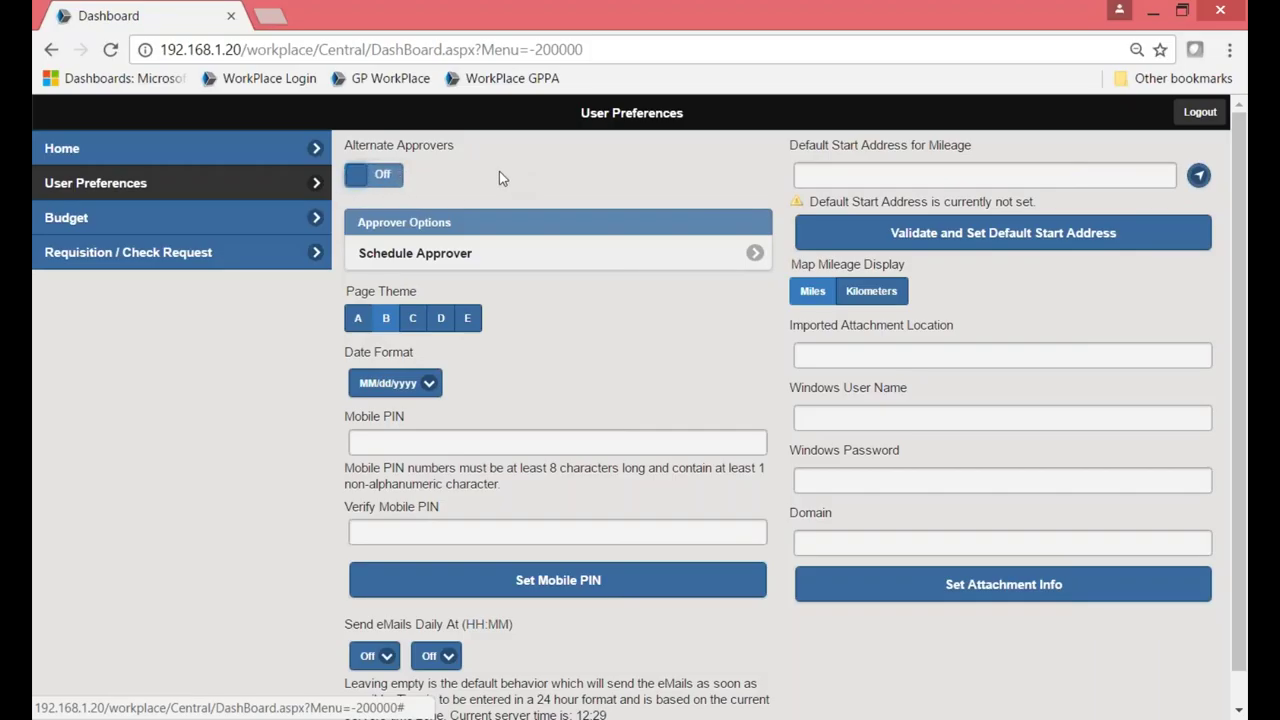
left_click(517, 260)
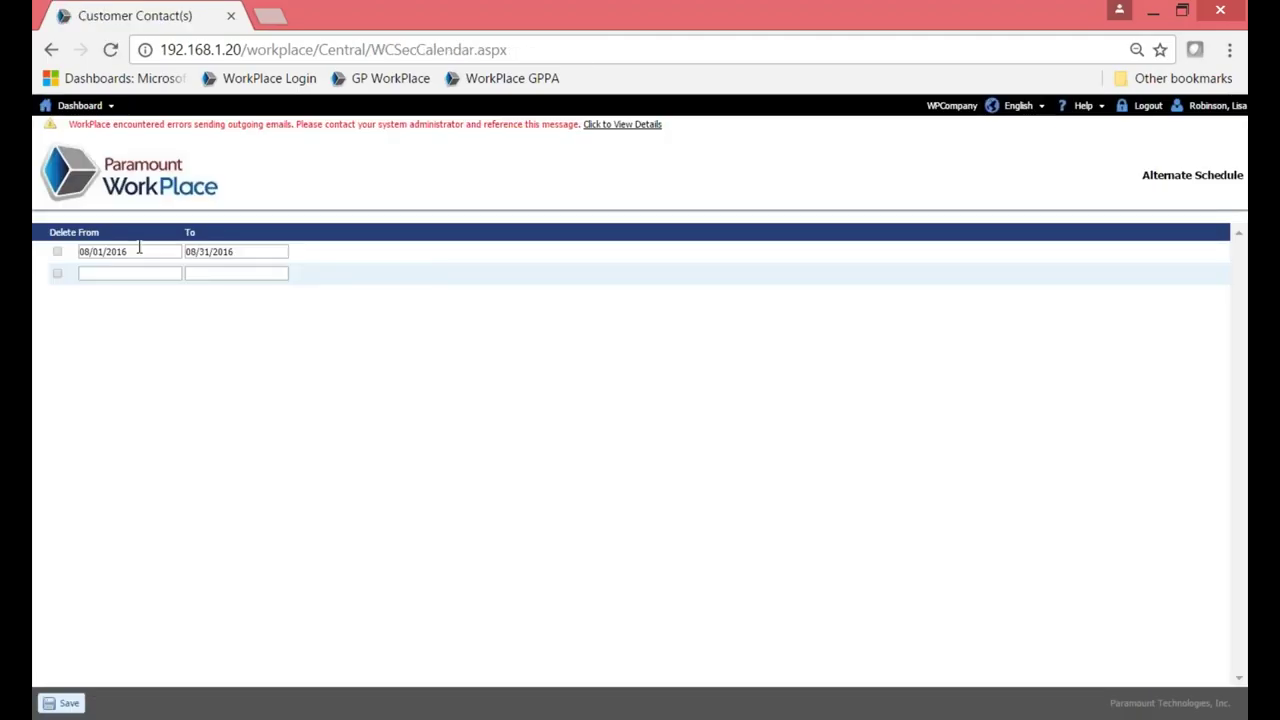
left_click(139, 251)
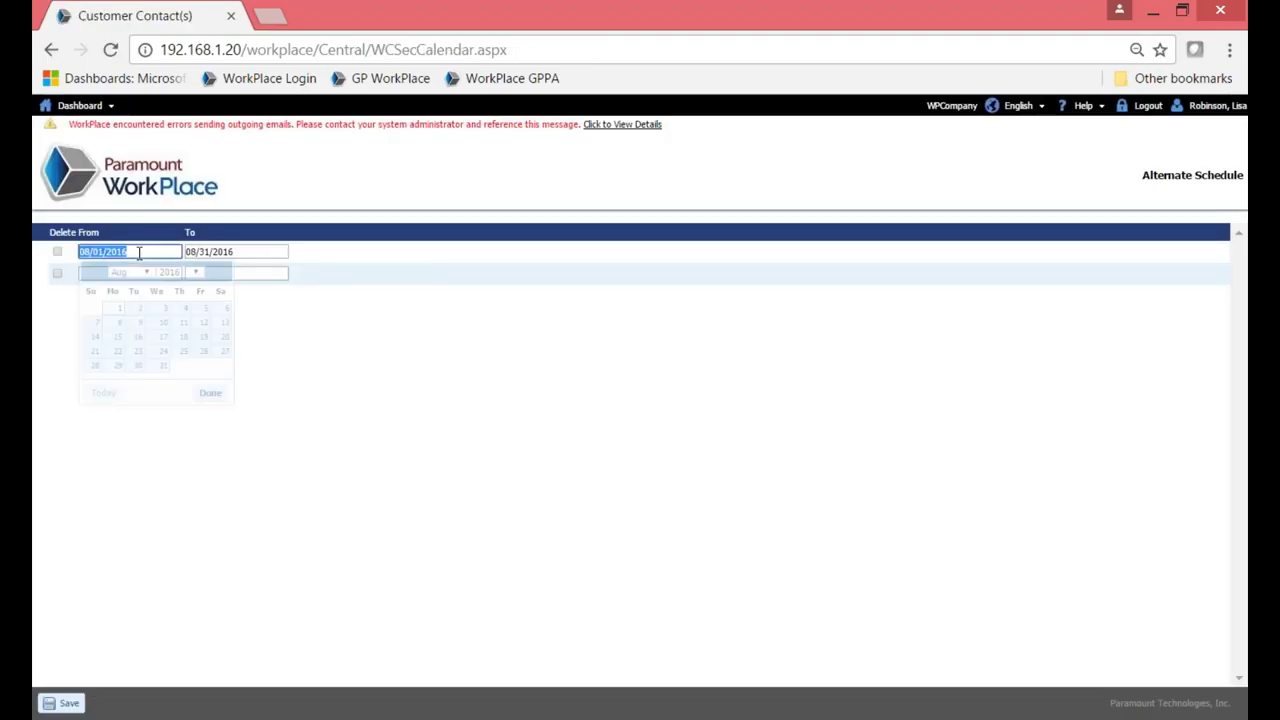
left_click(250, 253)
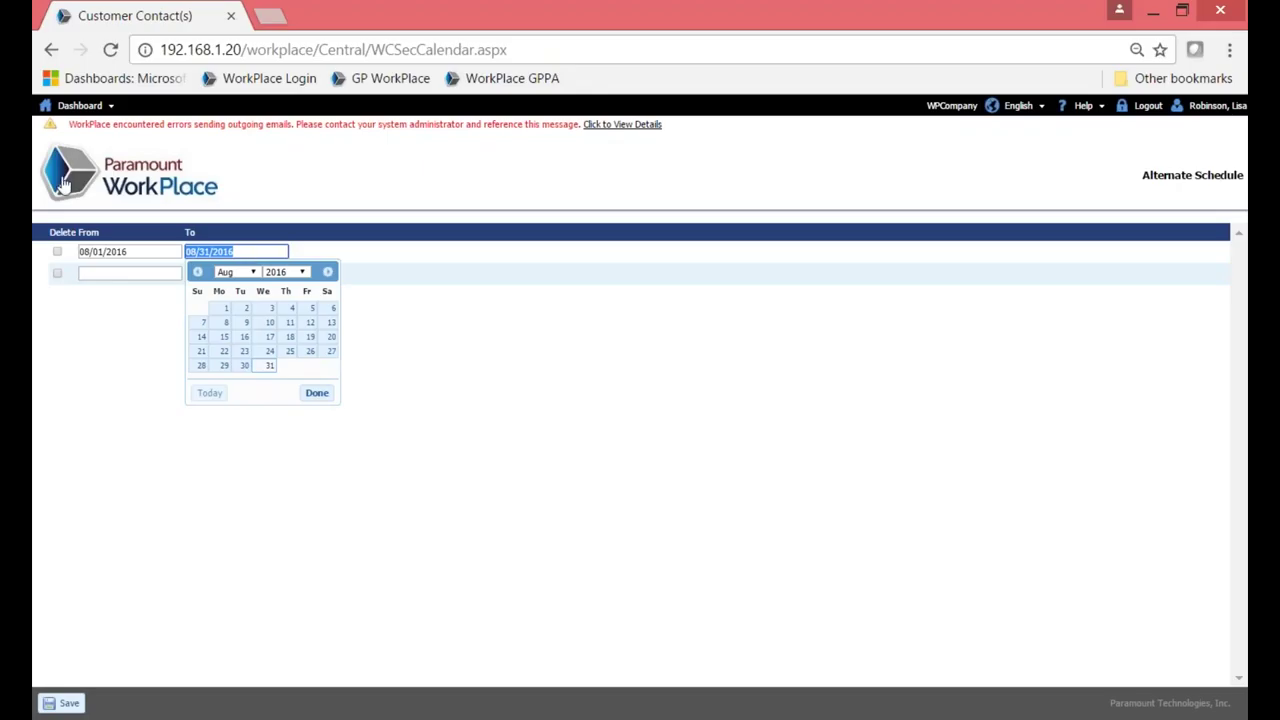
Return through User Preferences to the home view and log out.
left_click(133, 172)
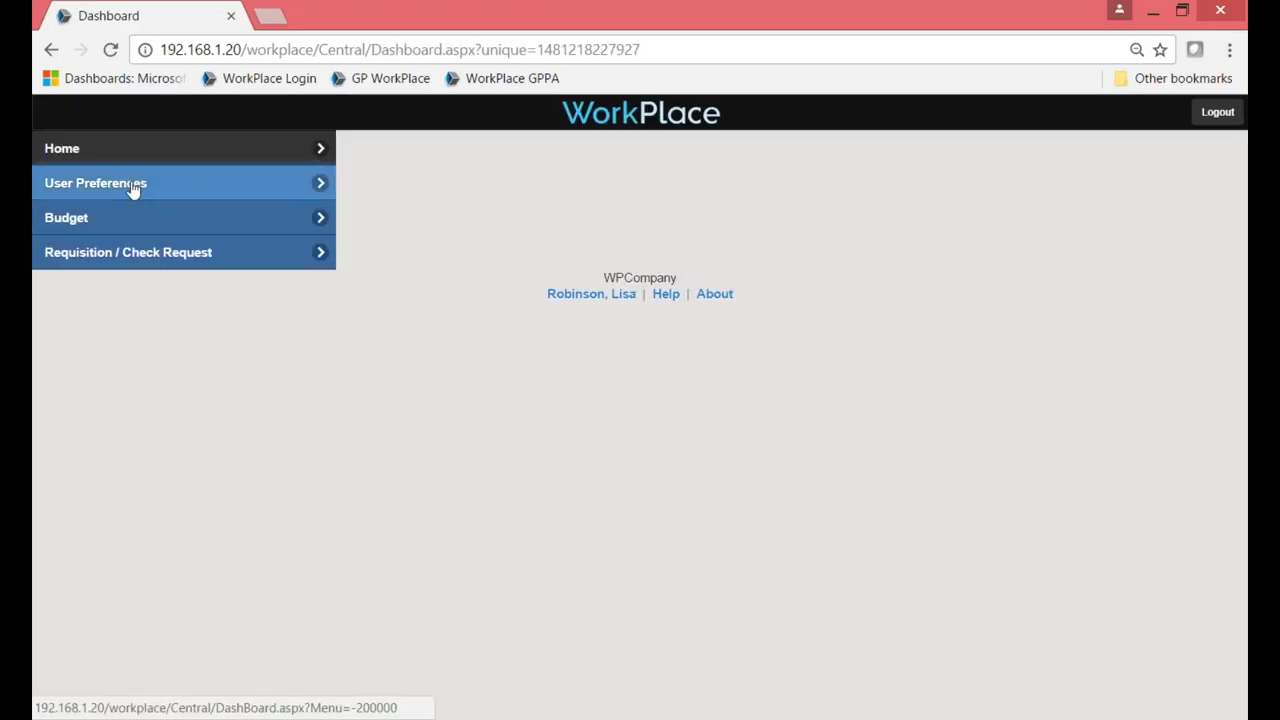
left_click(134, 186)
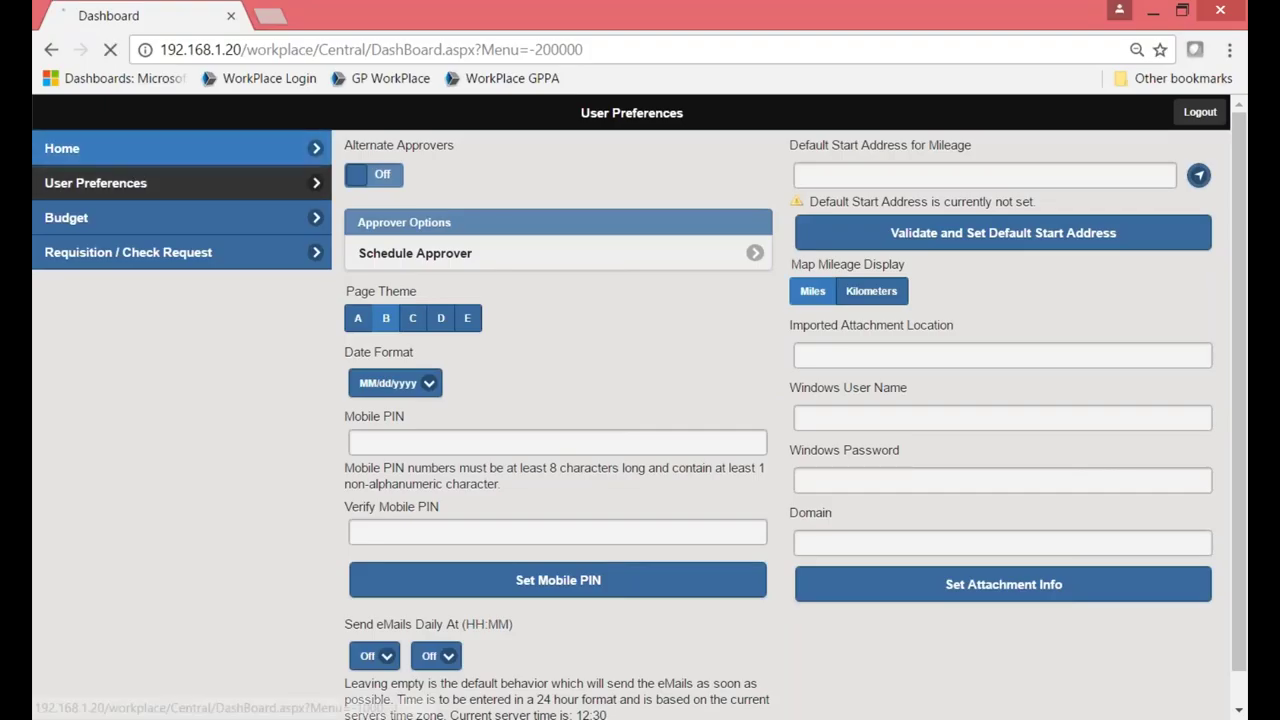
left_click(135, 152)
left_click(1216, 115)
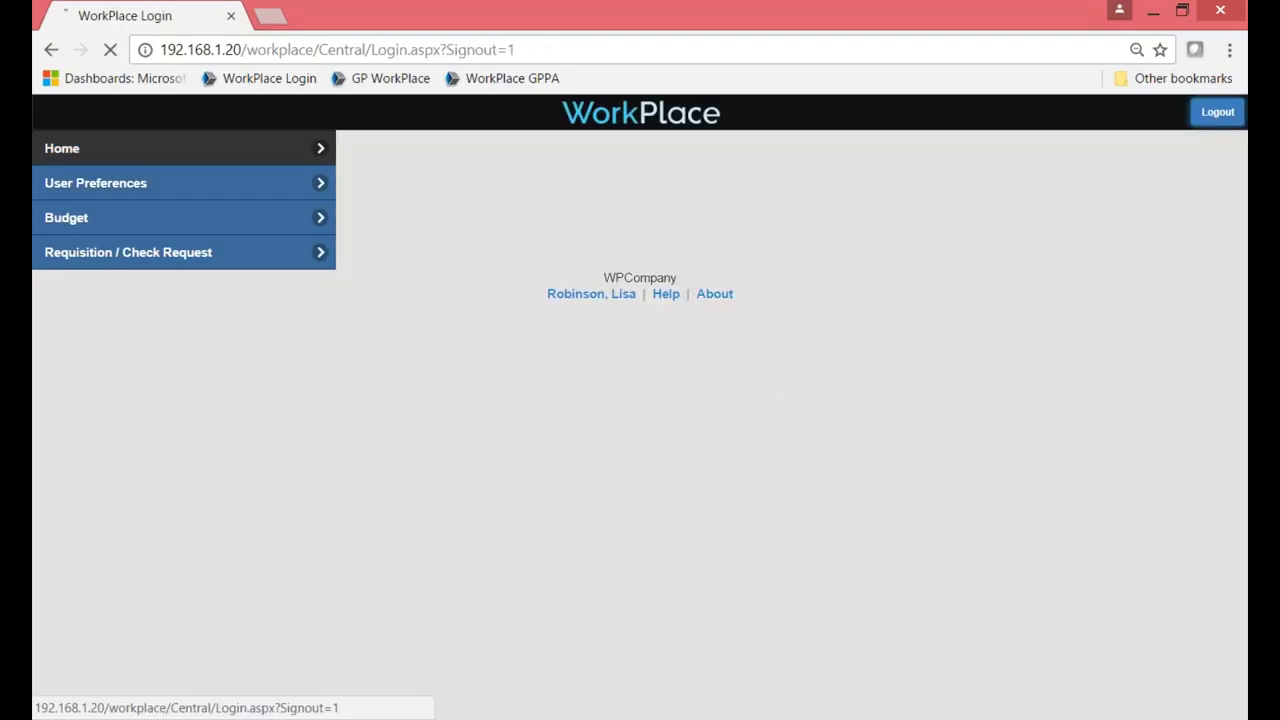
Log in with the requester's user name and password to see requisition 99's results.
left_click(488, 287)
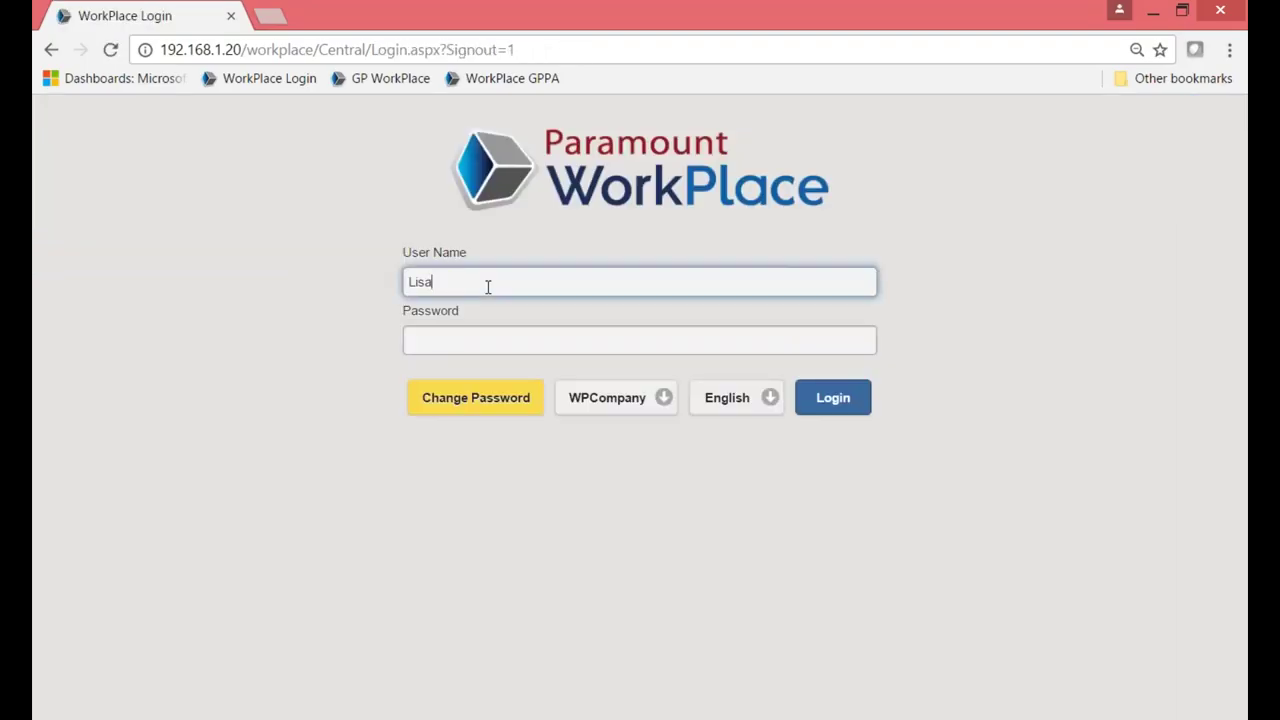
key("BackSpace")
key("BackSpace")
key("BackSpace")
key("BackSpace")
type("F")
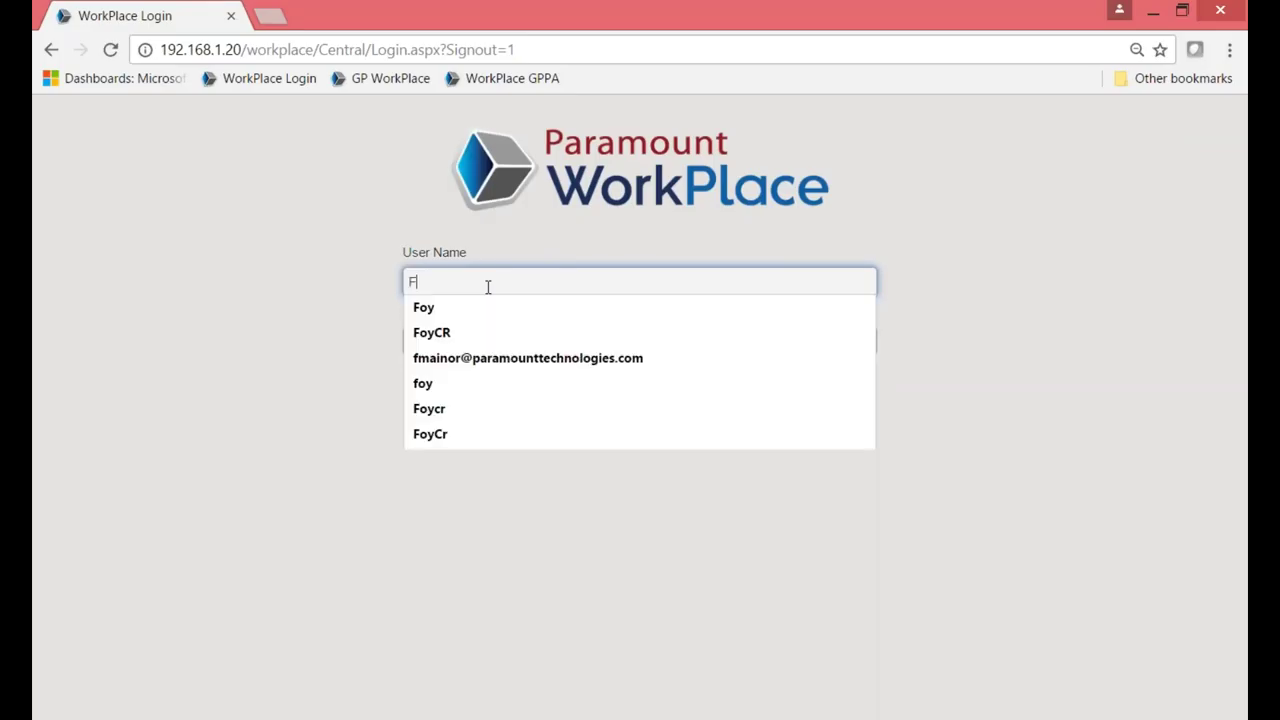
type("oy")
key("Tab")
type("***")
key("Return")
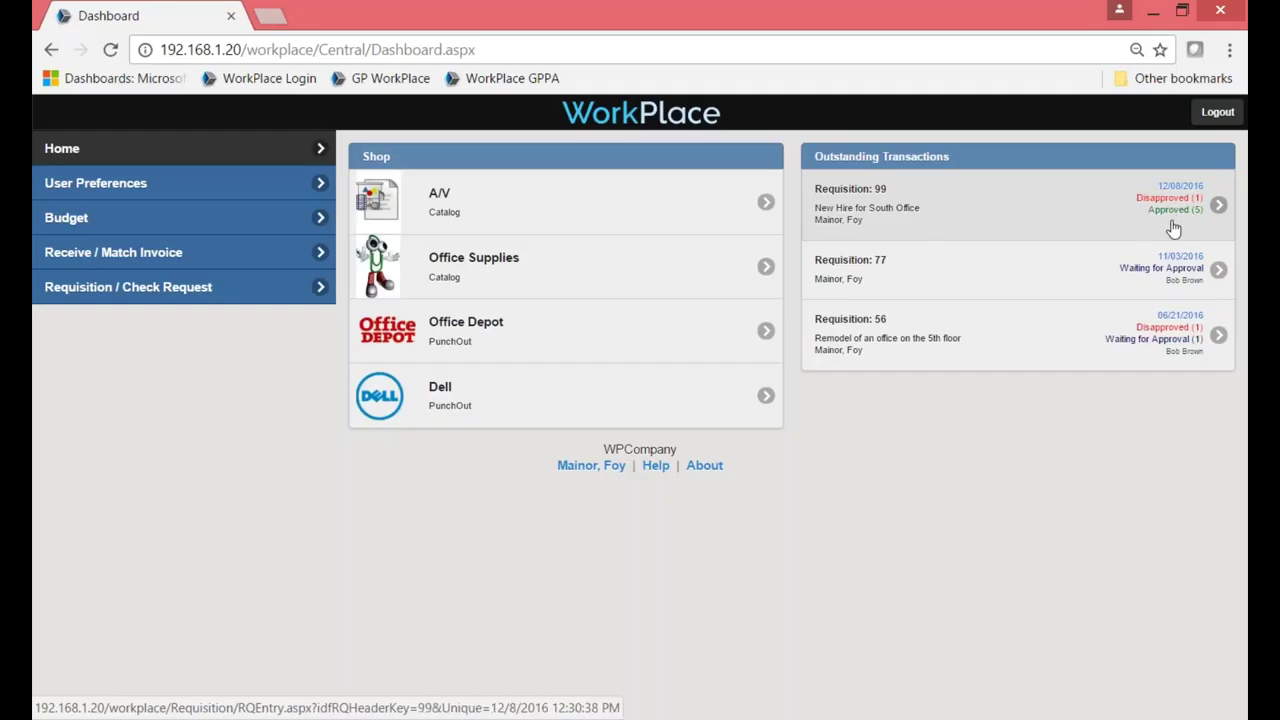
Open the detail history for requisition 99's line 2, the Samsung TV, showing the 'find cheaper' disapproval.
left_click(955, 222)
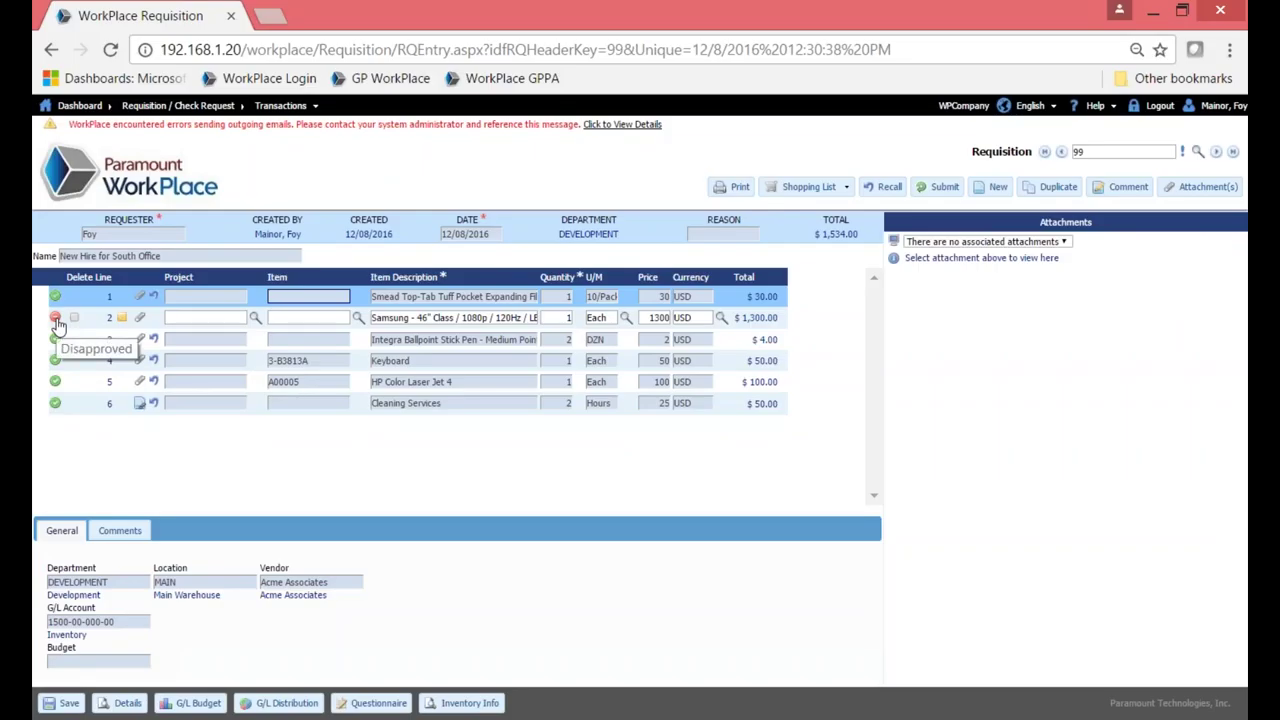
left_click(86, 321)
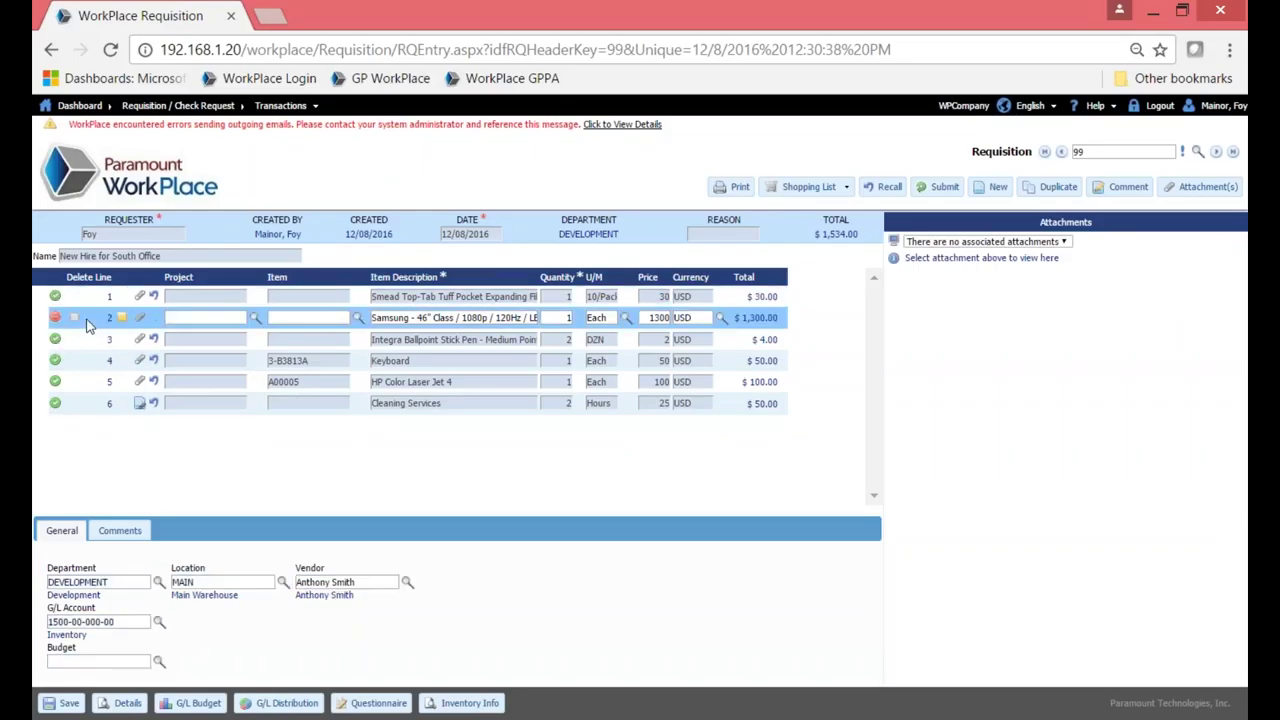
left_click(122, 703)
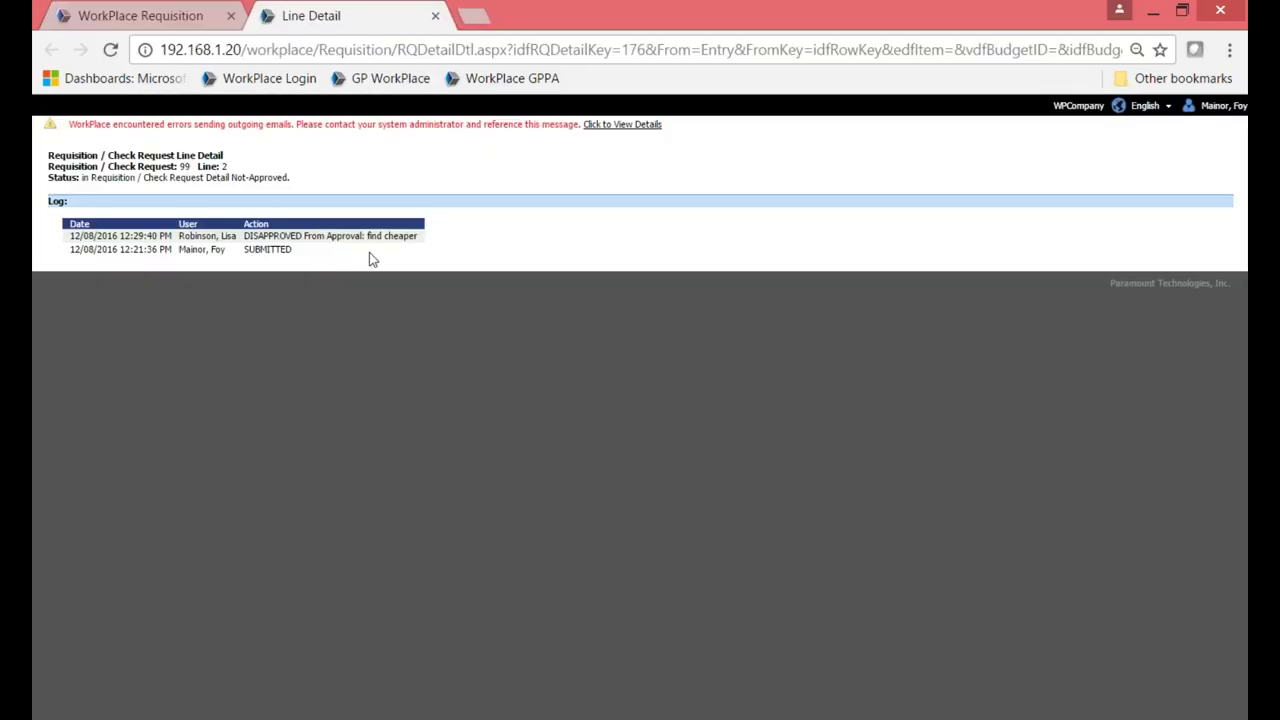
Highlight the 'find cheaper' note, close the Line Detail, and return to the Dashboard.
left_click_drag(370, 237, 417, 249)
left_click(417, 248)
left_click(435, 17)
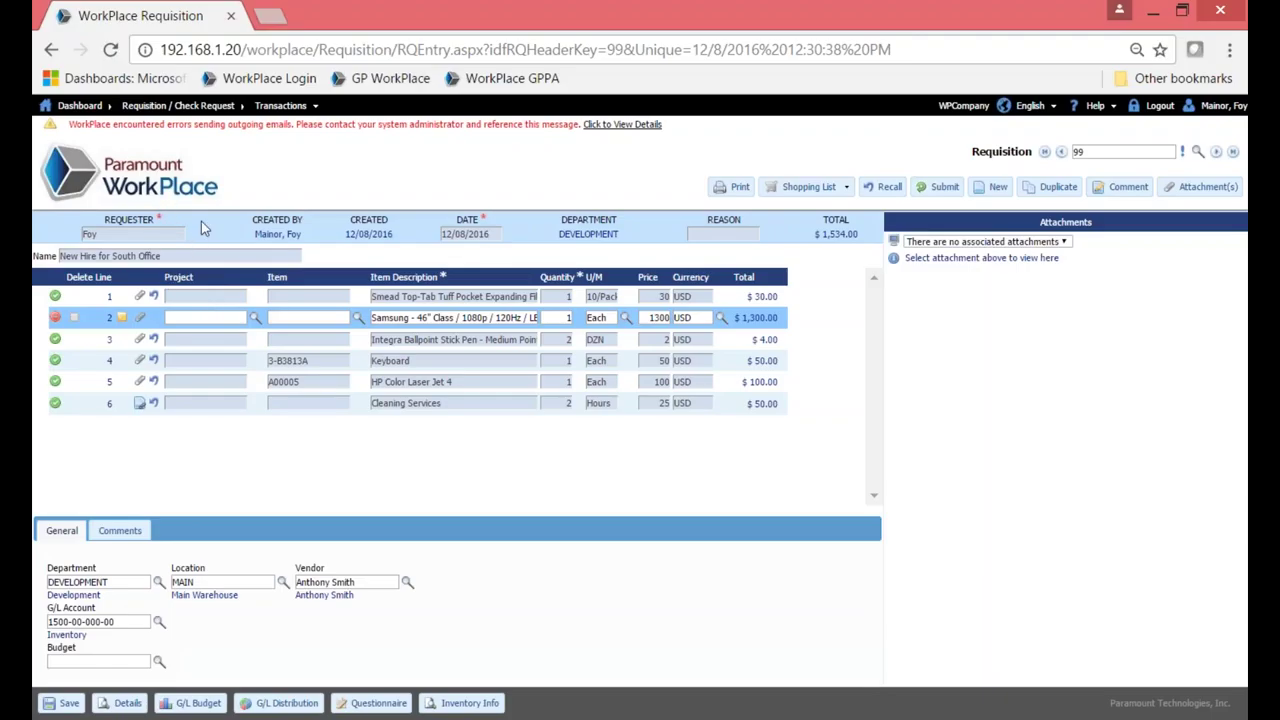
left_click(162, 177)
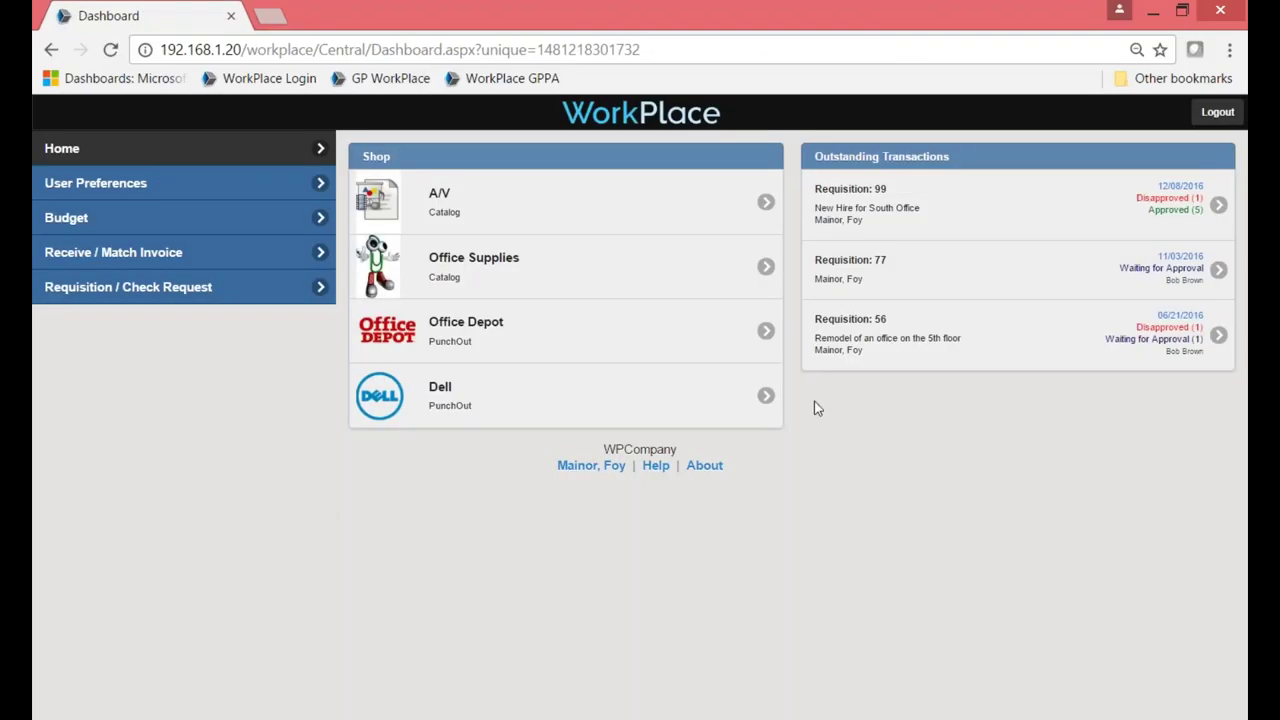
Sign out and log back in with the purchaser's user name and password.
left_click(1216, 113)
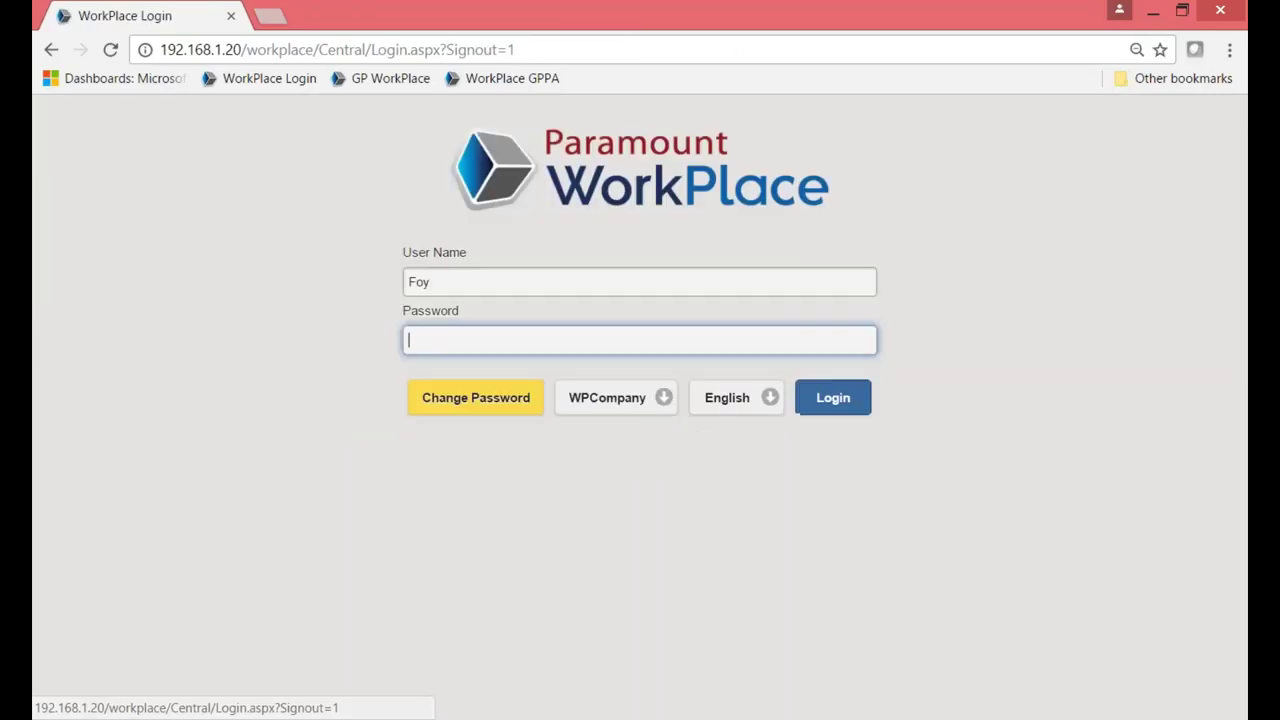
left_click(283, 430)
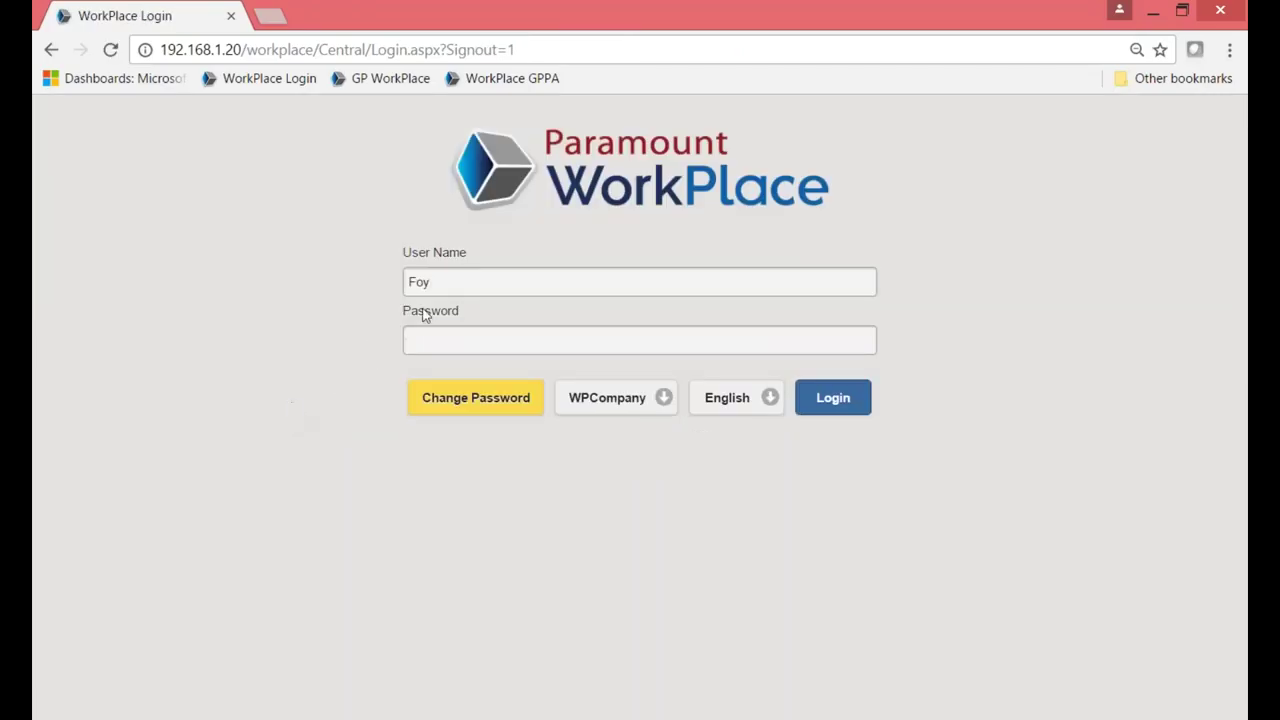
left_click(451, 285)
key("BackSpace")
key("BackSpace")
key("BackSpace")
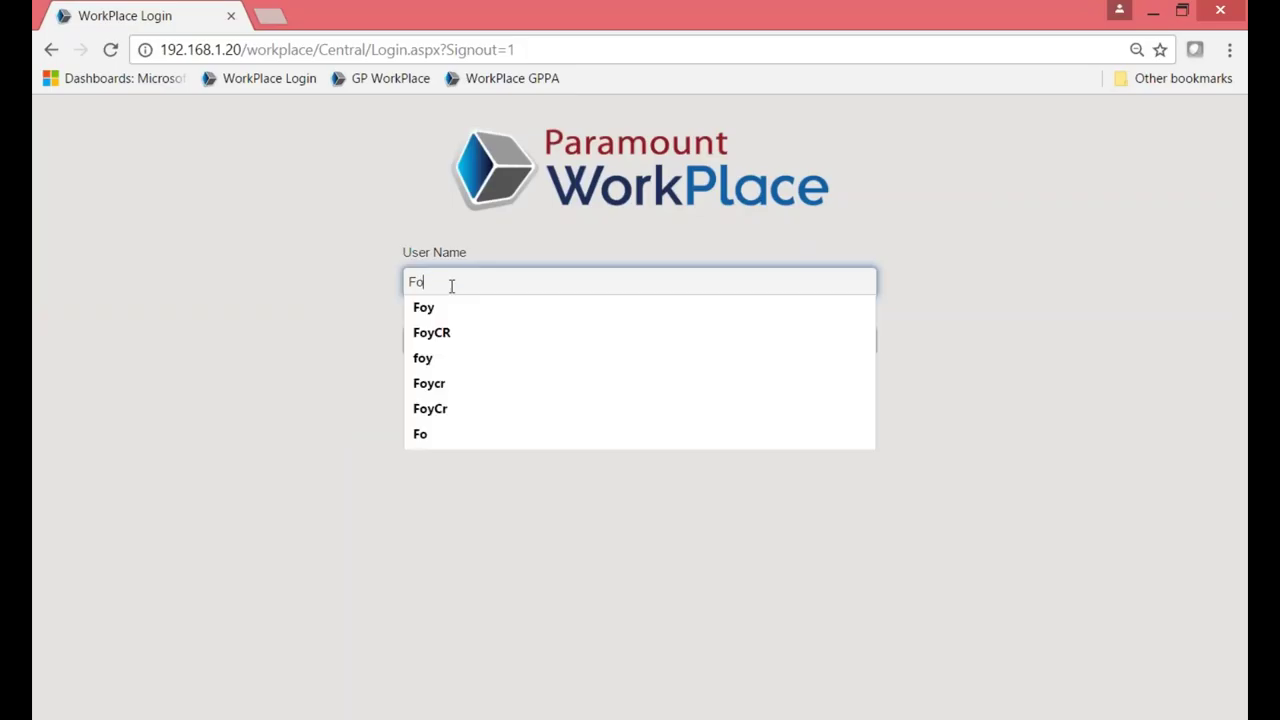
type("Ben")
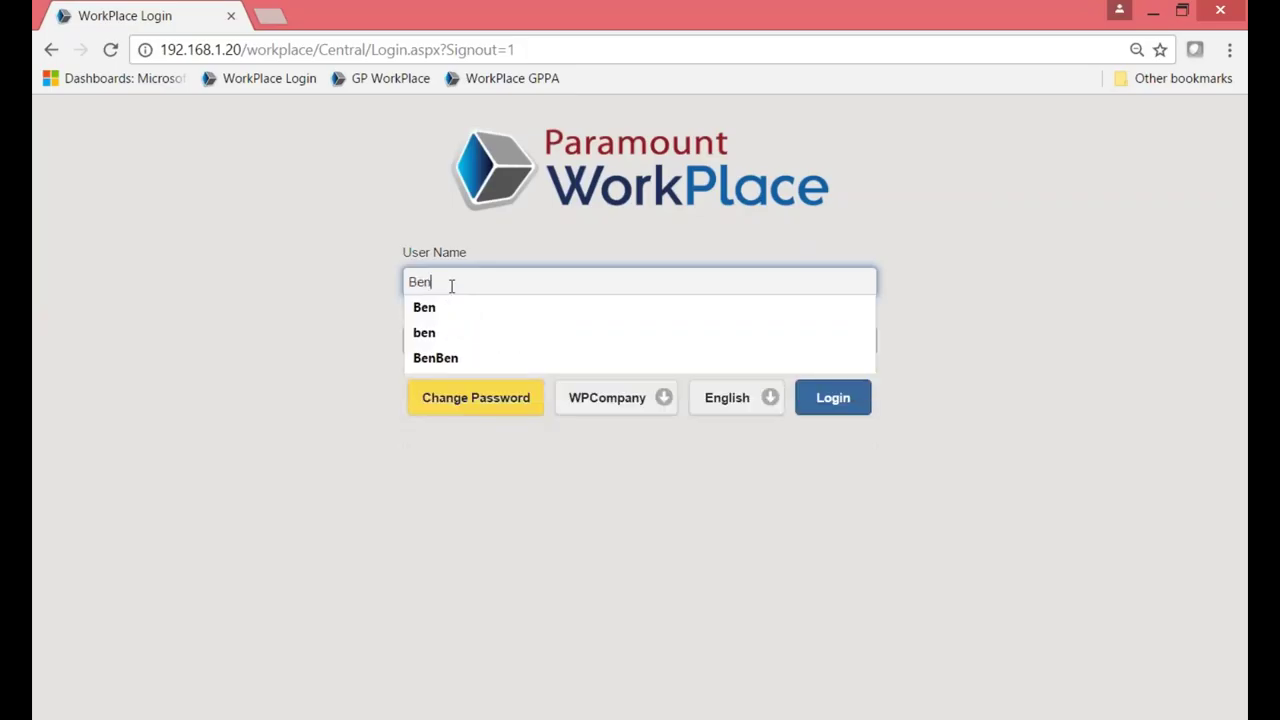
key("Tab")
type("***")
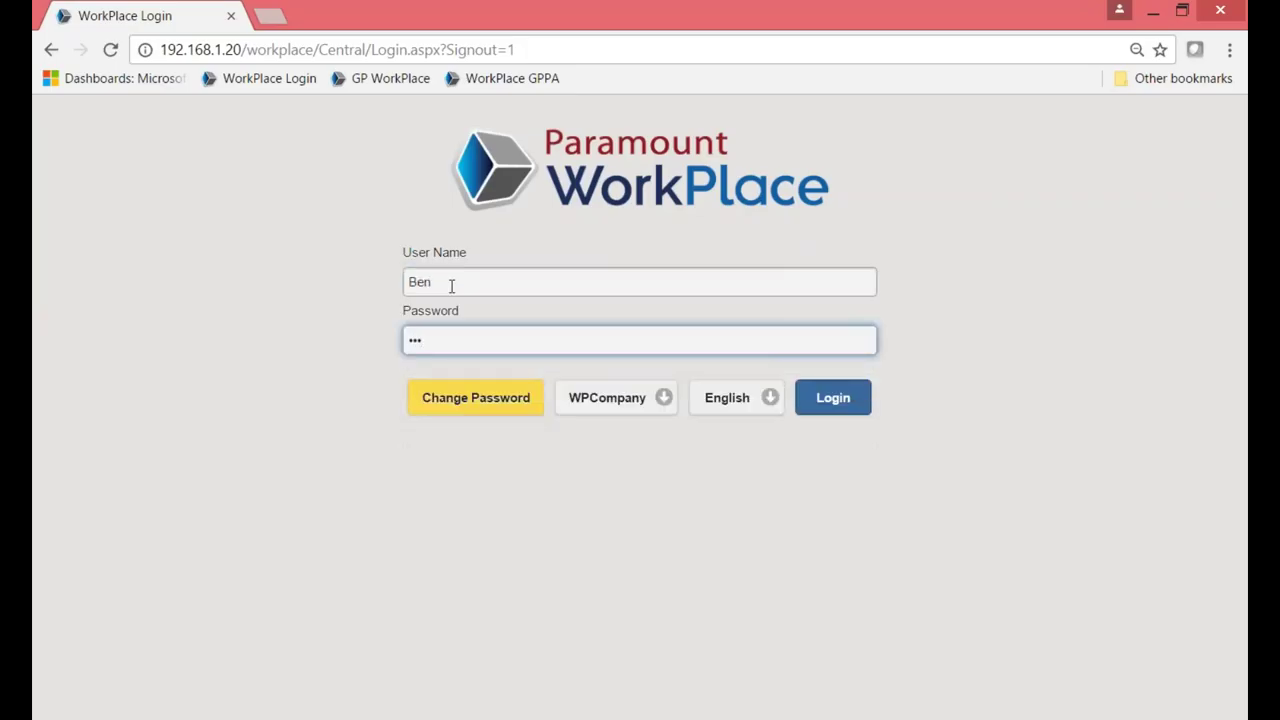
left_click(259, 497)
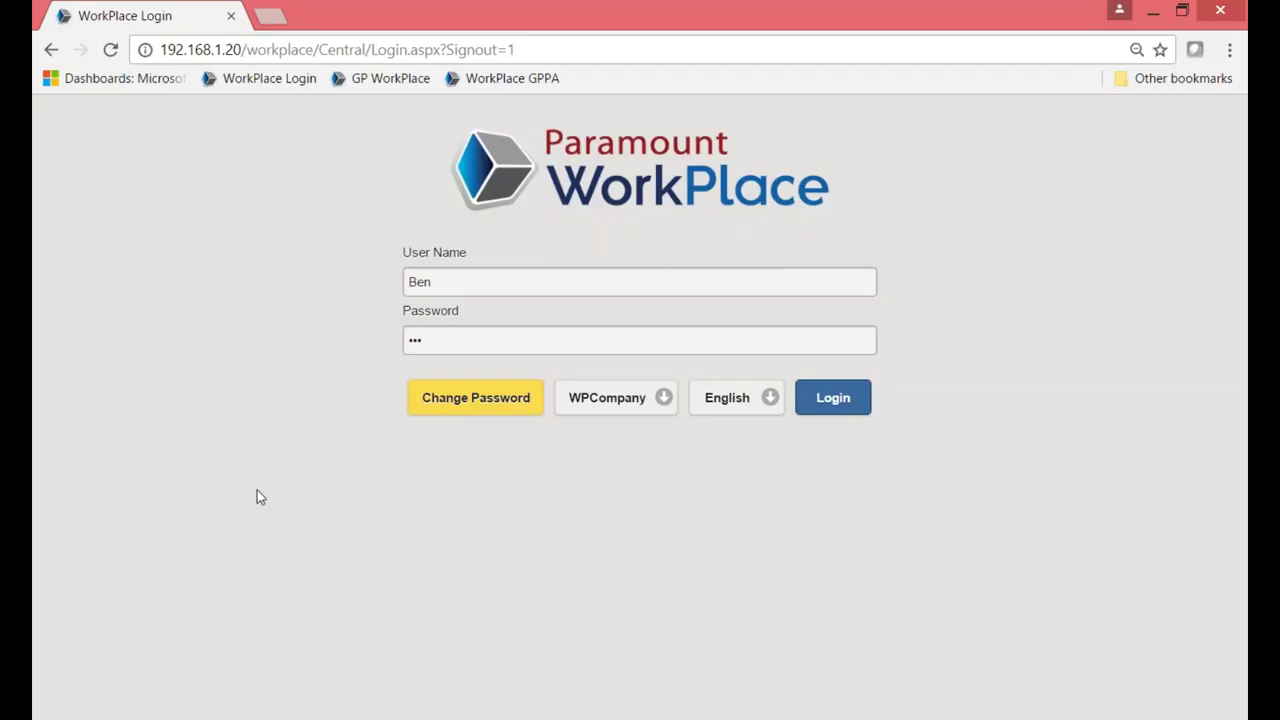
left_click(846, 416)
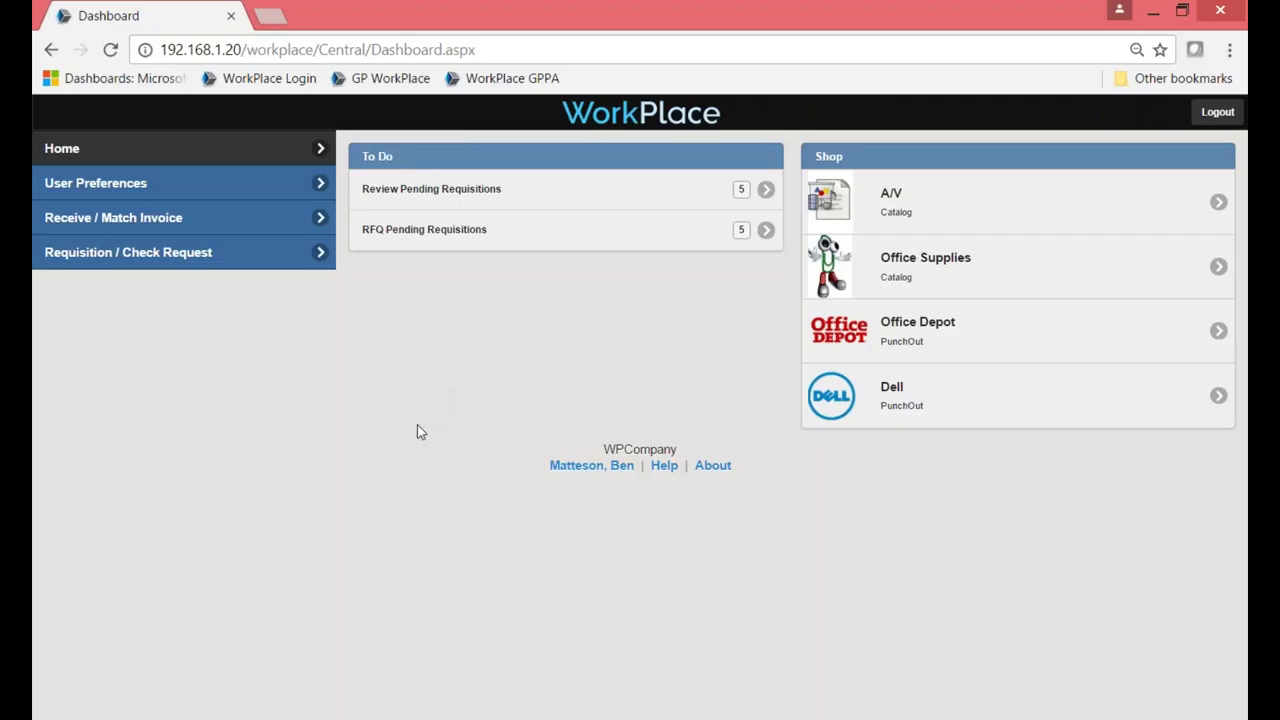
Open Review Pending Requisitions from the Dashboard's To Do panel.
left_click(477, 209)
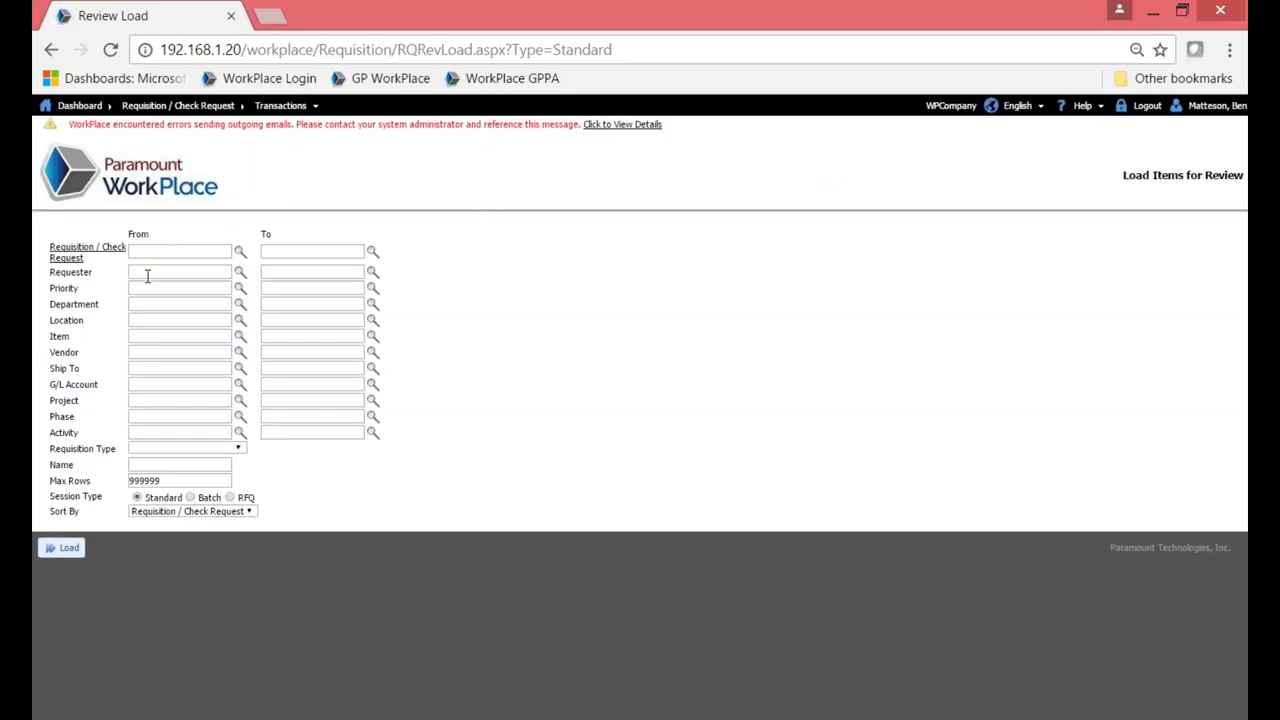
Load the pending requisitions sorted by Requisition / Check Request into Review Session 33.
left_click(249, 512)
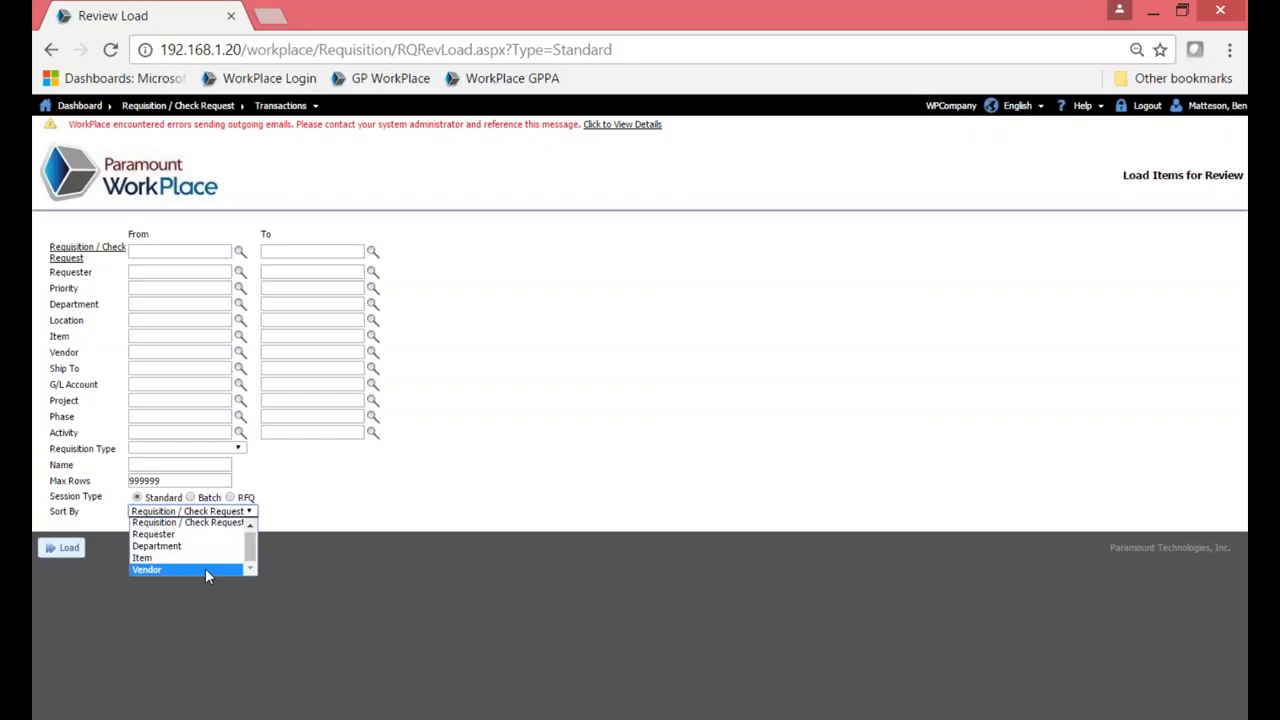
left_click(410, 495)
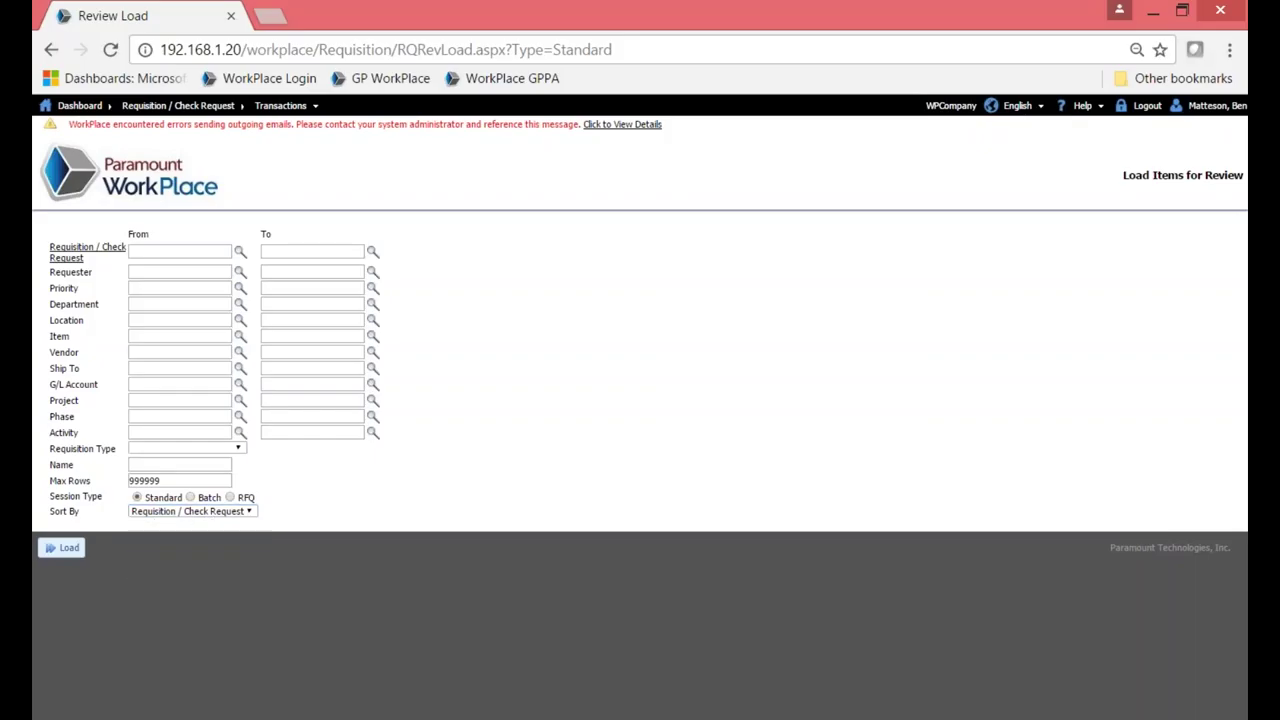
left_click(62, 552)
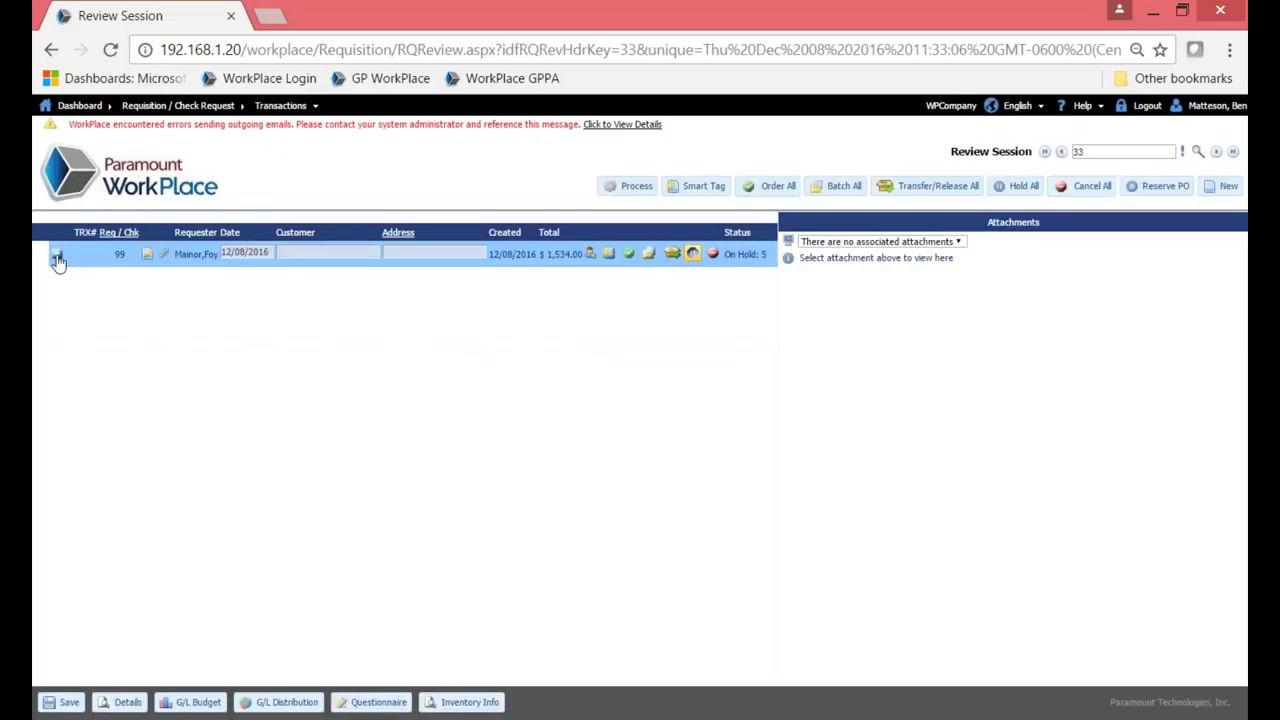
Expand requisition 99, check line 1's General details, then review lines 3, 4, 5 and 6.
left_click(57, 257)
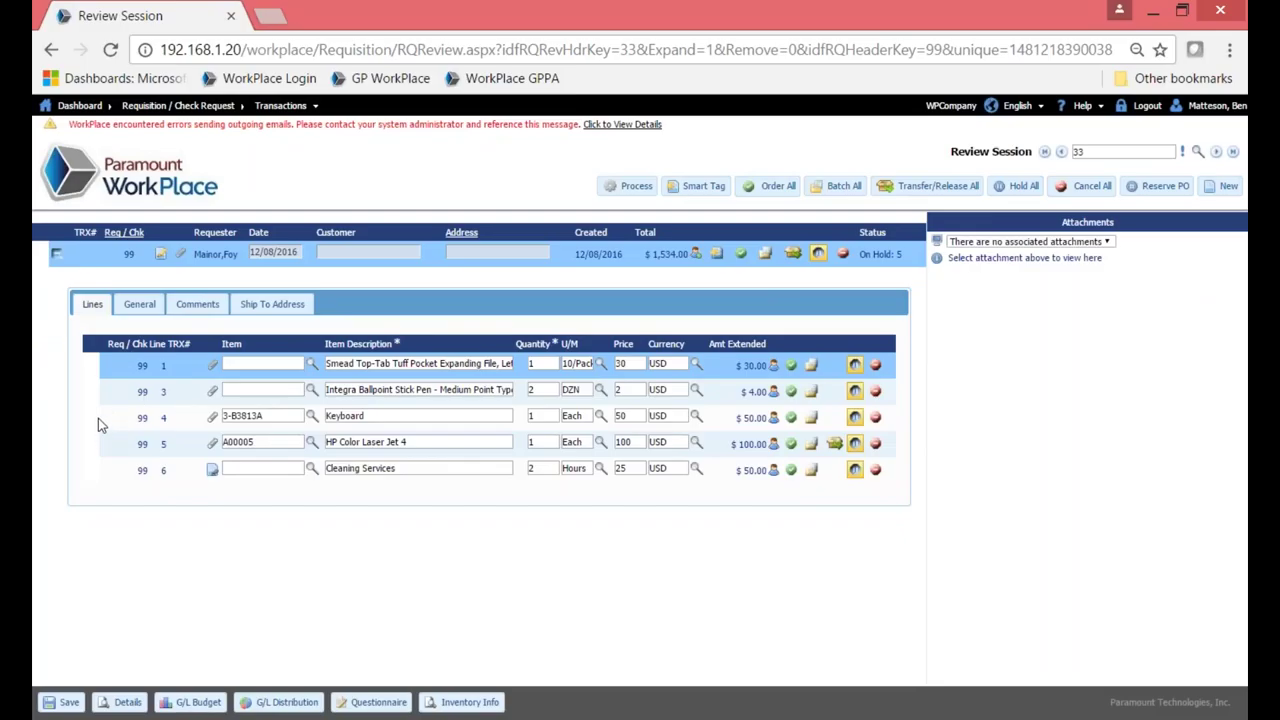
left_click(139, 304)
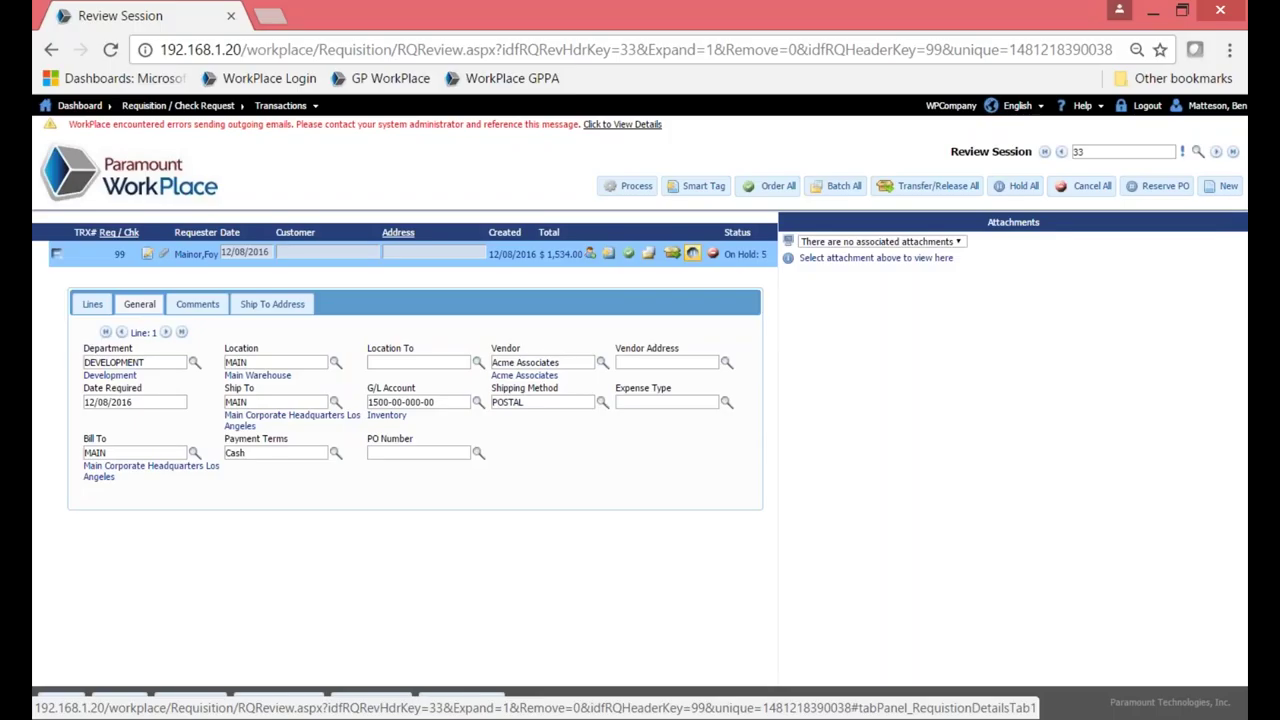
left_click(92, 306)
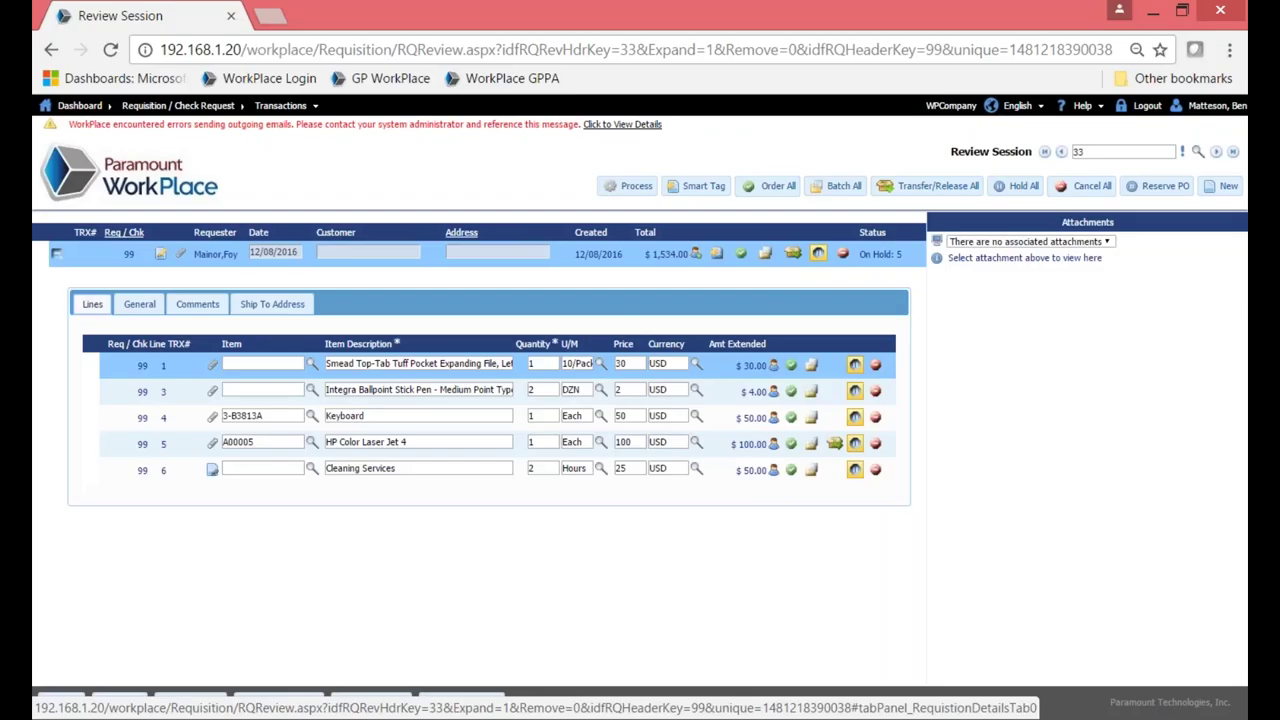
left_click(180, 398)
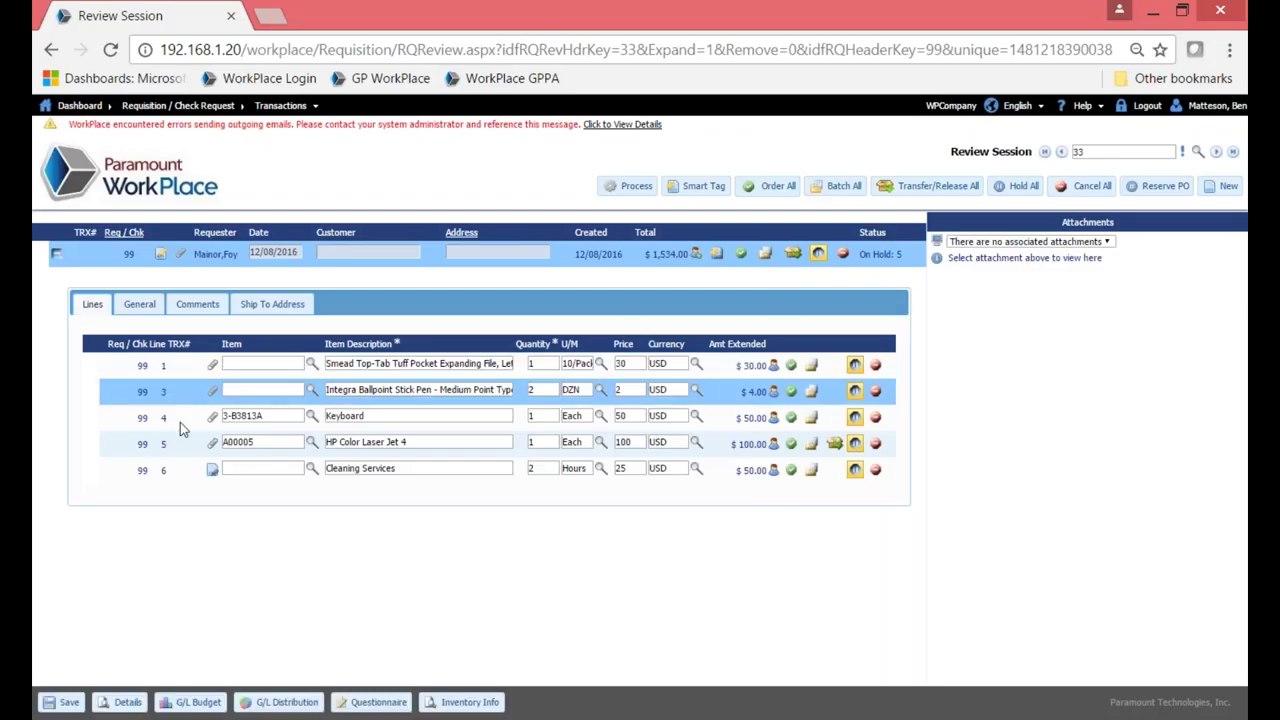
left_click(181, 424)
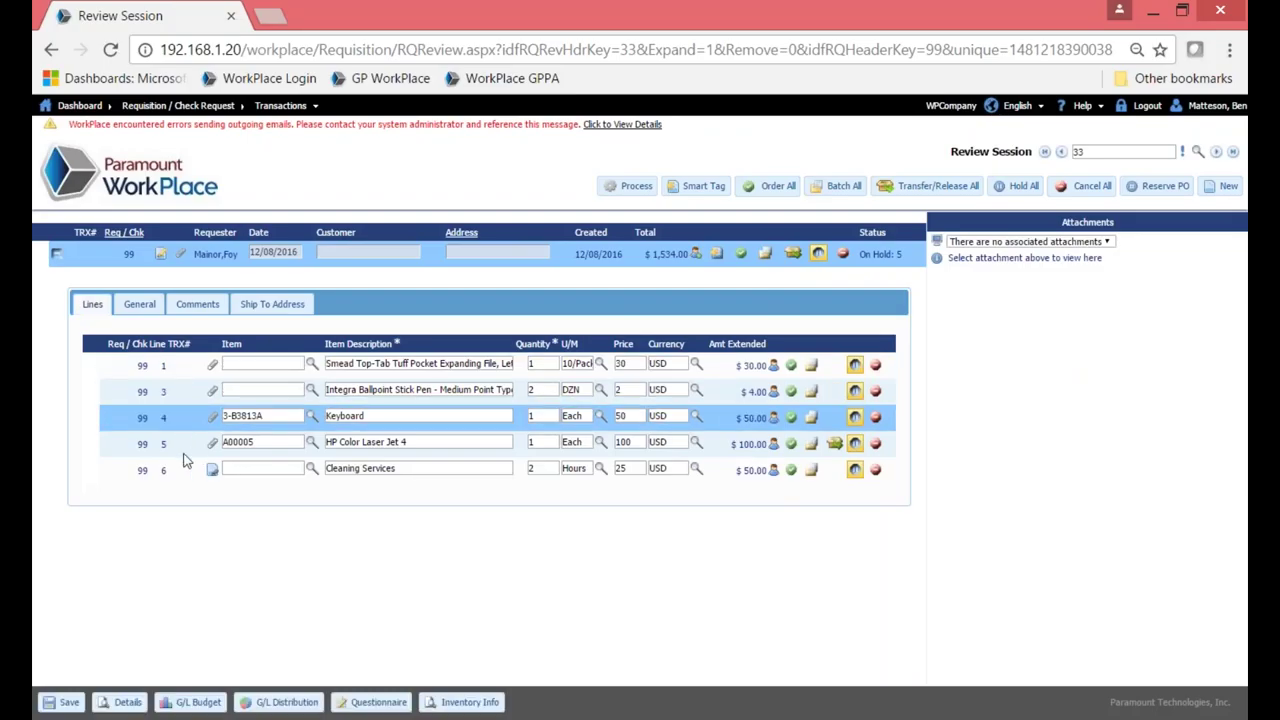
left_click(163, 445)
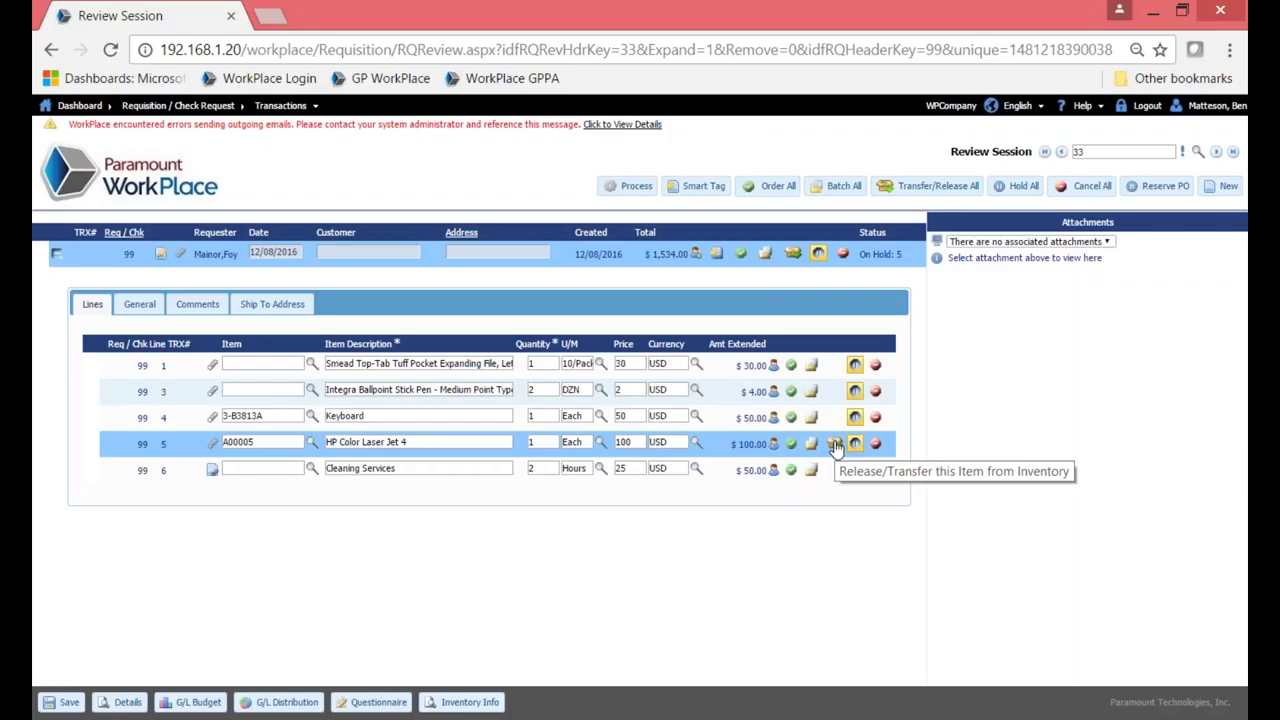
left_click(193, 476)
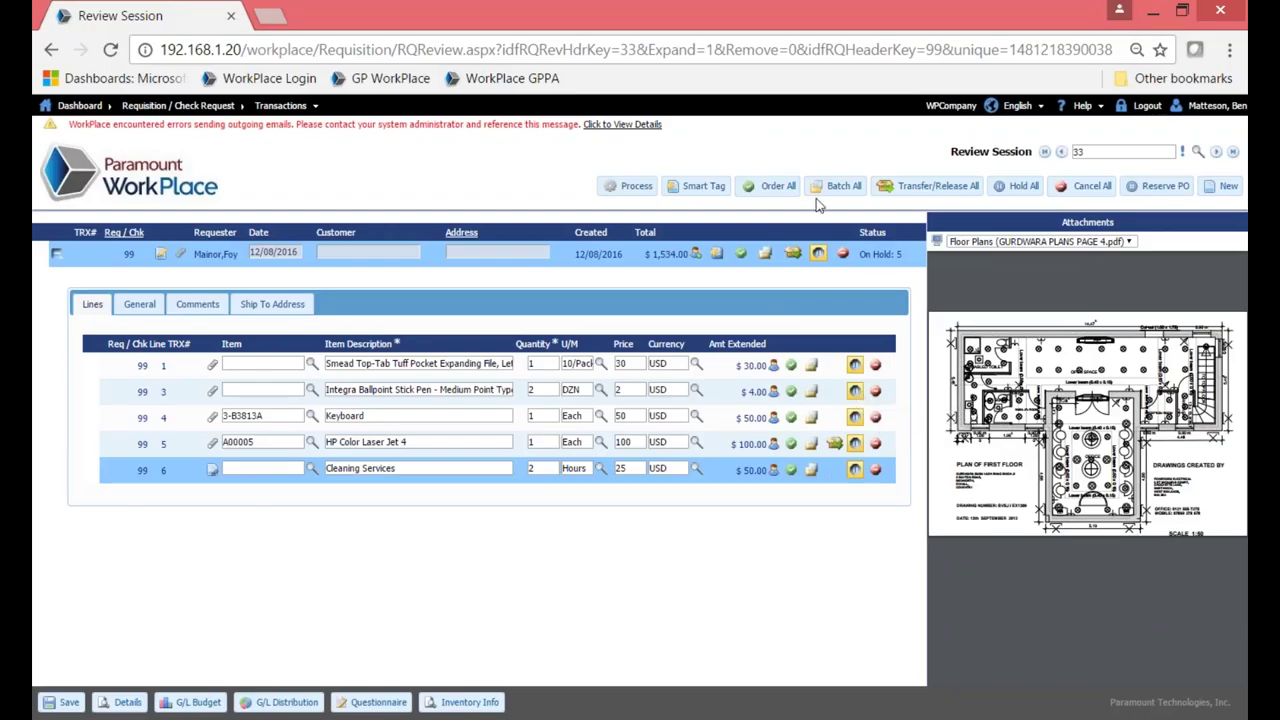
Order all five lines of requisition 99 and attempt processing, exposing line 3's missing shipping method.
left_click(777, 188)
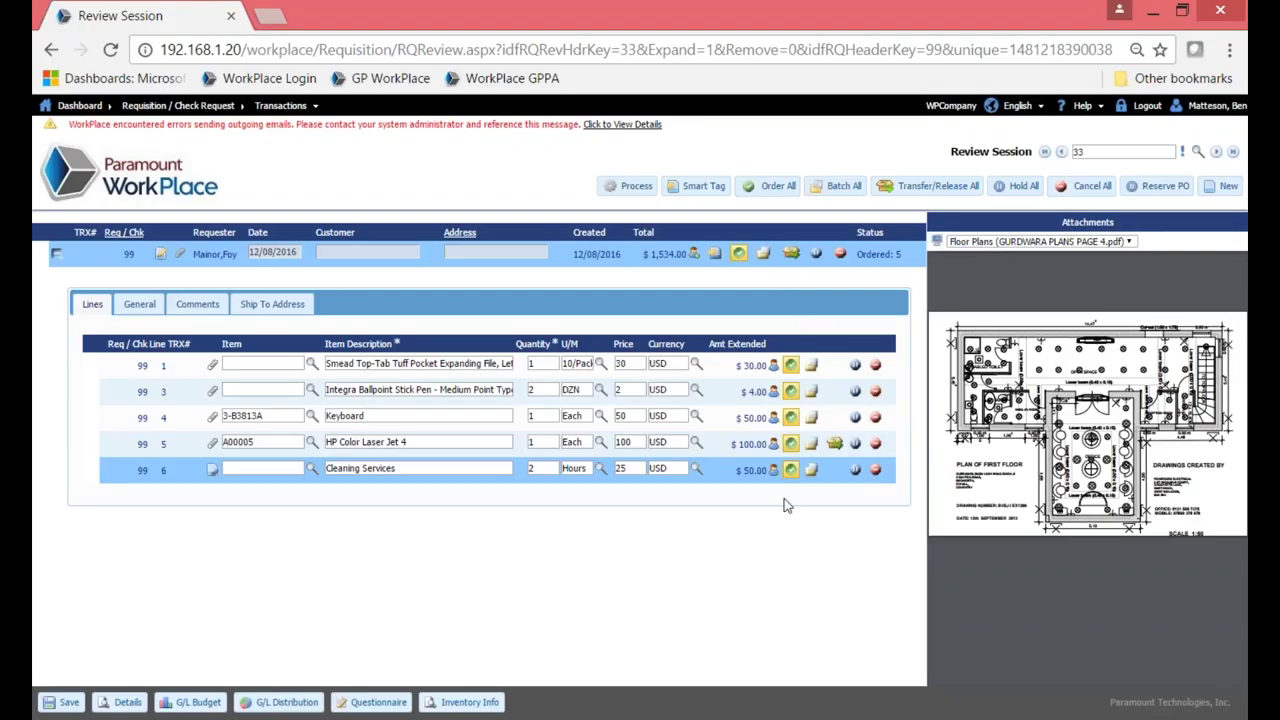
left_click(630, 188)
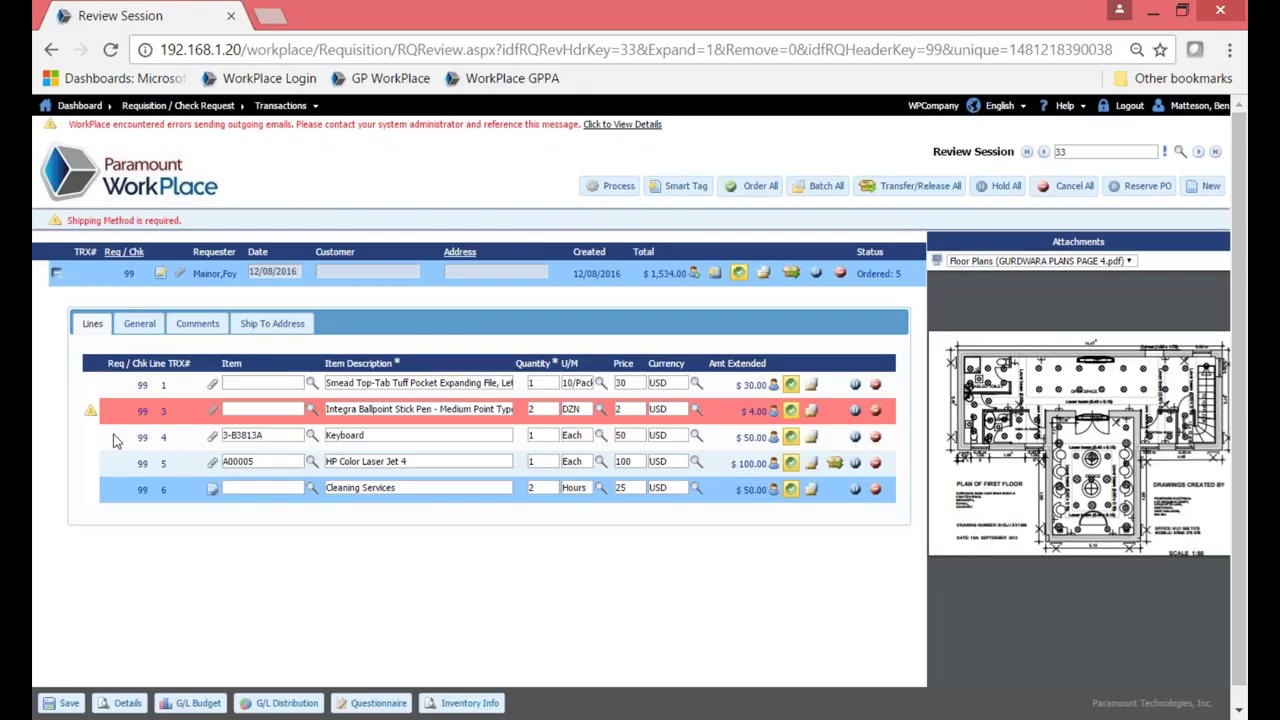
Set line 3's shipping method to UPS, then save and process review session 33.
left_click(138, 330)
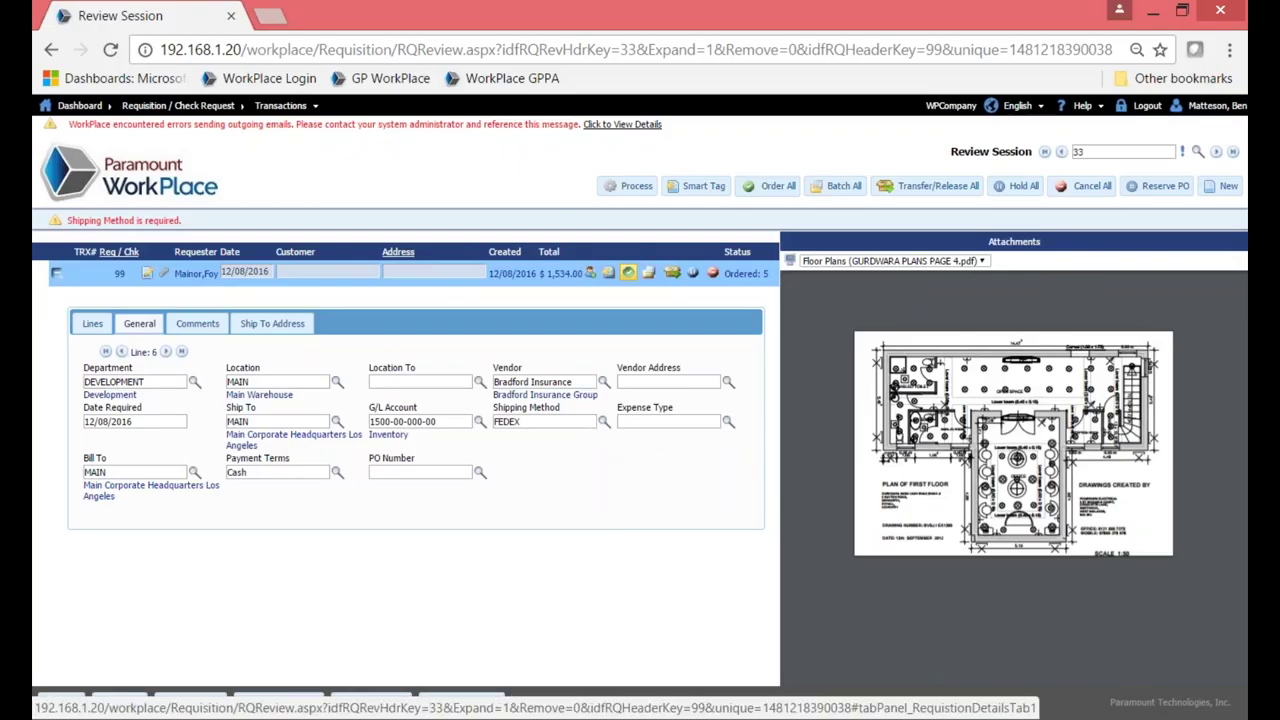
left_click(121, 351)
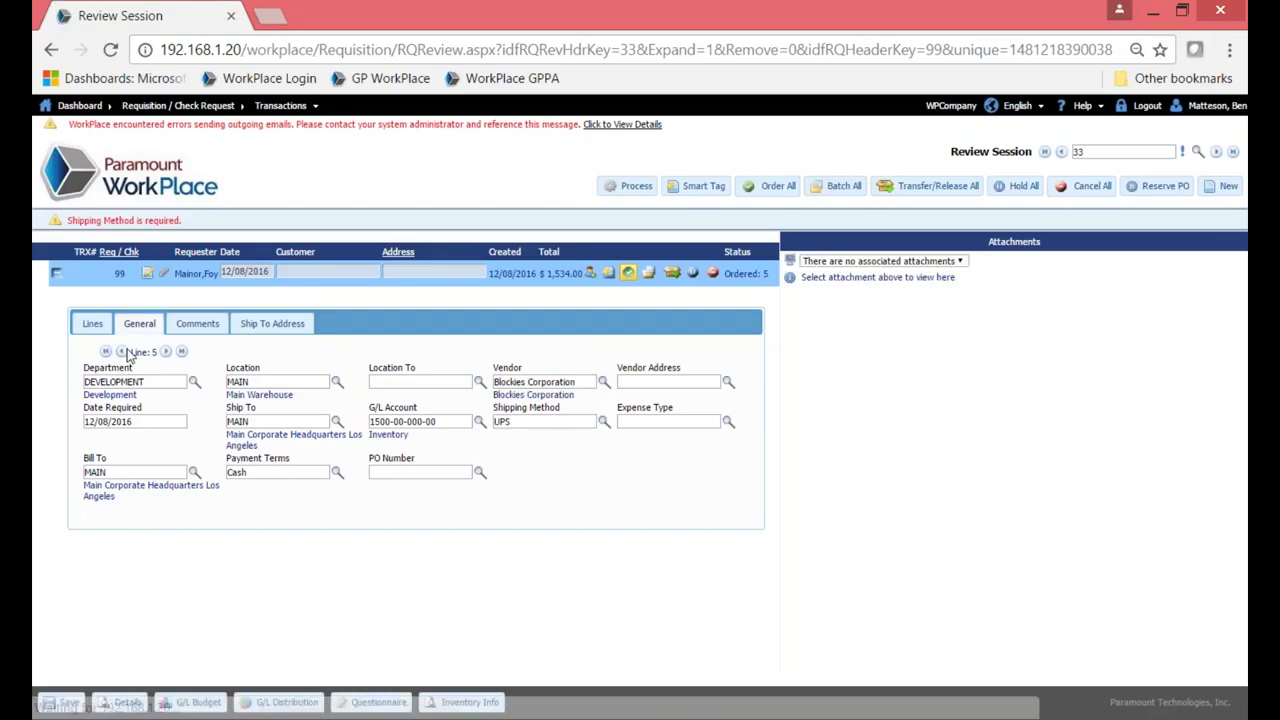
left_click(604, 421)
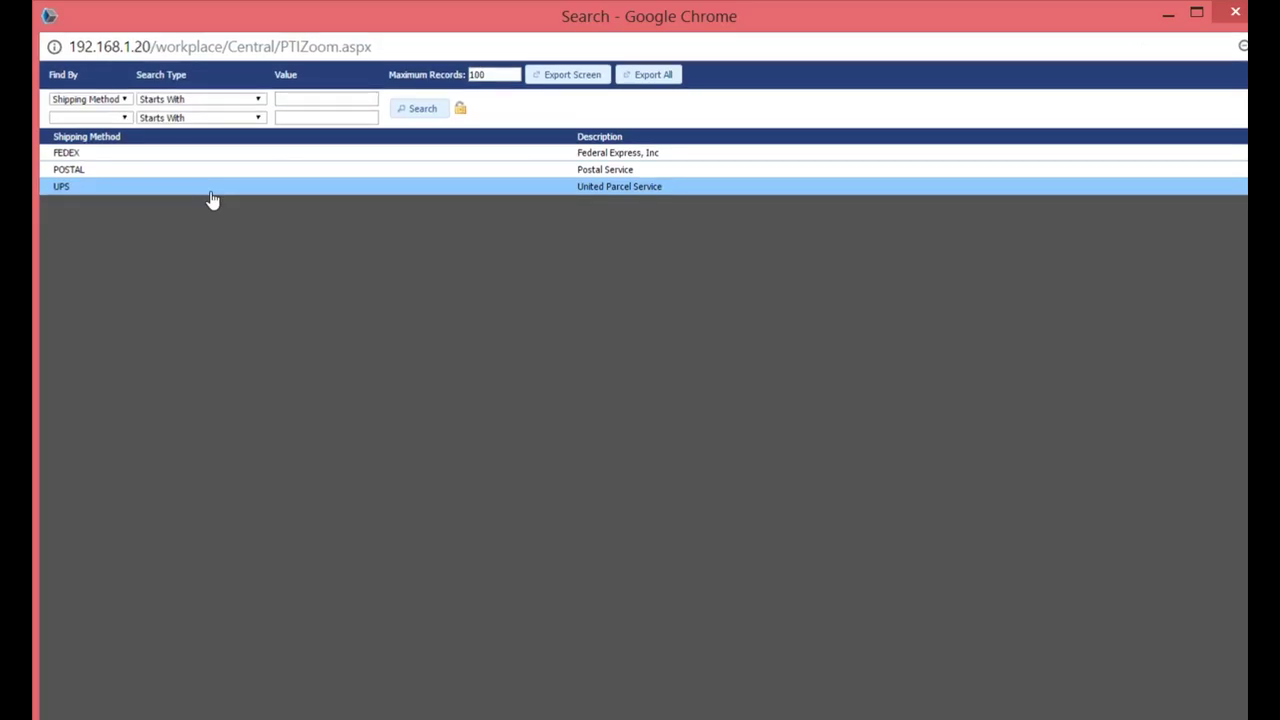
left_click(211, 193)
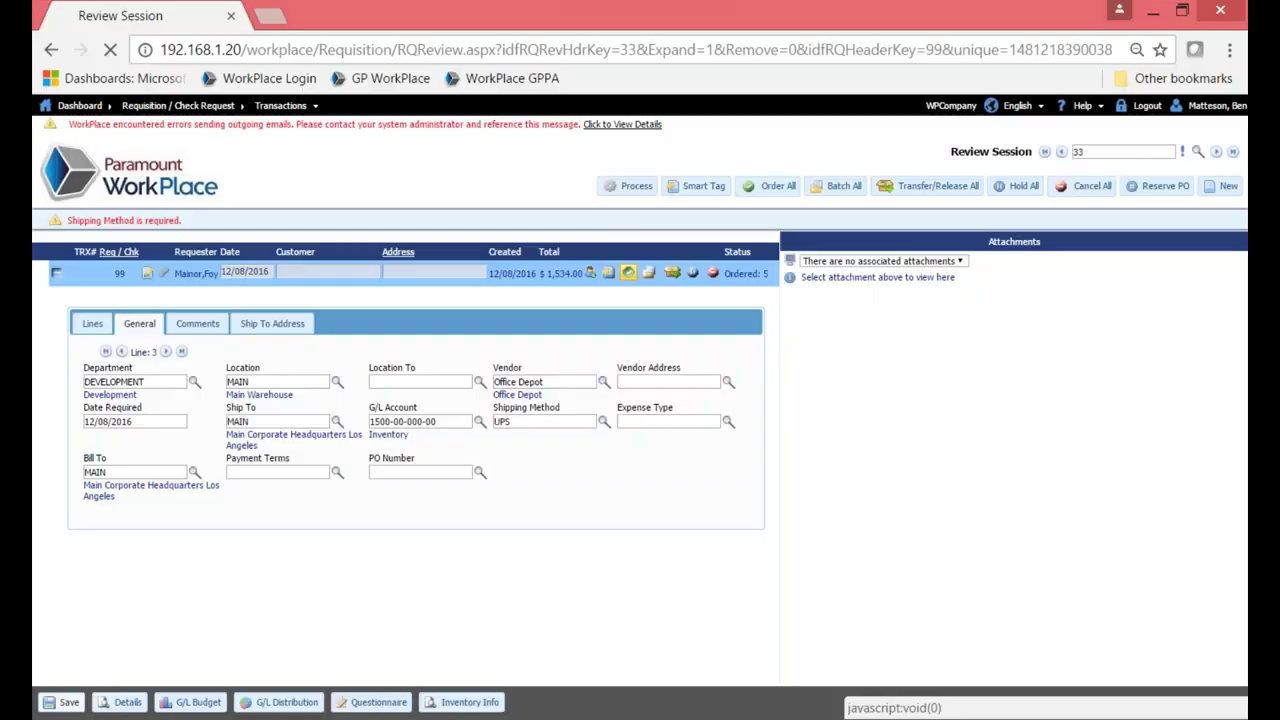
left_click(92, 304)
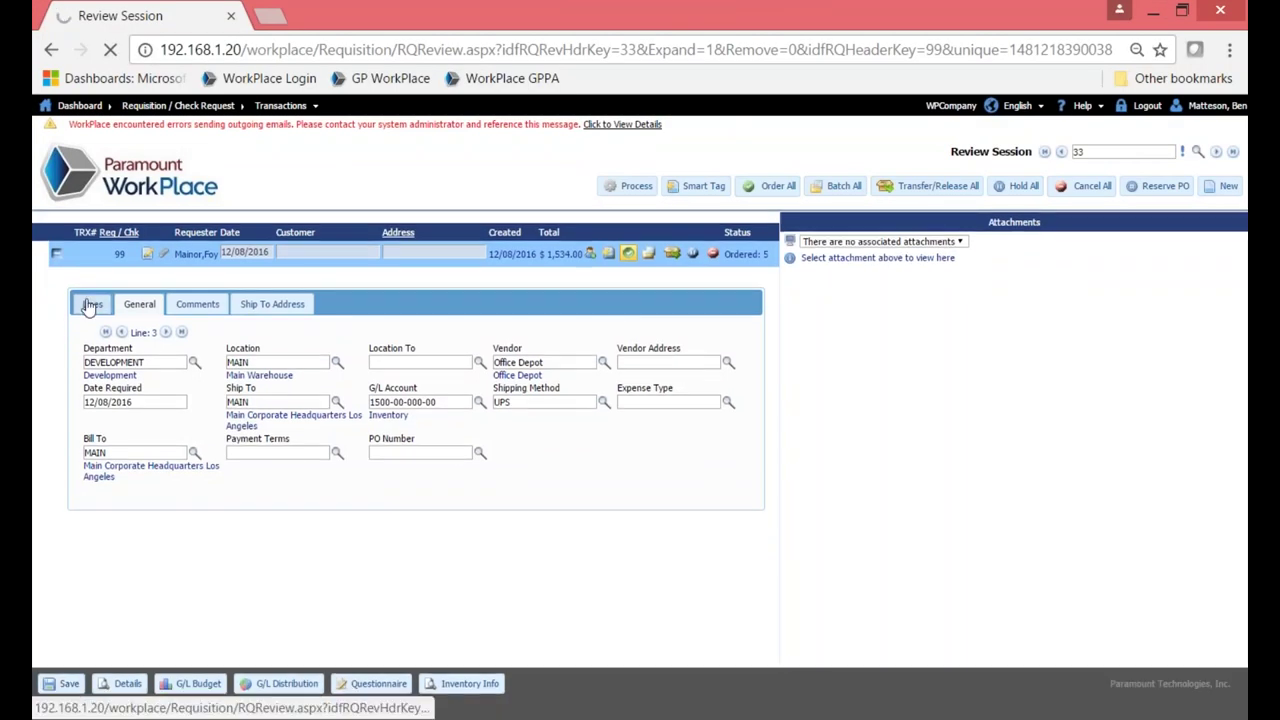
left_click(637, 187)
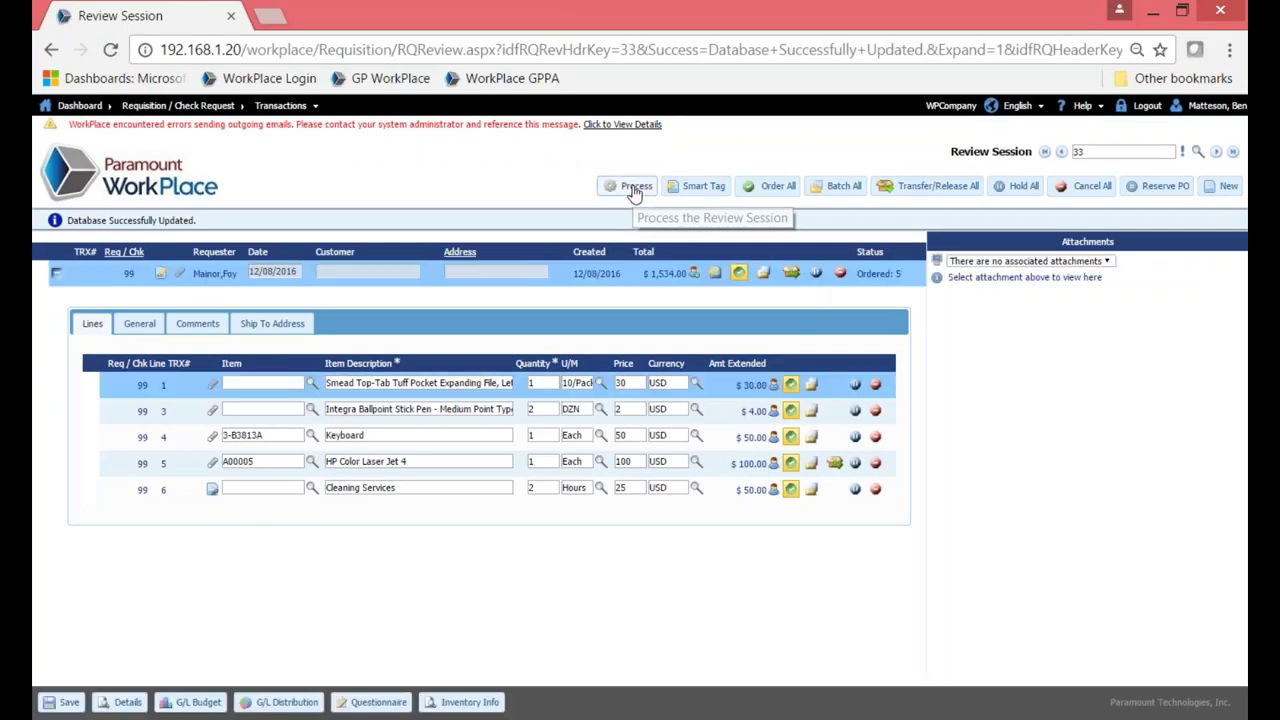
left_click(634, 187)
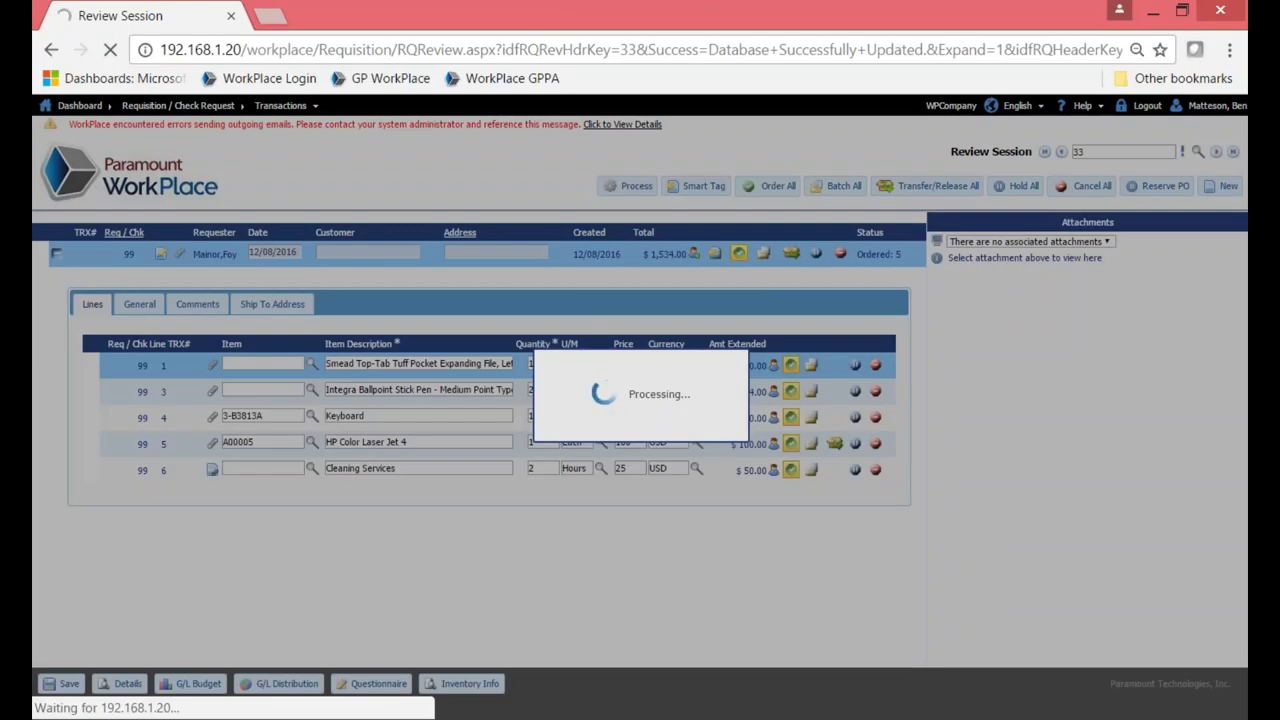
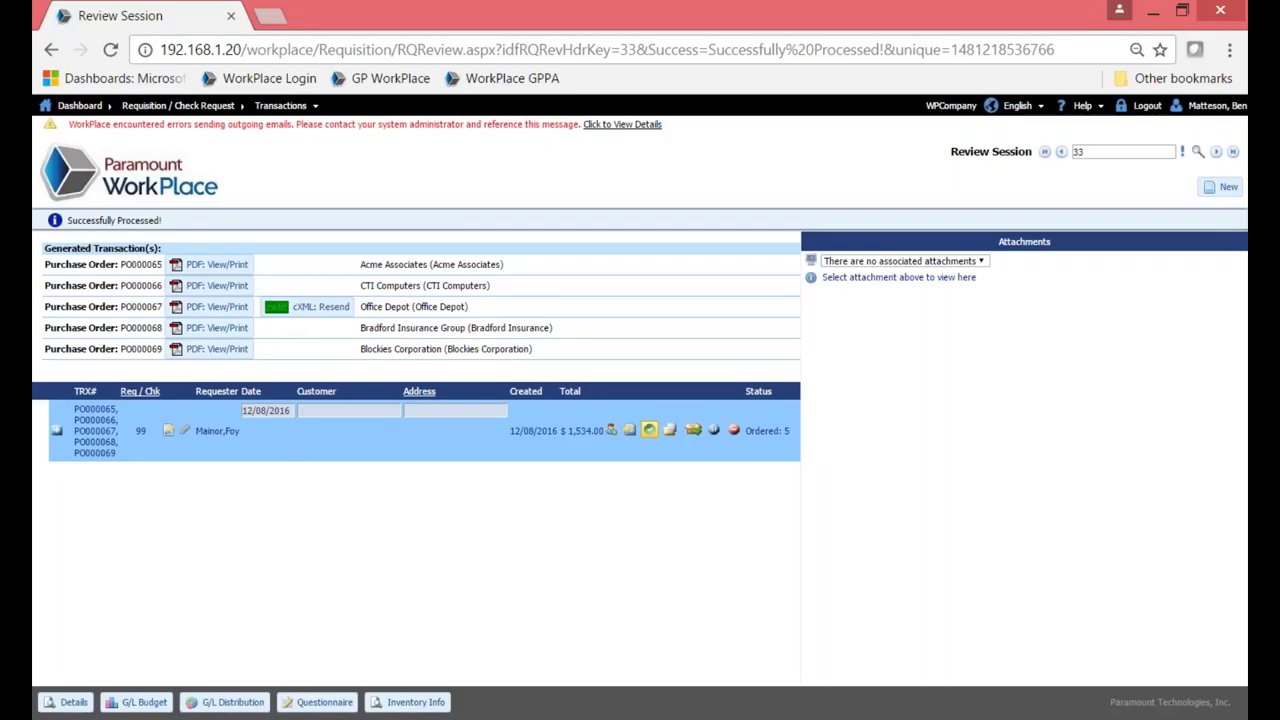
Review the PO000065 purchase order PDF, then close it.
left_click(217, 265)
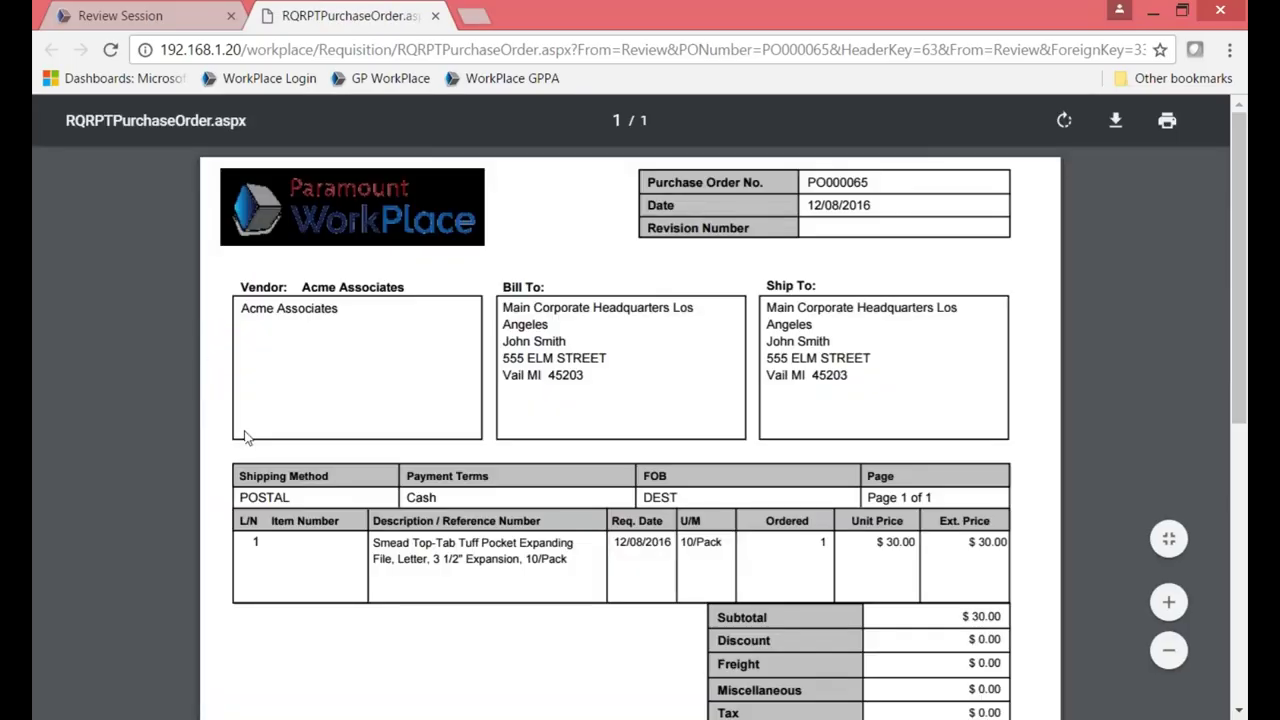
scroll(245, 437, "down", 2)
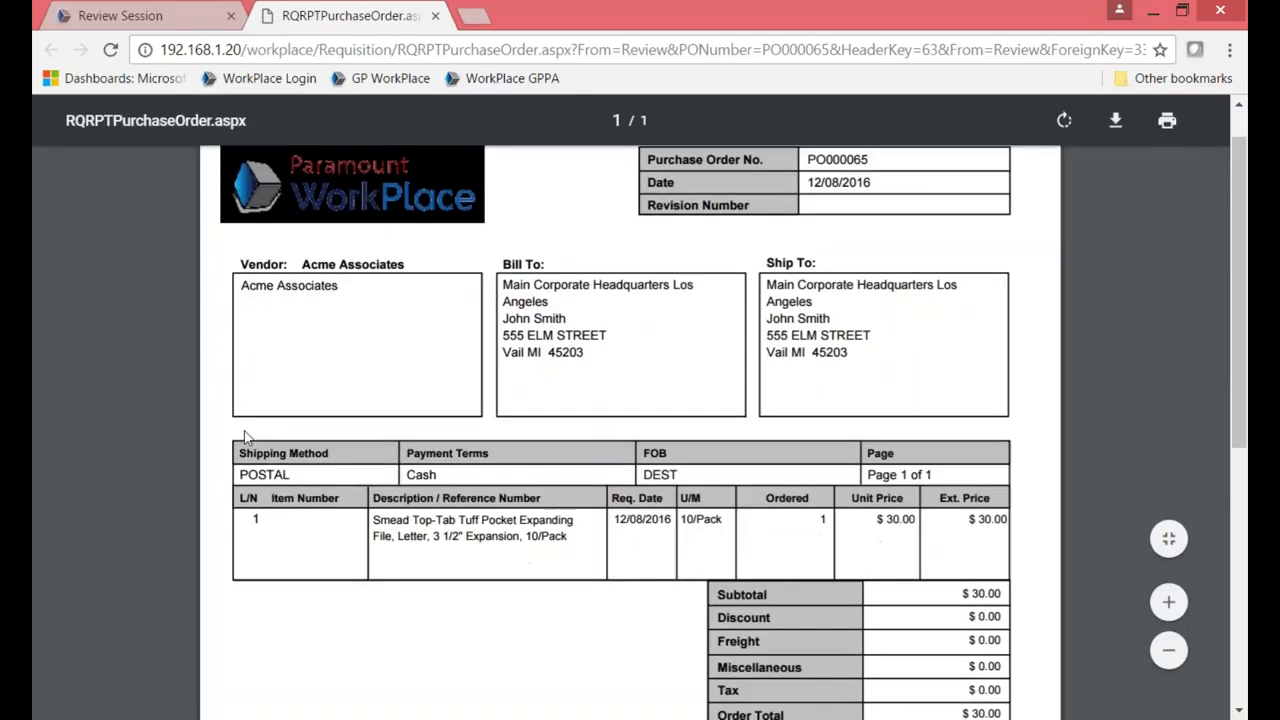
scroll(245, 437, "up", 2)
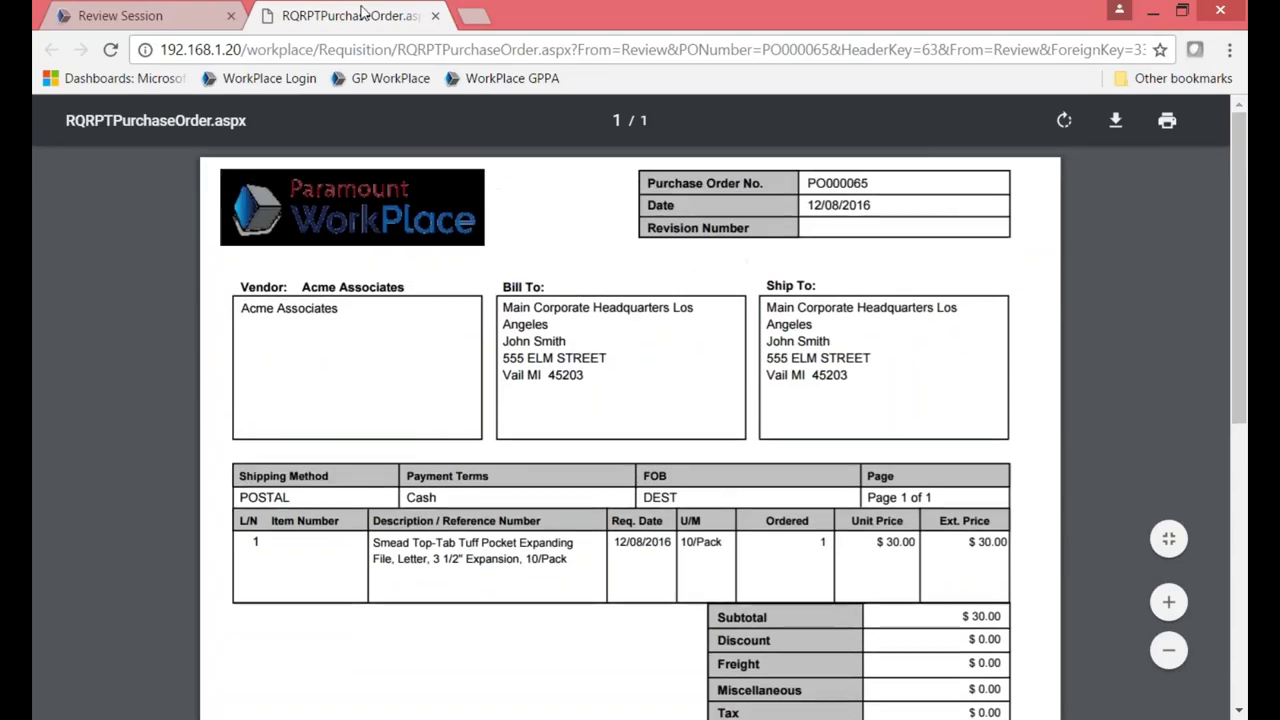
left_click(435, 15)
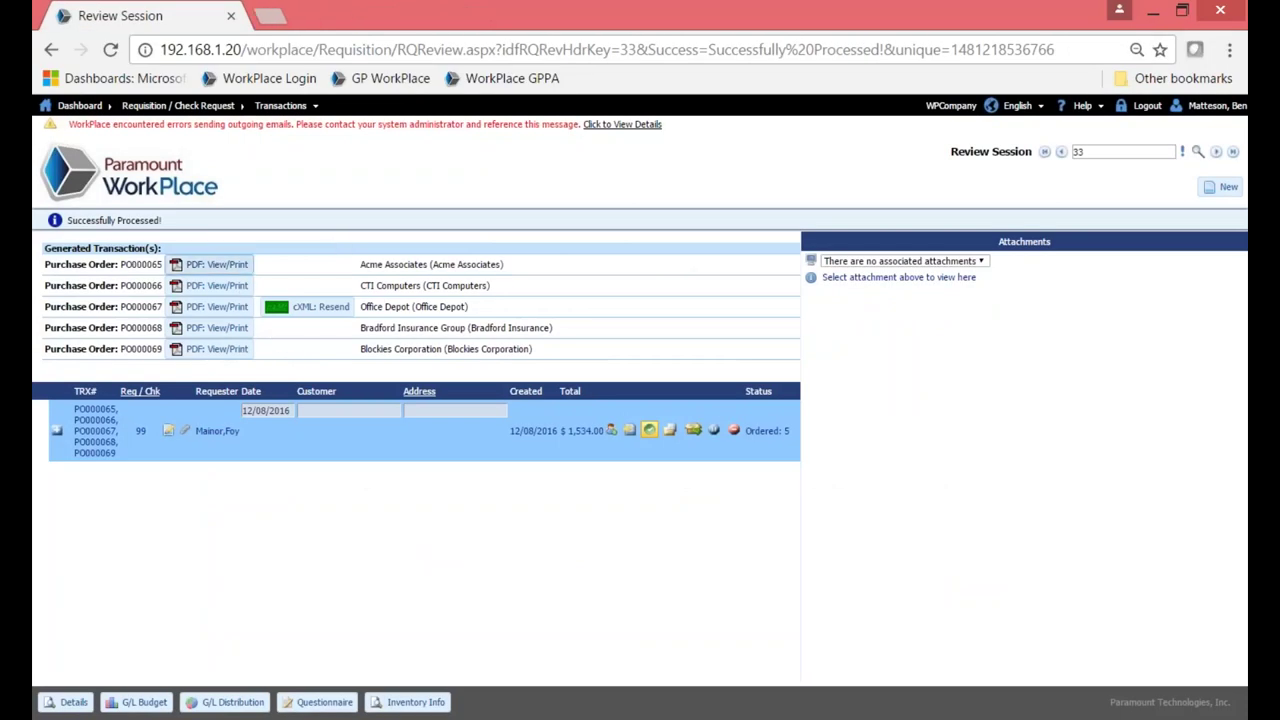
Sign out and sign back in as a different user with that user's password.
left_click(173, 190)
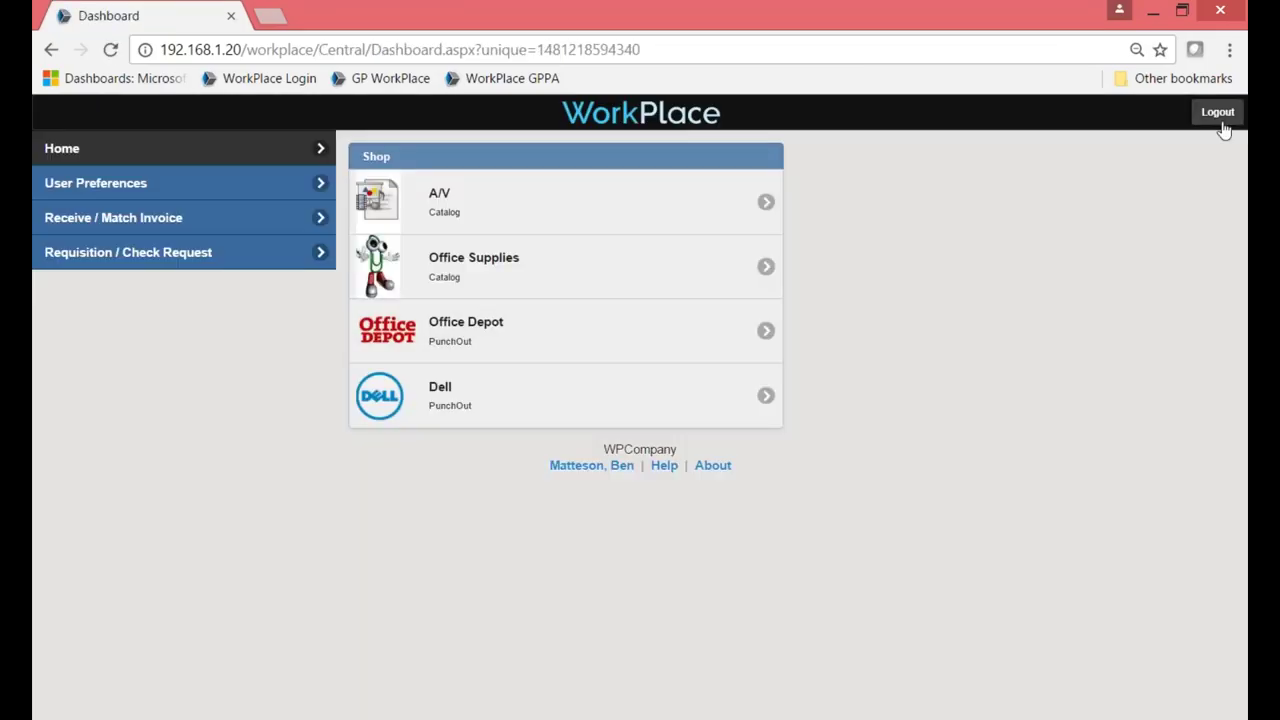
left_click(1219, 113)
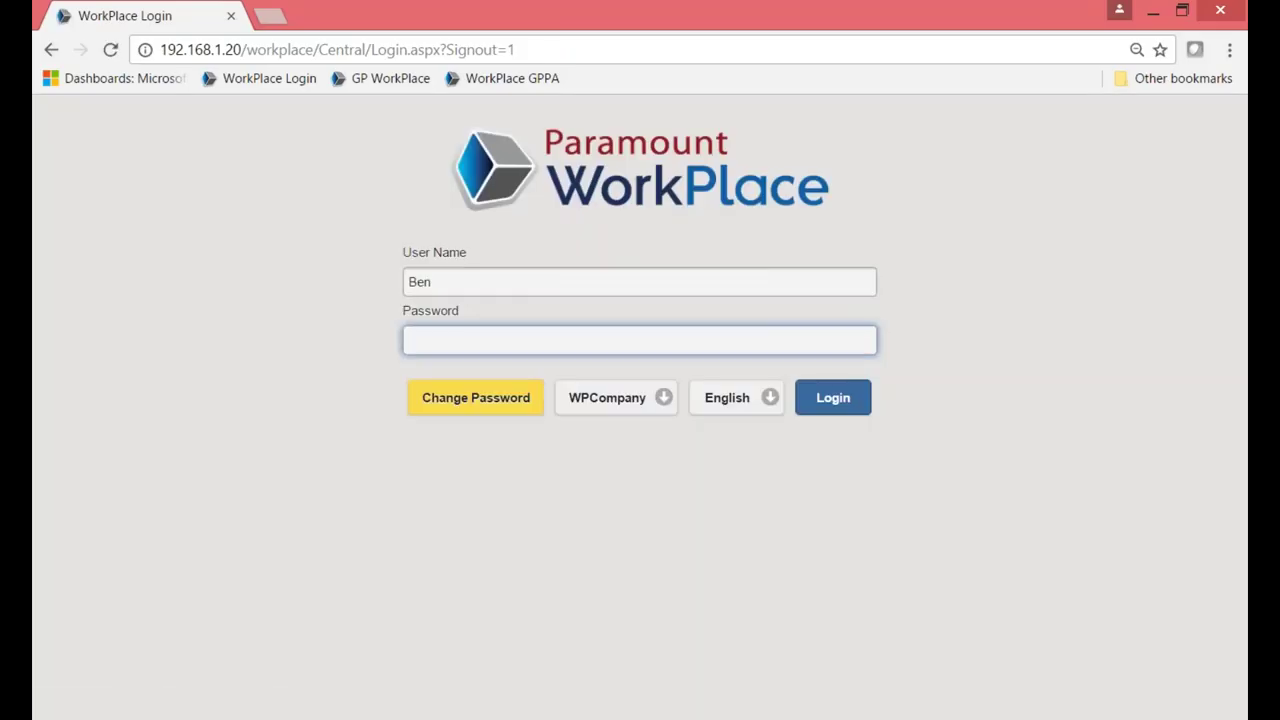
left_click(541, 285)
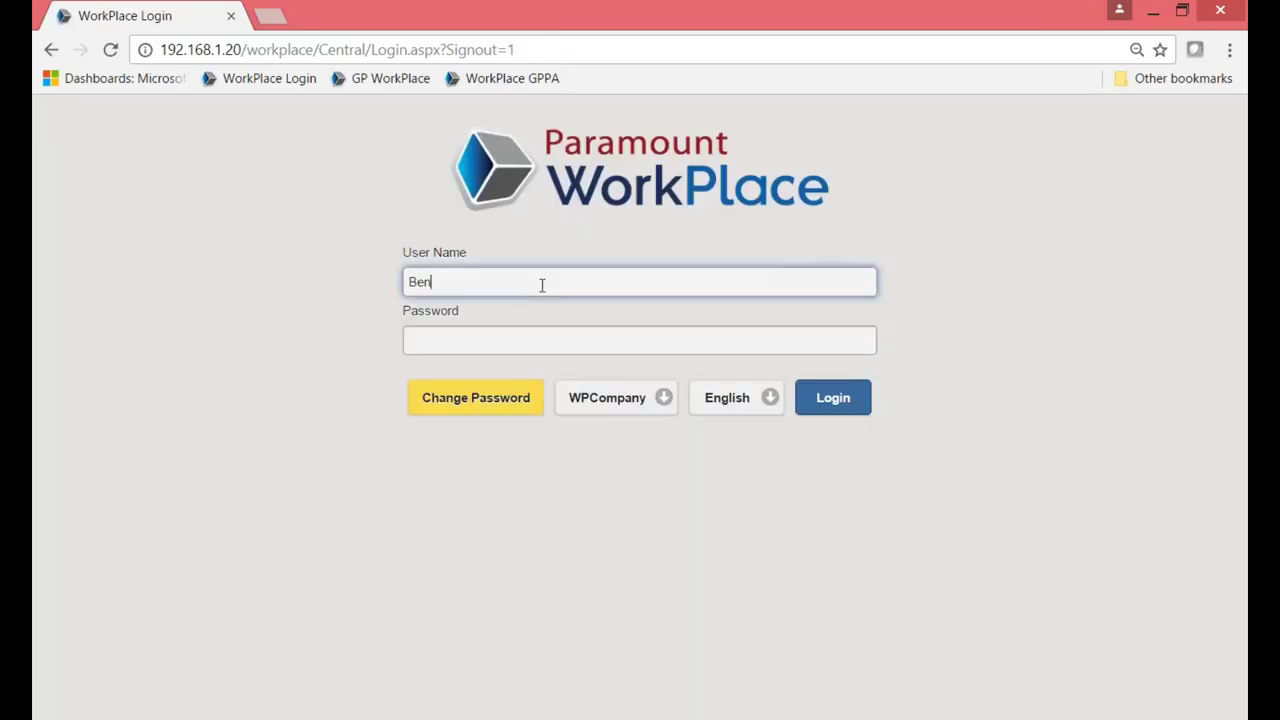
key("BackSpace")
key("BackSpace")
key("BackSpace")
key("Tab")
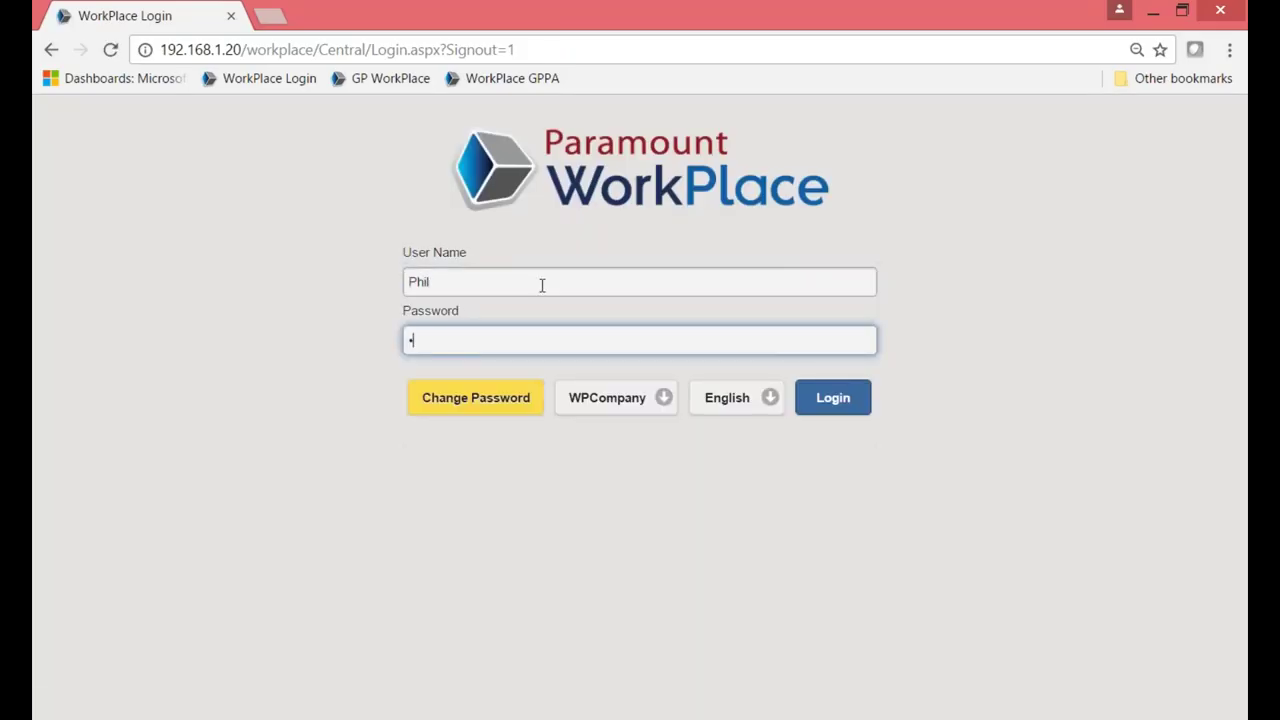
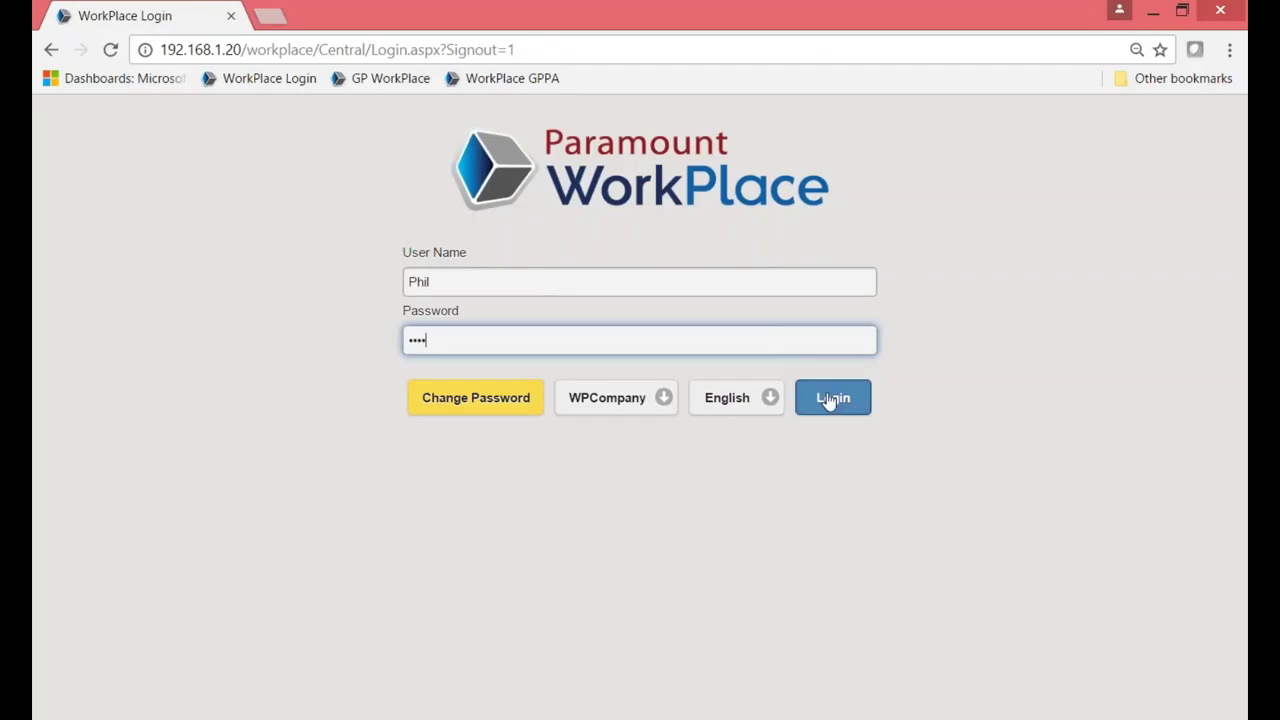
left_click(829, 401)
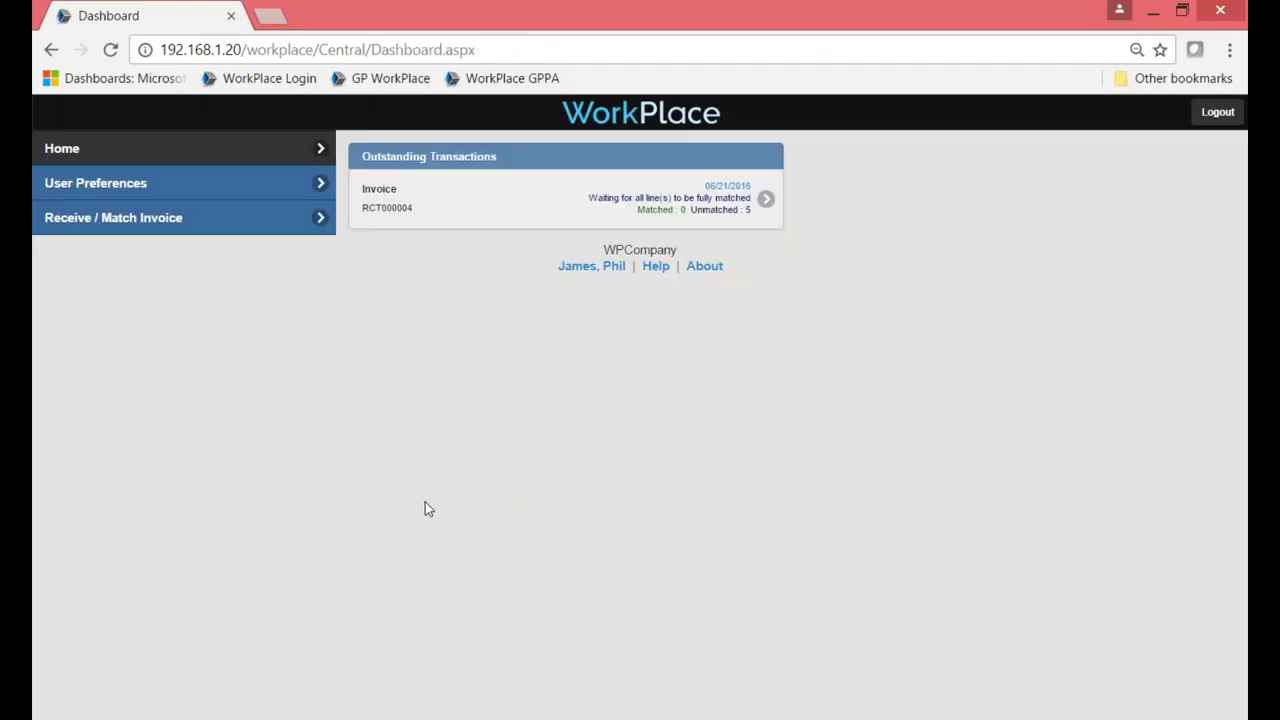
Launch the Receiving Wizard and load open purchase order lines using the default filters.
left_click(105, 222)
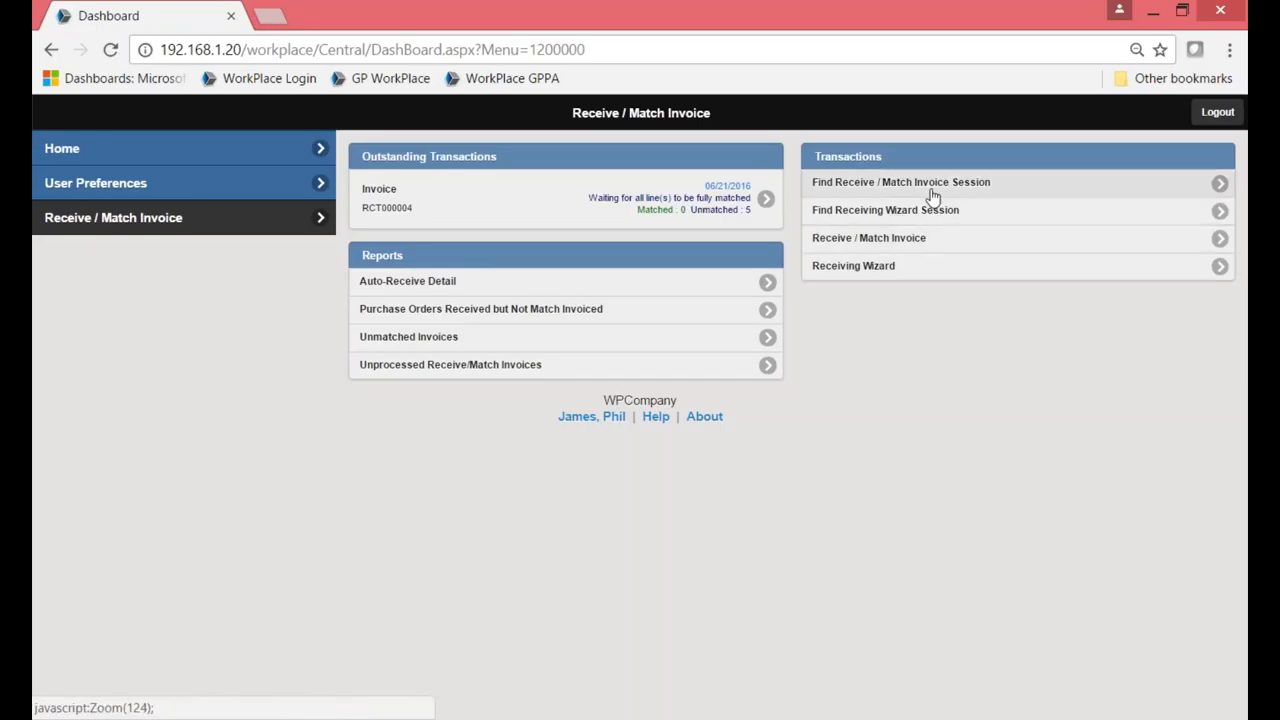
left_click(918, 275)
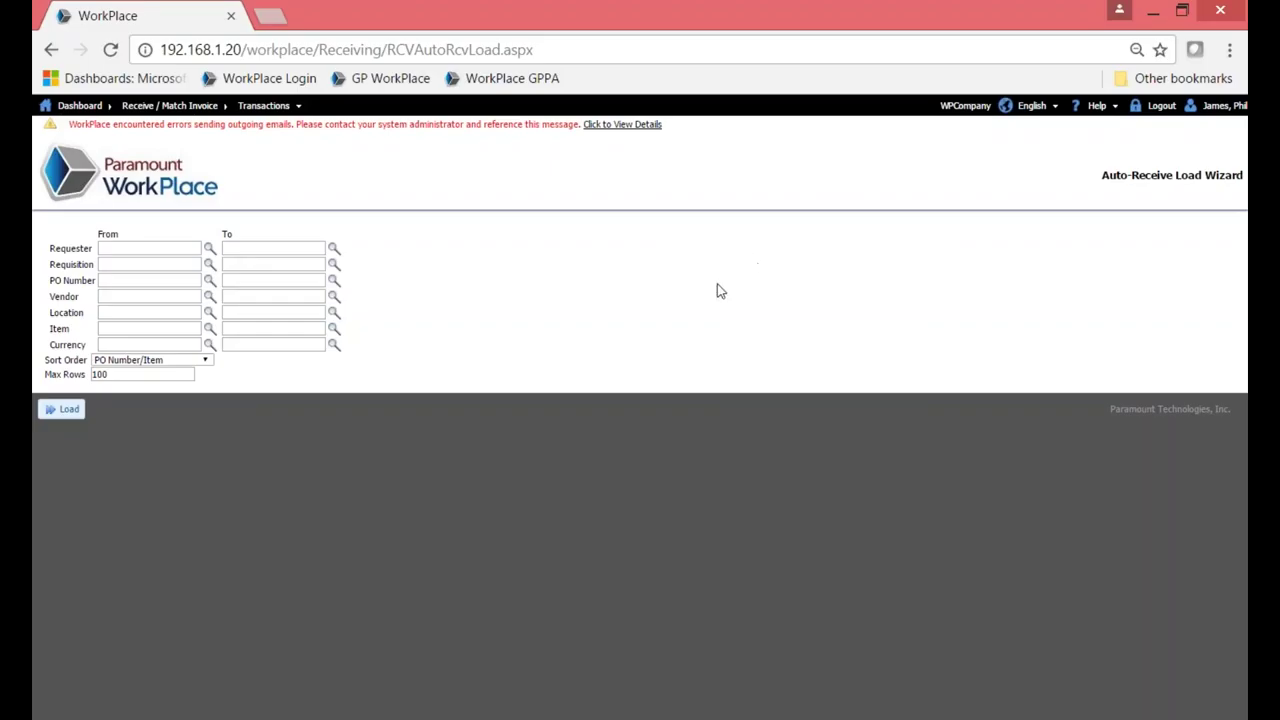
left_click(64, 411)
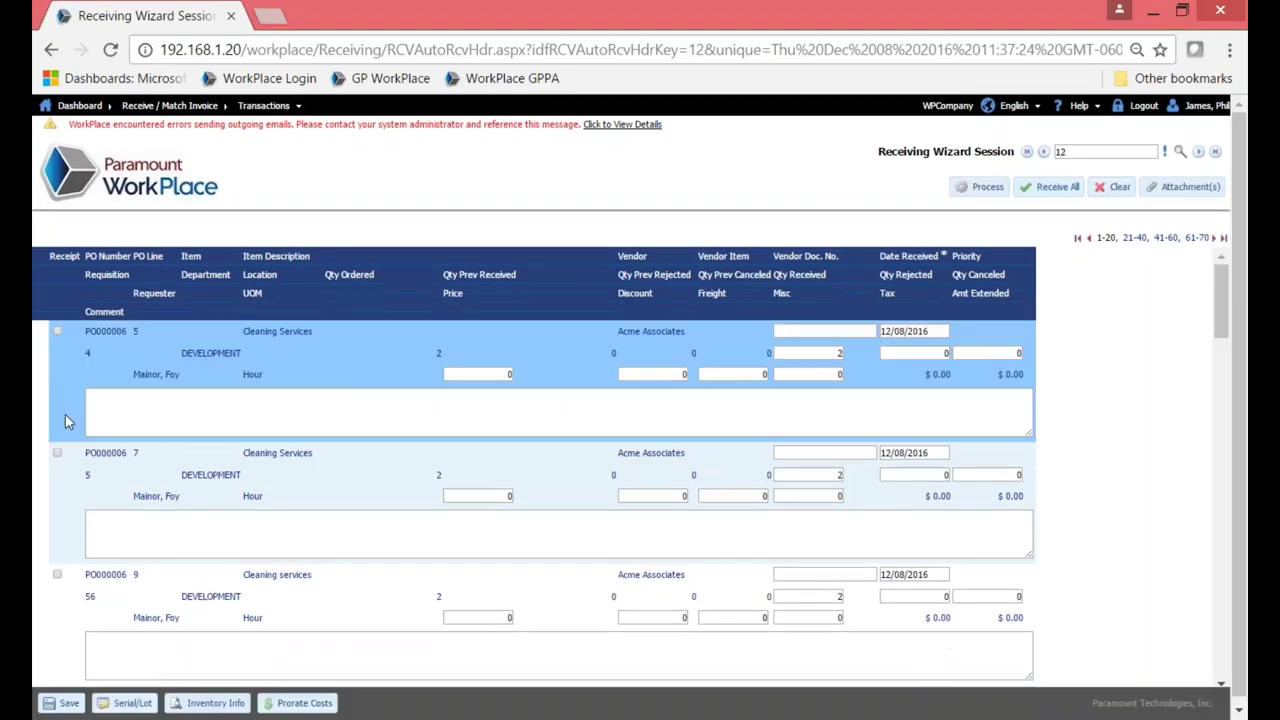
Mark PO000006 line 5 for receipt with the comment 'comments'.
scroll(65, 414, "down", 3)
scroll(70, 400, "up", 2)
left_click(57, 332)
left_click(134, 411)
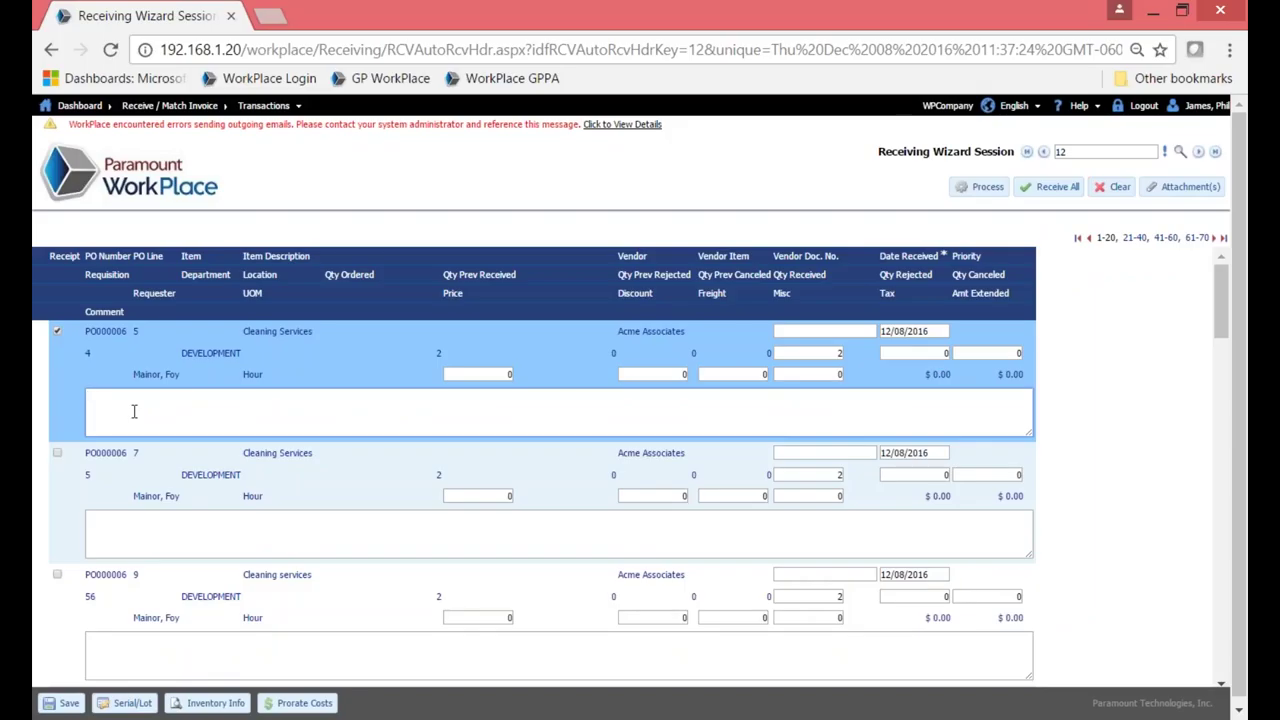
type("comments")
Process receiving session 12 into receipt RCT000026 and return to the Receive / Match Invoice menu.
left_click(981, 189)
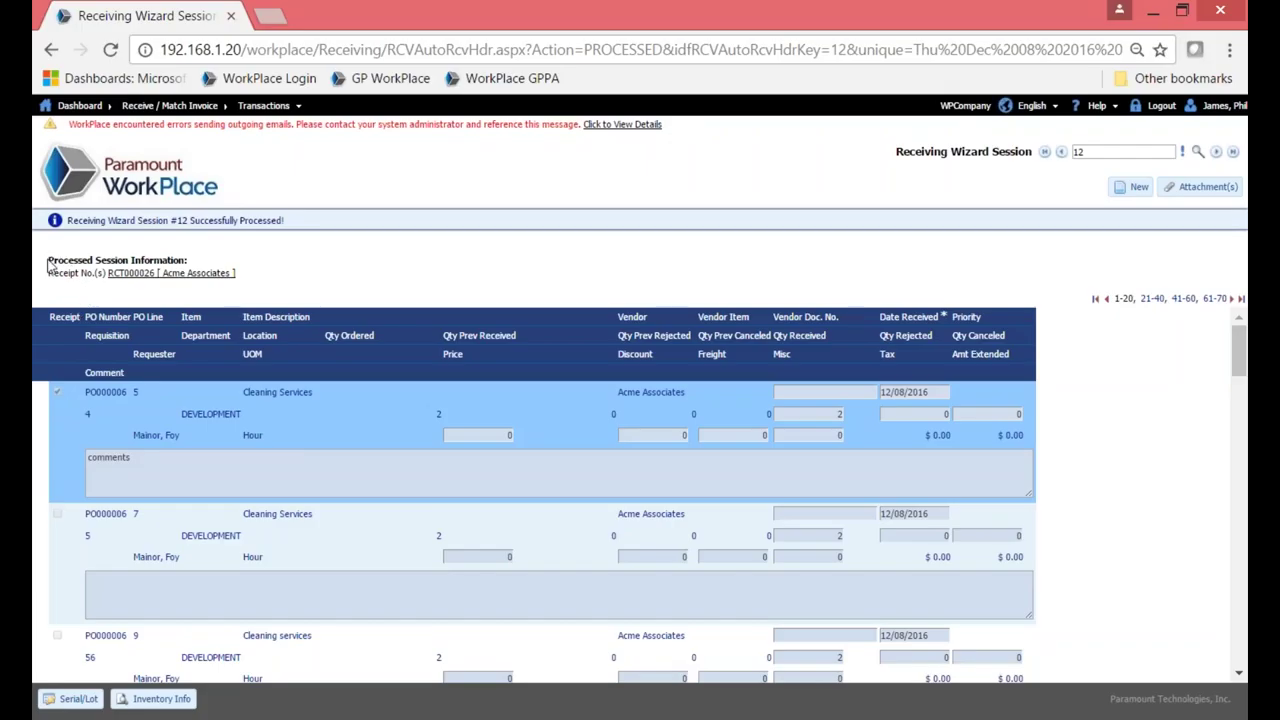
left_click_drag(47, 257, 236, 272)
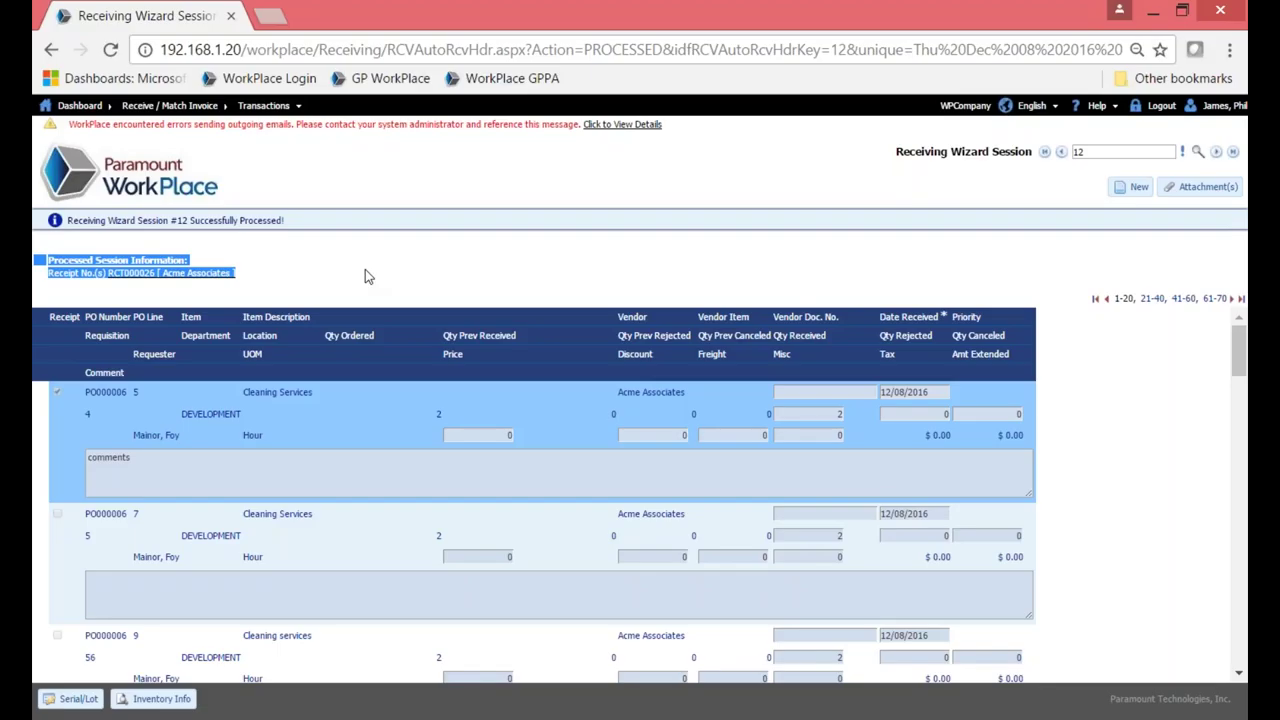
left_click(166, 180)
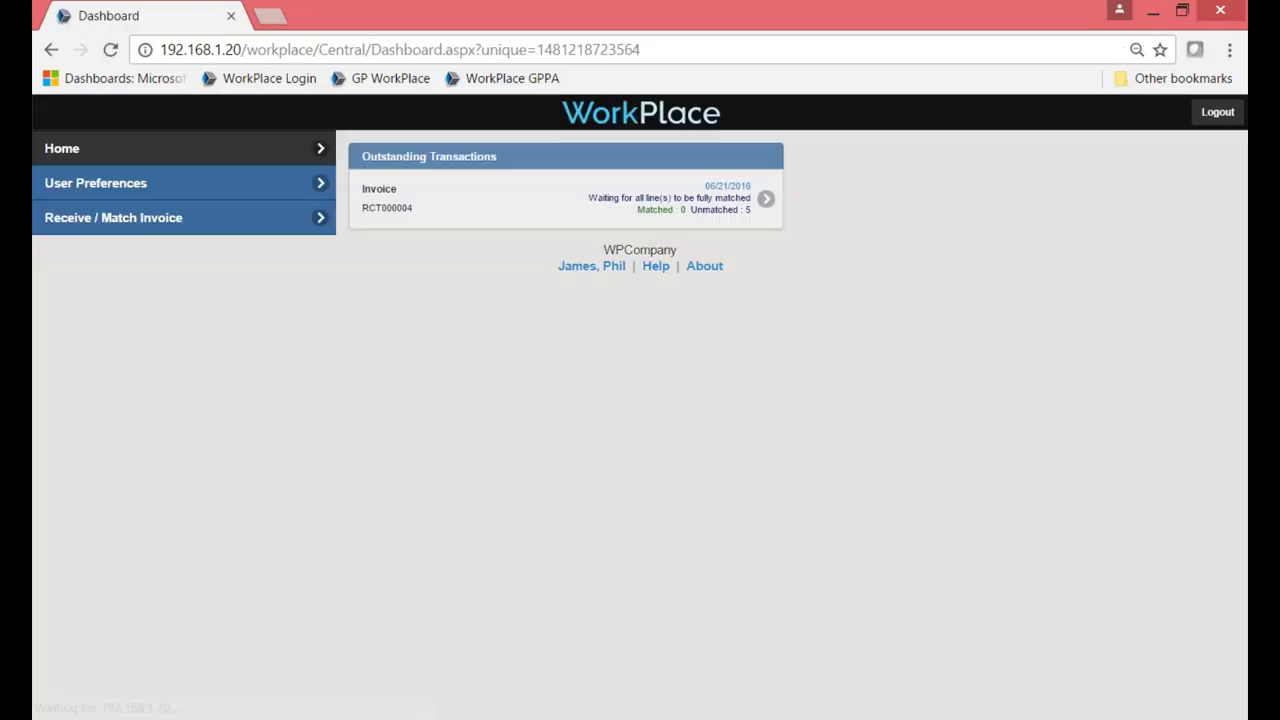
left_click(157, 222)
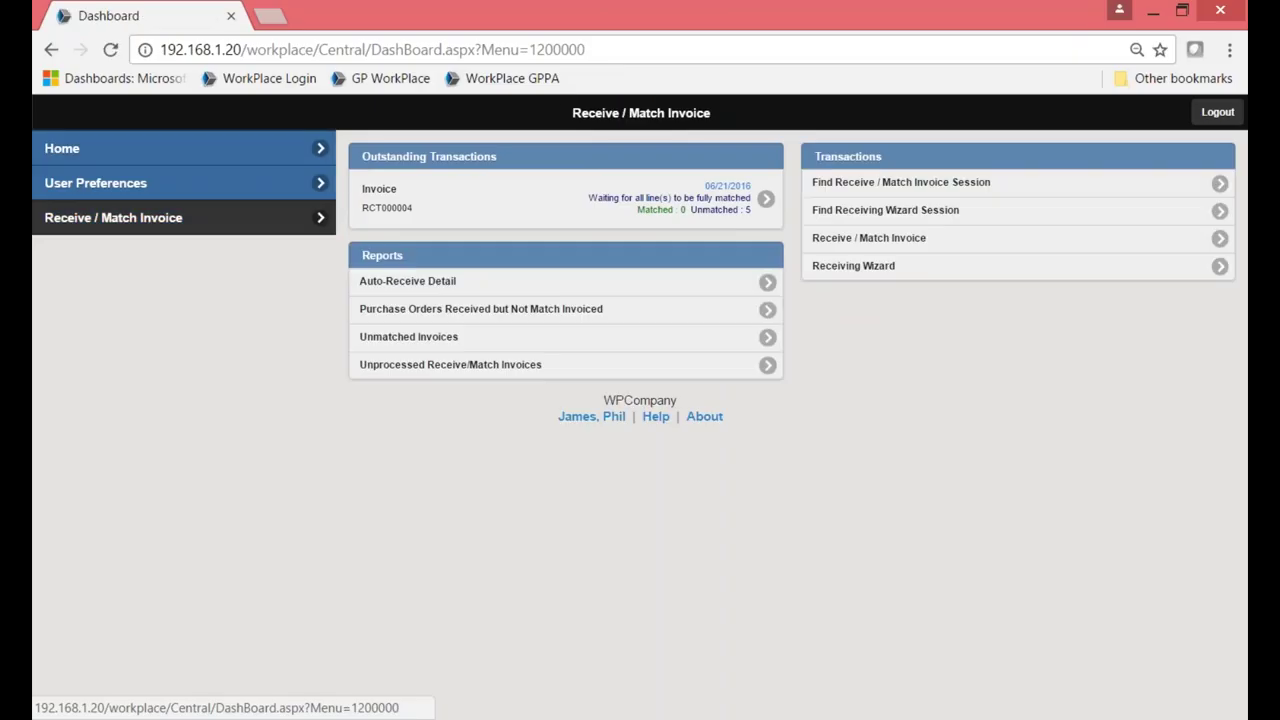
Create a new receive/match invoice with type Receipt/Invoice.
left_click(900, 246)
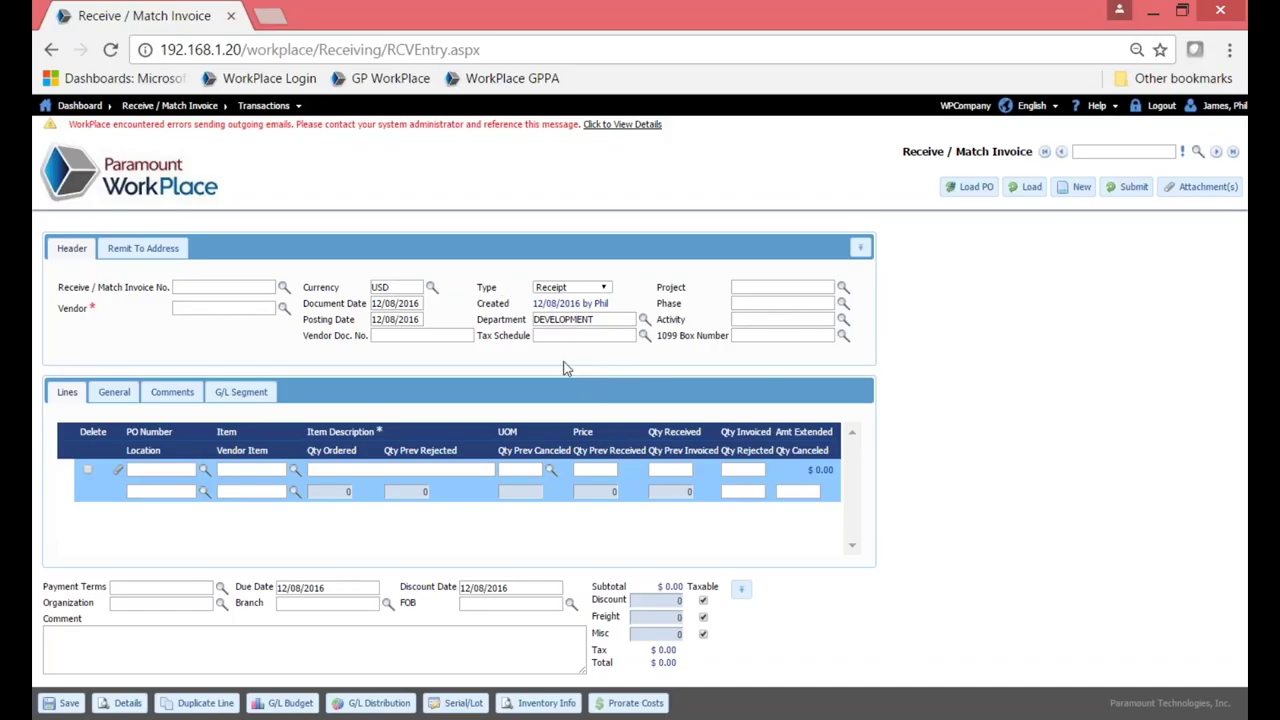
left_click(604, 288)
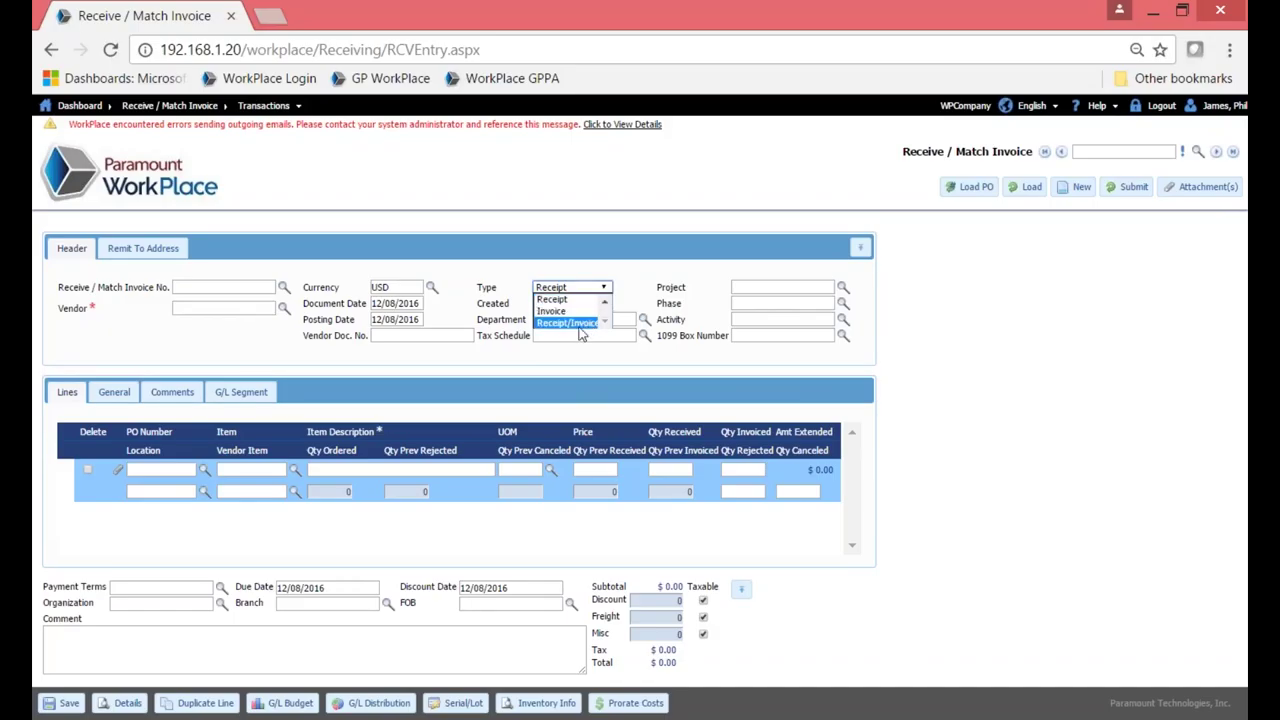
left_click(579, 326)
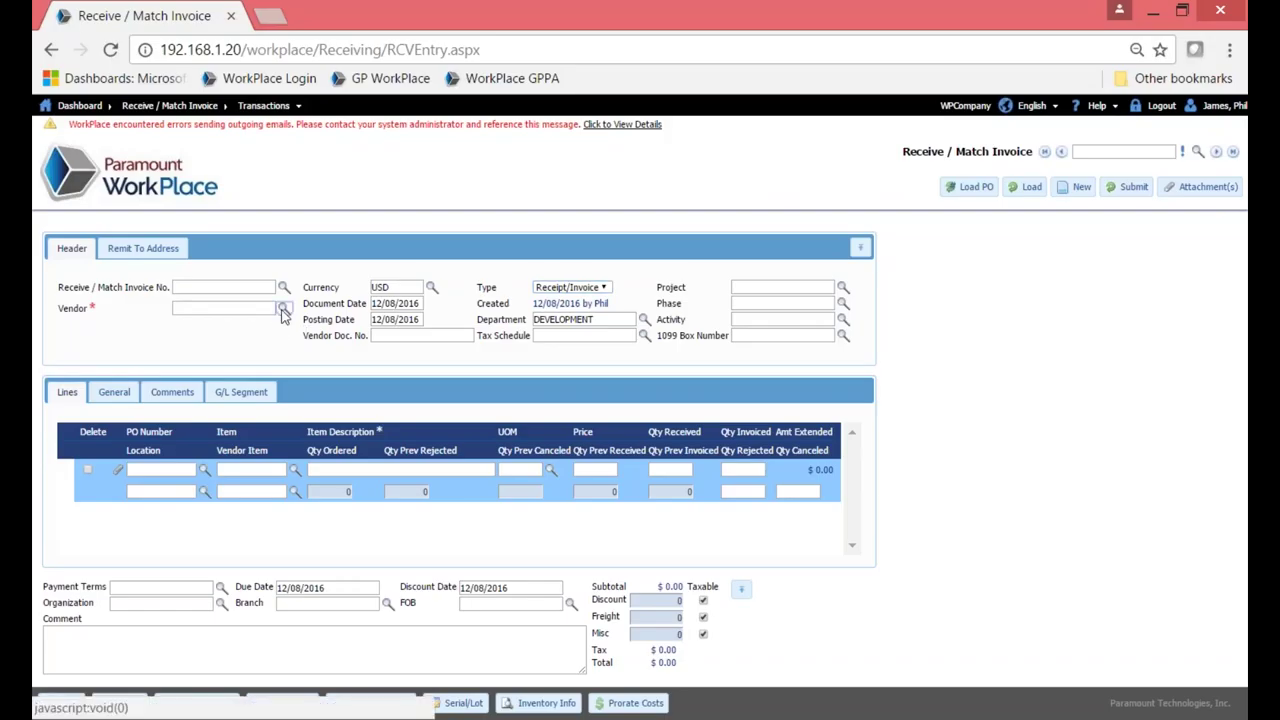
Look up vendor CTI Computers and load its PO000007 LaserJet Printer line into the receipt.
left_click(283, 310)
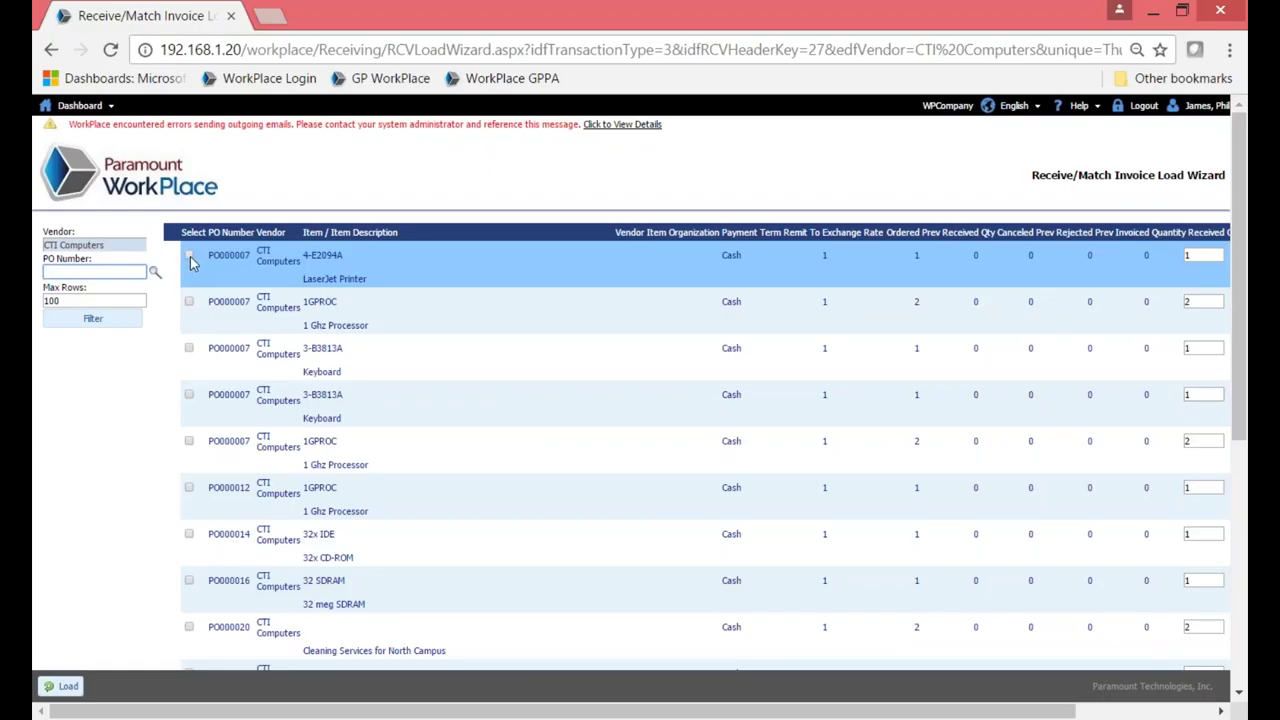
left_click(189, 256)
left_click(62, 686)
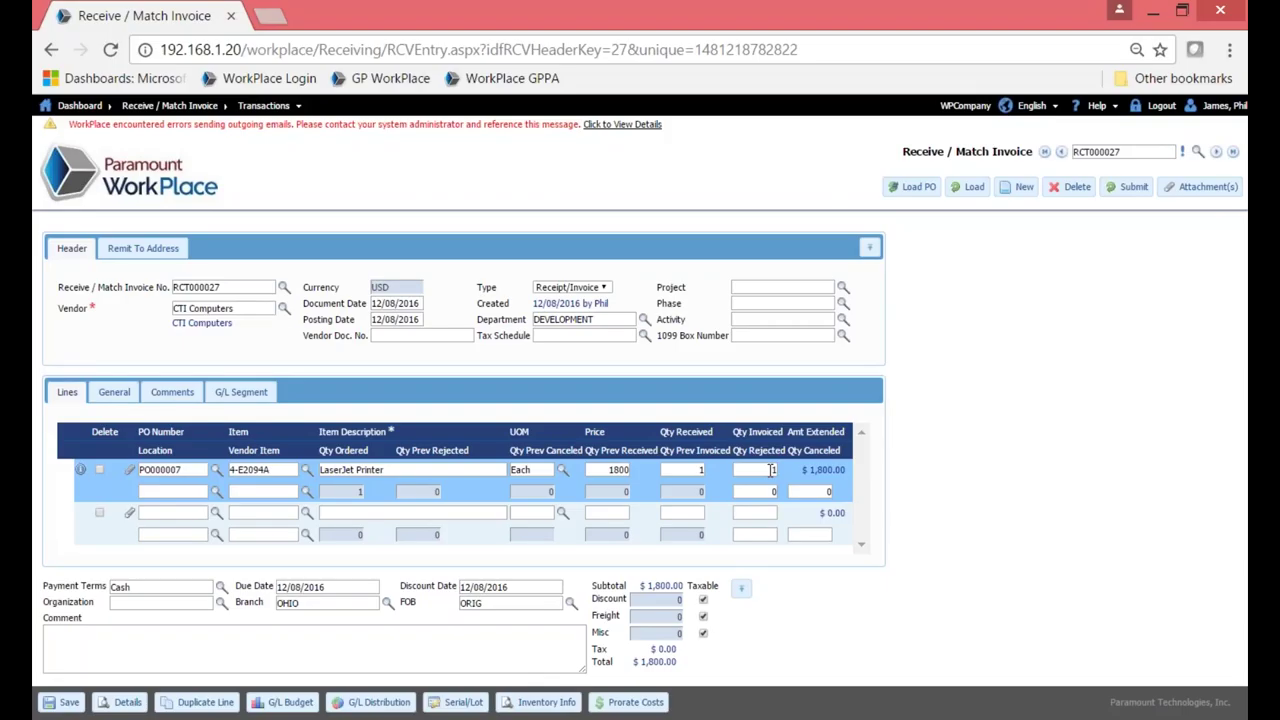
Check the invoice comment and general details, then return to the line-item grid.
left_click(370, 652)
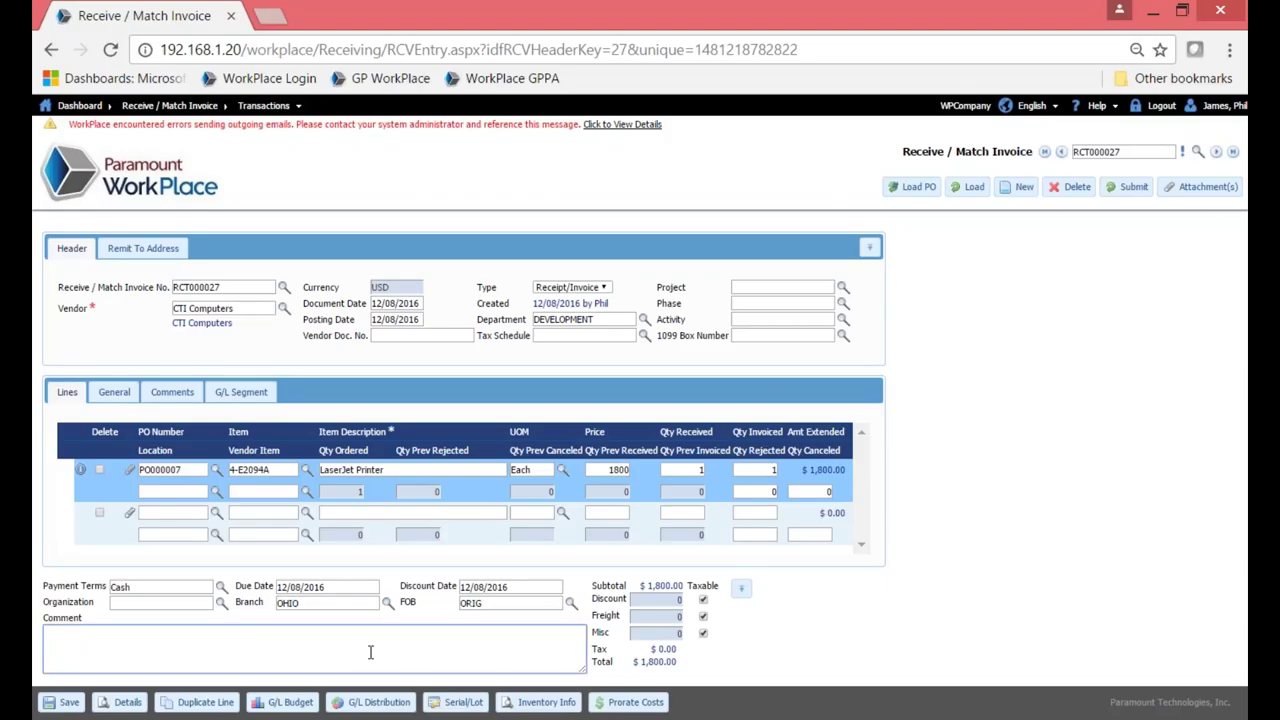
left_click(104, 397)
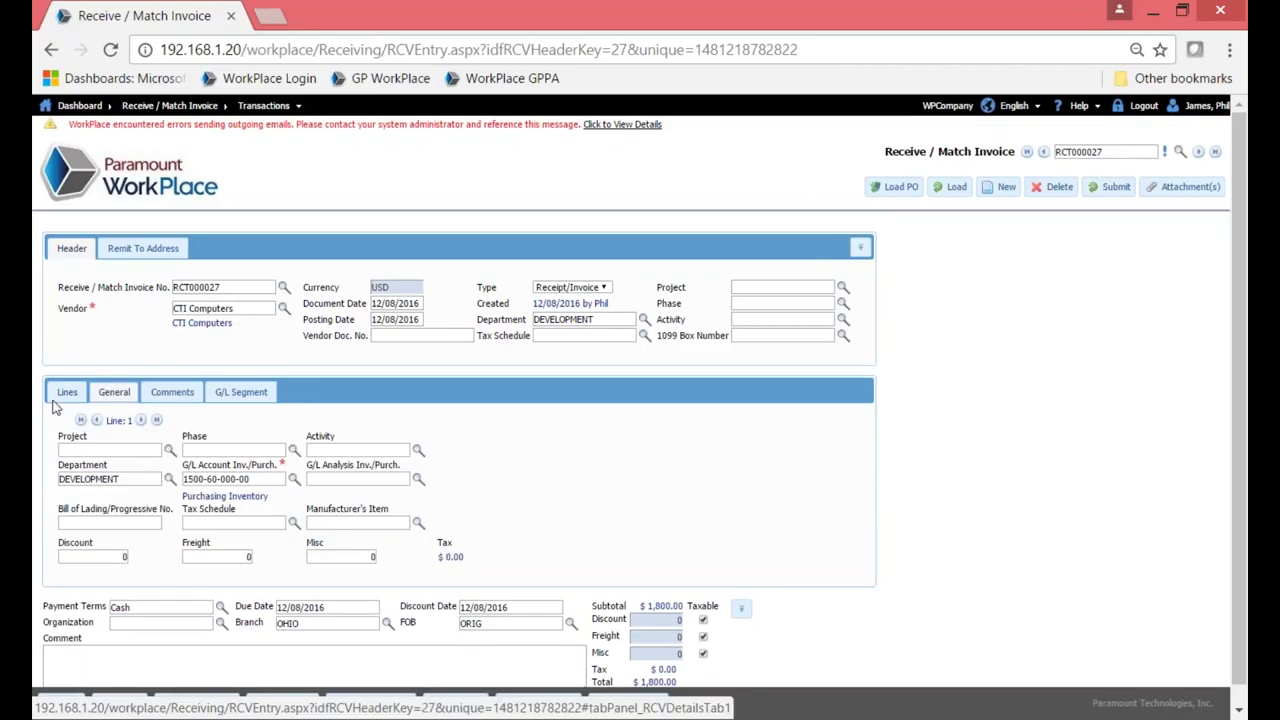
left_click(61, 394)
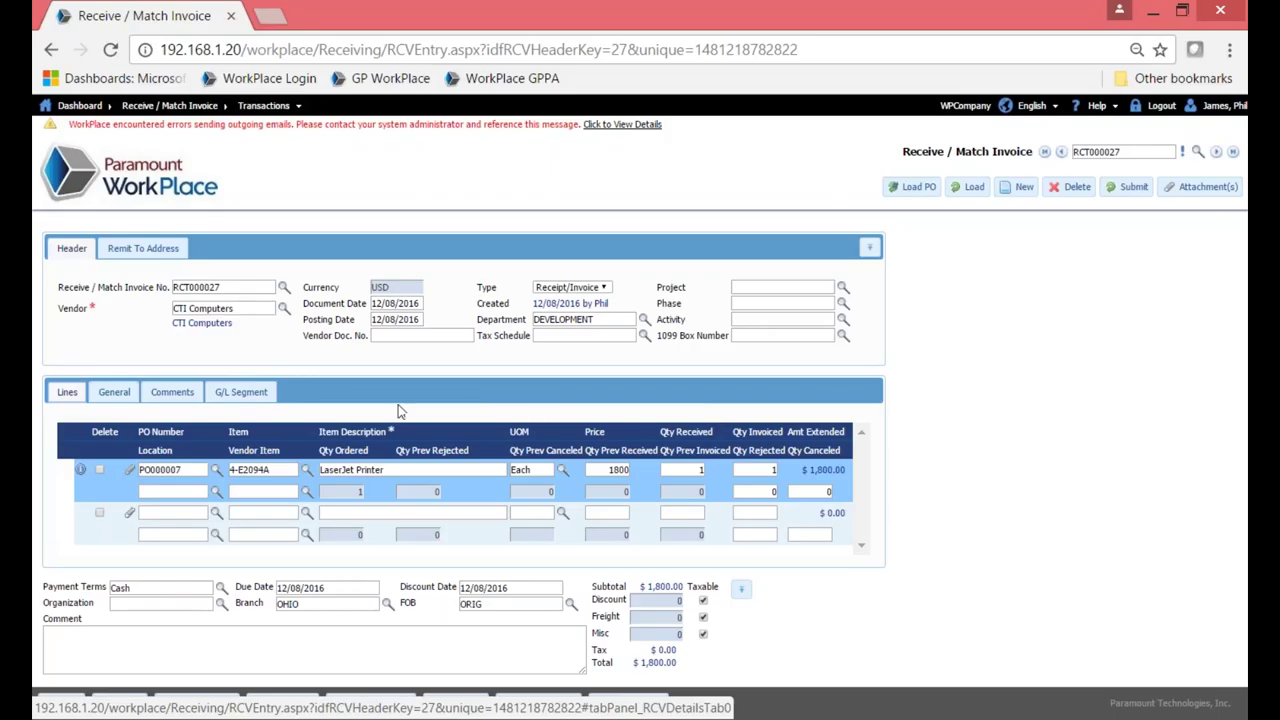
Submit RCT000027 with vendor document Inv1254a, creating voucher WPV00015, then sign out.
left_click(403, 335)
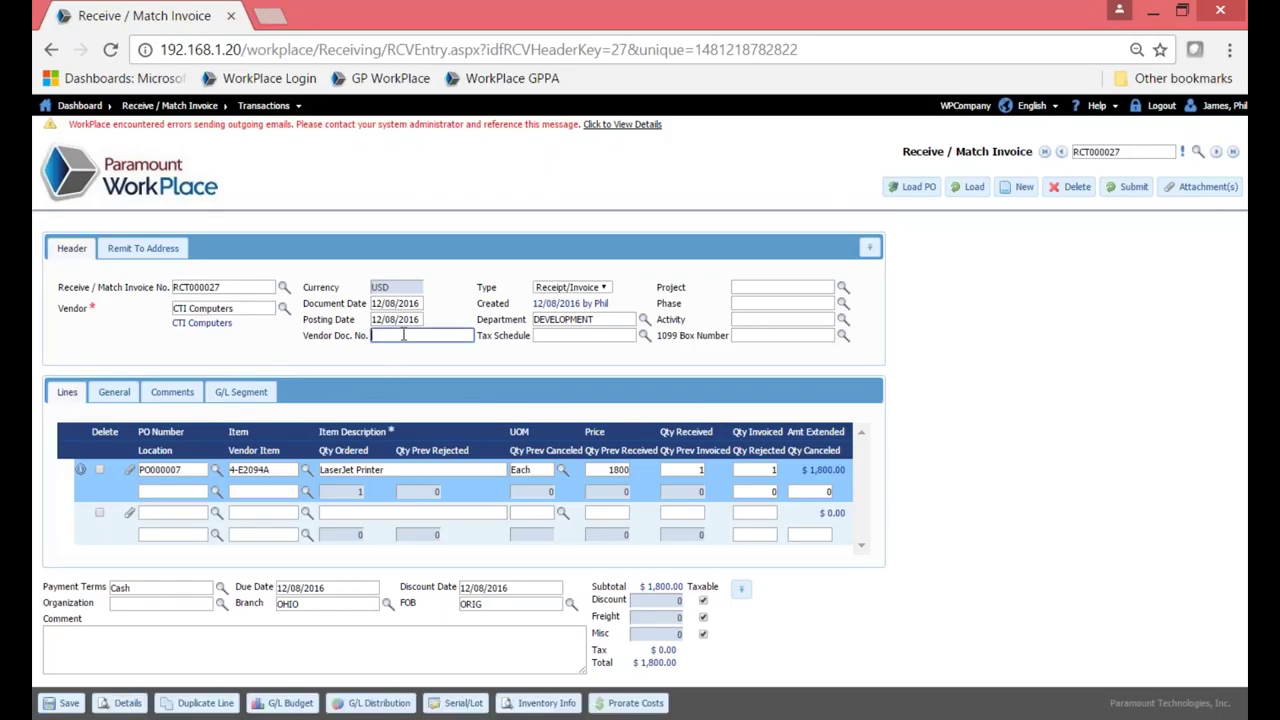
type("Inv1254a")
left_click(1126, 188)
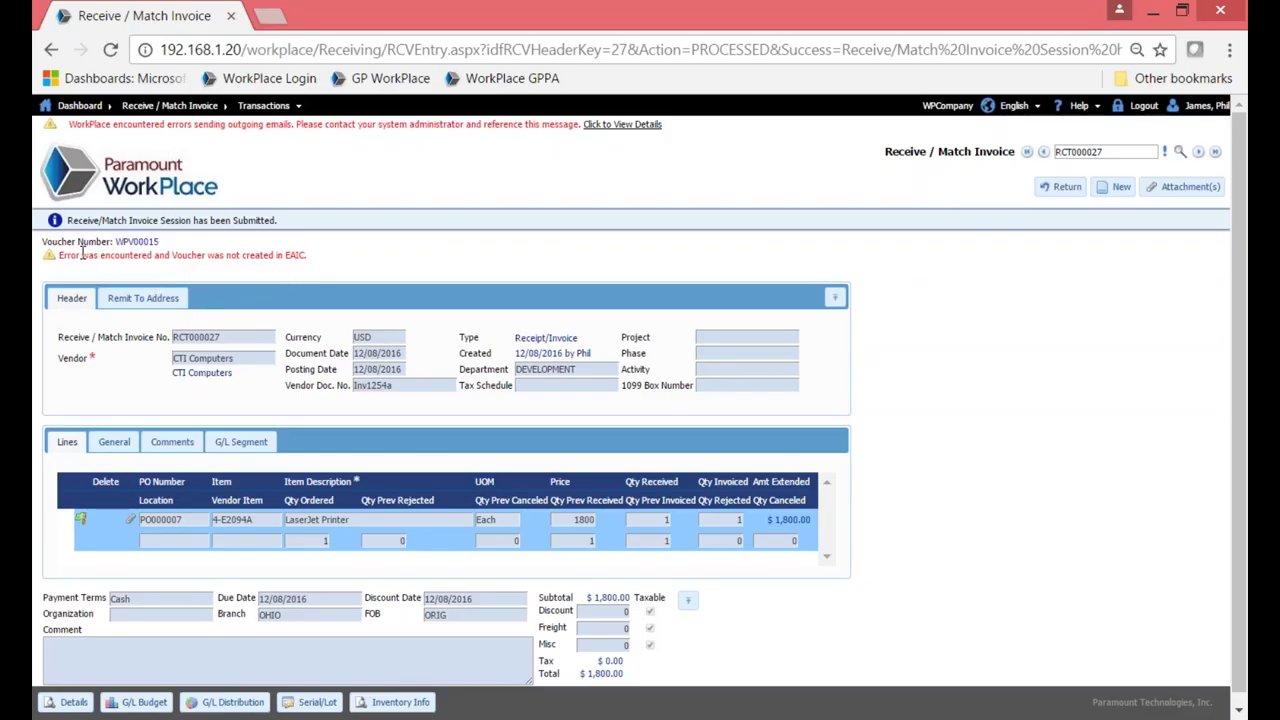
left_click_drag(45, 242, 172, 241)
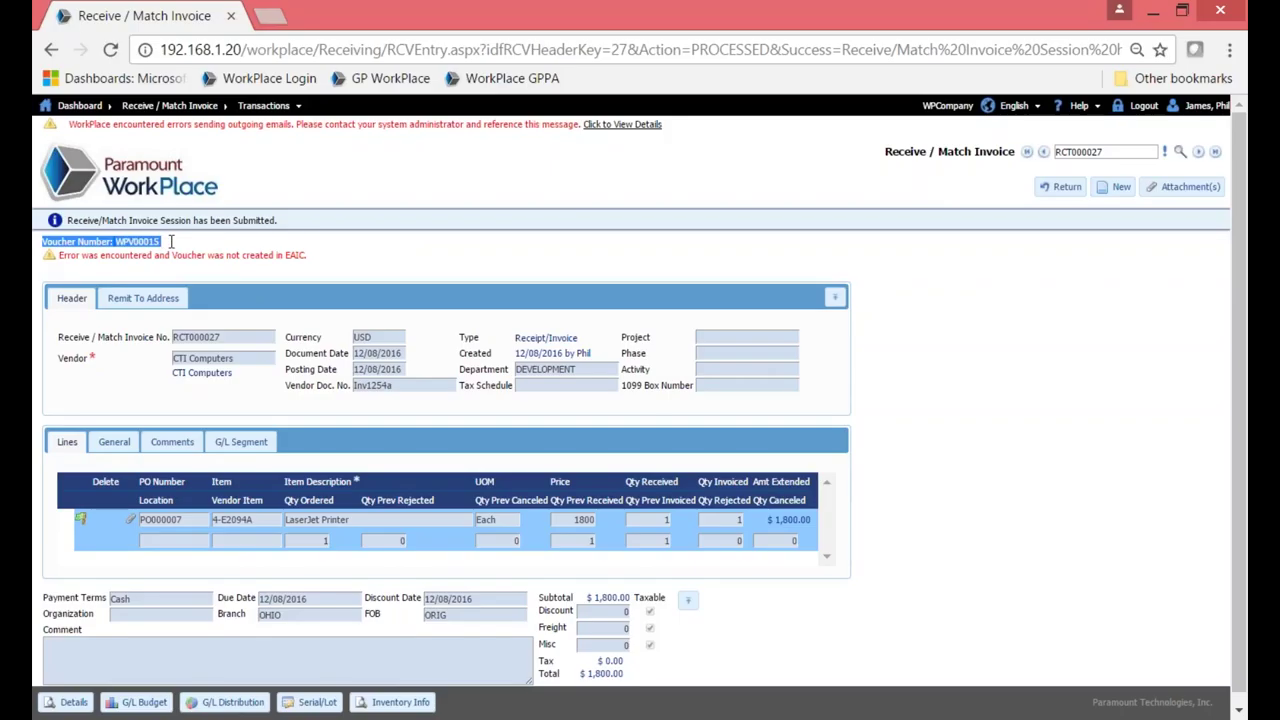
left_click(190, 174)
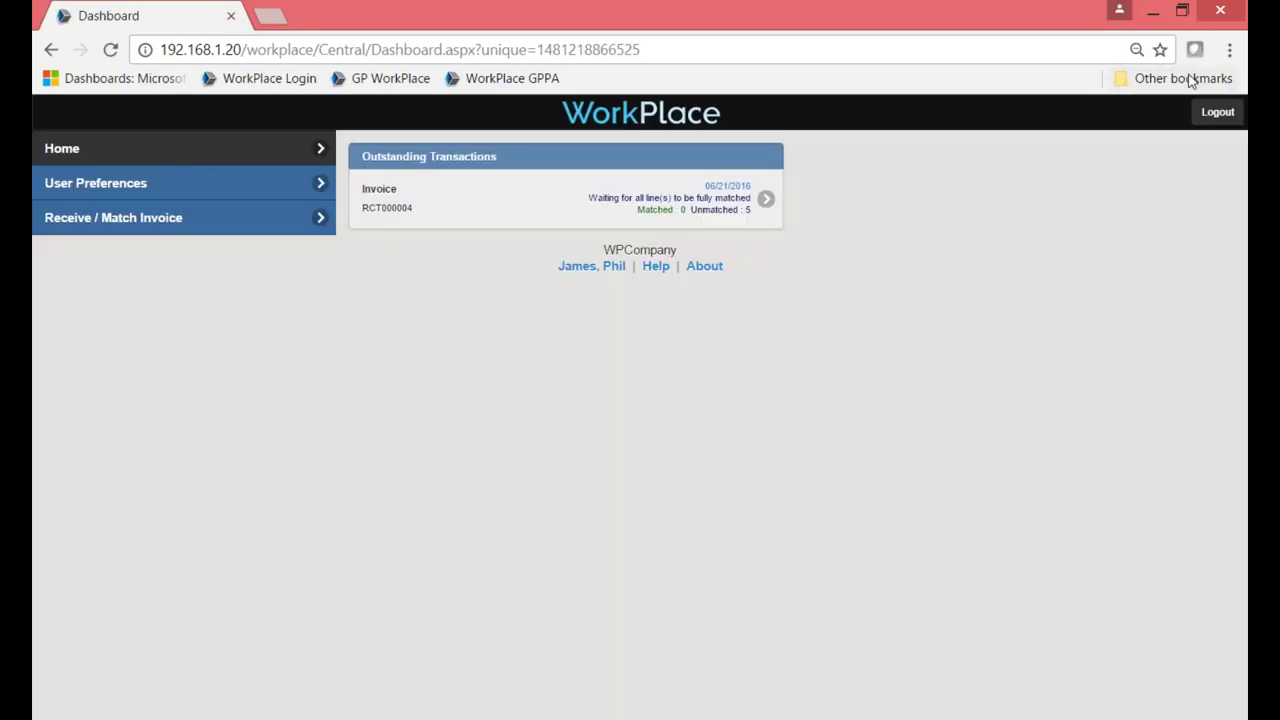
left_click(1216, 114)
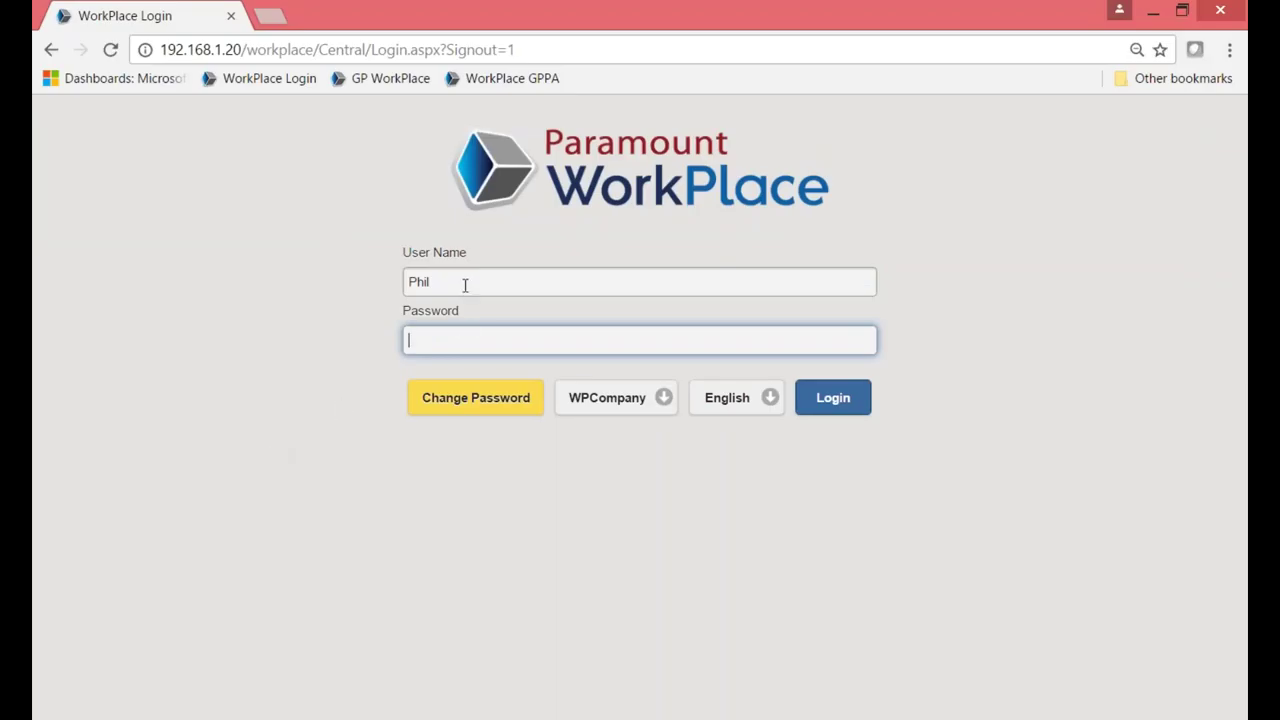
Log in as another user by replacing the user name and entering their password.
double_click(466, 284)
type("Foy")
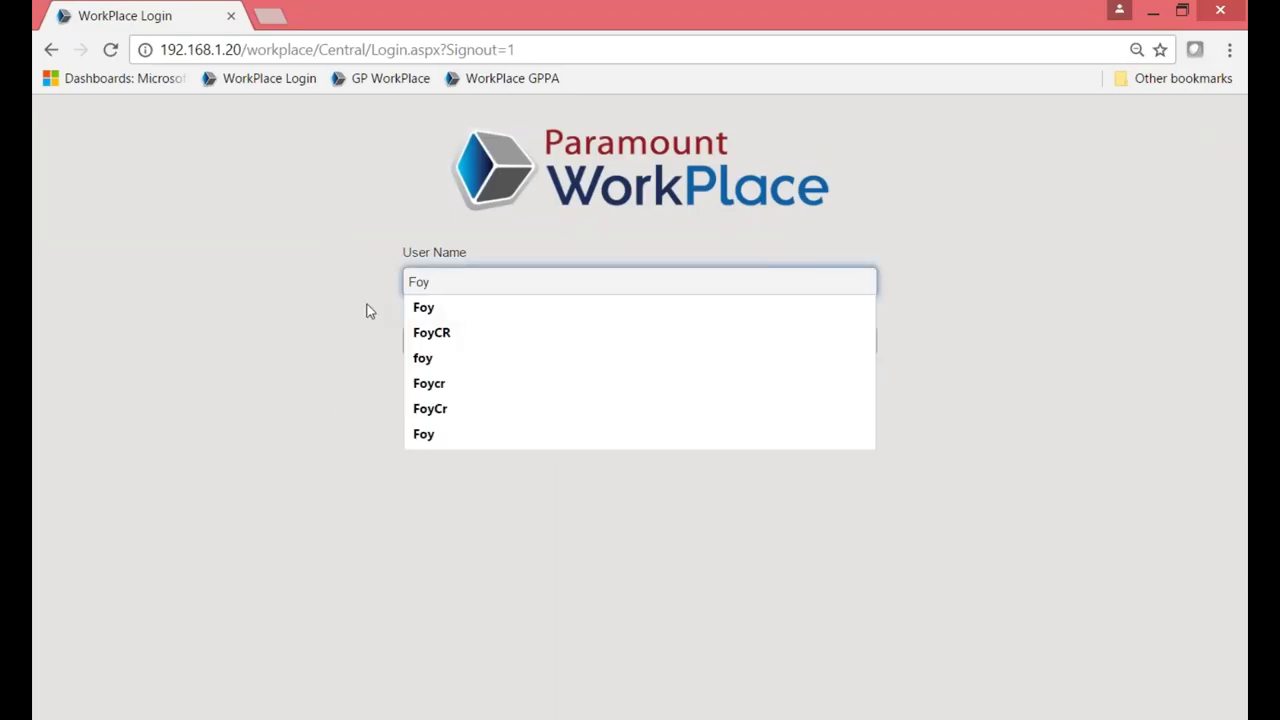
key("Tab")
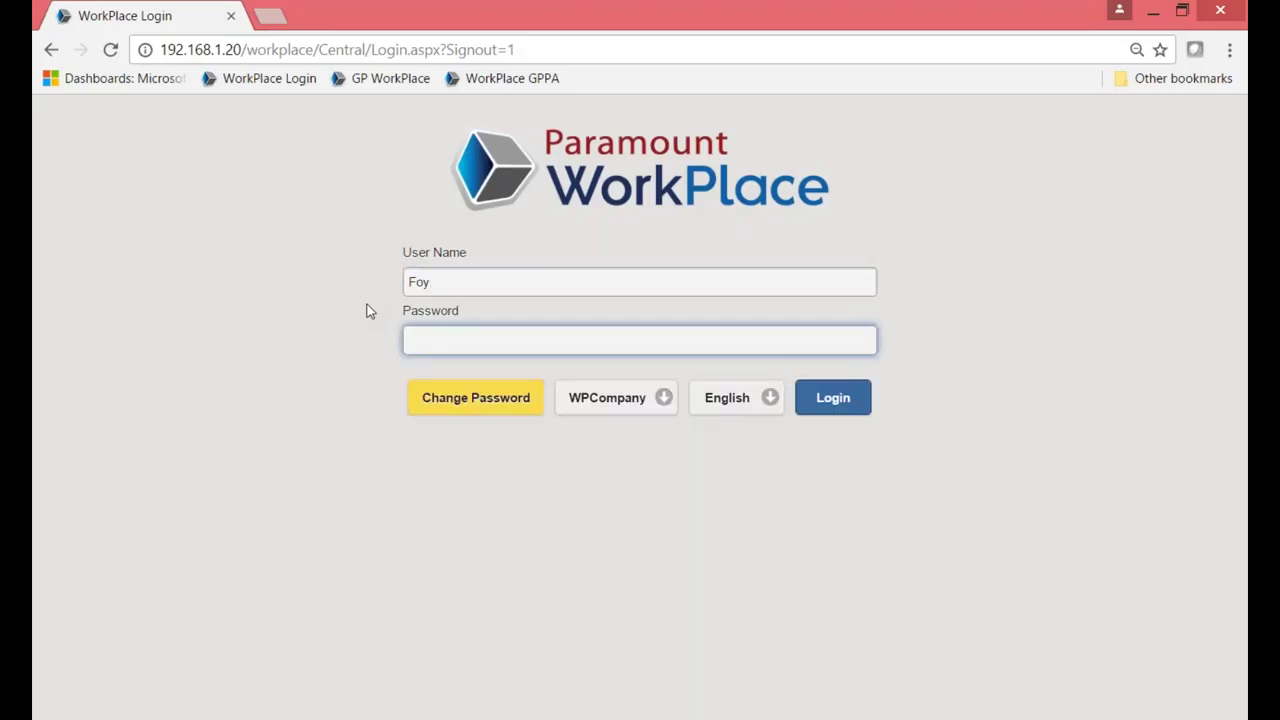
type("***")
left_click(836, 411)
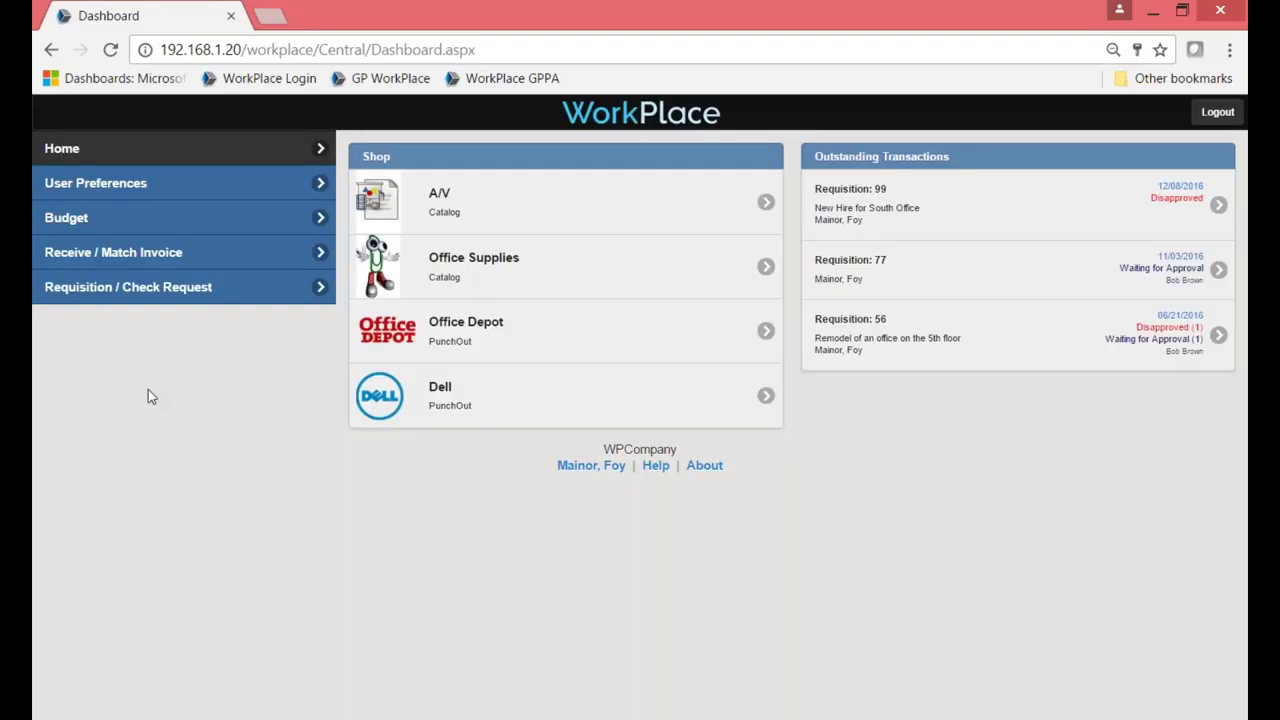
Open a blank Check Request Entry form from the Requisition / Check Request menu.
left_click(160, 287)
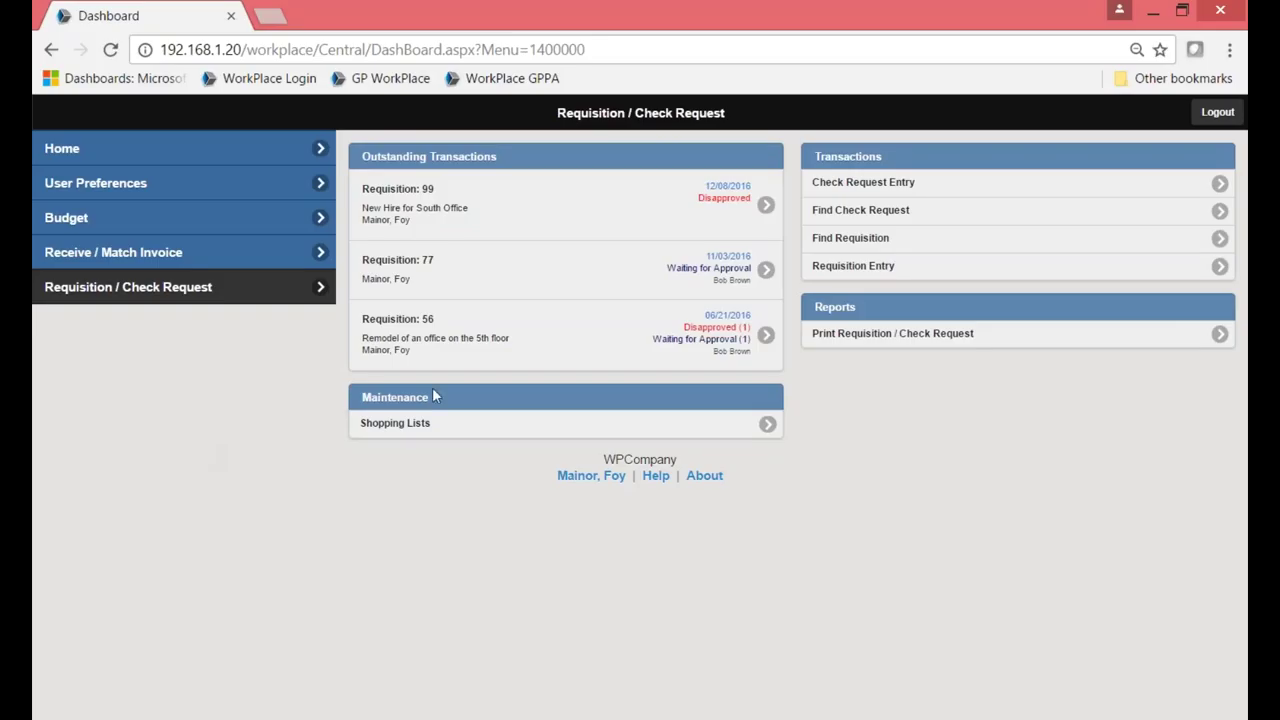
left_click(931, 193)
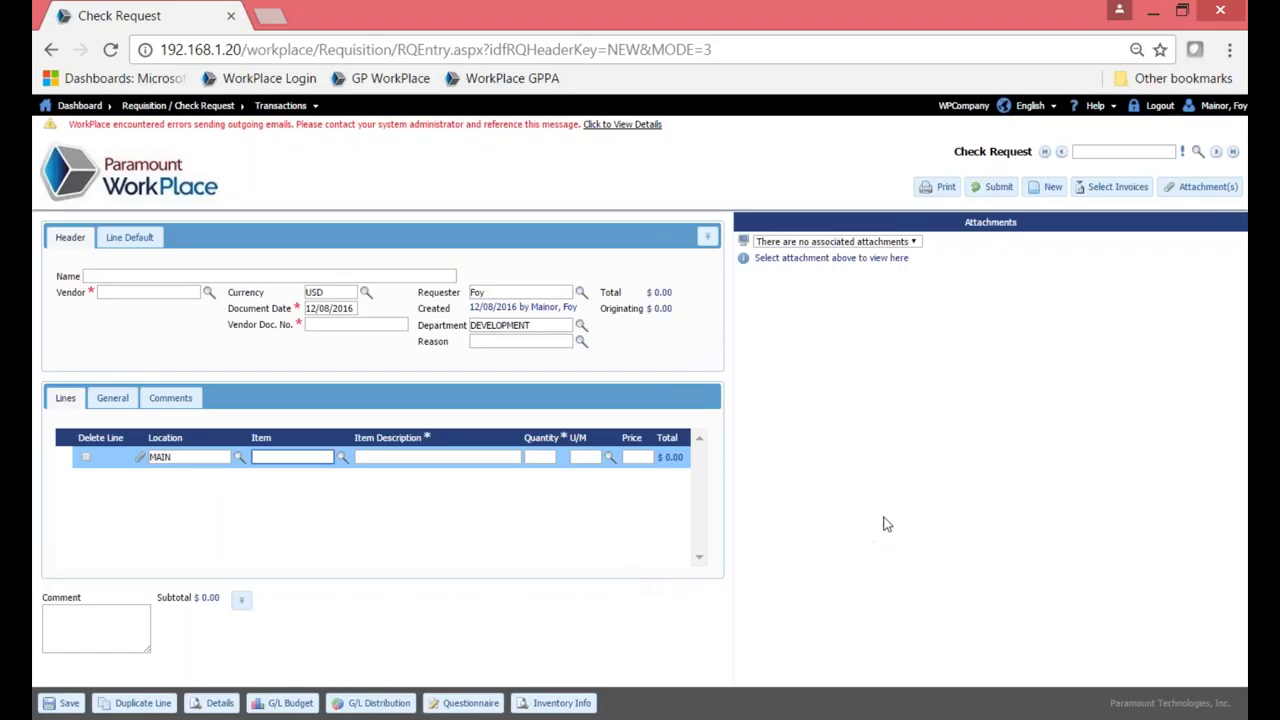
Attach the PPL Electric.gif bill to the check request via Select Invoices.
left_click(1110, 197)
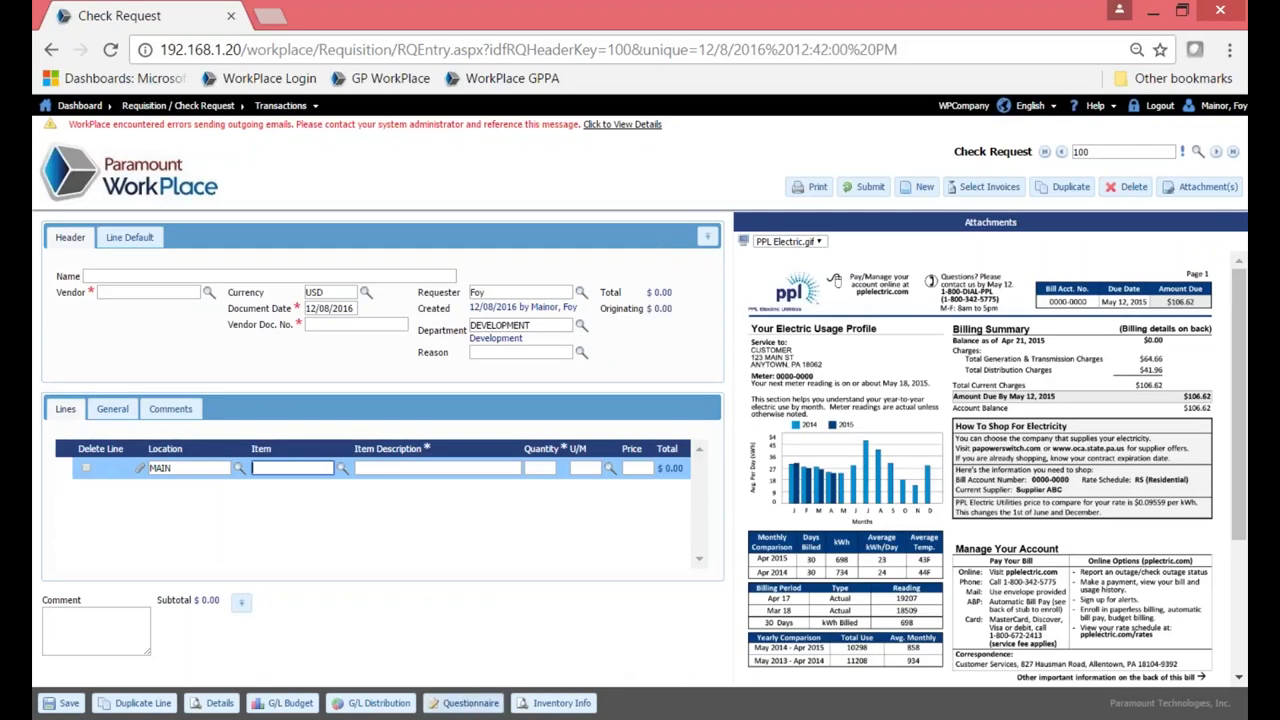
Name the check request 'Electric', choose vendor Acme Associates, and enter document number Inv781.
left_click(304, 277)
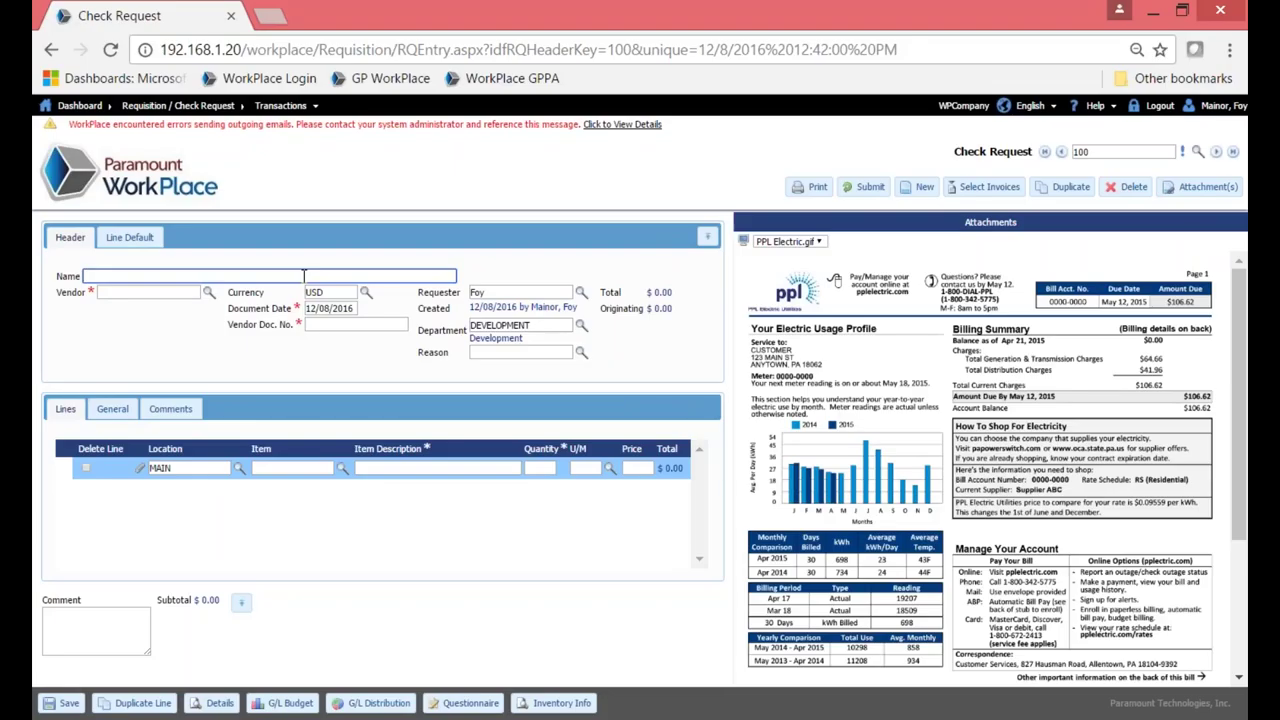
type("Electric")
left_click(170, 357)
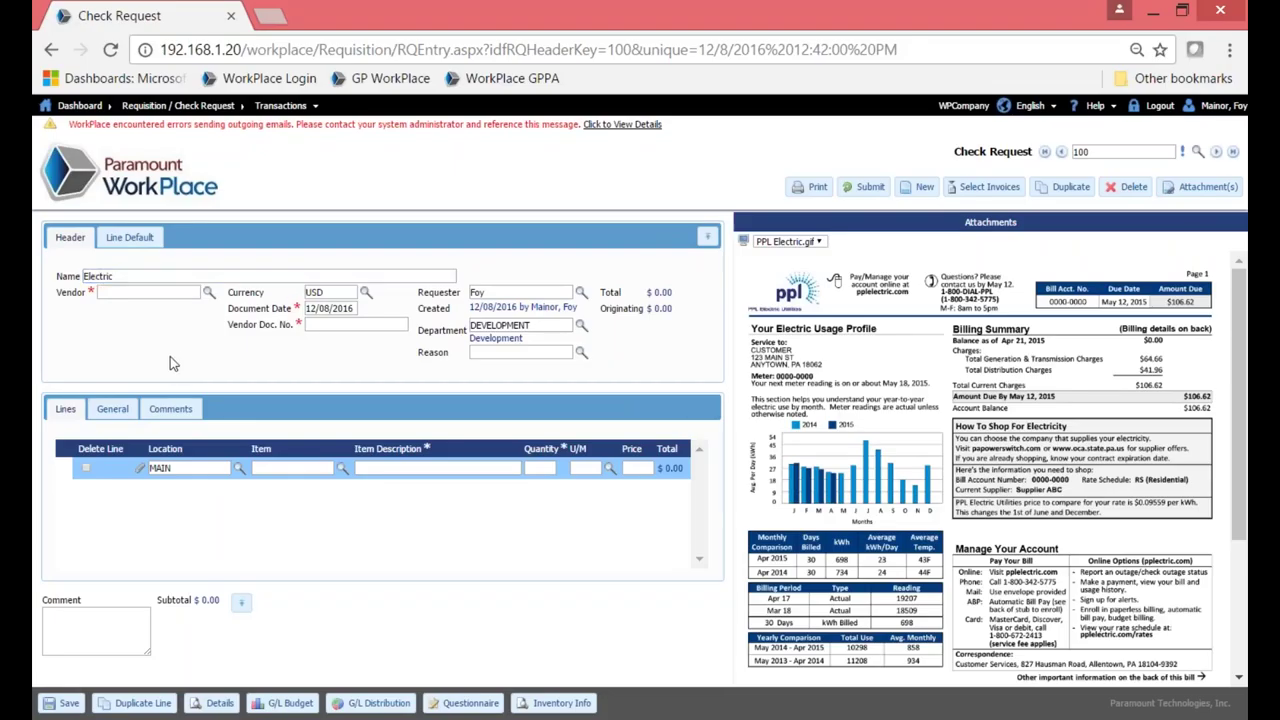
left_click(207, 297)
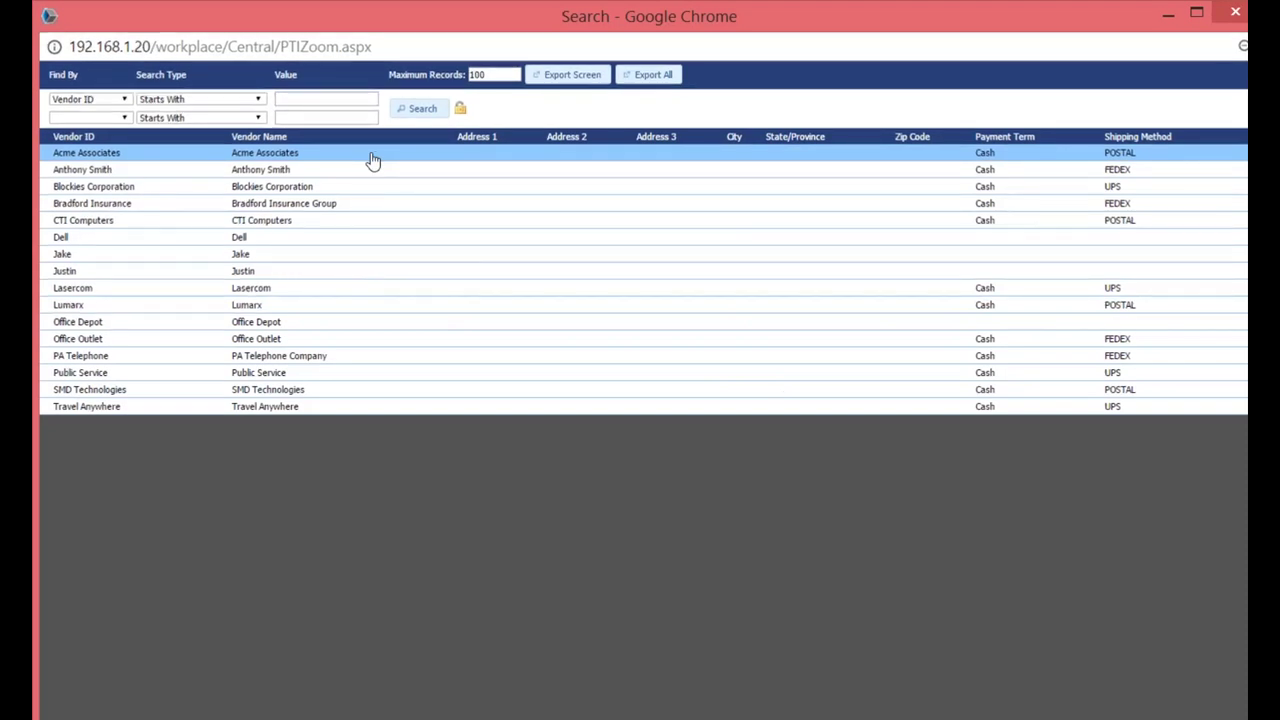
left_click(372, 161)
left_click(338, 326)
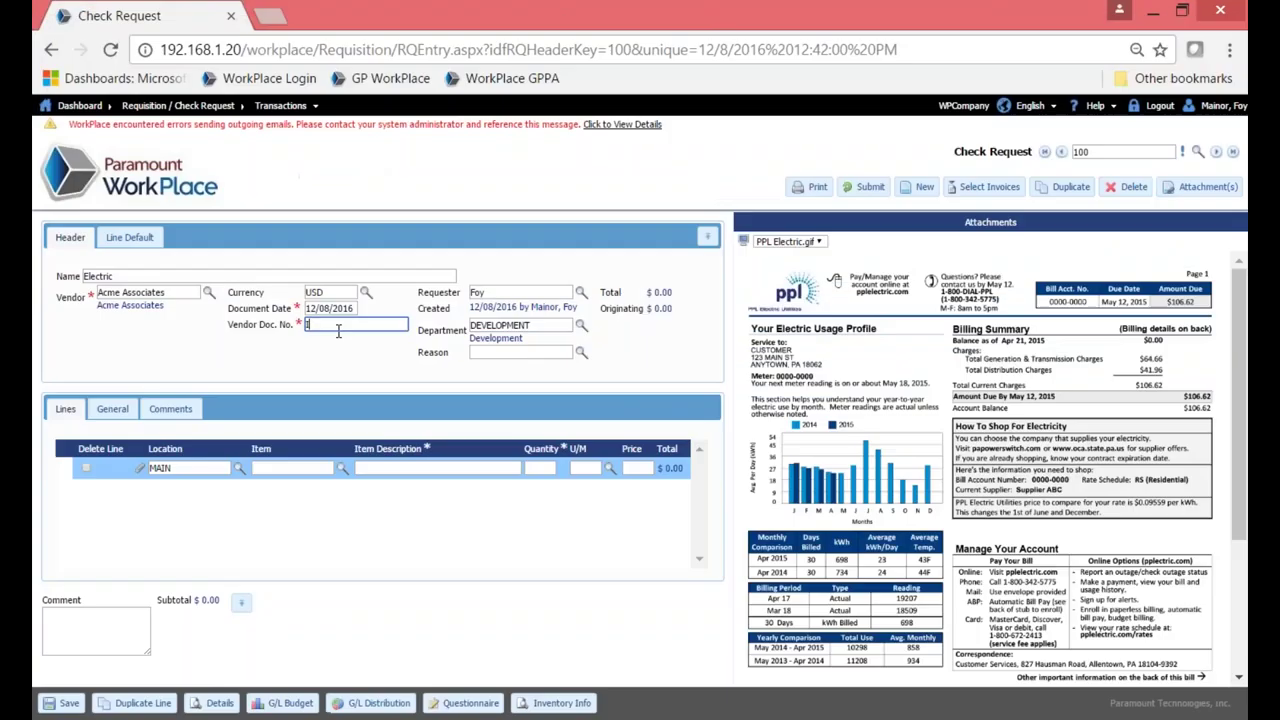
type("Inv781")
left_click(308, 524)
Add a line item 'Electric' with quantity 1, unit Hour, and price 250.
left_click(376, 468)
type("Elect")
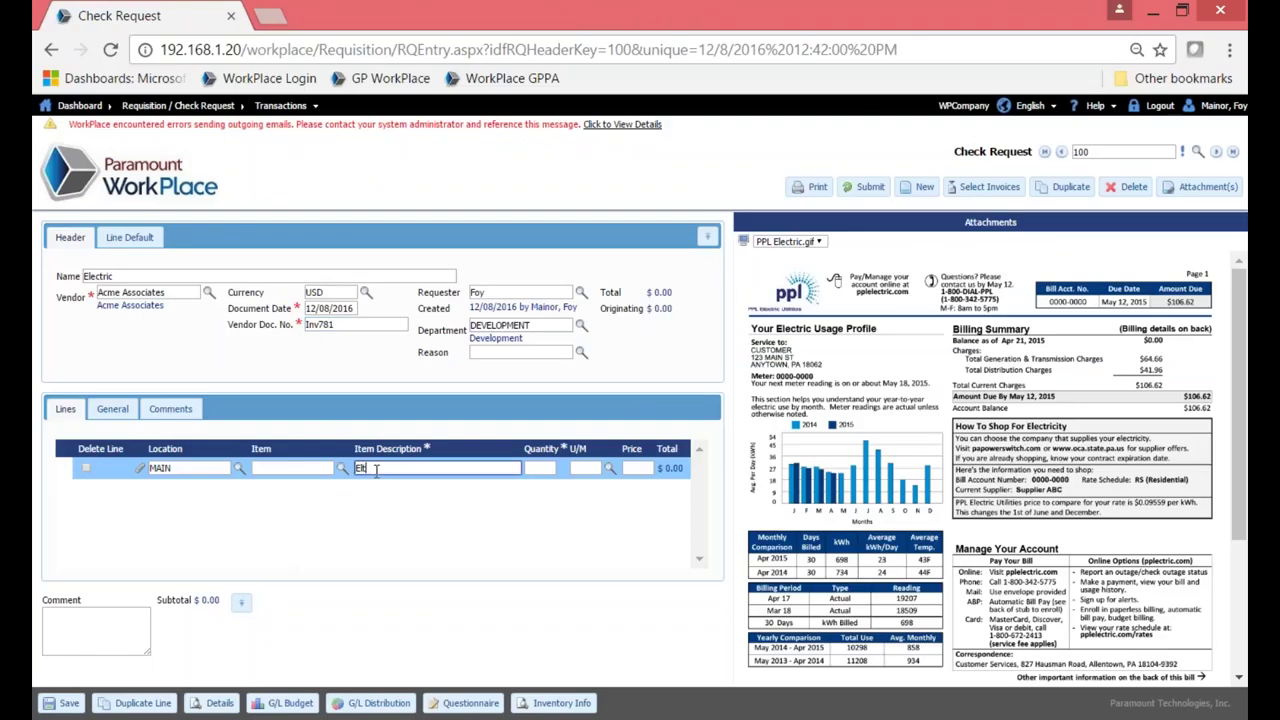
type("ric")
key("Tab")
type("1")
key("Tab")
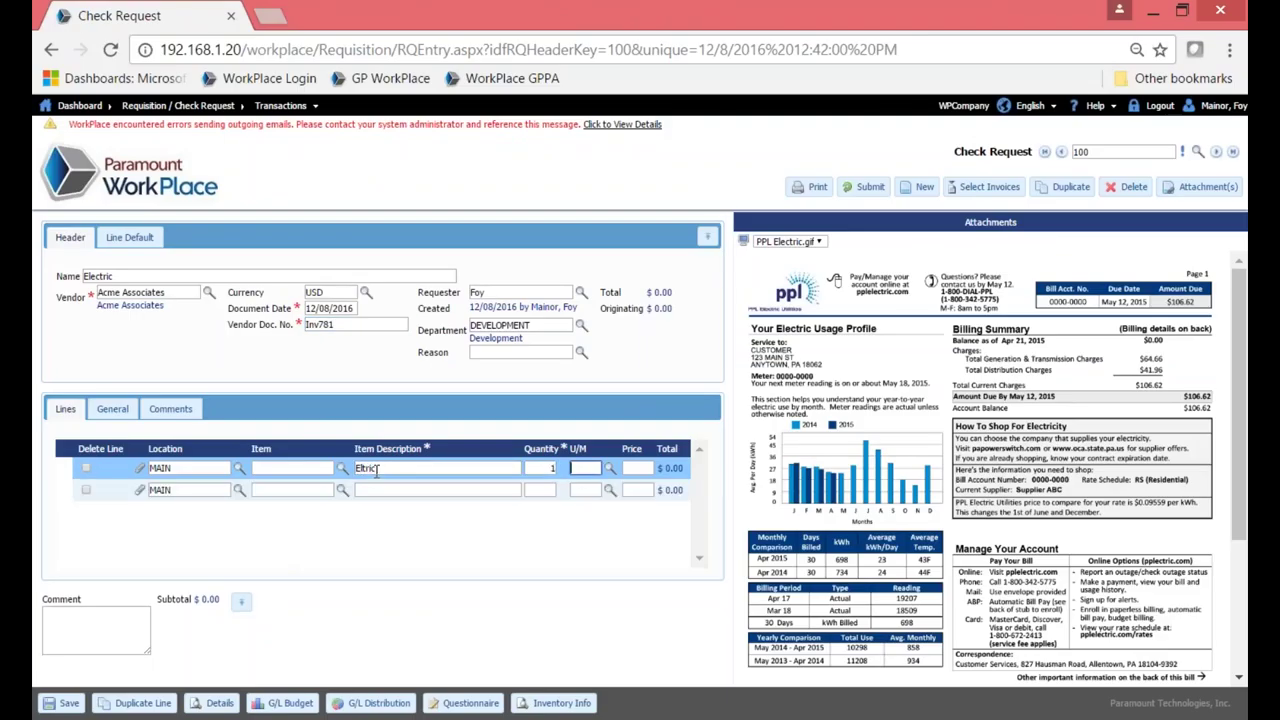
type("Hour")
key("Tab")
type("250.")
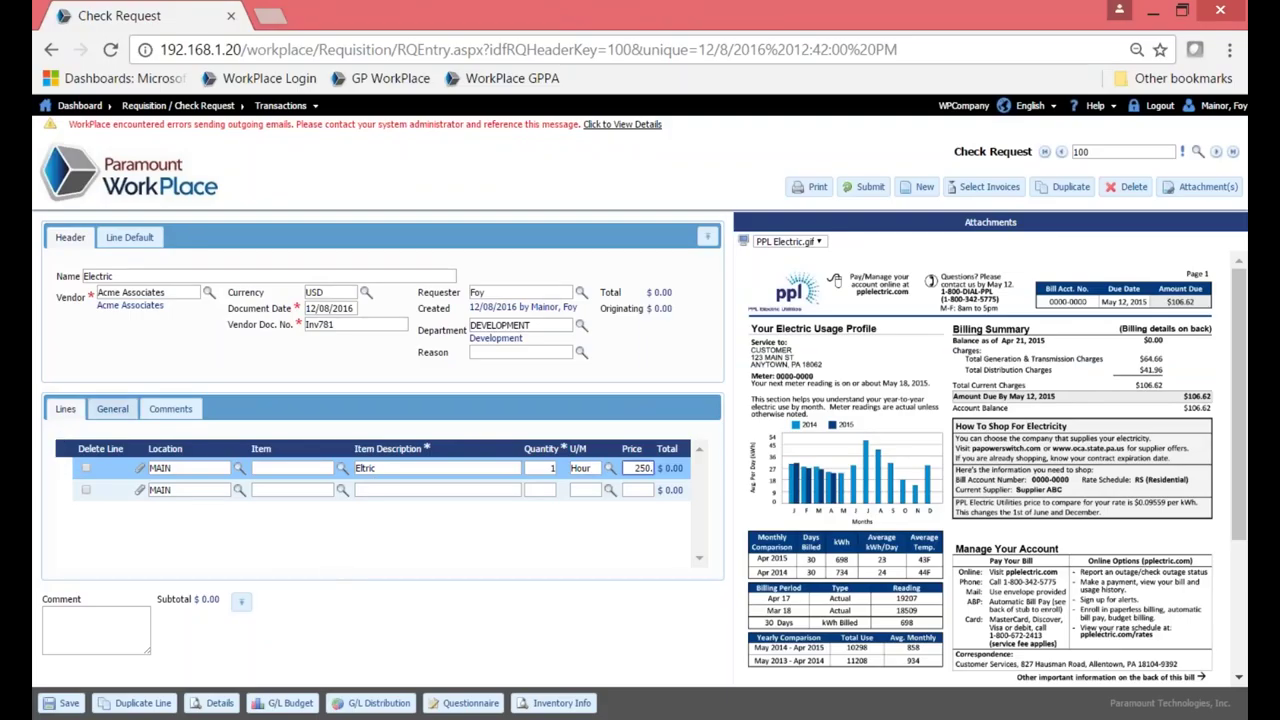
left_click(107, 414)
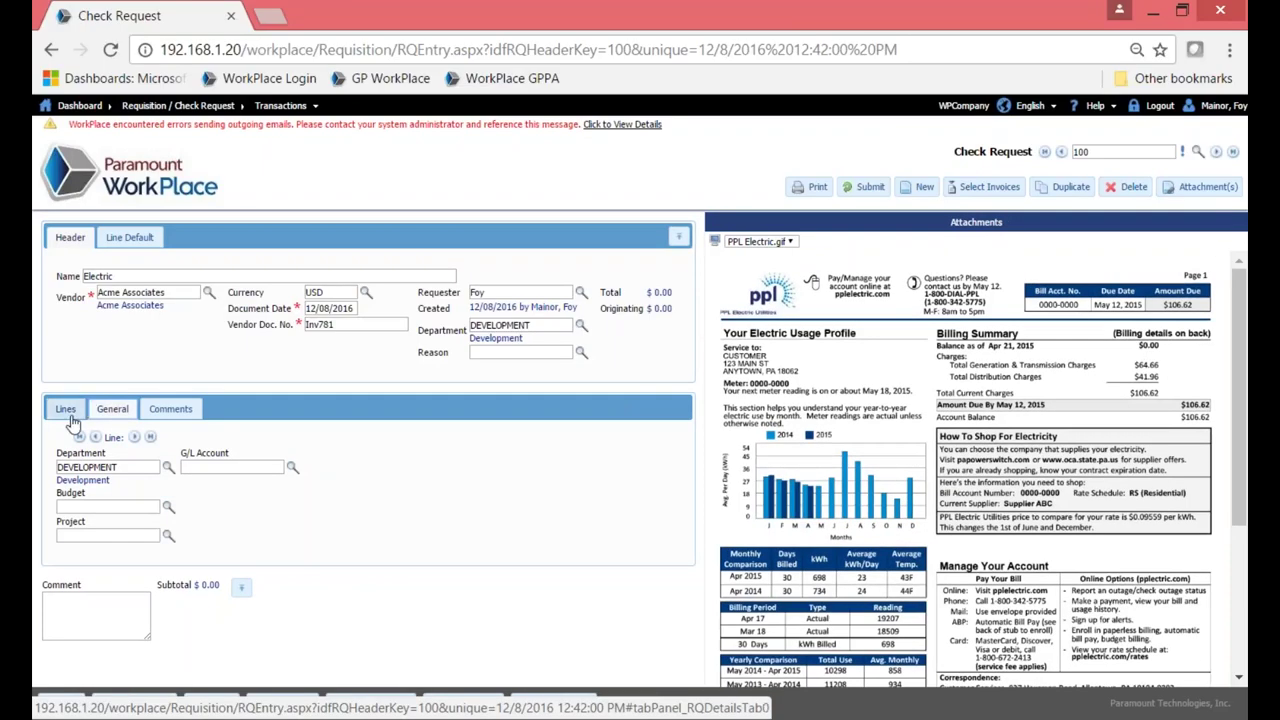
Show the Lines view again, listing the single $250.00 electric line.
left_click(66, 414)
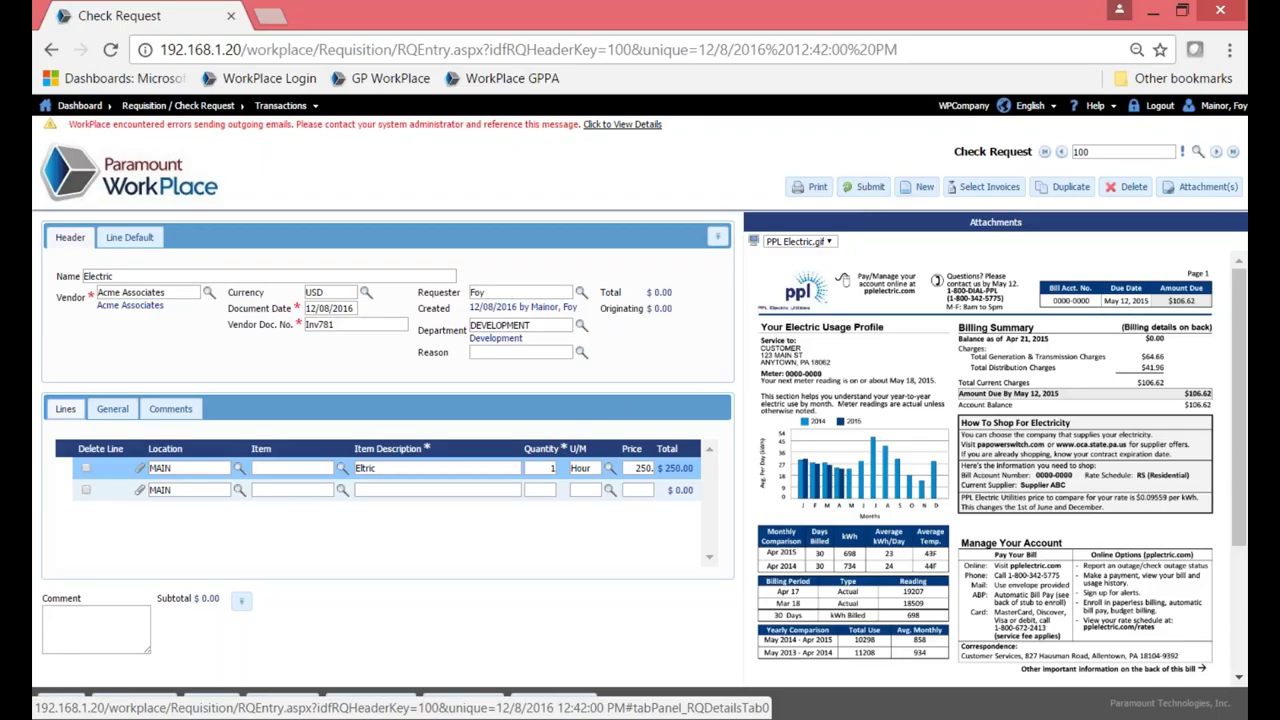
Go back to the dashboard without saving changes, then log out of WorkPlace.
left_click(137, 177)
left_click(780, 440)
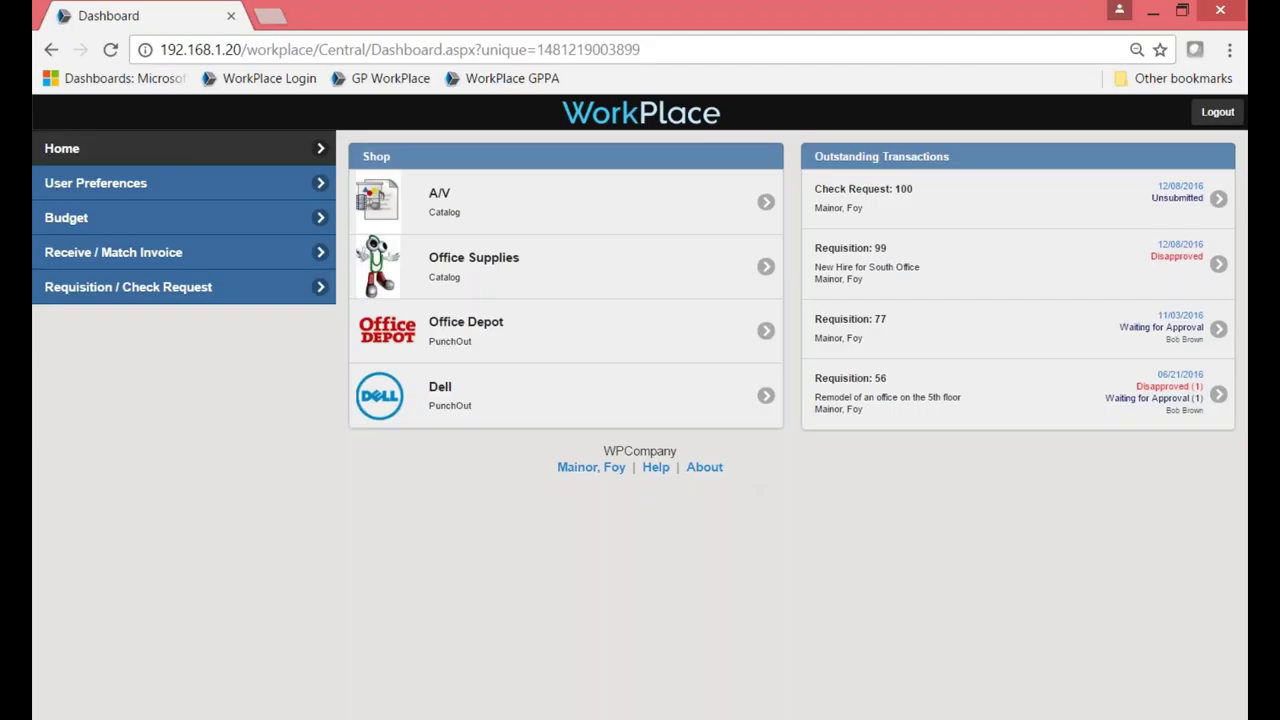
left_click(1217, 112)
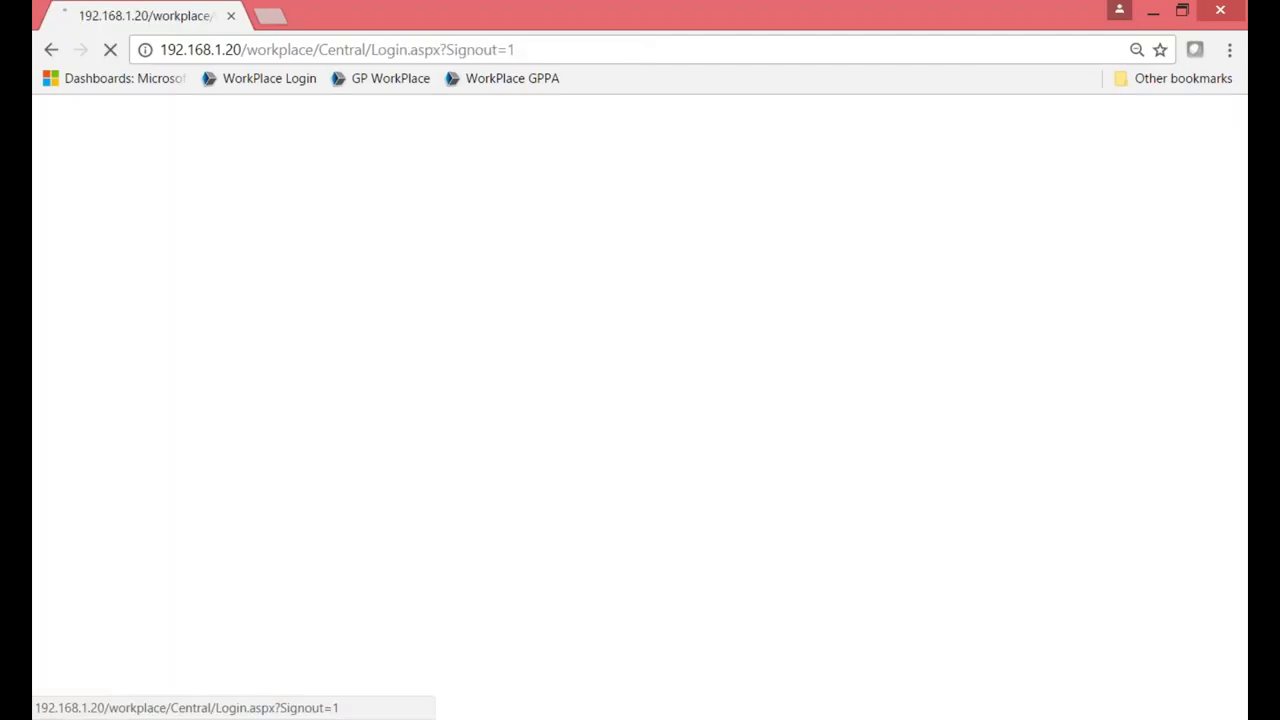